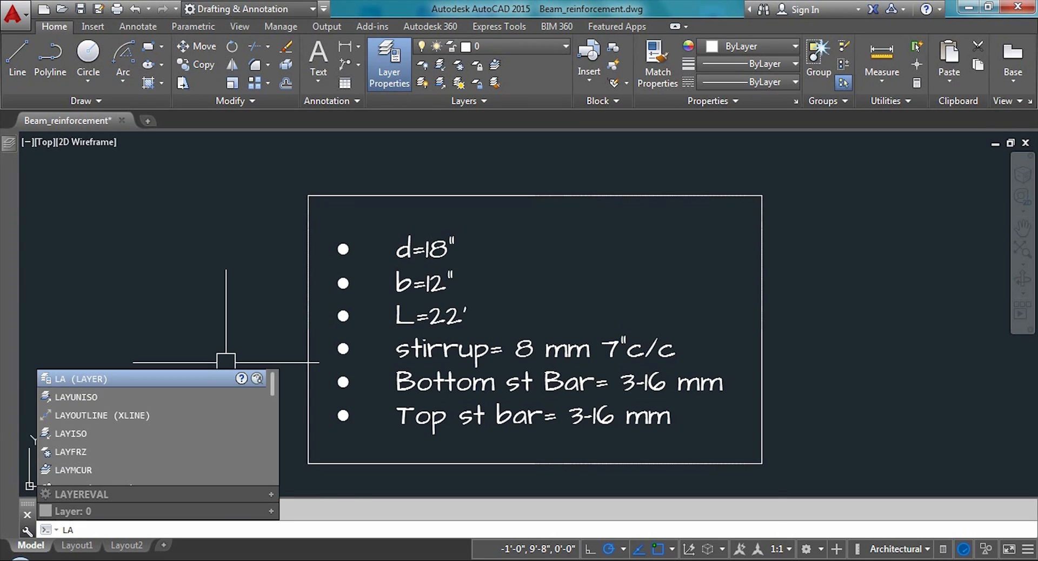
Create a new layer named Formwork and give it index color 210
key(Return)
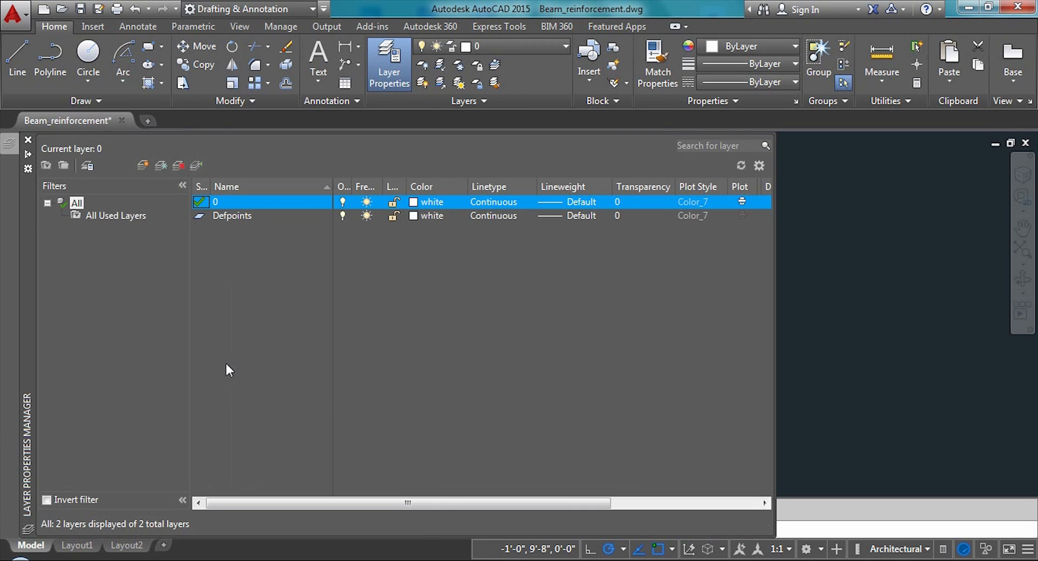
click(143, 165)
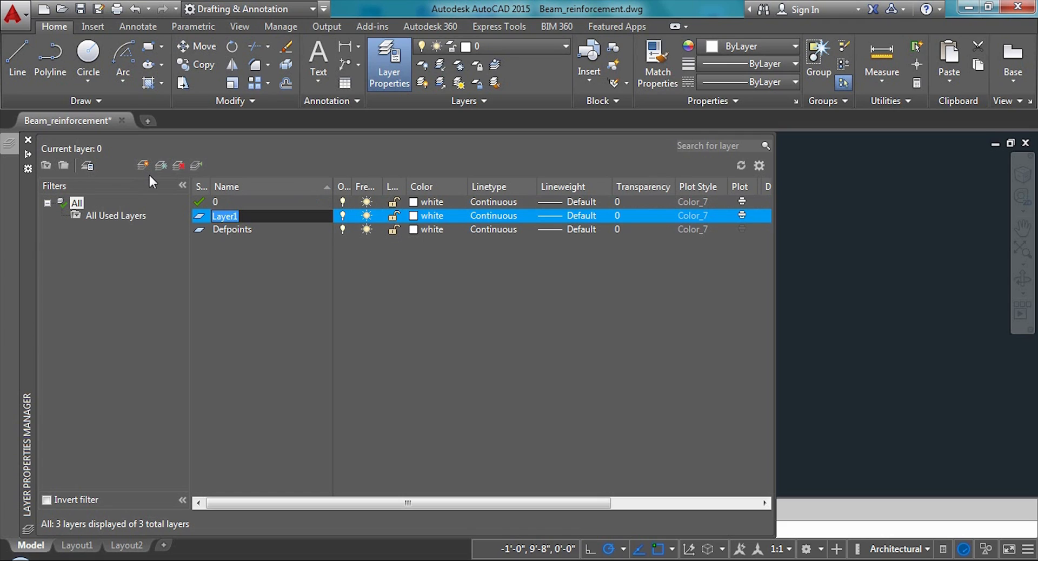
text(F)
key(Return)
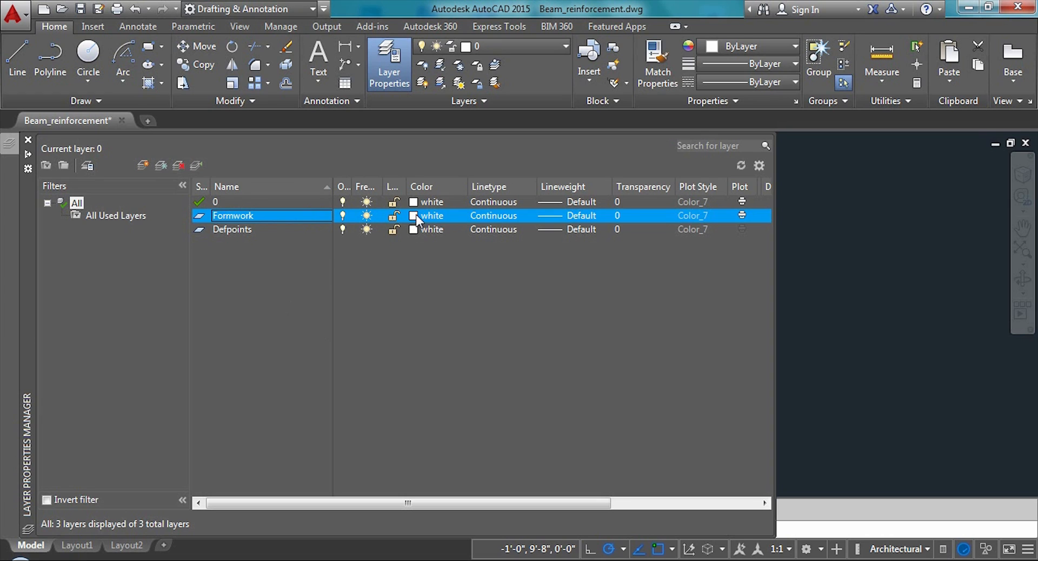
click(416, 214)
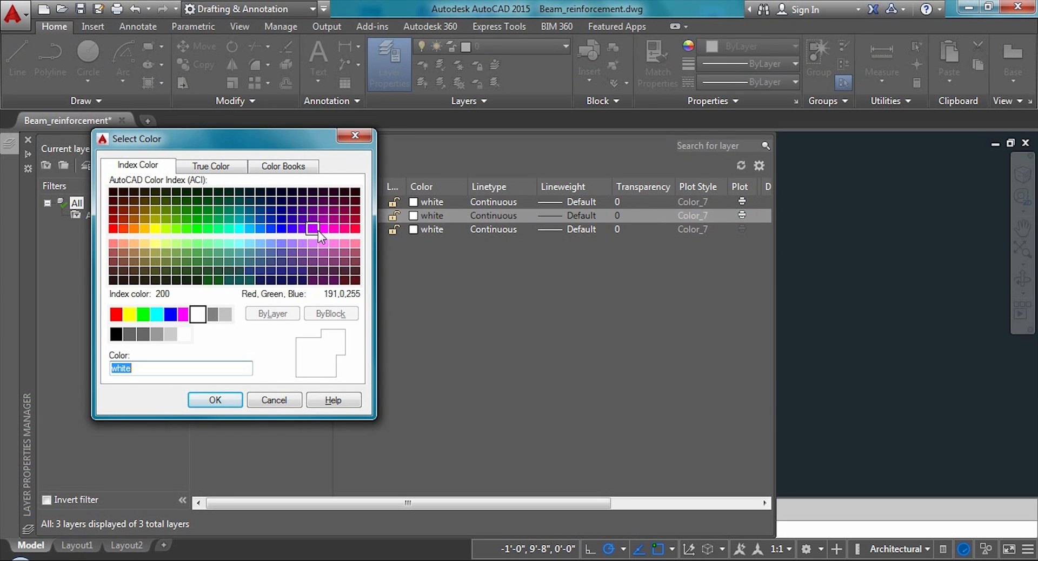
click(323, 228)
click(212, 400)
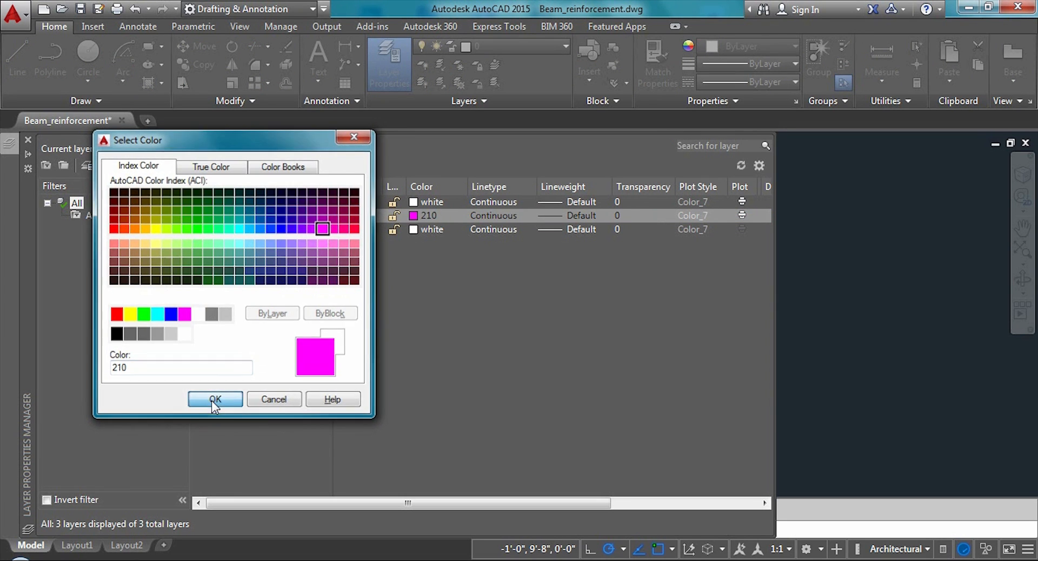
Add a second new layer named Bar and set its color to index color 150
click(149, 163)
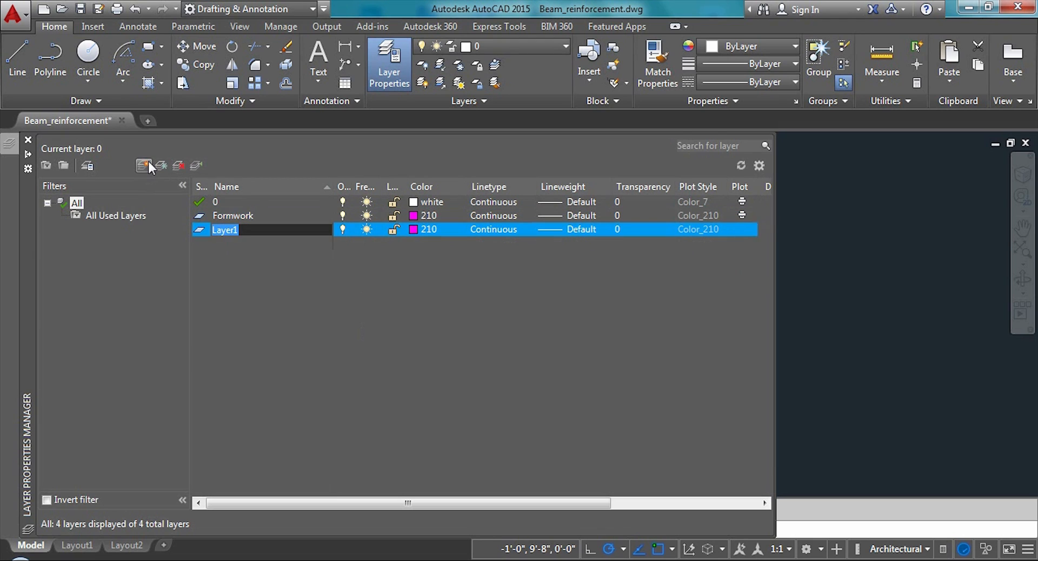
text(Bar)
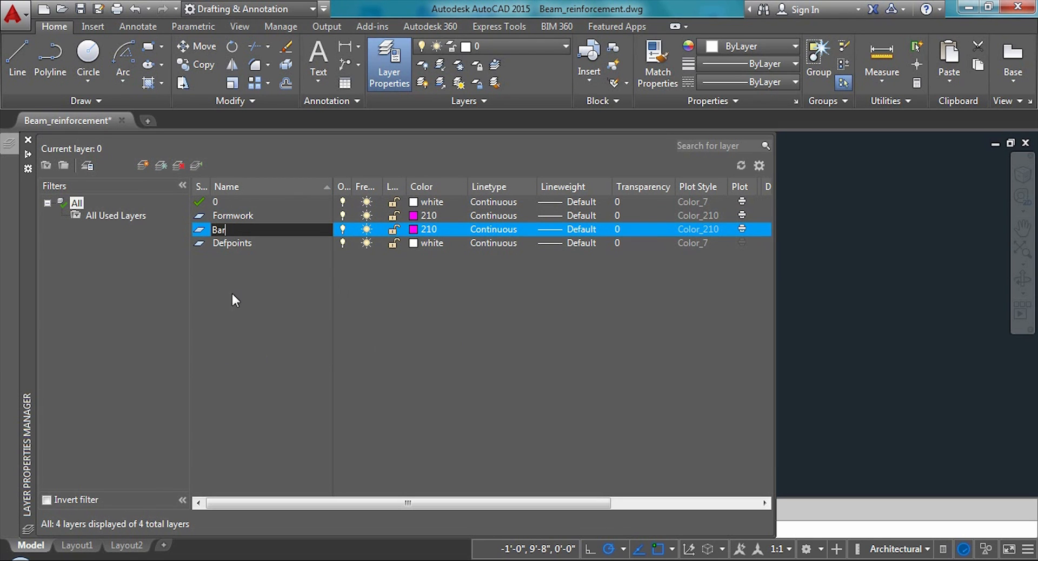
key(Return)
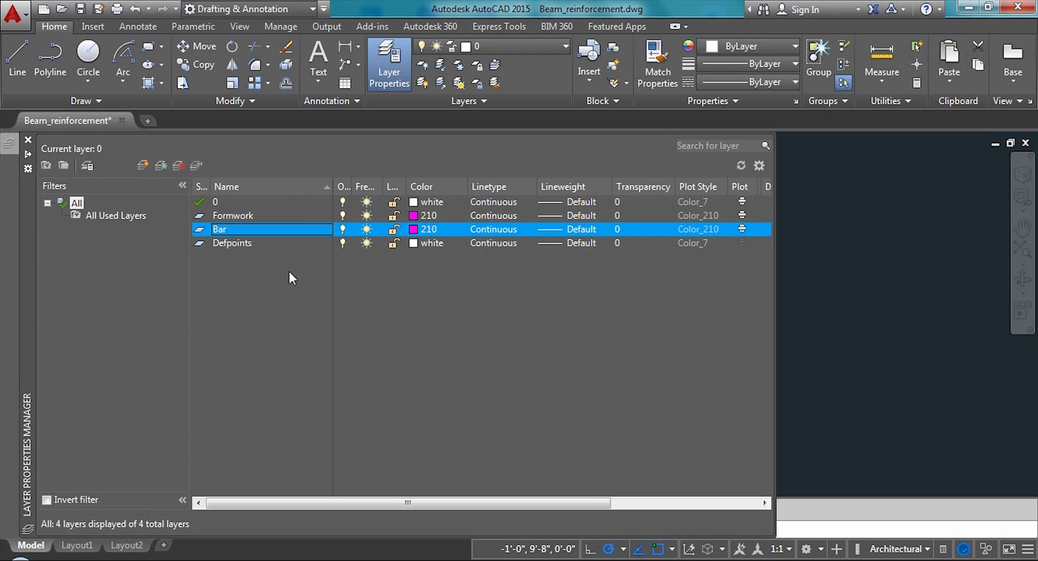
click(416, 229)
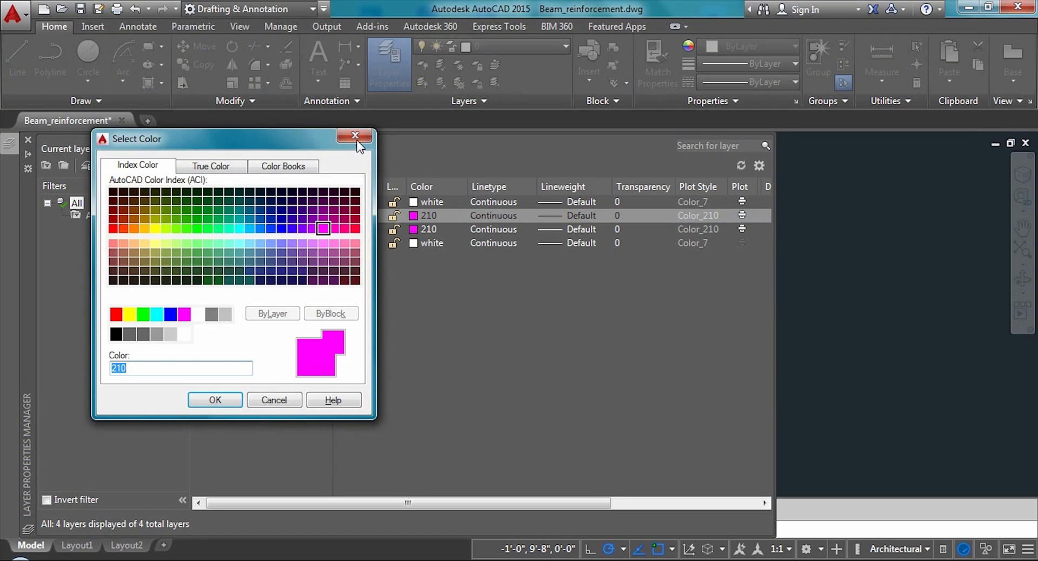
click(353, 137)
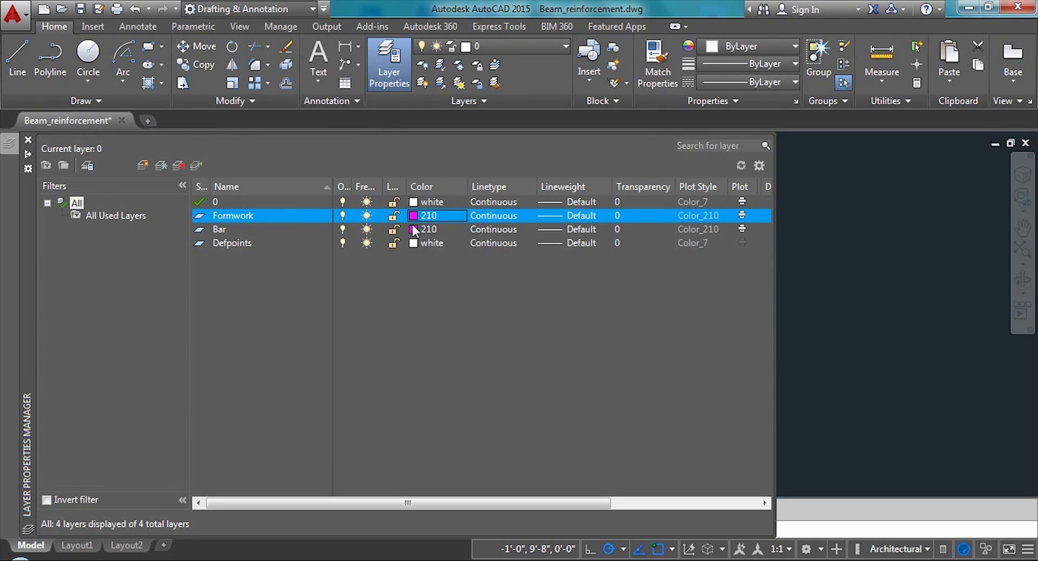
click(408, 231)
click(409, 232)
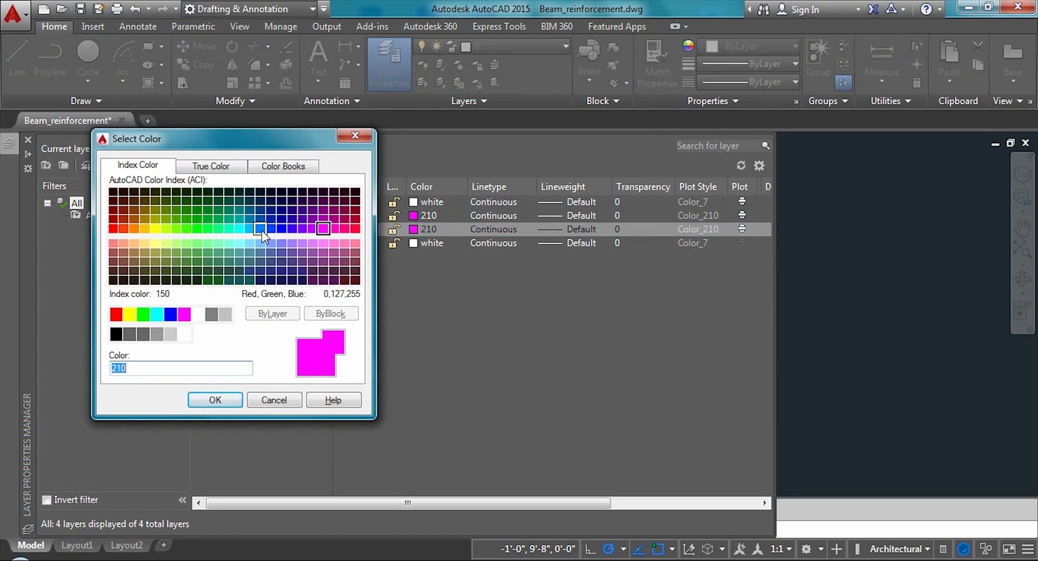
click(261, 230)
click(209, 402)
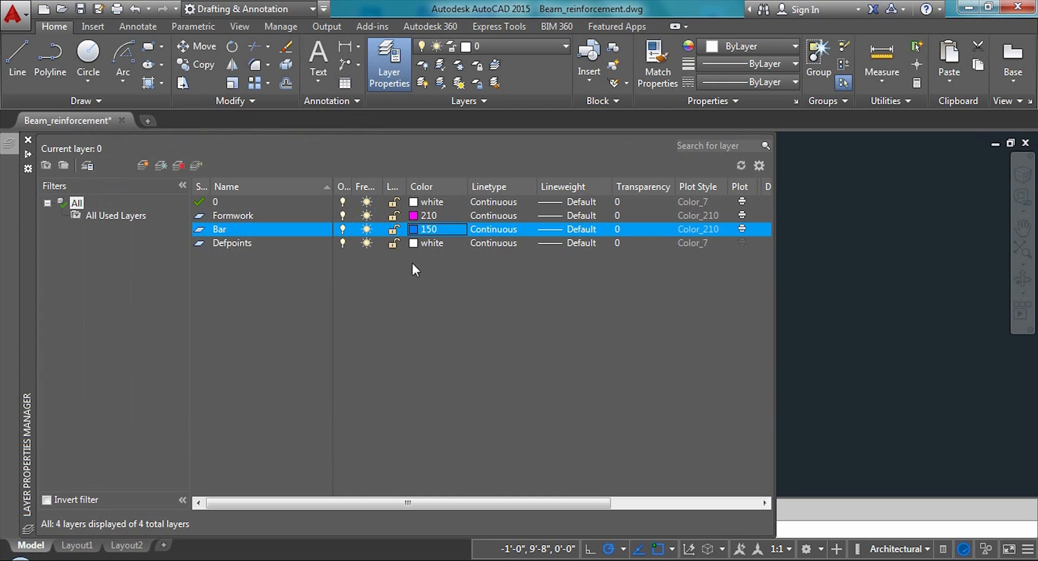
Keep the Bar layer's linetype as Continuous and set its lineweight to 0.50 mm
click(504, 226)
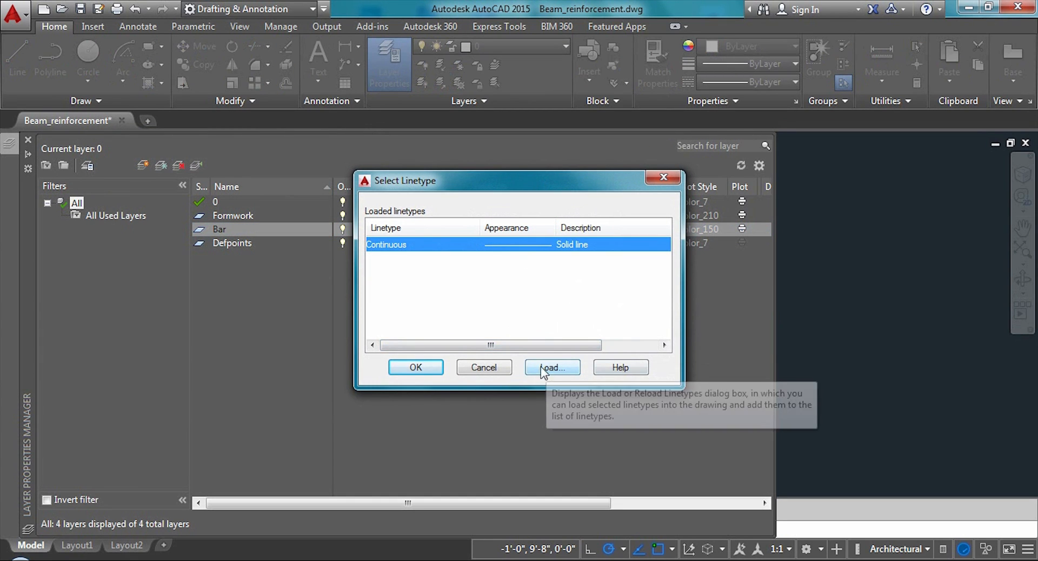
click(419, 367)
click(571, 230)
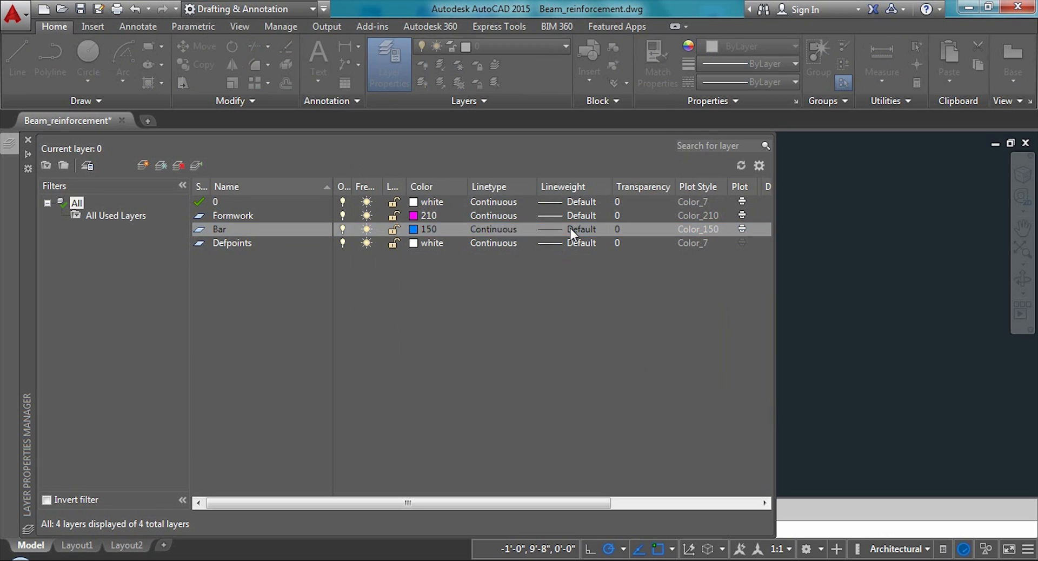
scroll(495, 307, down, 2)
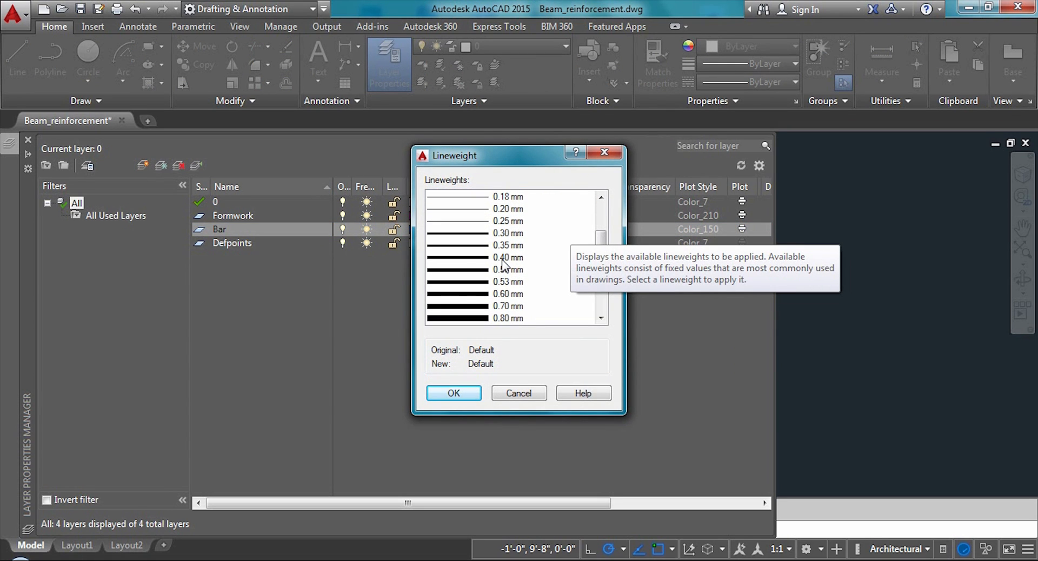
click(494, 271)
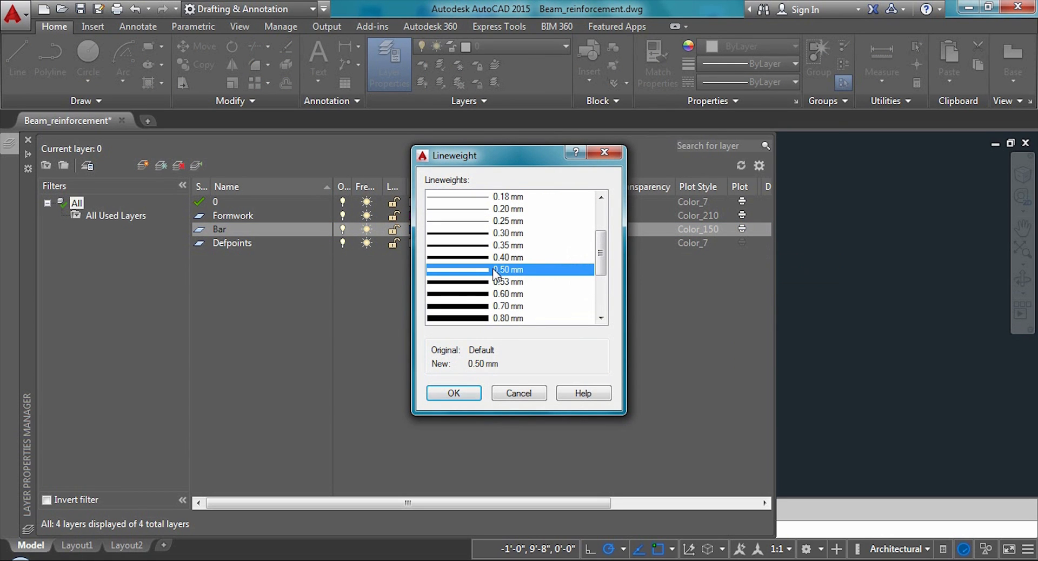
click(454, 395)
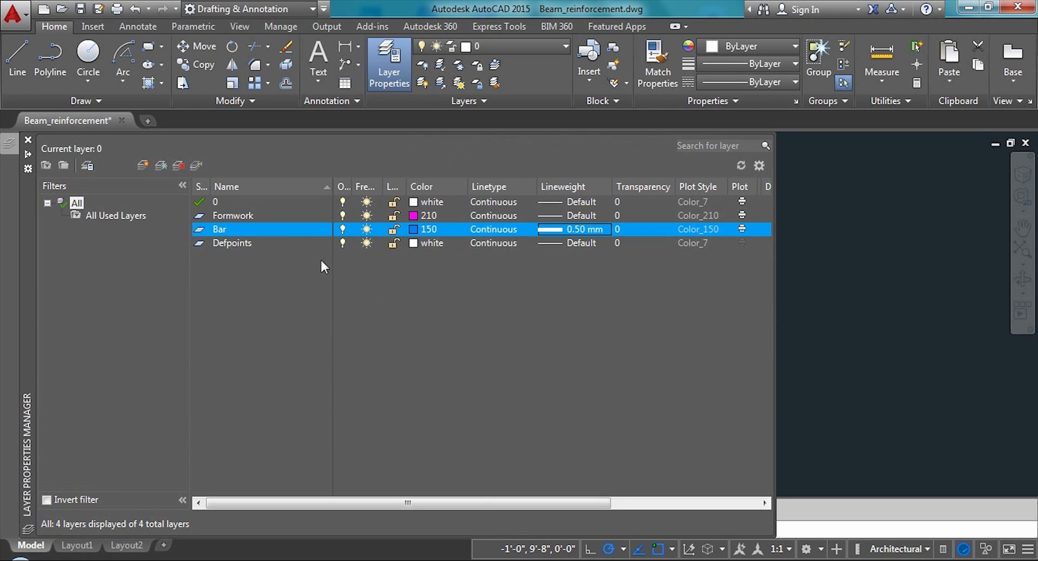
Add a new layer named Stirrup and set its color to index color 112
click(143, 165)
text(S)
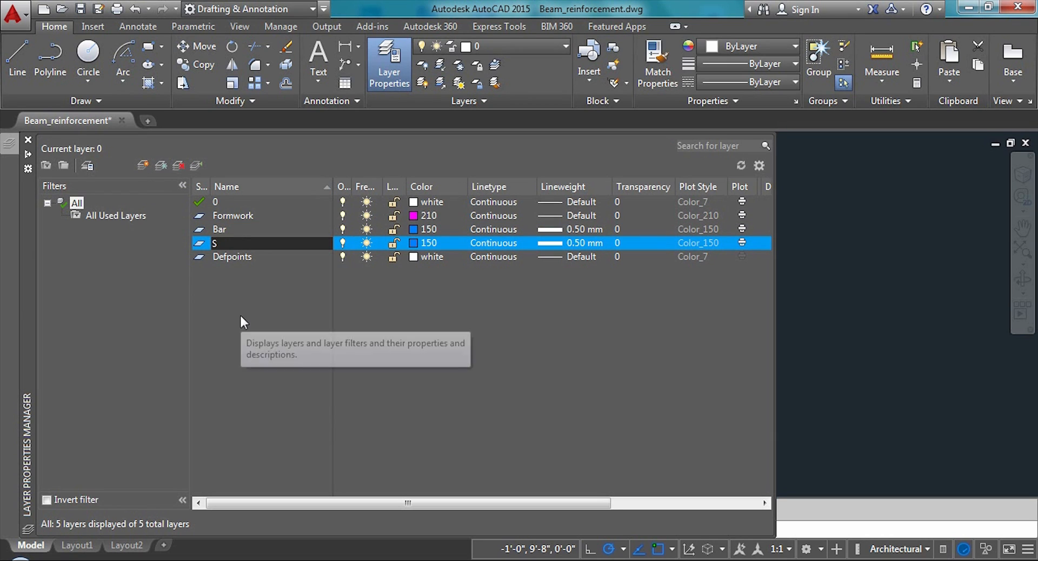
text(tirr)
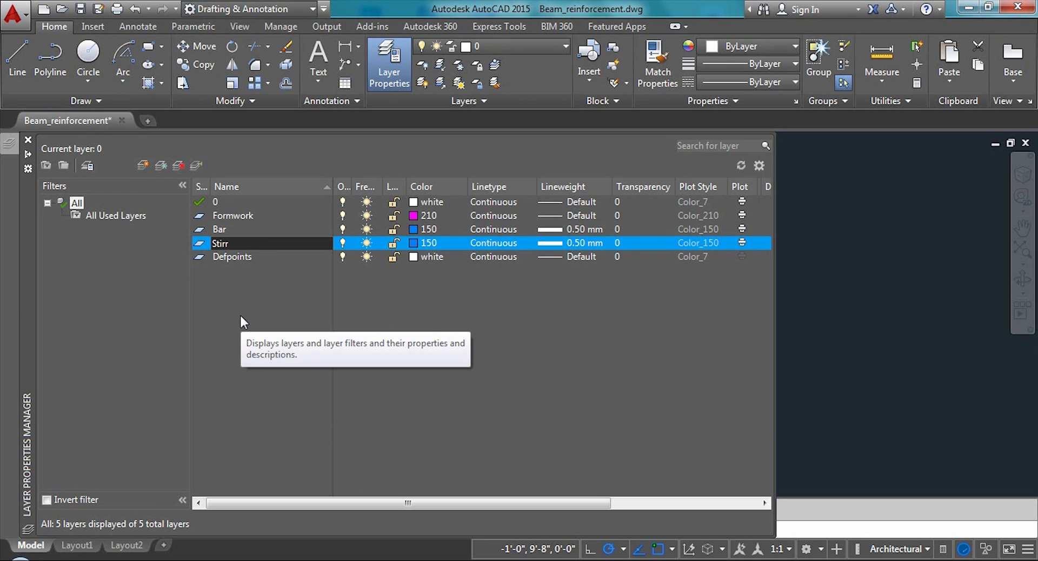
text(up)
key(Return)
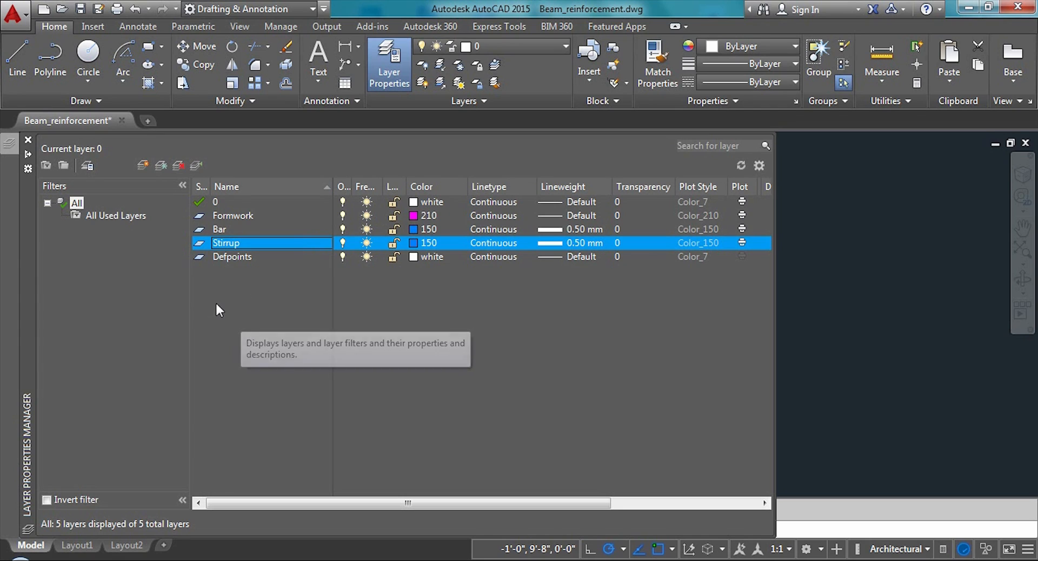
click(412, 244)
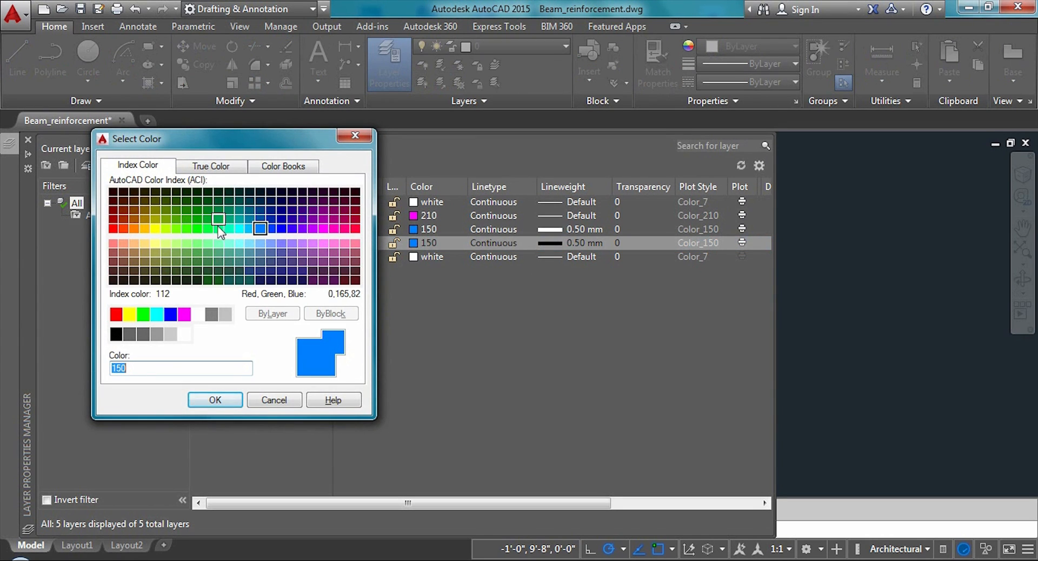
click(218, 228)
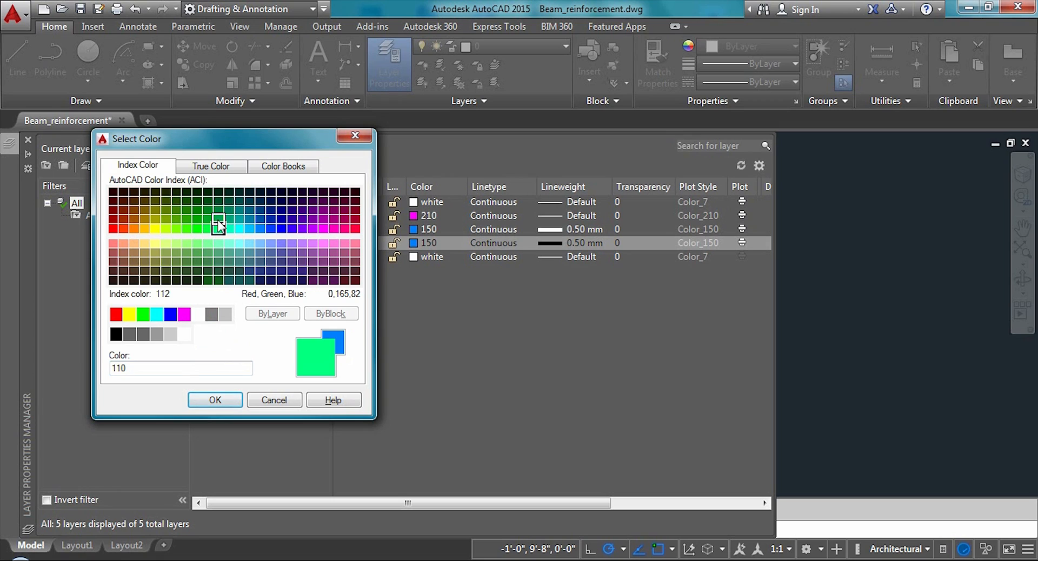
click(218, 226)
click(208, 402)
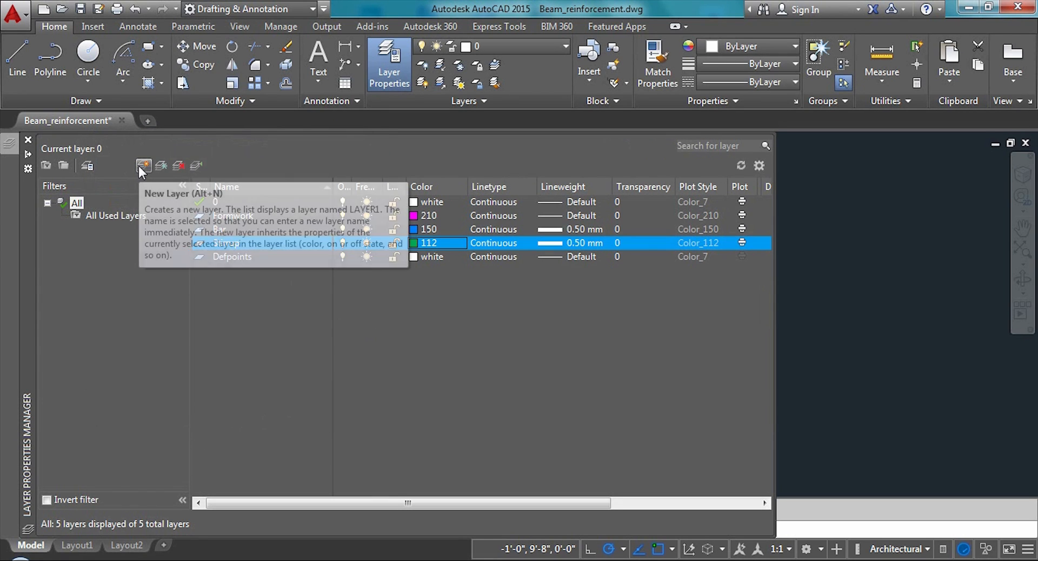
Add a new layer named Text with the color white, and return to the drawing area
click(142, 165)
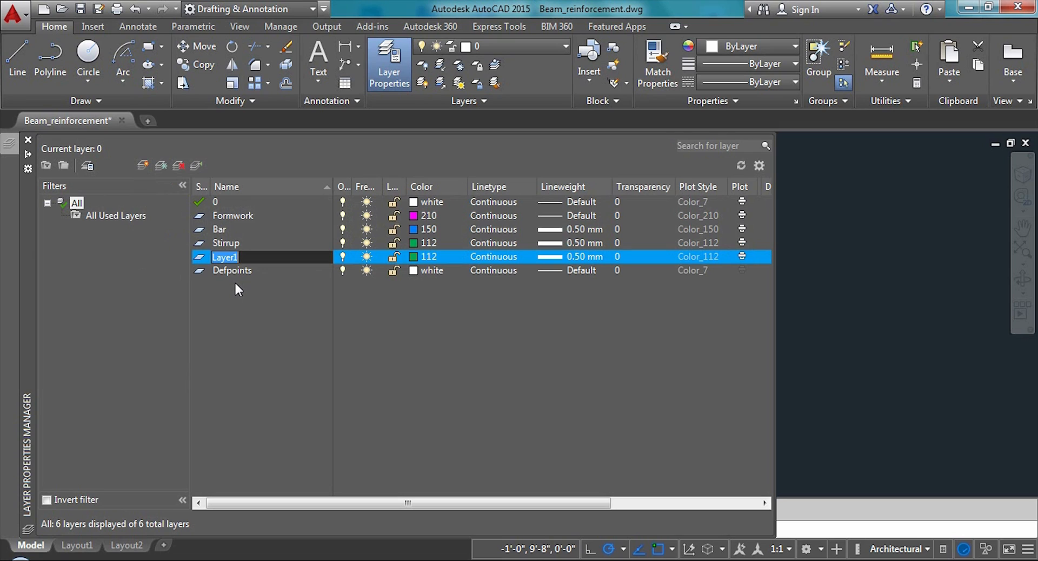
text(Tex)
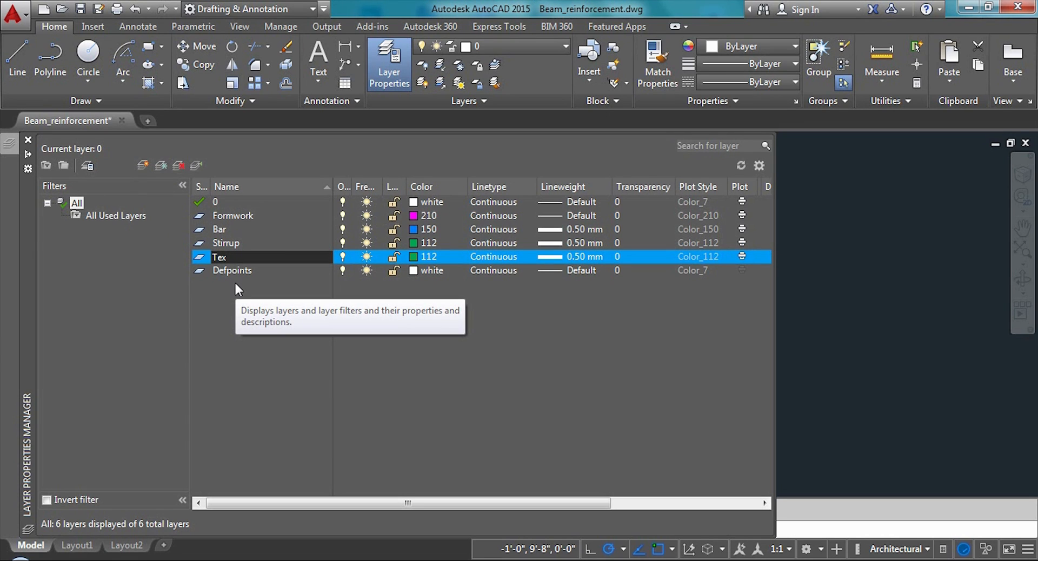
text(t)
key(Return)
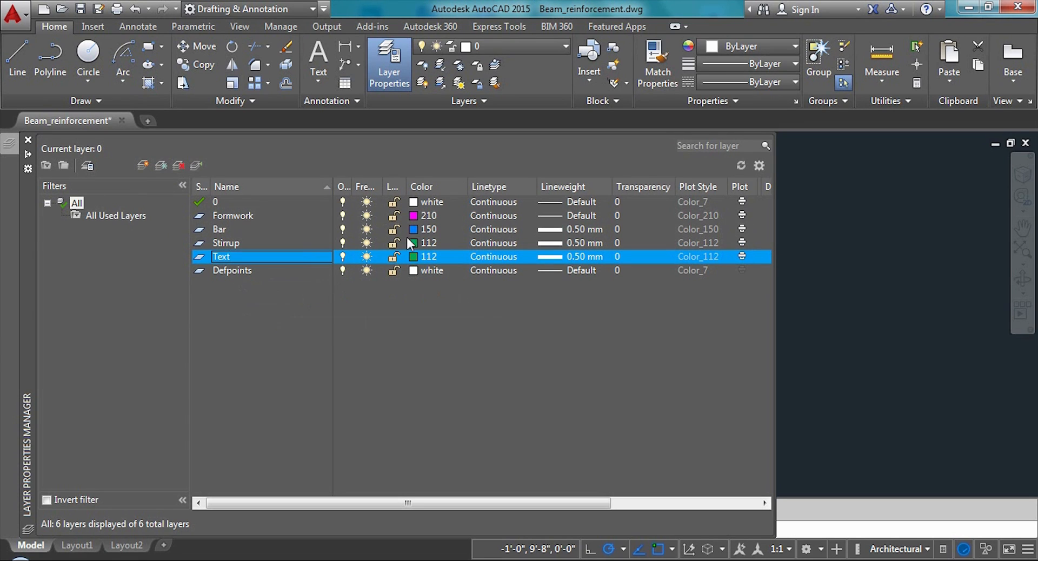
click(413, 258)
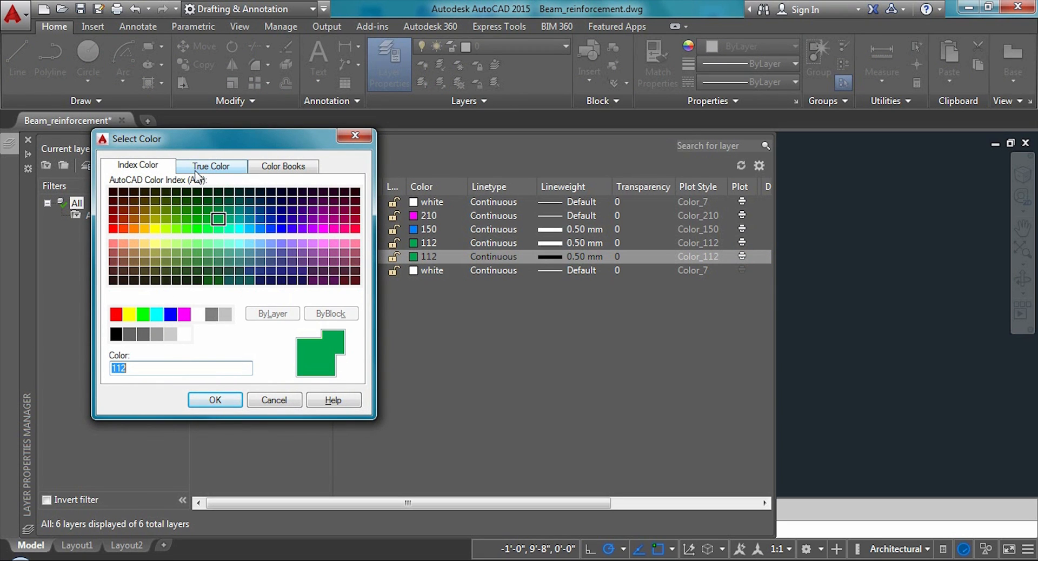
click(203, 313)
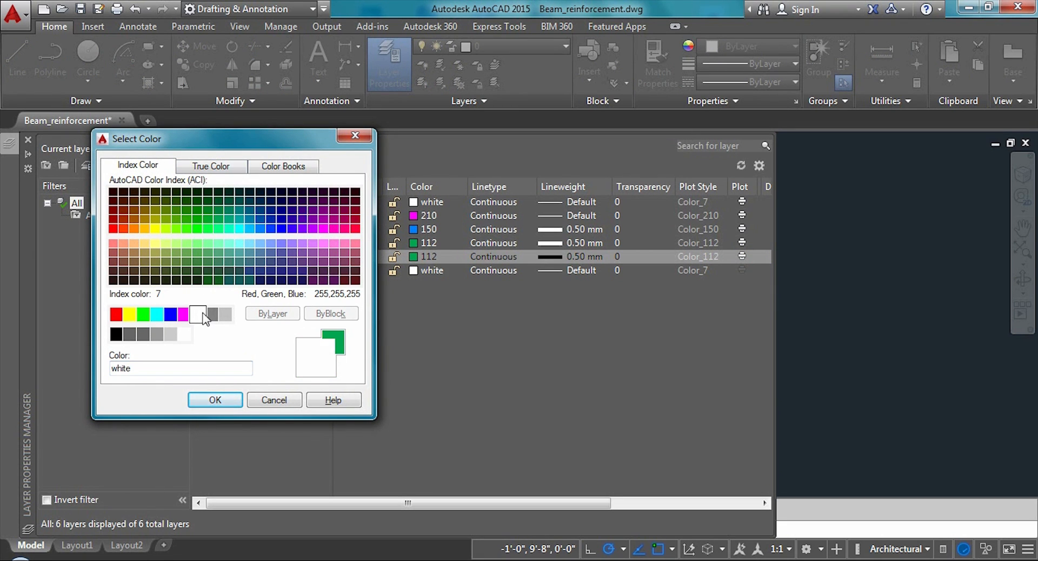
click(215, 400)
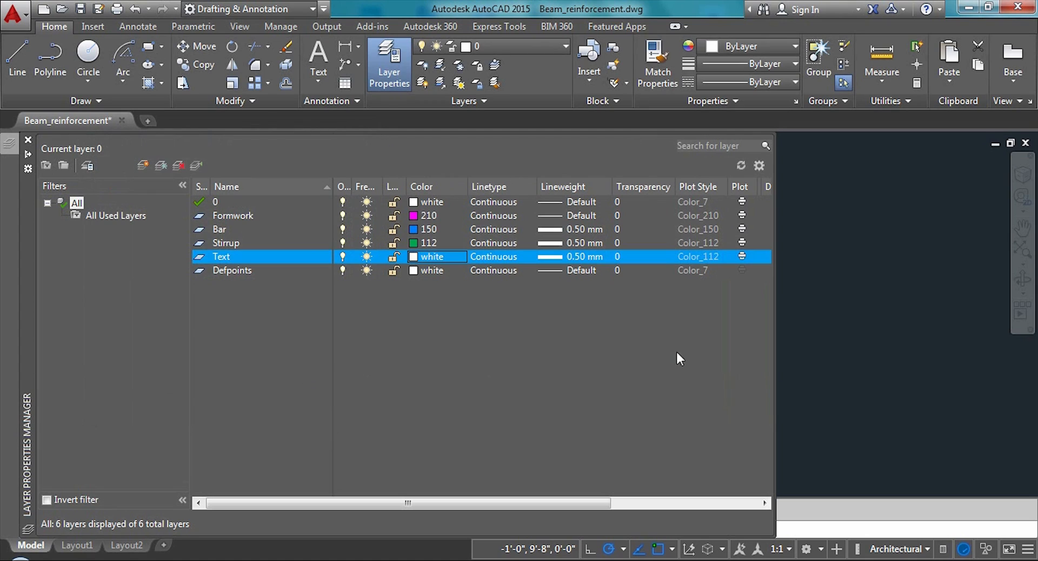
click(817, 309)
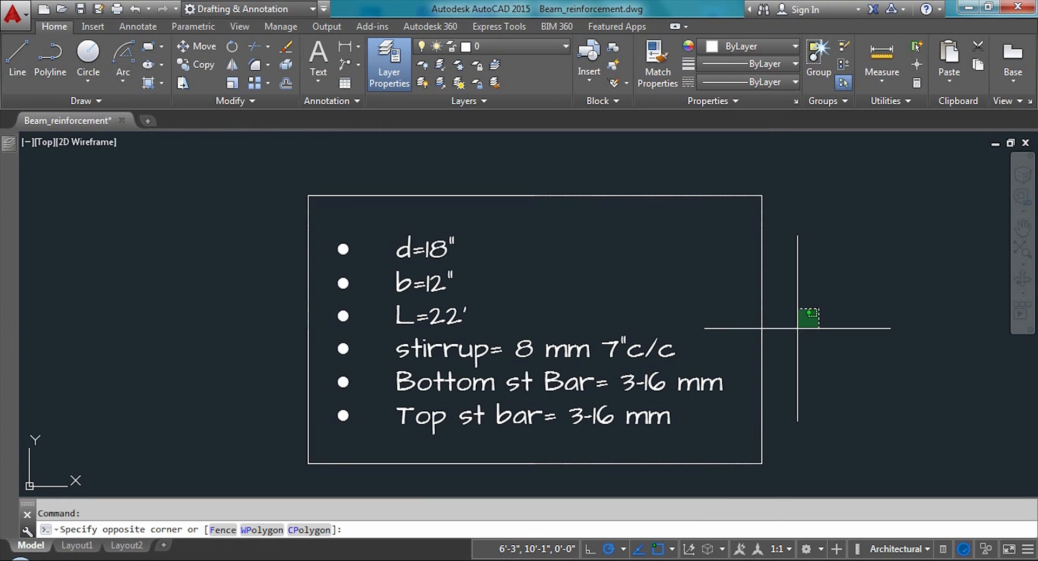
Draw a rectangle 22' long and 18" high for the beam elevation, in the empty space beside the boxed specification notes
scroll(106, 227, down, 6)
scroll(235, 270, up, 4)
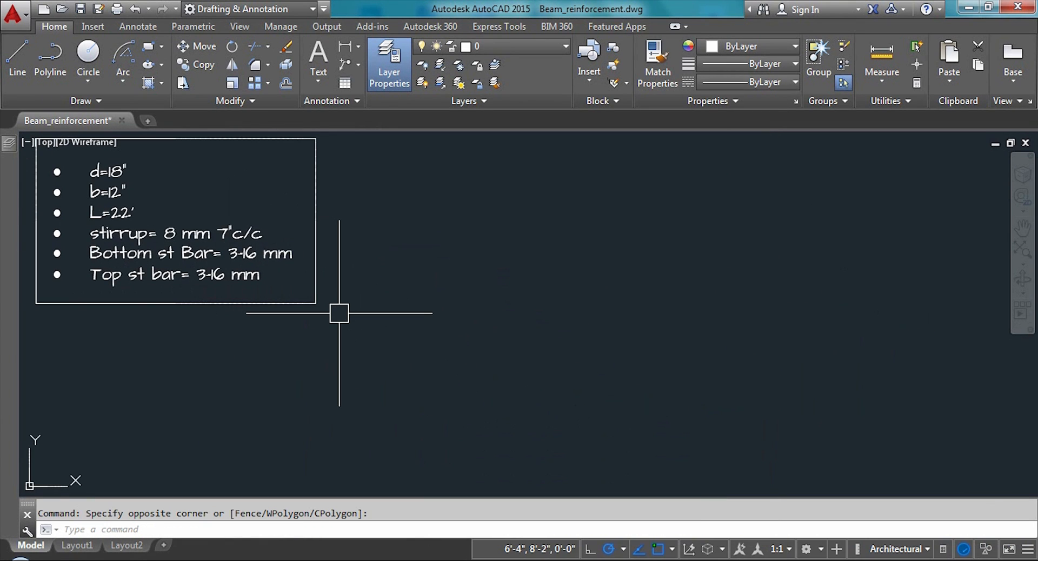
key(Return)
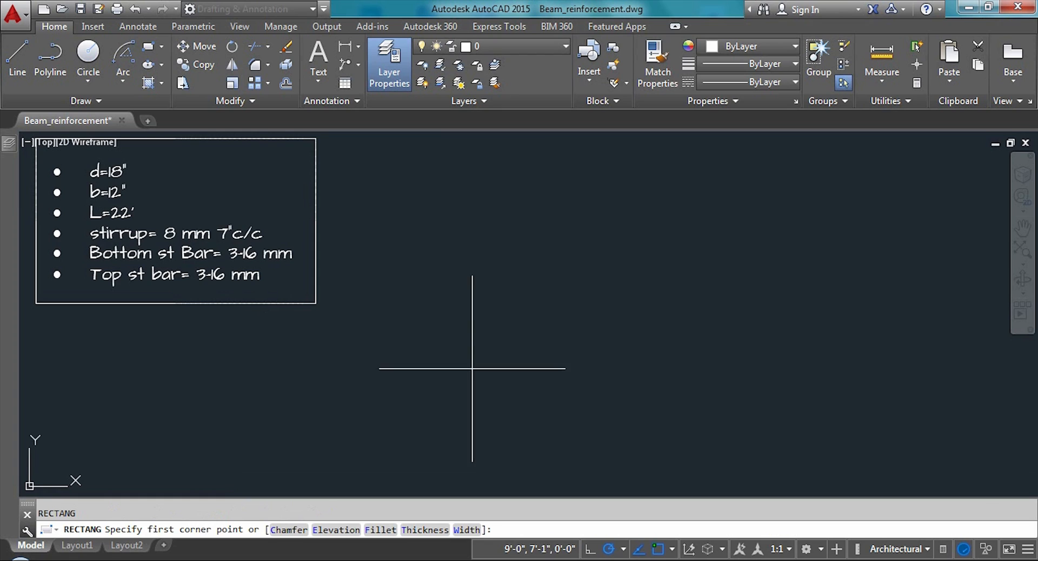
click(442, 357)
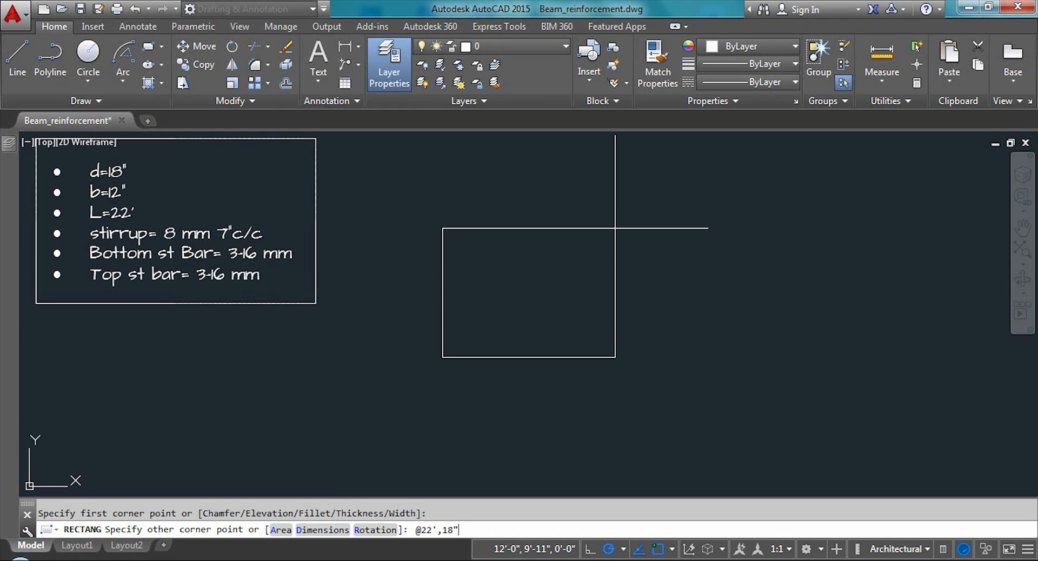
key(Return)
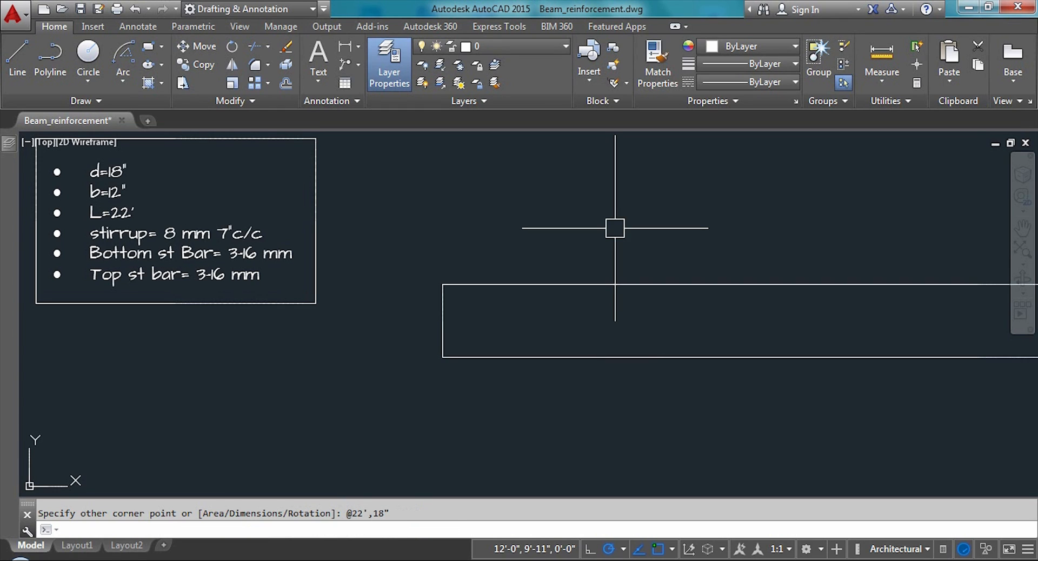
scroll(572, 274, down, 5)
scroll(679, 315, up, 3)
scroll(534, 337, down, 2)
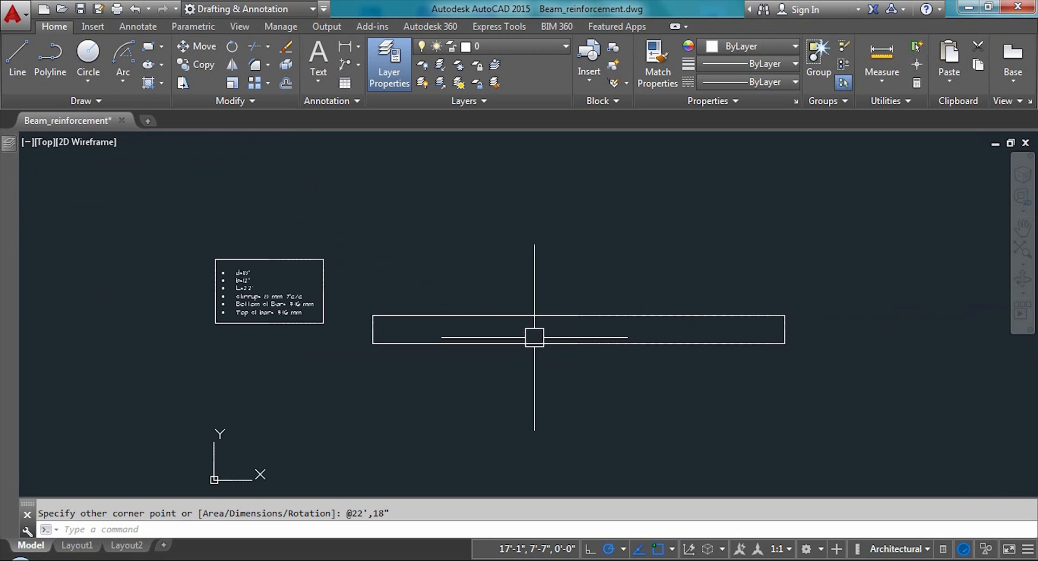
Assign the beam elevation rectangle to the Formwork layer
click(422, 316)
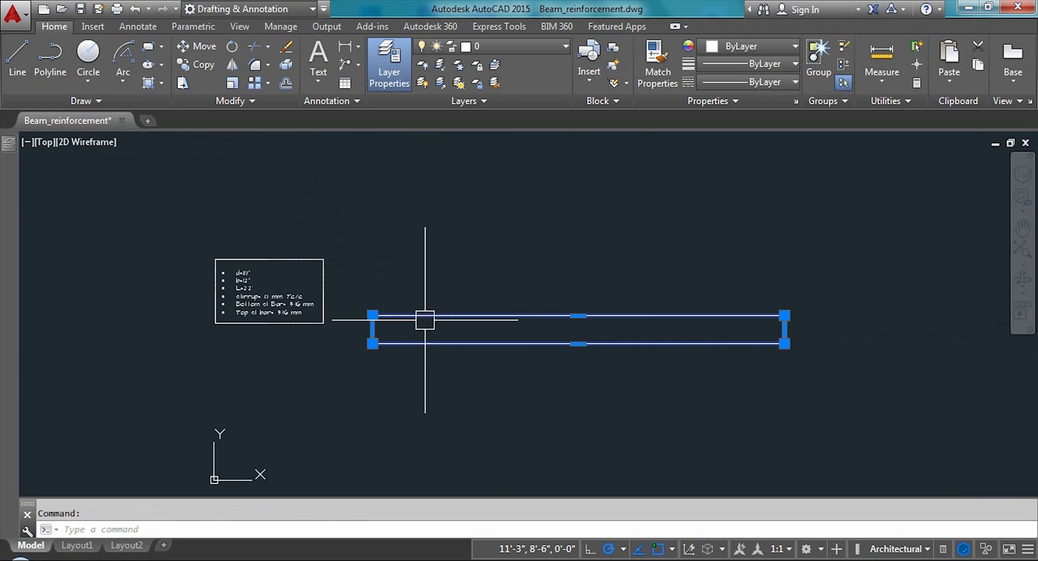
click(509, 46)
click(505, 122)
scroll(443, 340, up, 2)
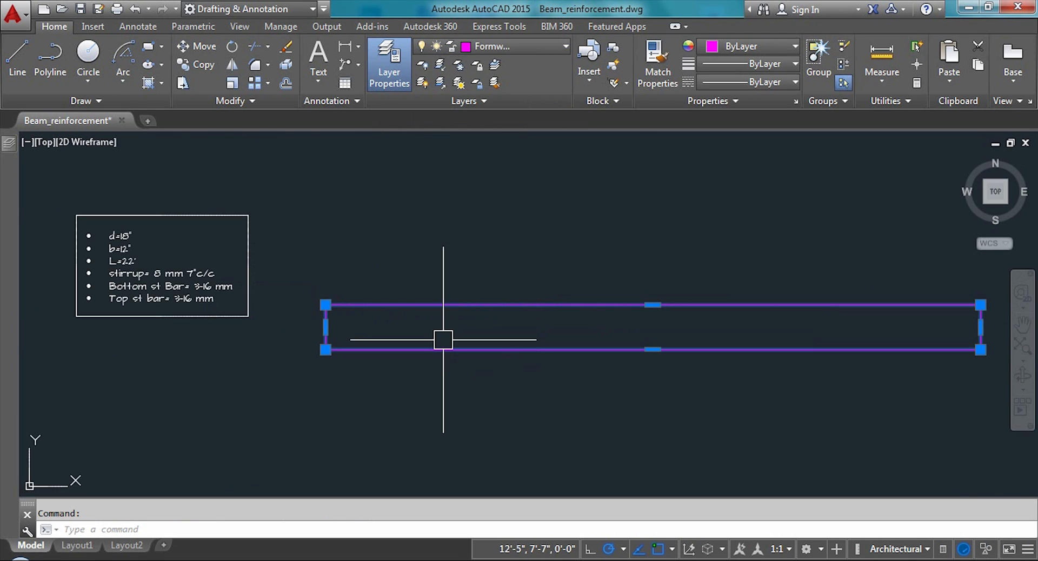
key(Escape)
Explode the beam elevation rectangle into separate lines
scroll(406, 367, up, 1)
scroll(339, 266, down, 2)
scroll(324, 309, up, 2)
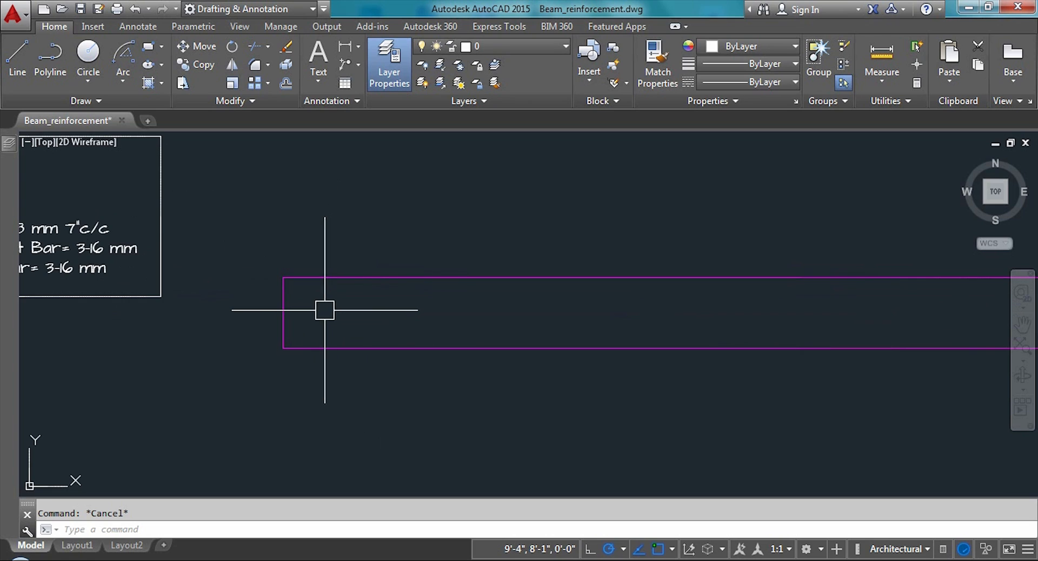
text(x)
key(Return)
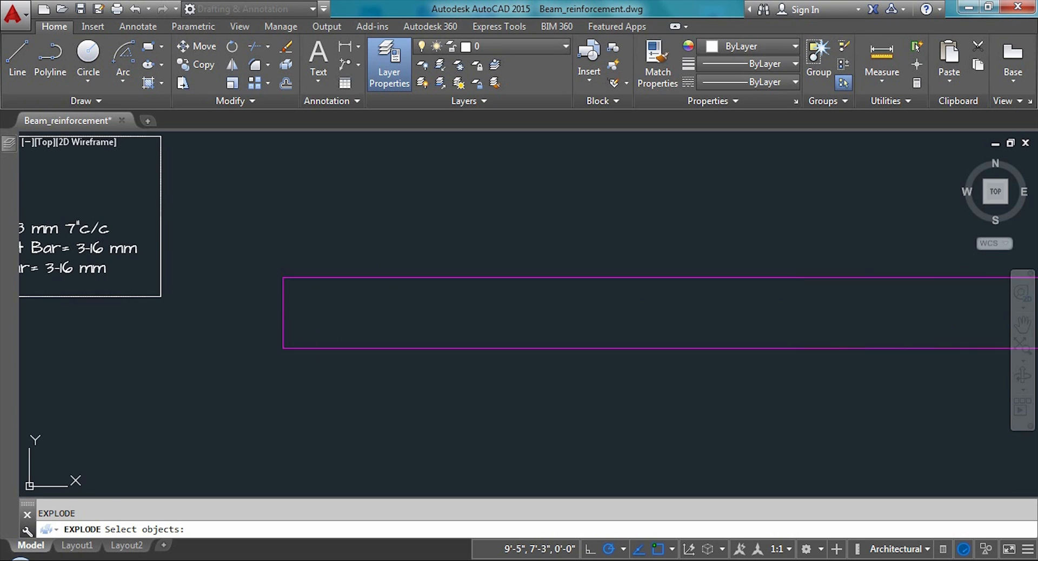
click(330, 347)
key(Return)
click(323, 348)
key(Escape)
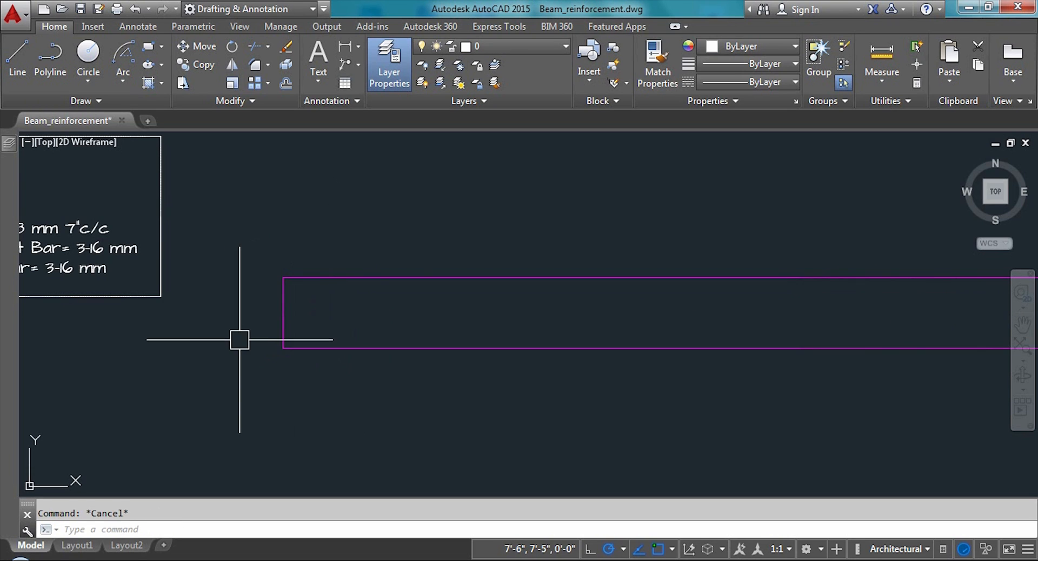
Offset the beam's left end line 1' outward, away from the beam
scroll(249, 339, down, 2)
scroll(262, 336, up, 4)
scroll(444, 334, down, 2)
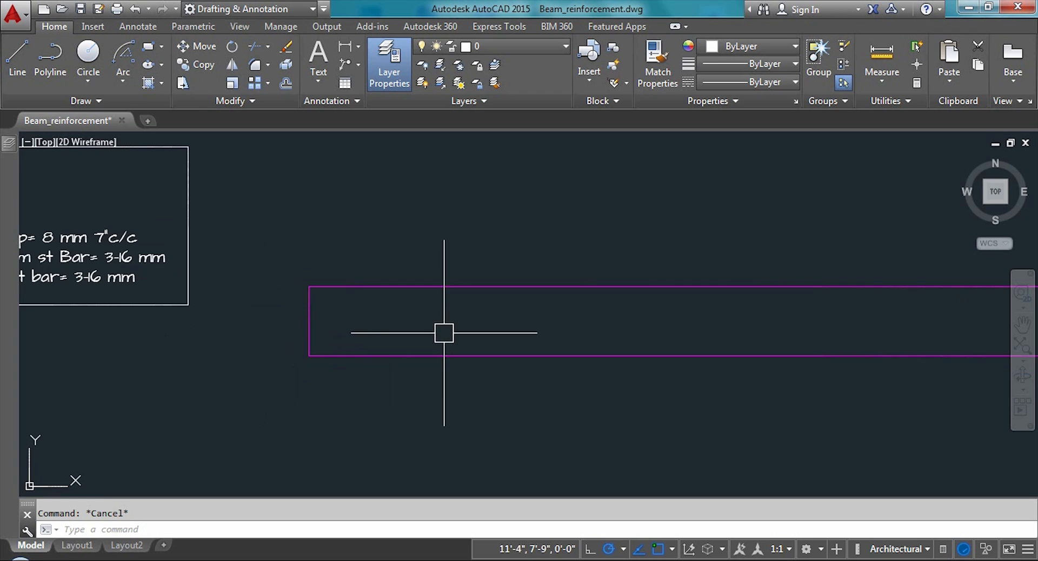
scroll(278, 310, up, 4)
scroll(275, 308, down, 6)
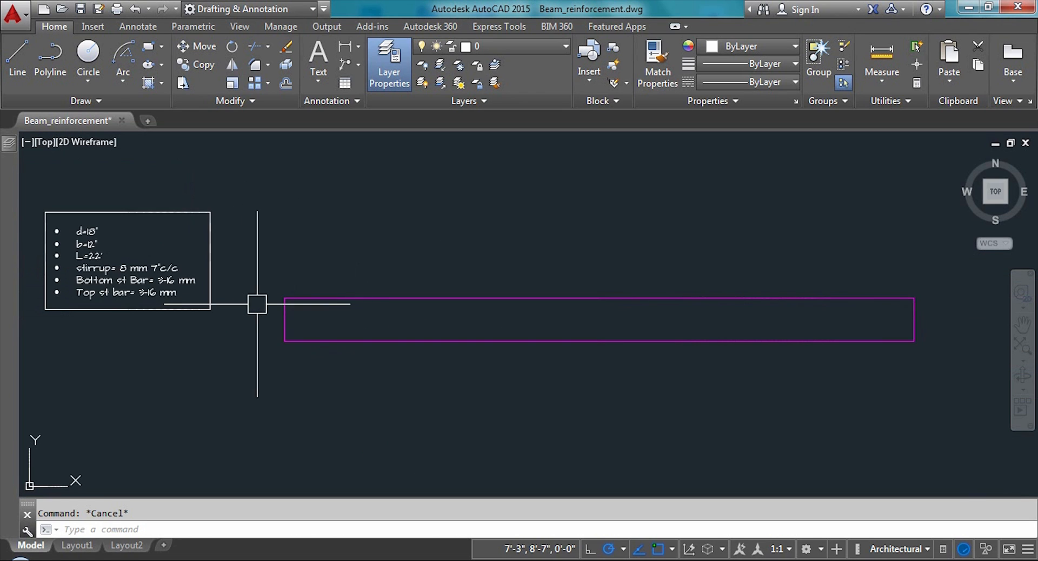
scroll(261, 306, up, 2)
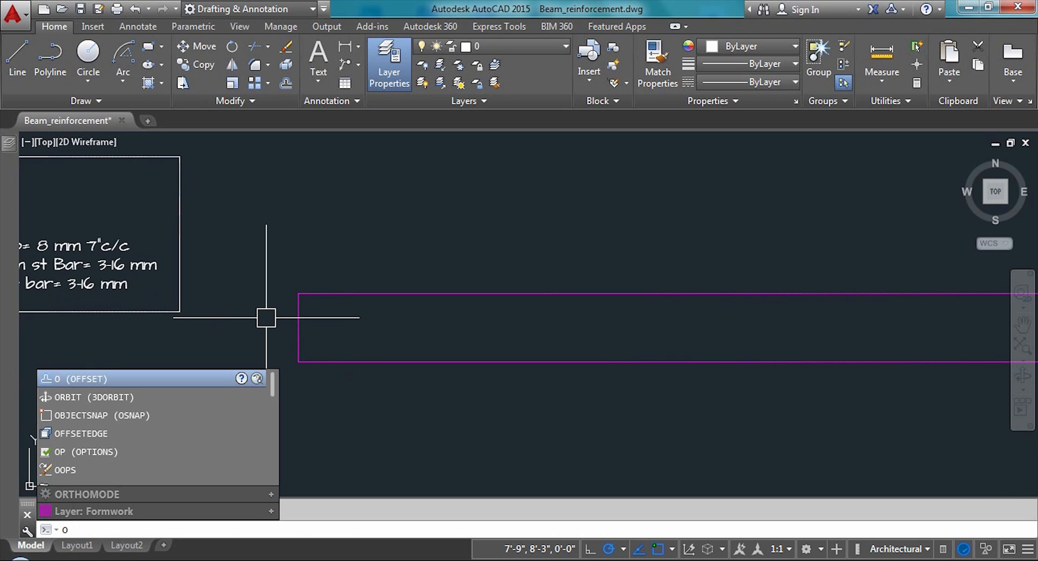
key(Return)
text(1)
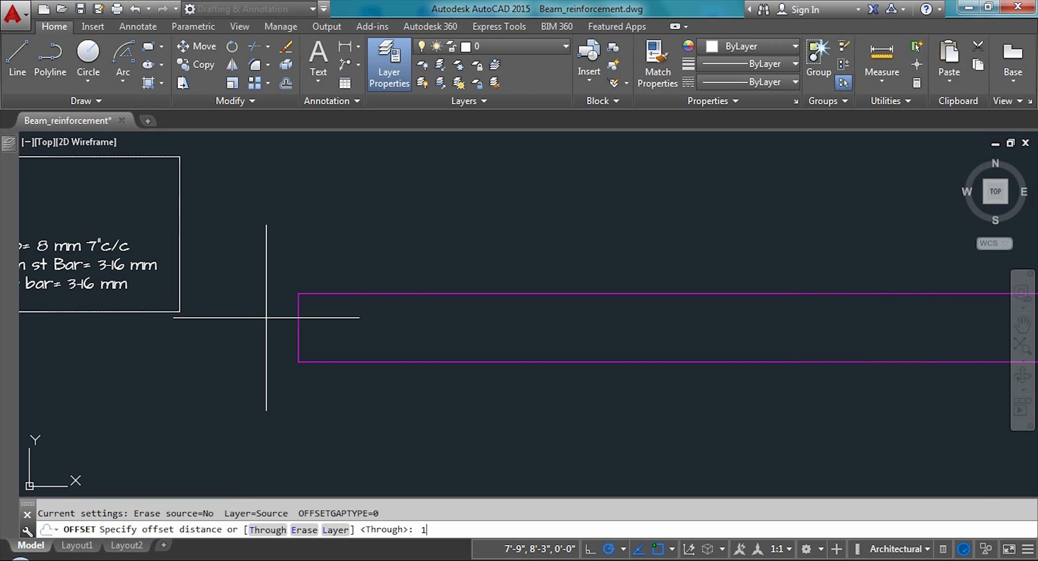
text(')
key(Return)
click(297, 313)
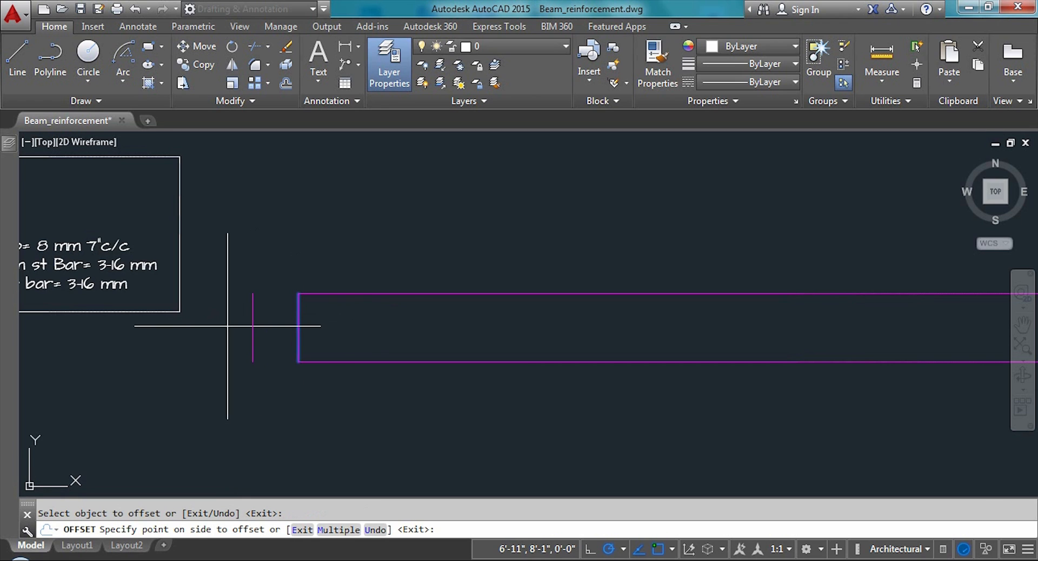
click(232, 325)
scroll(181, 356, down, 3)
scroll(191, 354, up, 3)
key(Escape)
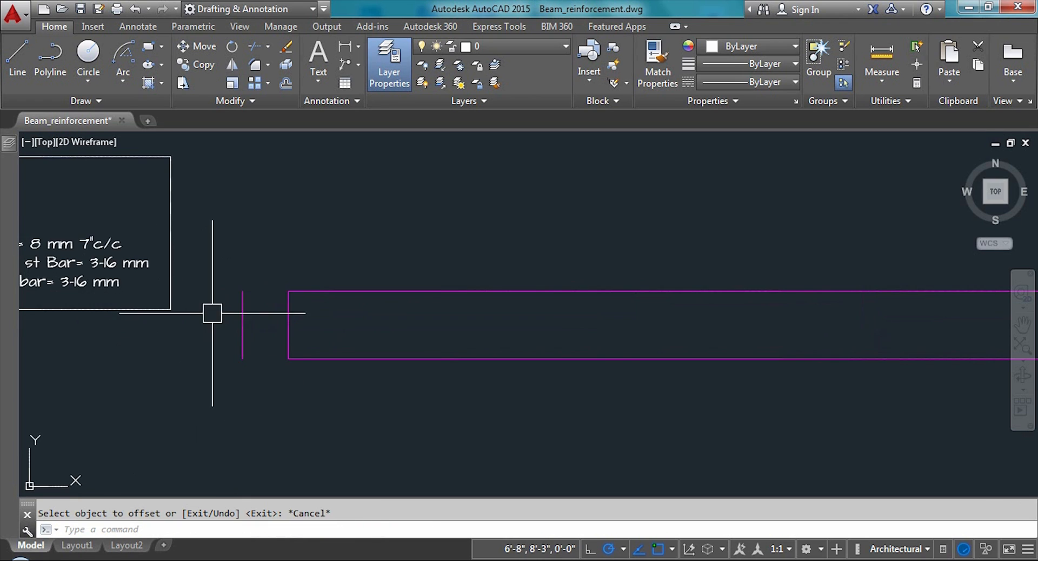
Stretch the offset line upward past the beam's top edge and about 1'-3" downward past its bottom edge
scroll(237, 298, up, 2)
click(250, 308)
click(250, 292)
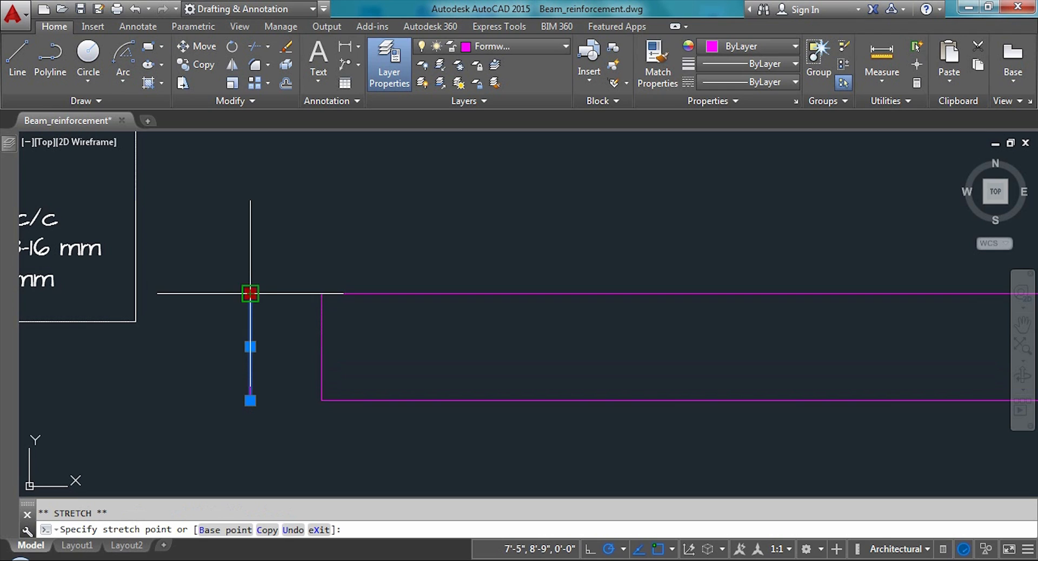
click(250, 191)
key(Escape)
click(250, 401)
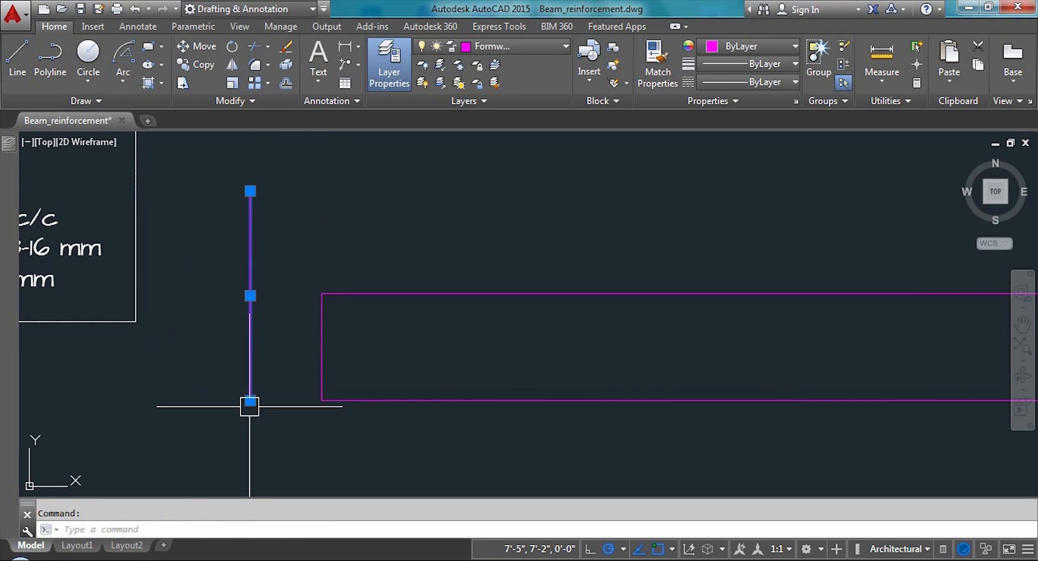
click(250, 401)
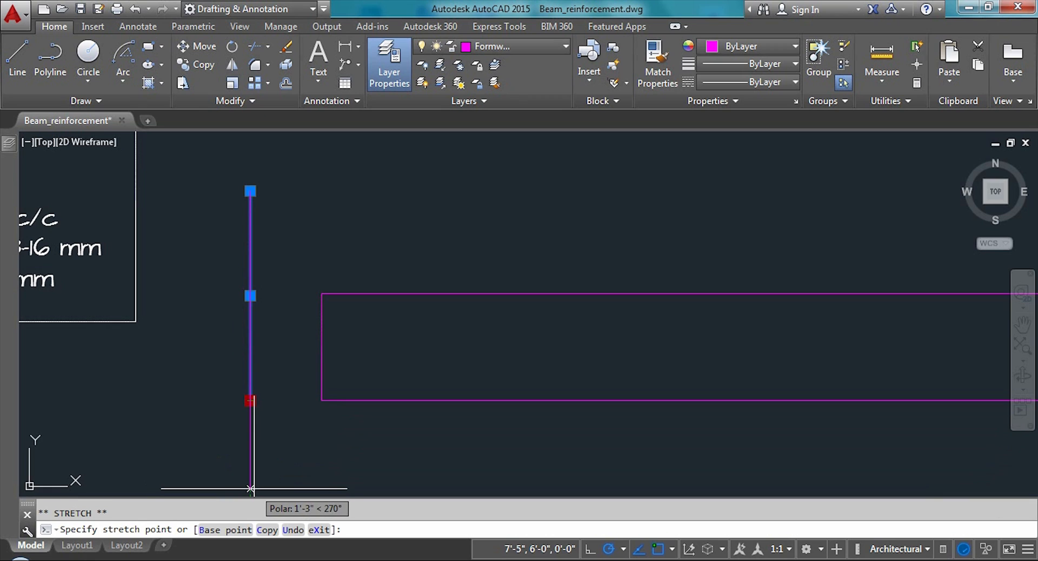
click(248, 487)
key(Escape)
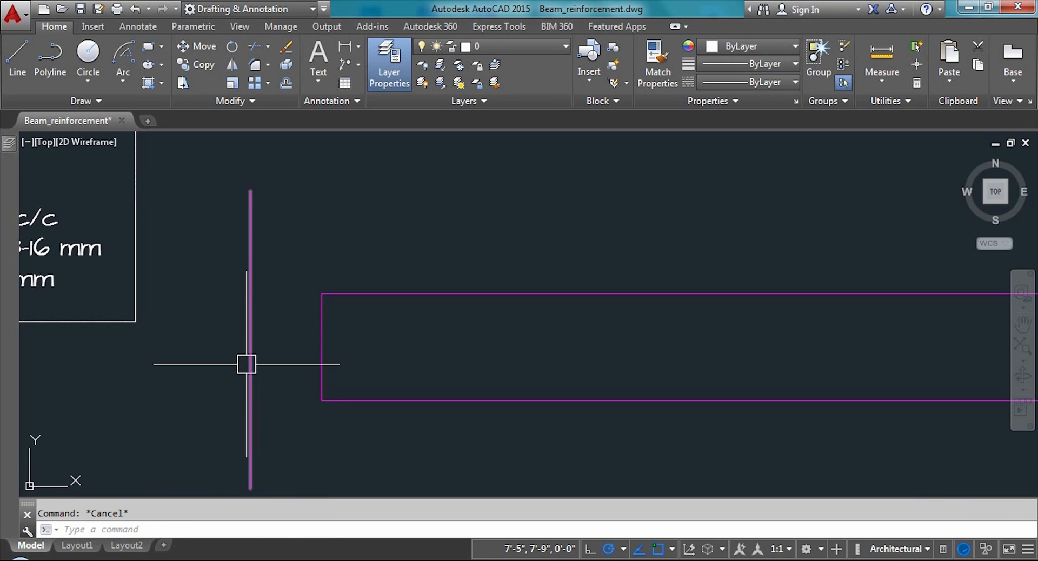
Offset the lengthened line 1' toward the beam to form the column's second face
text(o)
key(Return)
text(1')
key(Return)
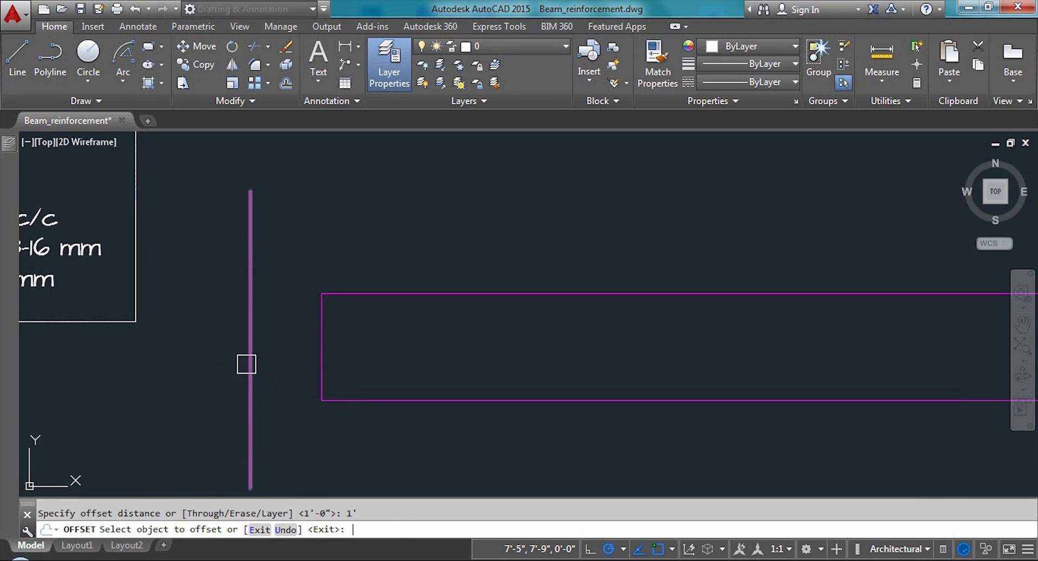
click(249, 364)
click(301, 355)
scroll(336, 207, down, 2)
scroll(336, 207, up, 2)
key(Escape)
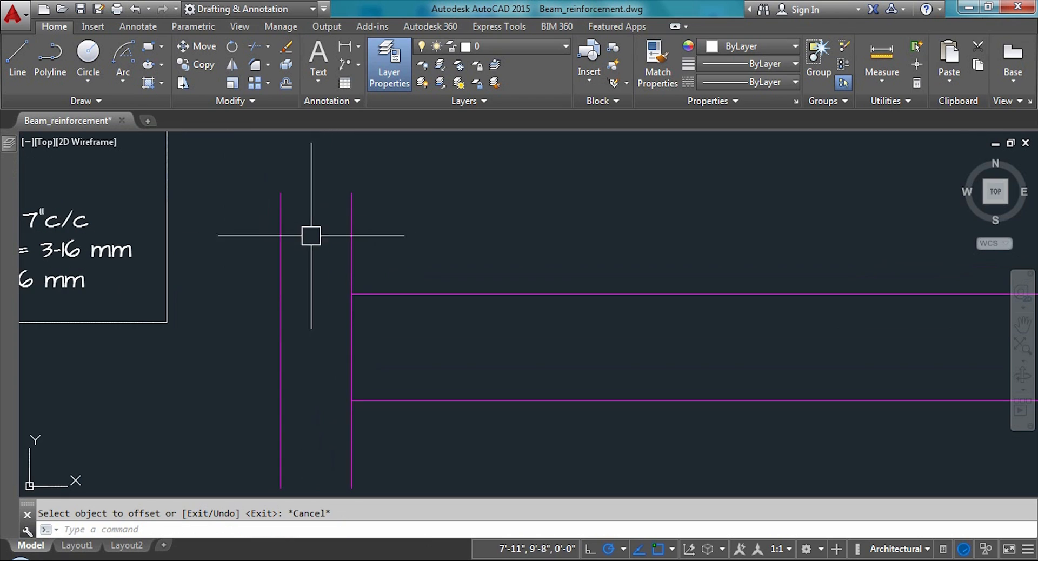
click(350, 334)
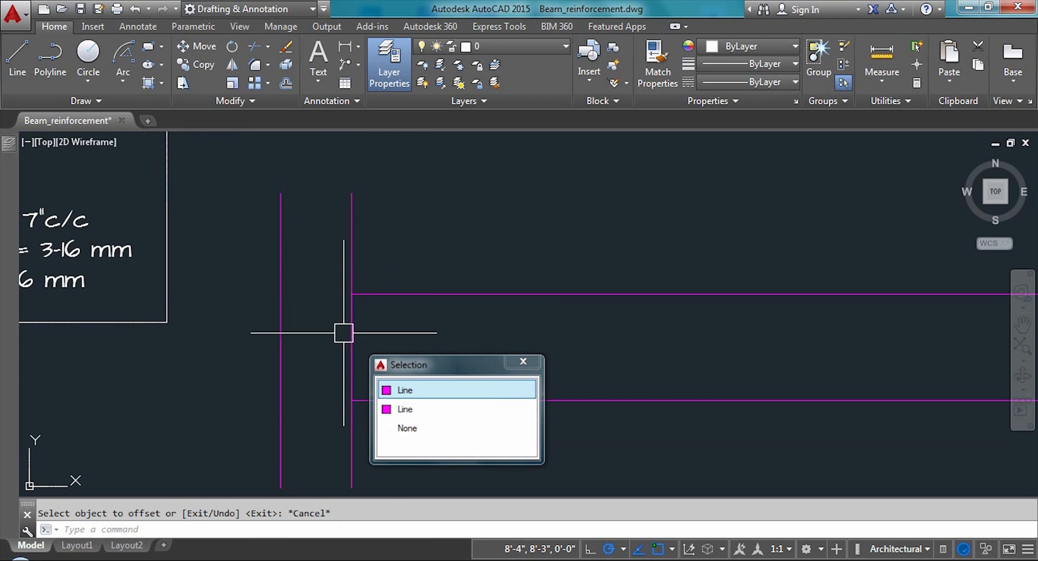
key(Escape)
Draw a zigzag break line as a polyline across the column's top, joining the upper ends of both faces
text(pl)
key(Return)
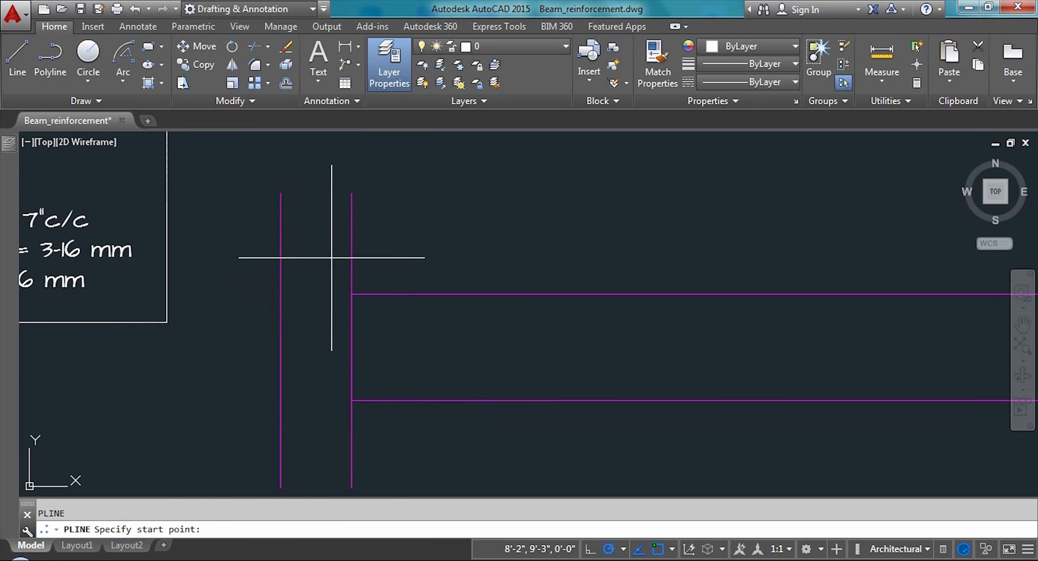
click(290, 192)
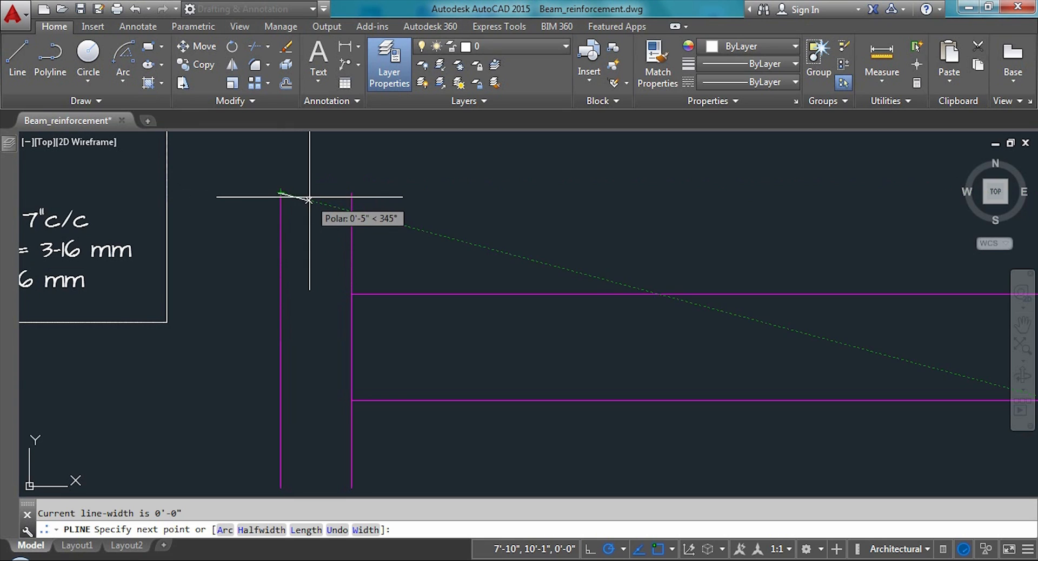
click(306, 192)
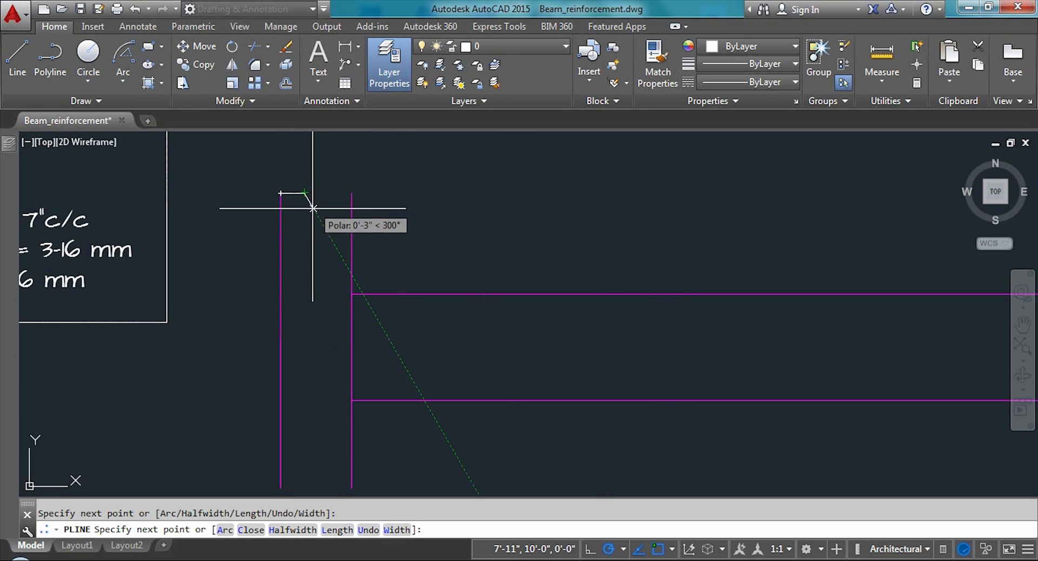
click(309, 211)
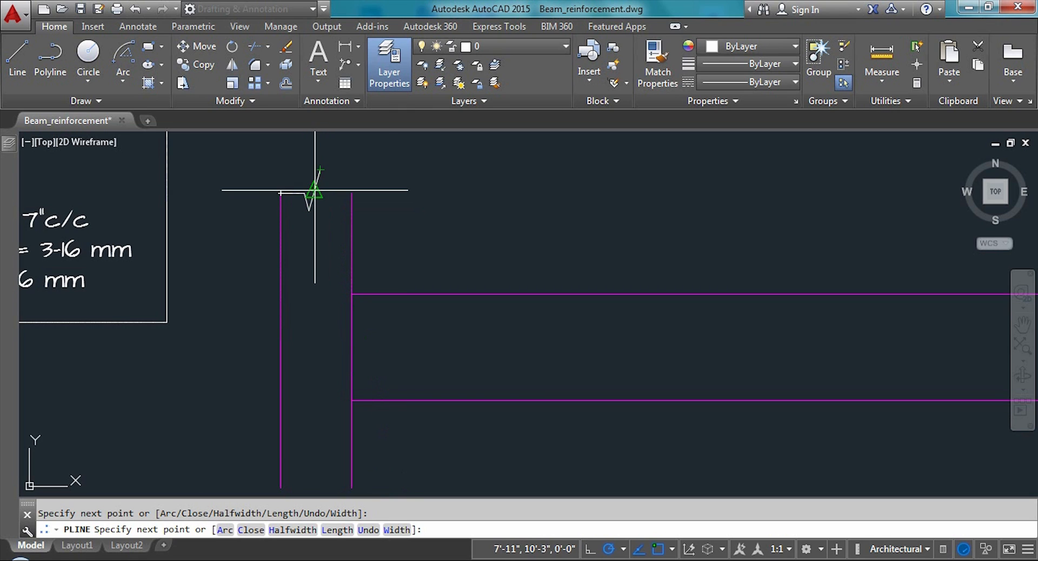
click(320, 169)
scroll(325, 193, up, 4)
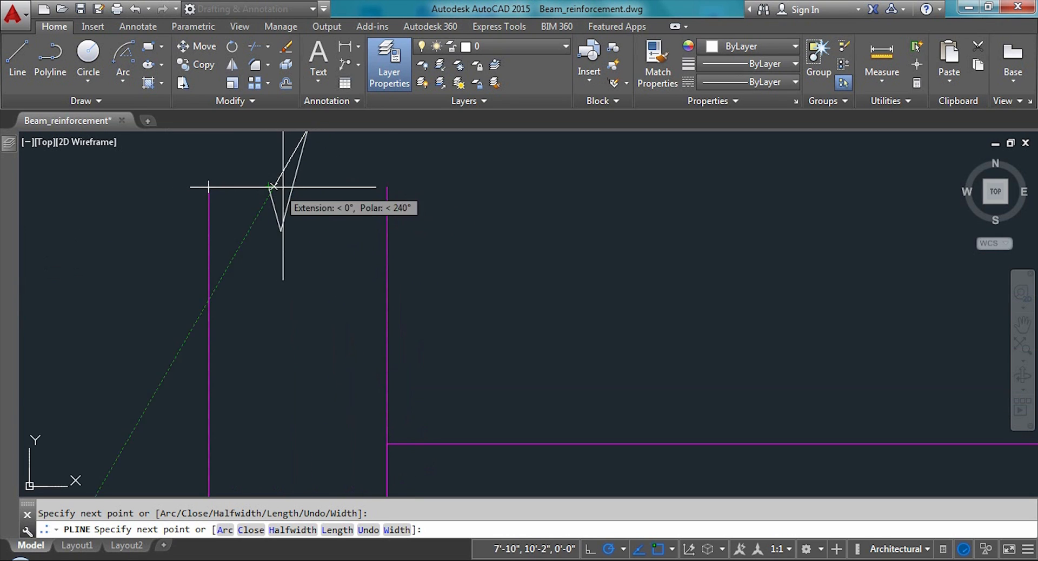
click(325, 187)
key(Escape)
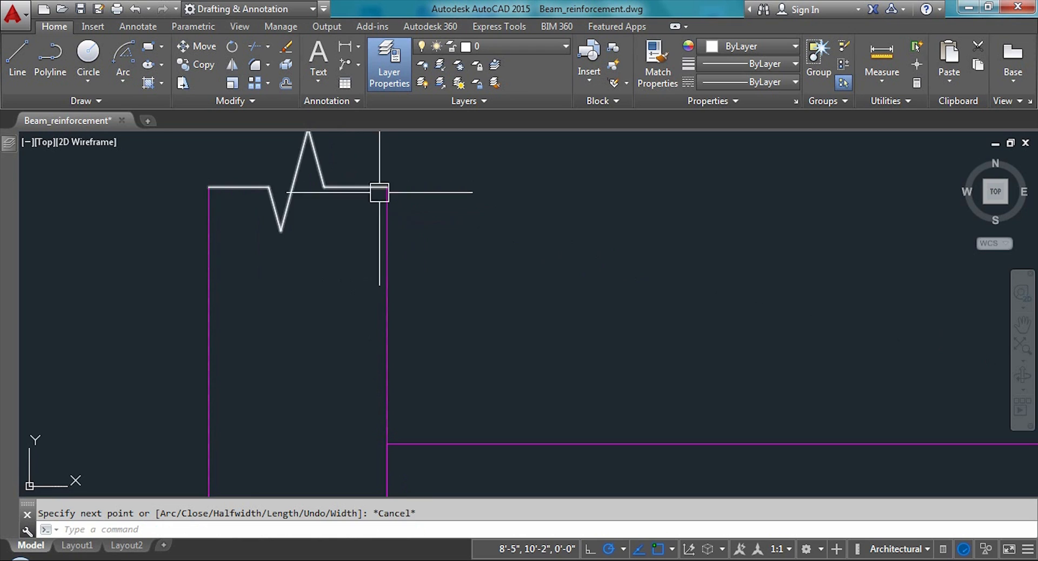
Assign the break line at the column's top to the Formwork layer
scroll(315, 158, down, 4)
scroll(337, 151, up, 4)
click(336, 147)
click(283, 234)
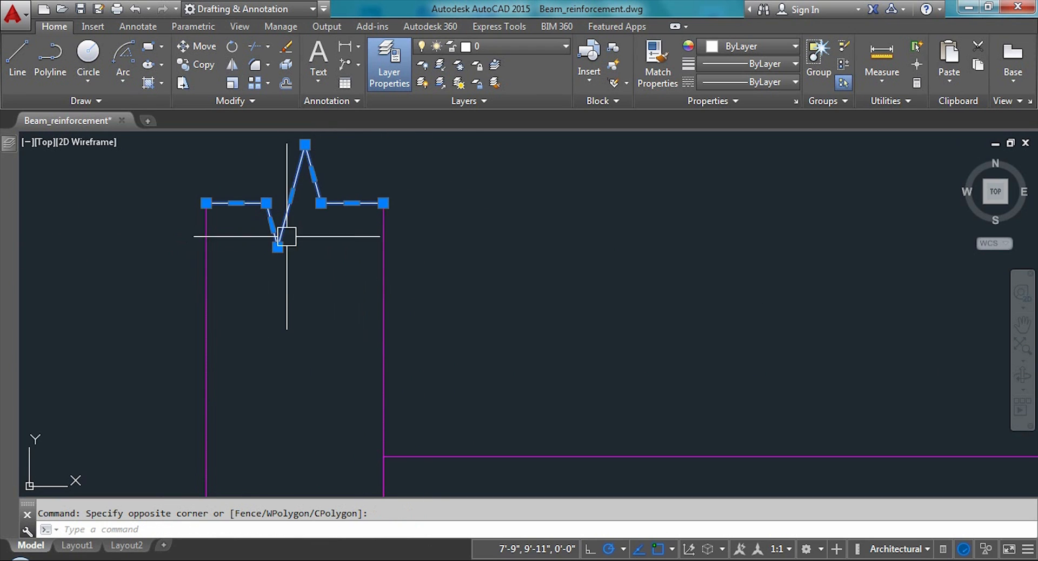
click(512, 45)
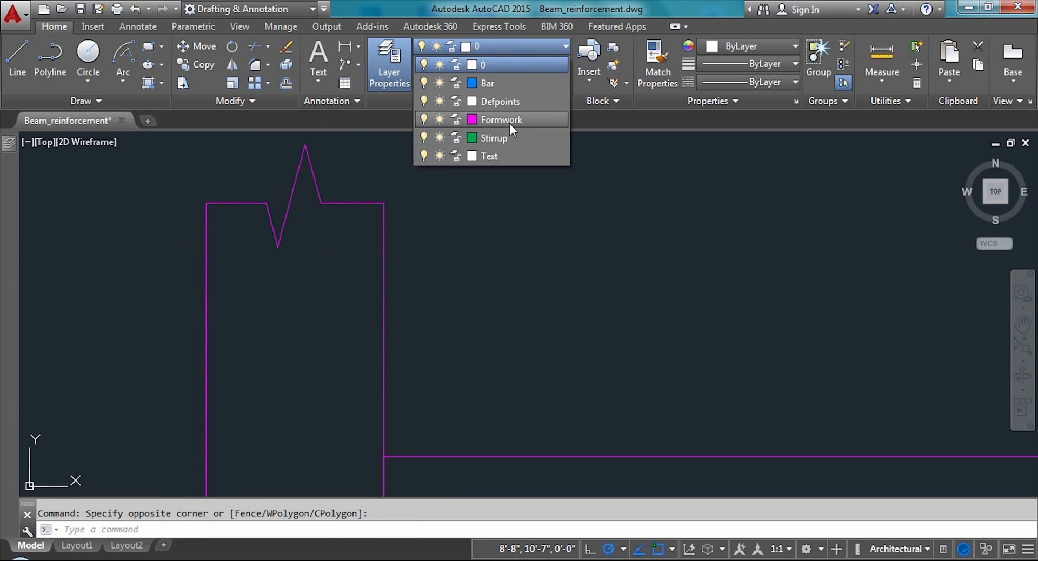
click(502, 119)
key(Escape)
Copy the column's top break line onto the lower ends of the column faces
click(338, 158)
click(305, 144)
scroll(305, 144, down, 2)
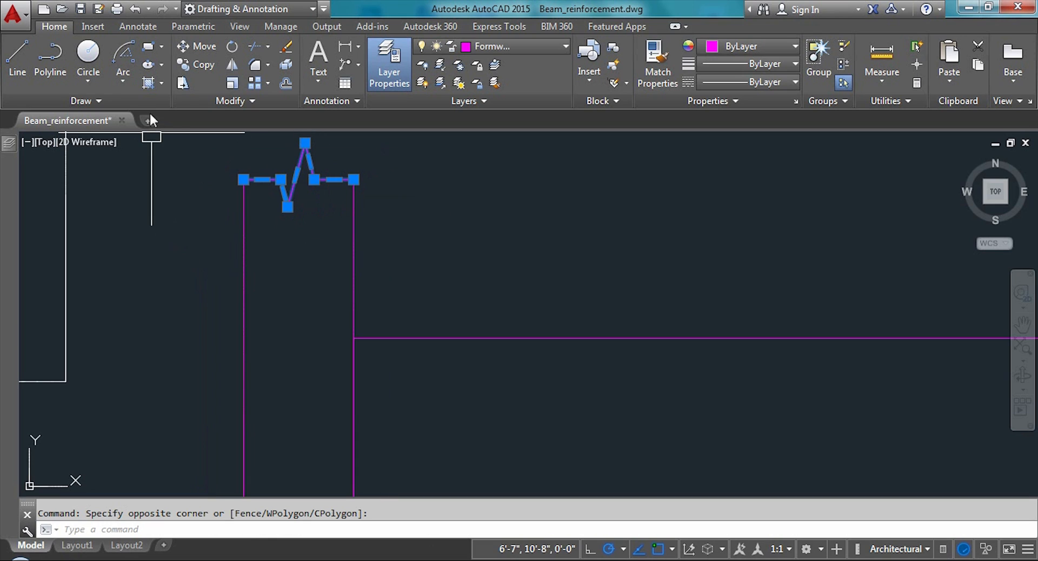
click(185, 65)
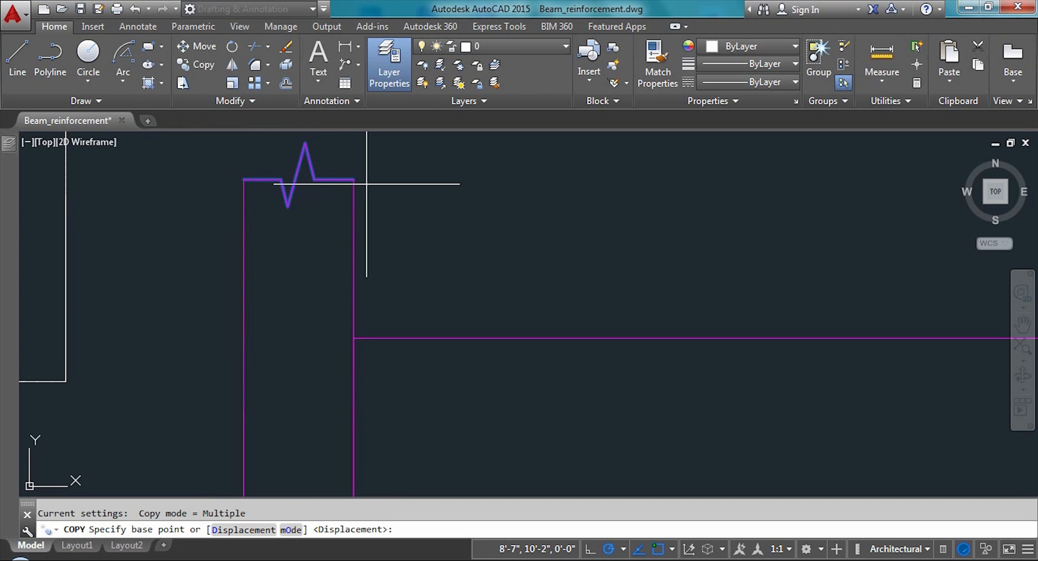
click(354, 180)
scroll(346, 168, down, 4)
scroll(336, 251, up, 3)
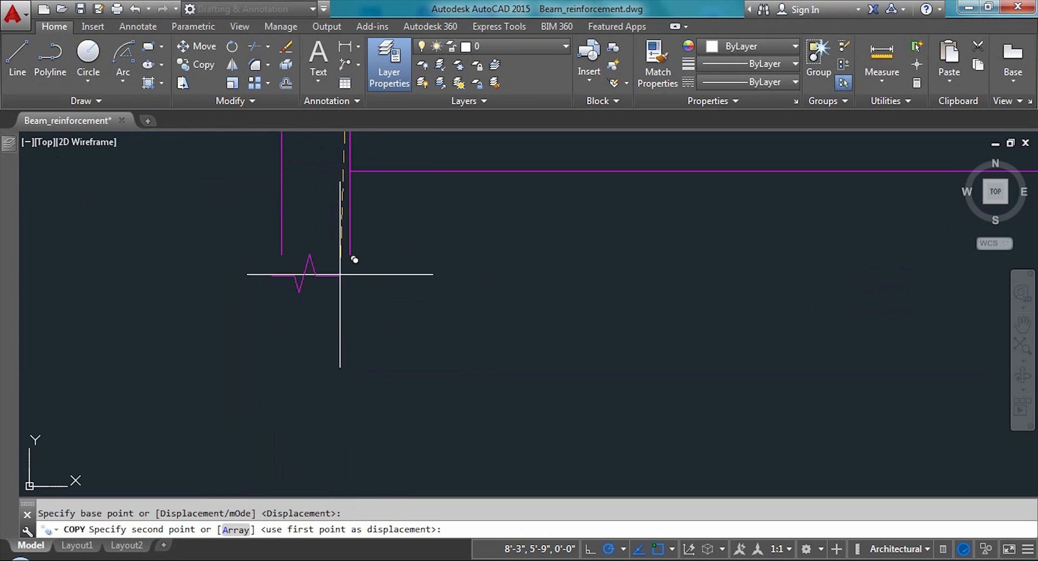
scroll(350, 255, down, 1)
click(382, 347)
scroll(373, 373, down, 4)
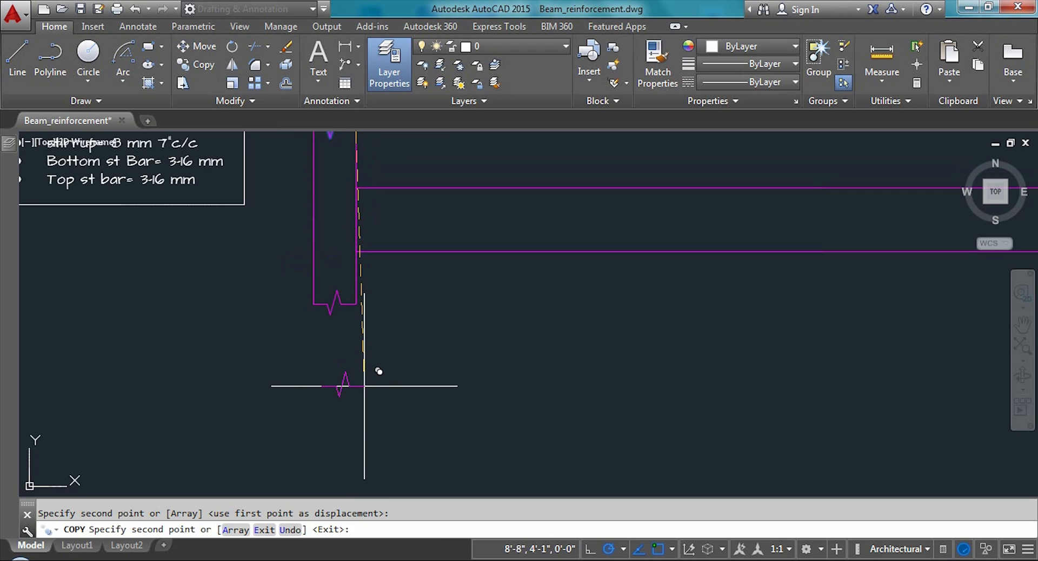
key(Escape)
Delete the vertical line closing the beam's right end
click(901, 270)
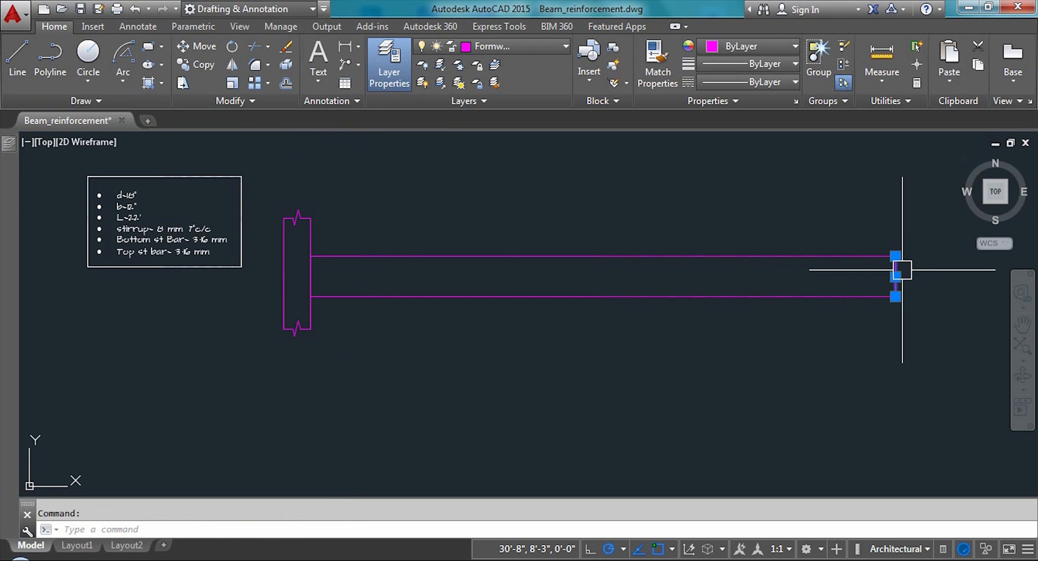
key(Delete)
Mirror the left column with both break lines about the beam's vertical centerline, keeping the original column
scroll(352, 267, up, 2)
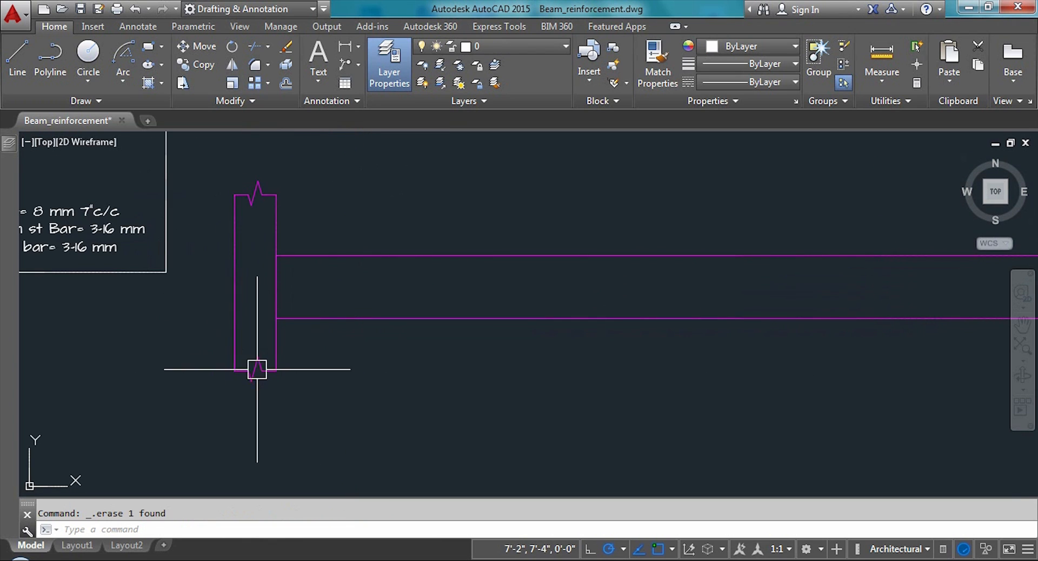
scroll(286, 378, up, 3)
scroll(311, 381, down, 2)
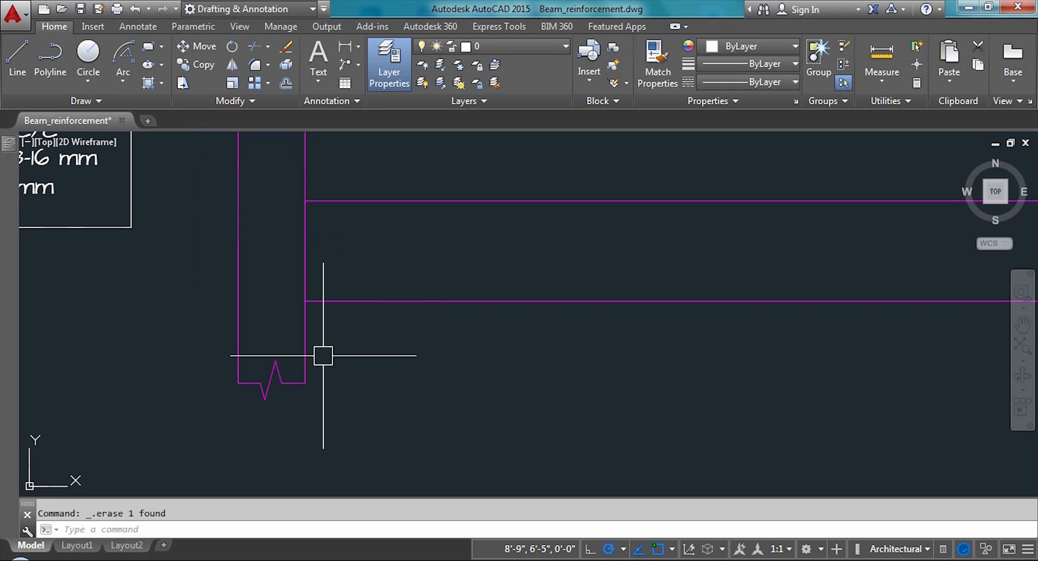
text(mi)
key(Return)
click(351, 343)
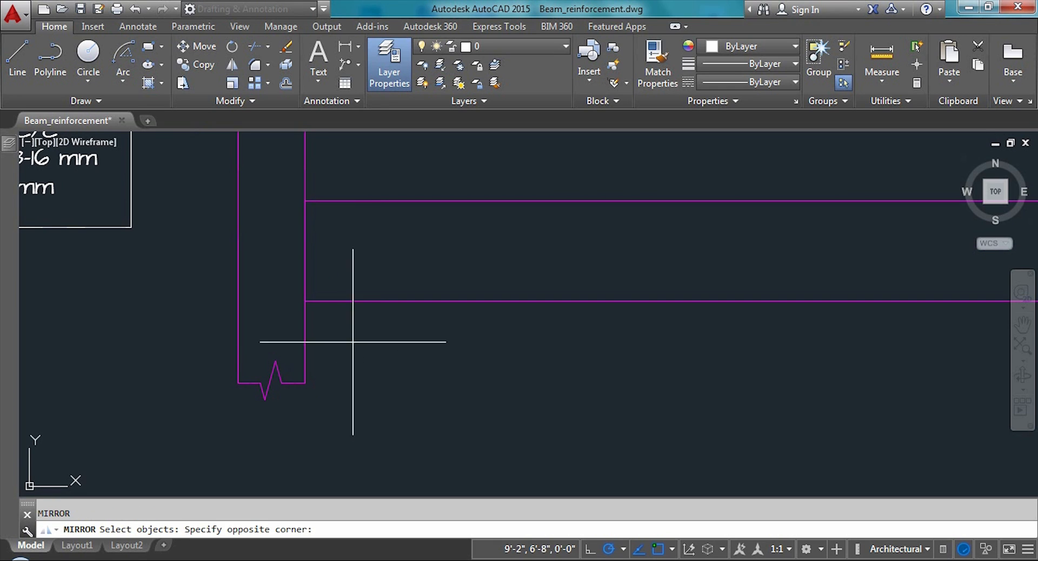
click(174, 415)
scroll(210, 382, down, 1)
scroll(274, 182, up, 1)
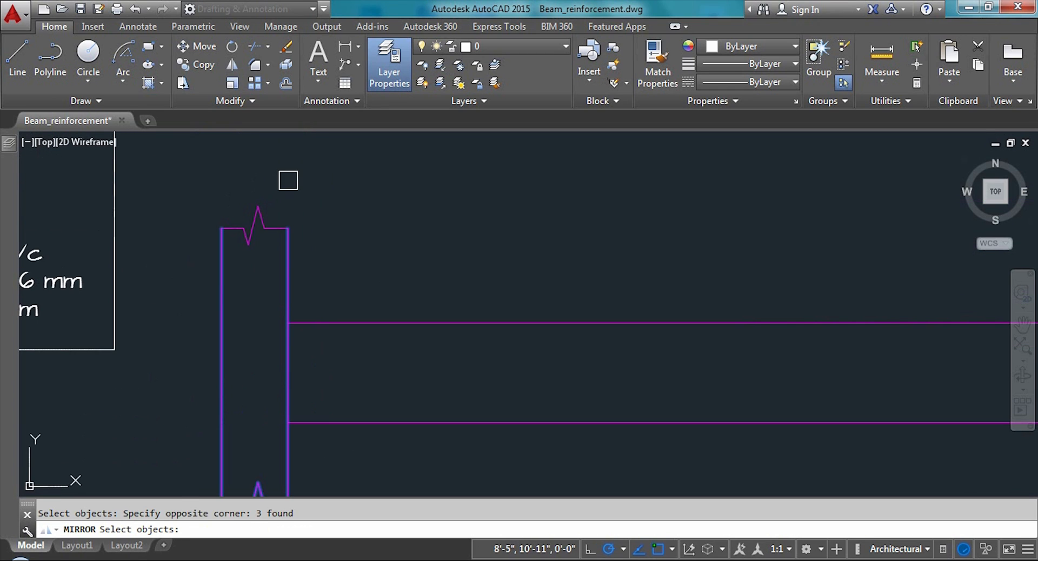
click(301, 176)
click(213, 263)
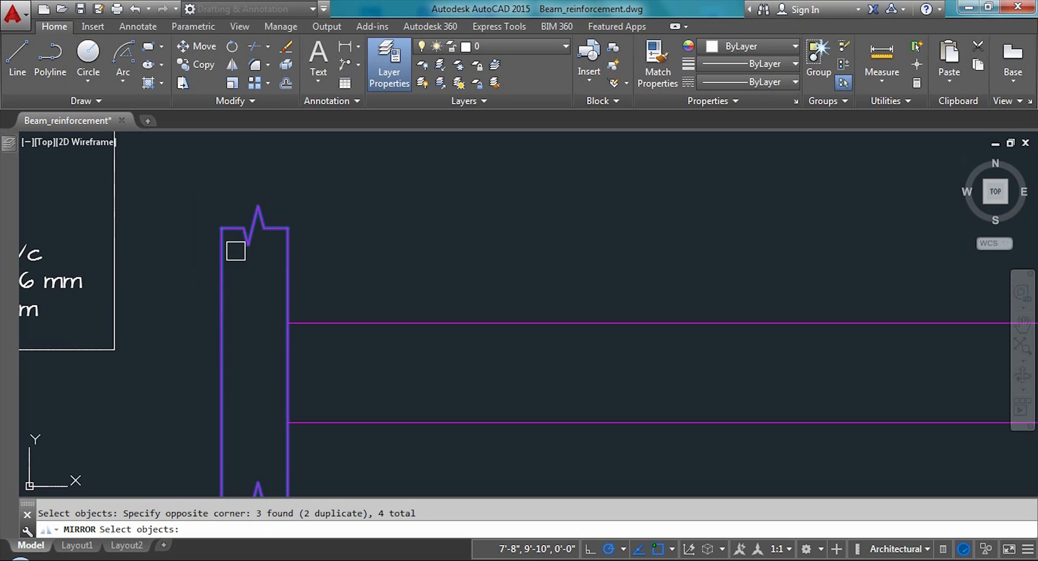
key(Return)
scroll(236, 250, down, 4)
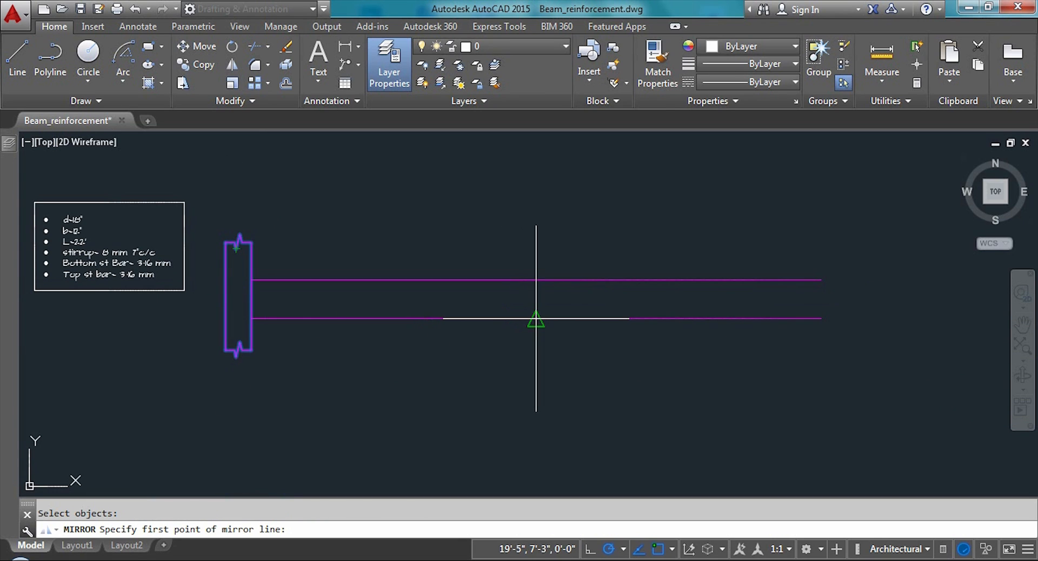
click(536, 319)
click(533, 208)
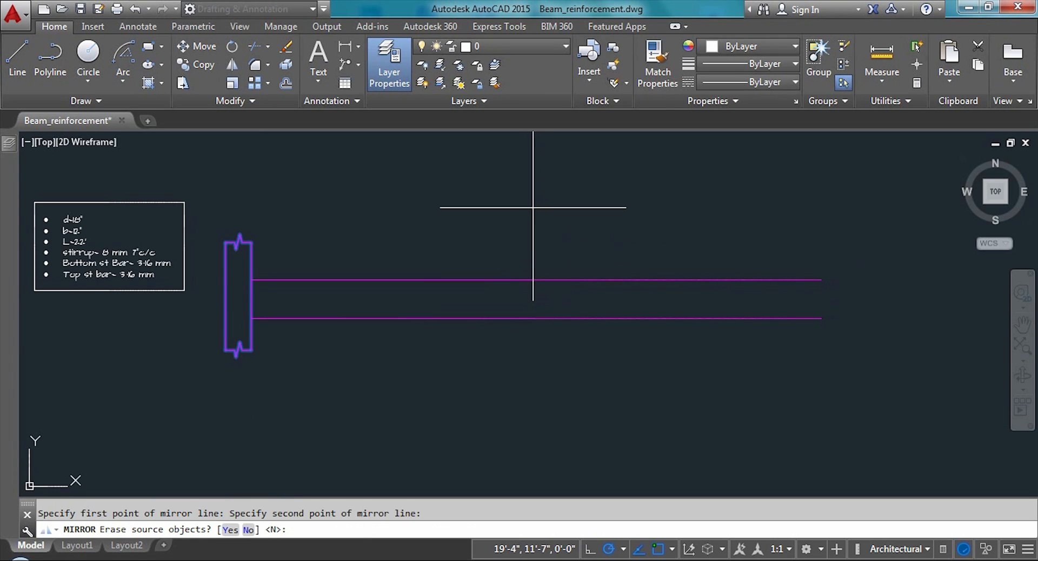
key(Return)
Open the left column's inner face between the beam's edges, trimming it and deleting the leftover line segment
scroll(324, 313, up, 4)
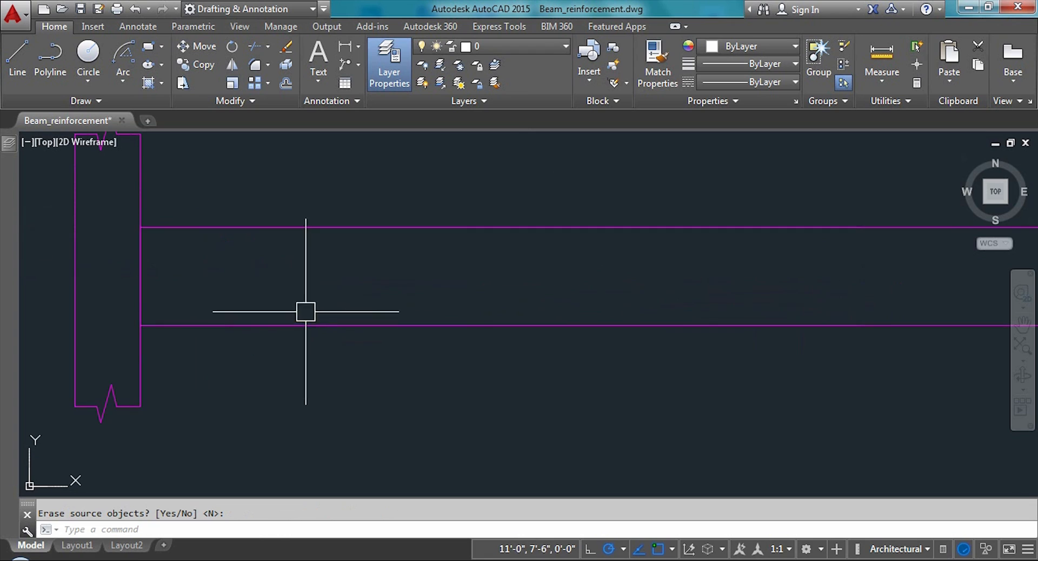
scroll(144, 294, down, 5)
scroll(123, 293, up, 4)
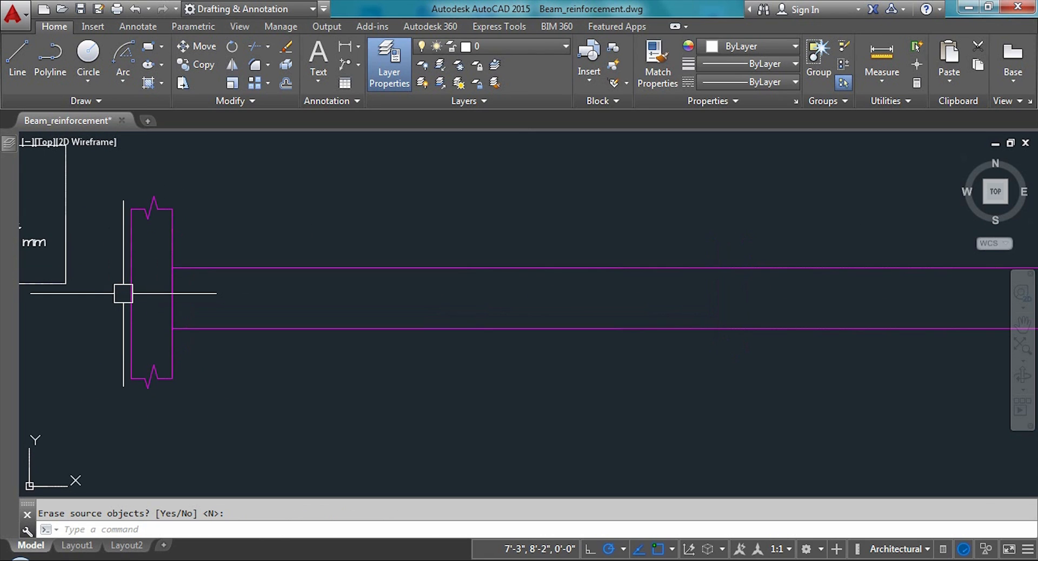
text(tr)
key(Return)
key(Return)
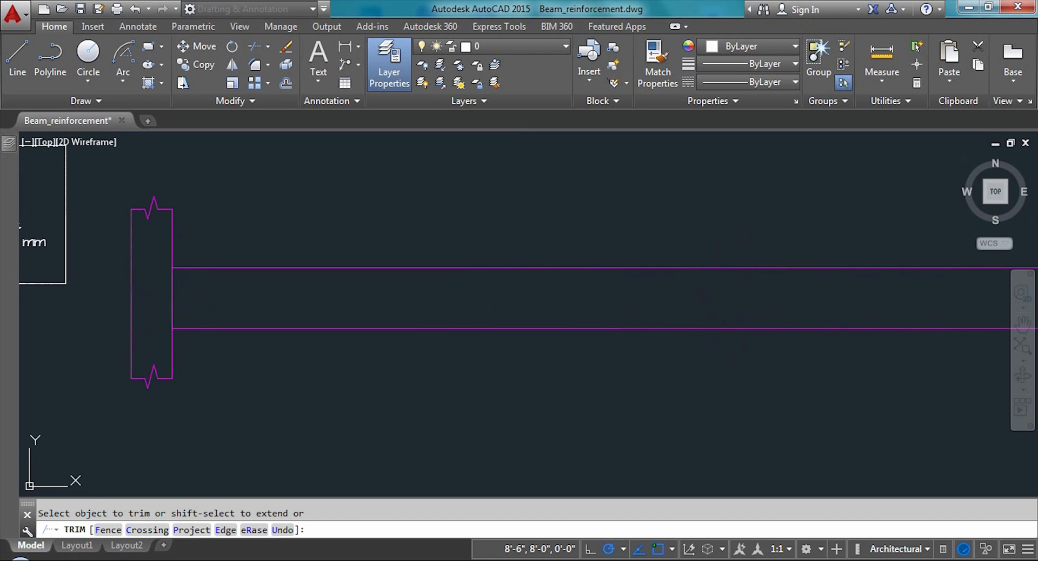
key(Escape)
click(171, 297)
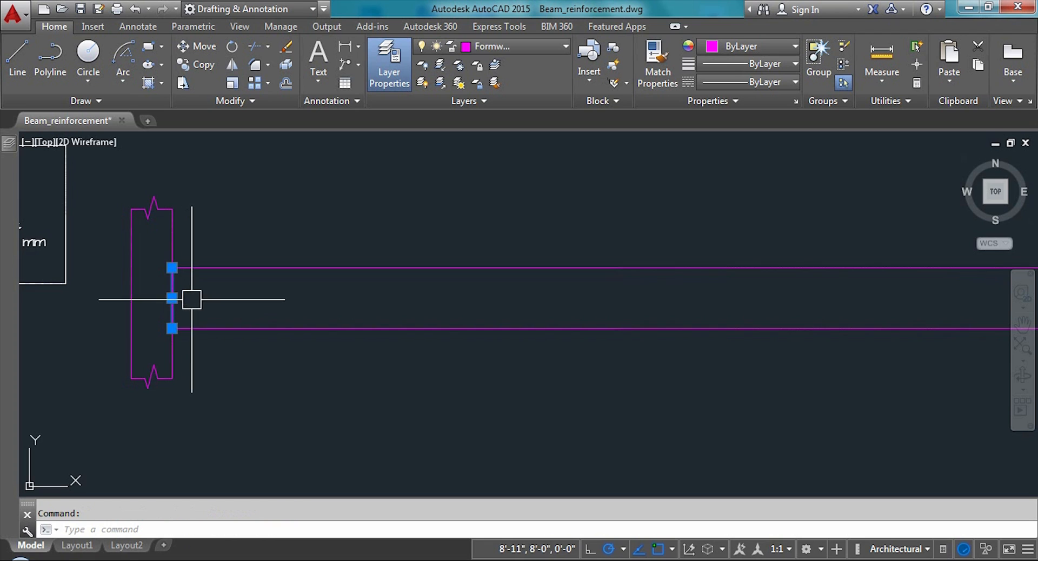
key(Delete)
Trim the right column's inner face between the beam's upper and lower edges
scroll(168, 324, down, 5)
scroll(438, 270, up, 3)
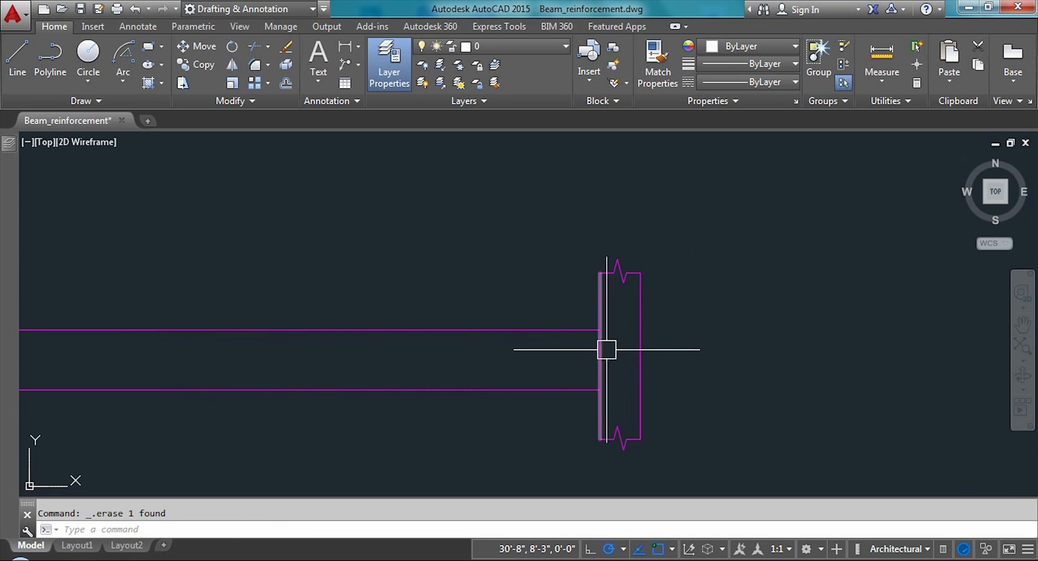
scroll(595, 351, up, 1)
text(tr)
key(Return)
key(Return)
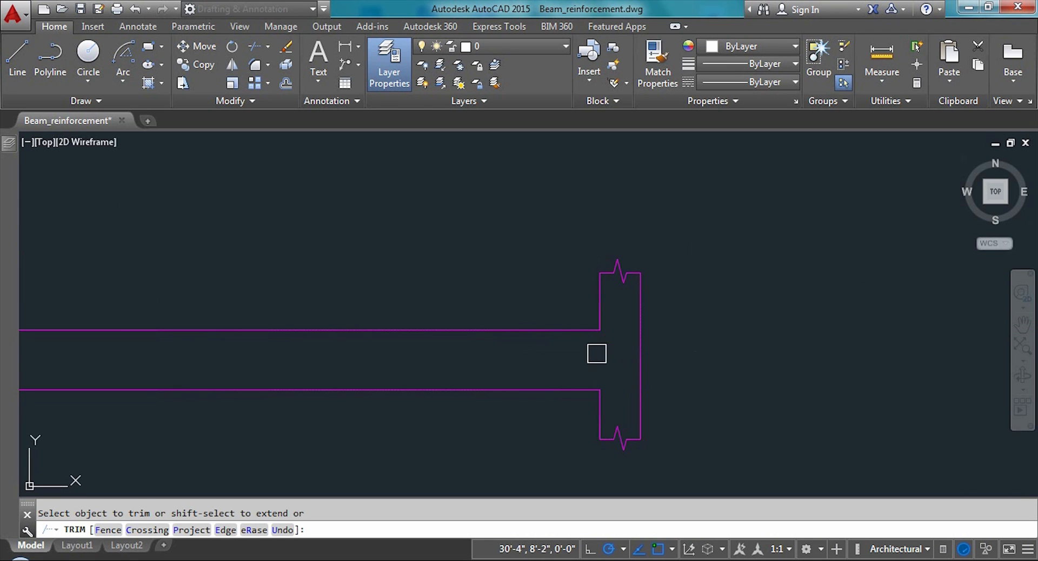
scroll(670, 287, down, 4)
scroll(488, 232, up, 3)
key(Escape)
scroll(442, 255, down, 2)
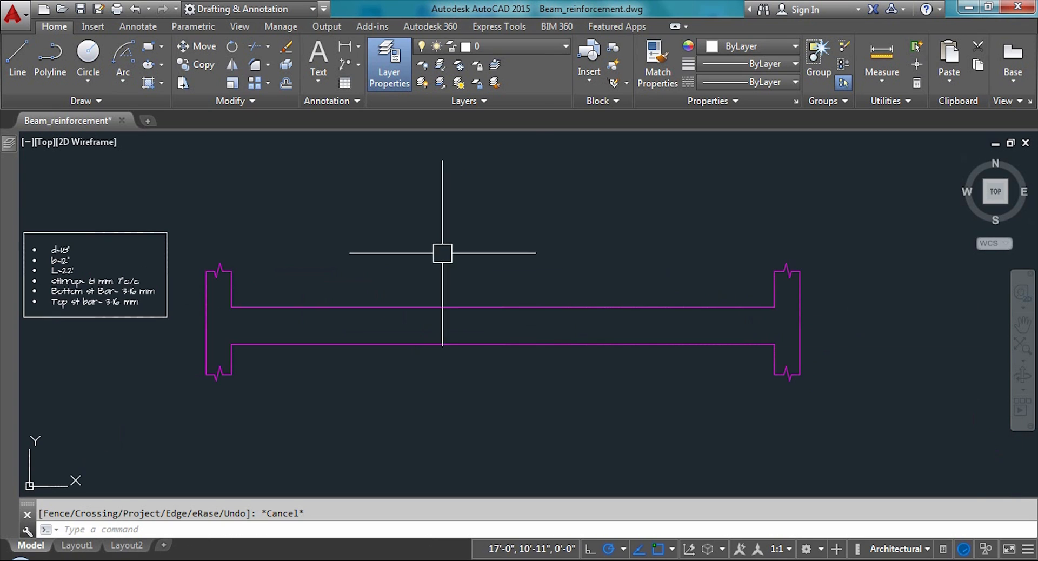
Make Bar the current layer and offset the beam's lower edge 2 inches inward
click(522, 47)
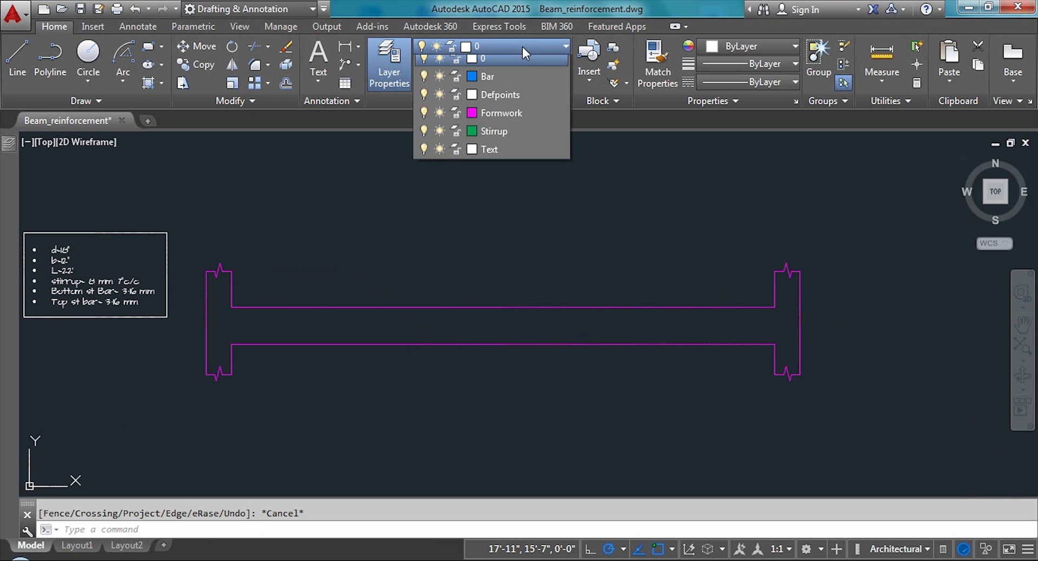
click(505, 78)
scroll(300, 332, up, 2)
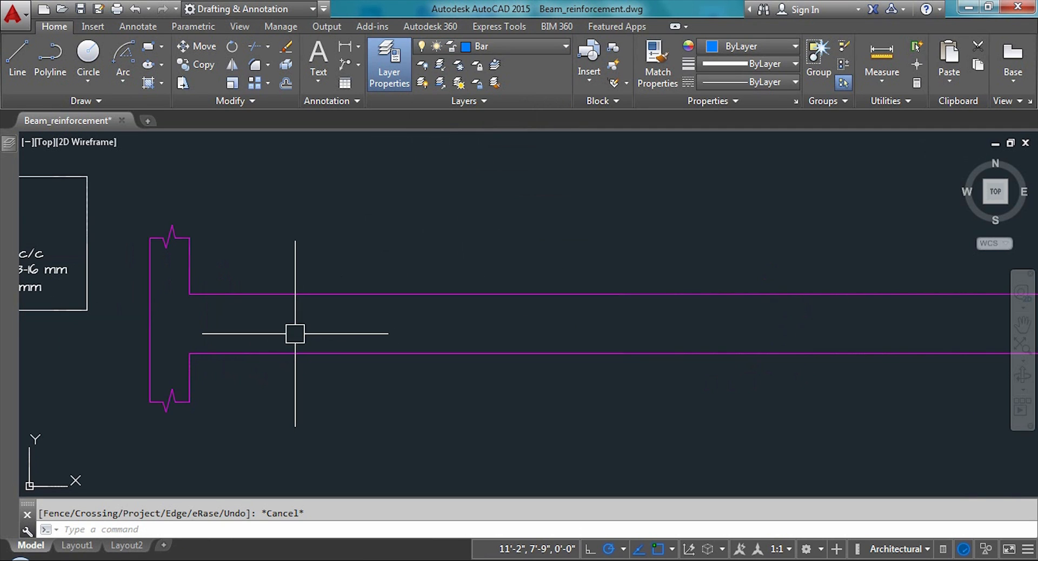
text(o)
key(Return)
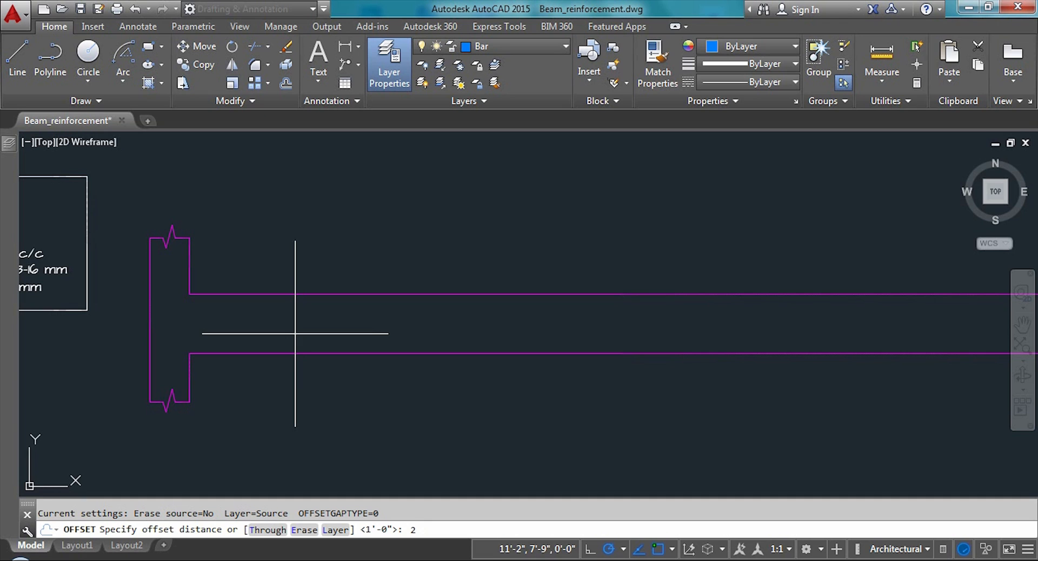
key(Return)
click(292, 349)
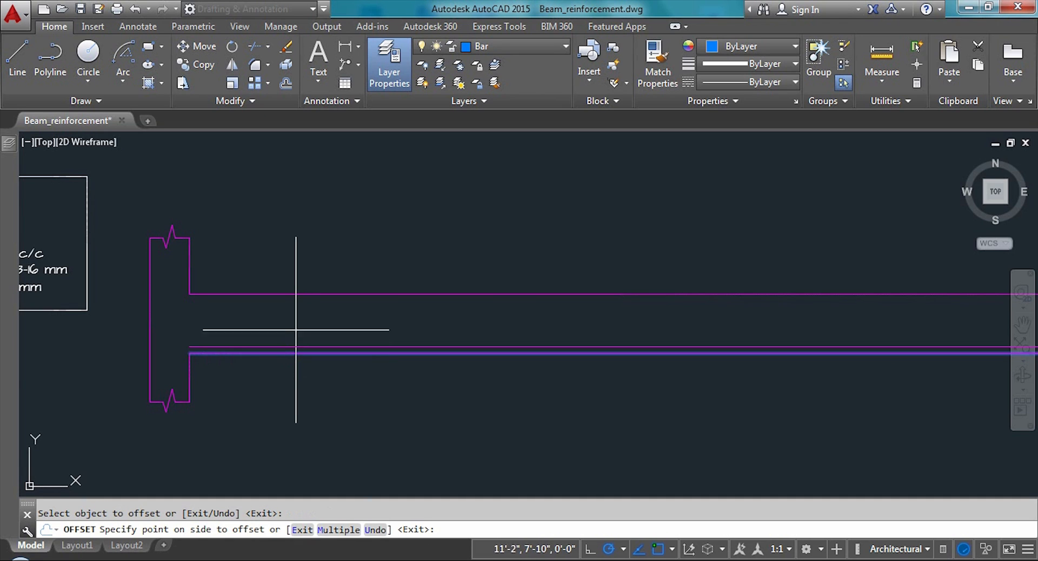
click(297, 328)
scroll(238, 329, up, 2)
scroll(206, 349, up, 2)
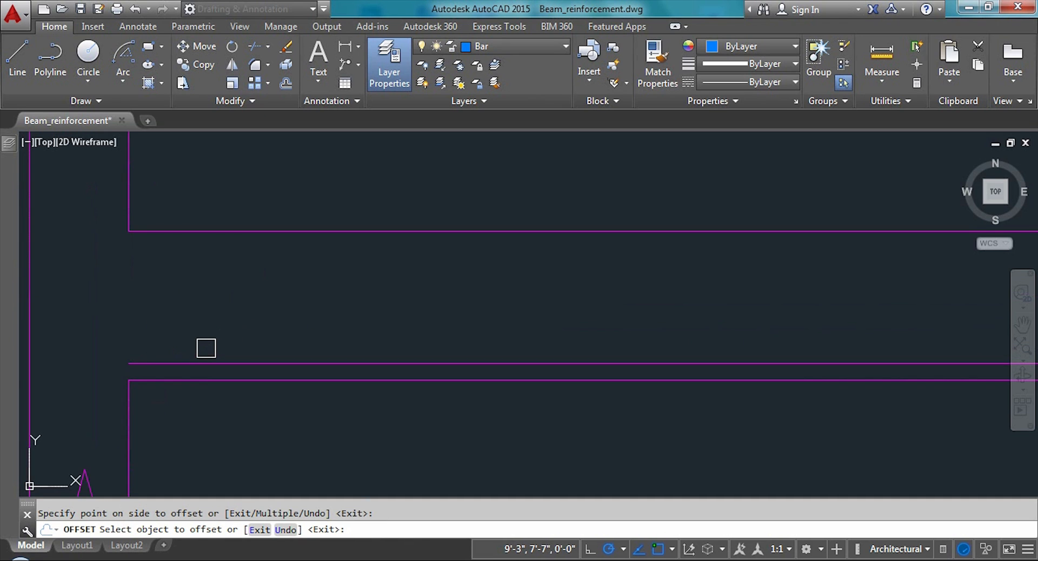
scroll(195, 350, down, 4)
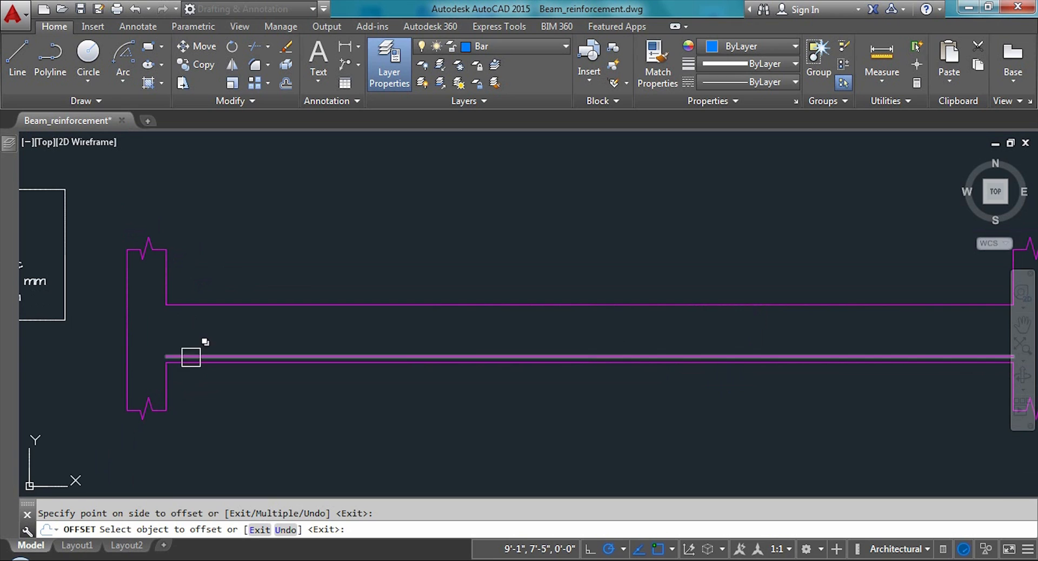
key(Escape)
scroll(176, 350, up, 4)
click(176, 371)
key(Escape)
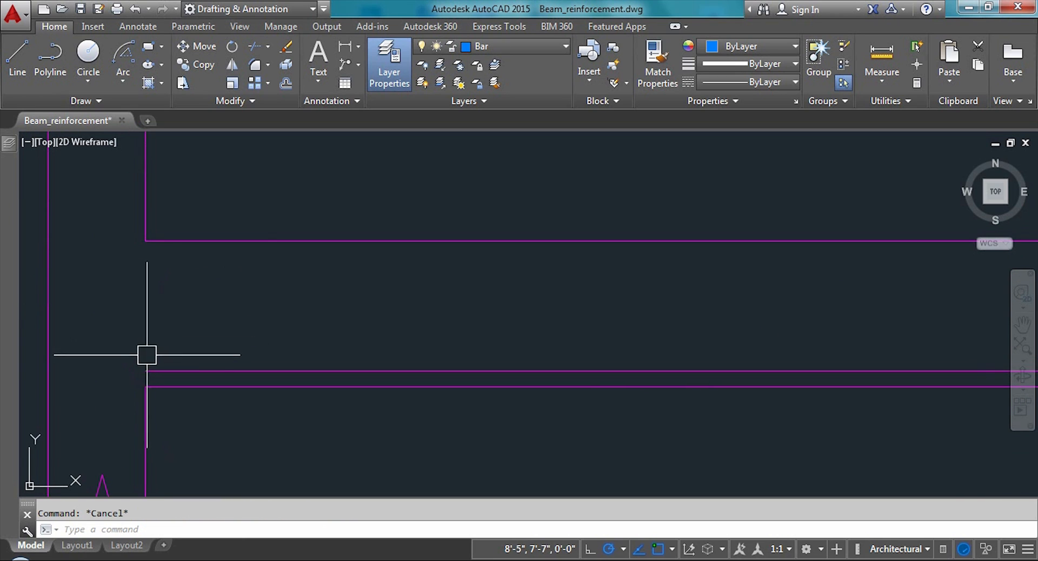
scroll(142, 338, up, 2)
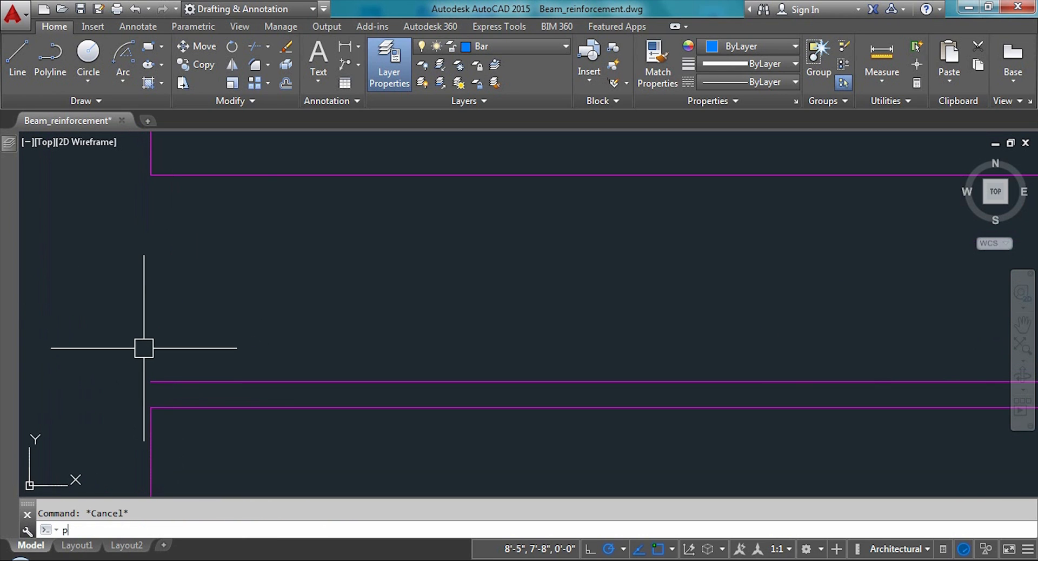
text(pl)
key(Return)
click(151, 381)
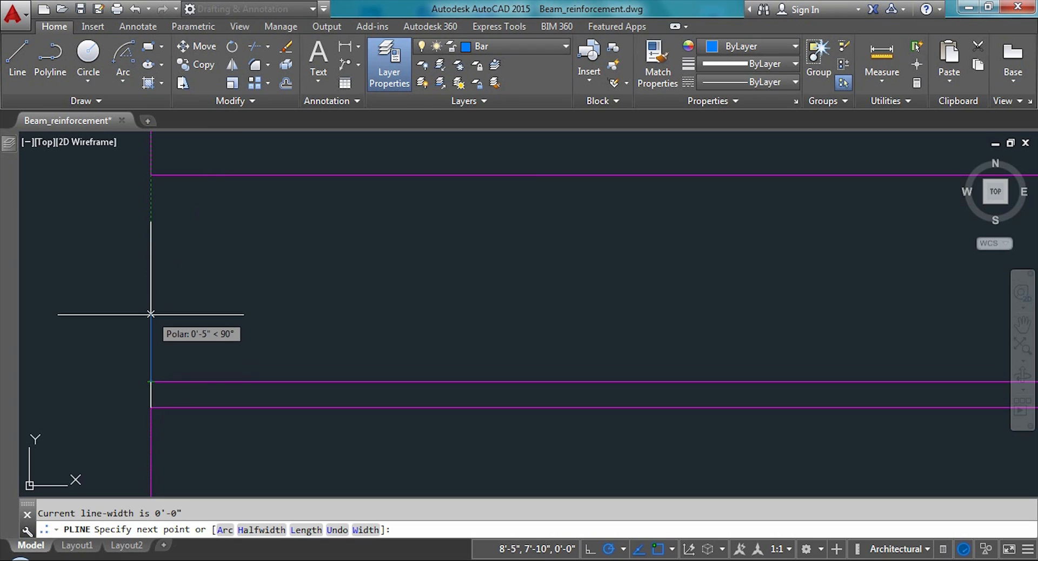
key(Escape)
Assign the line offset from the beam's lower edge to the Bar layer
click(266, 381)
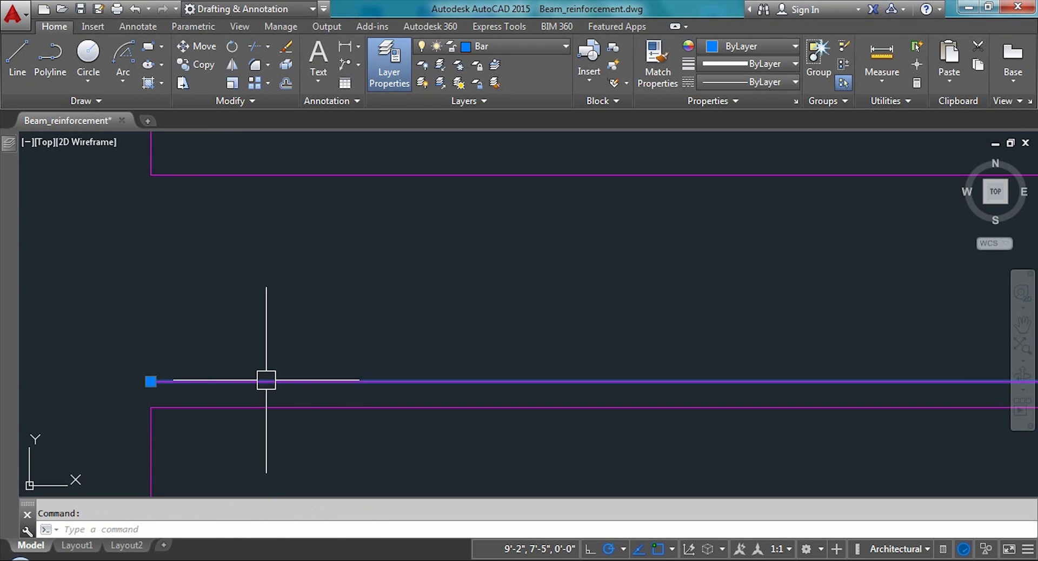
click(520, 46)
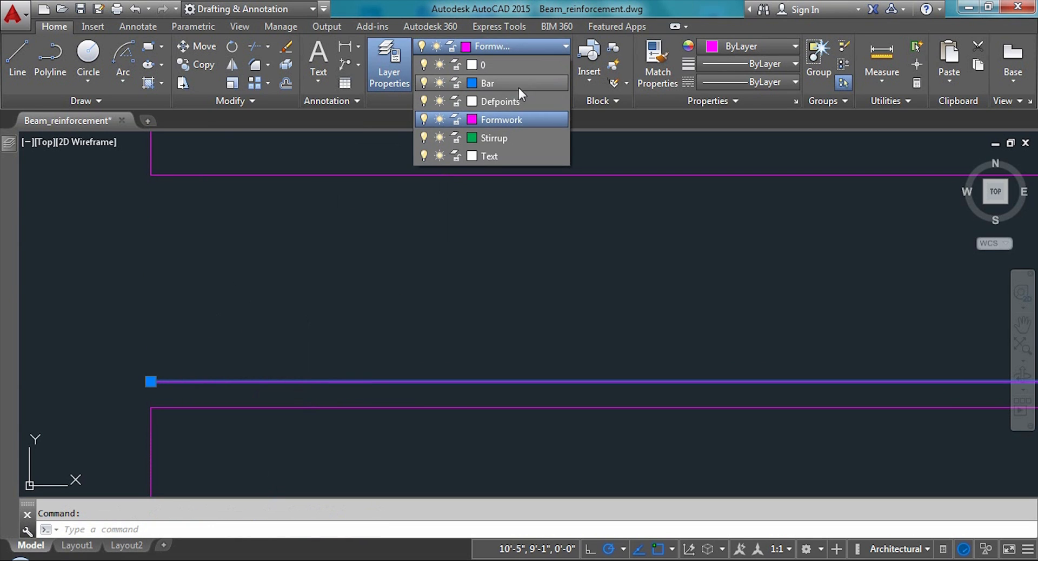
click(518, 86)
click(512, 137)
key(Escape)
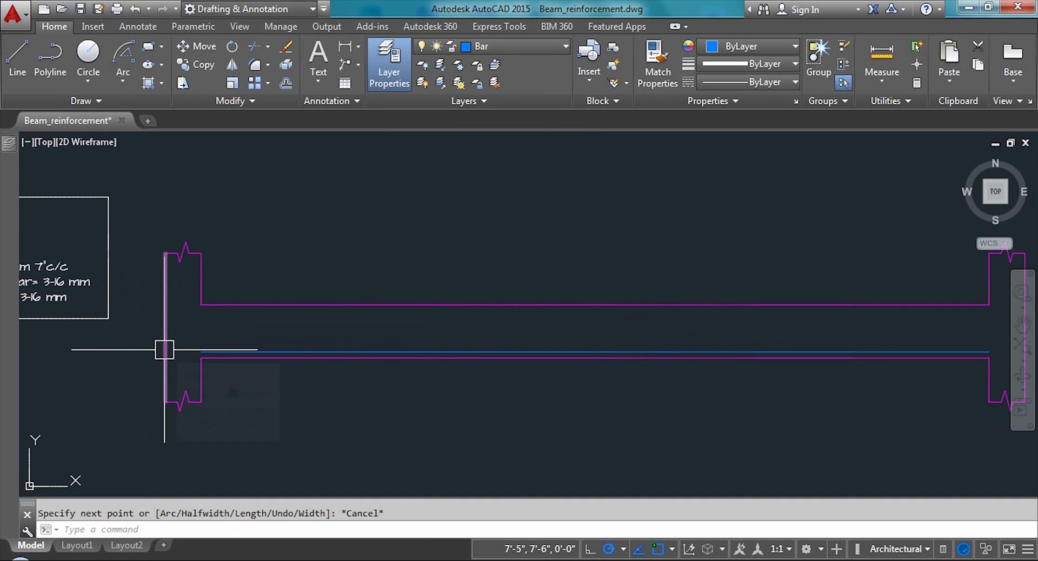
Draw a 5-inch vertical polyline upward from the bottom bar's left end as its hook
text(pl)
key(Return)
scroll(163, 352, up, 2)
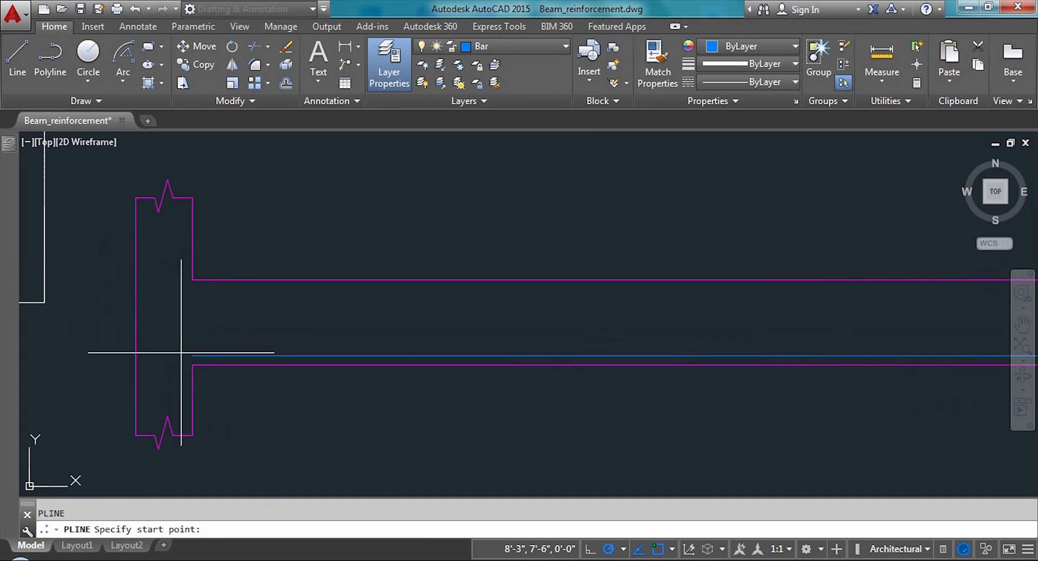
click(193, 356)
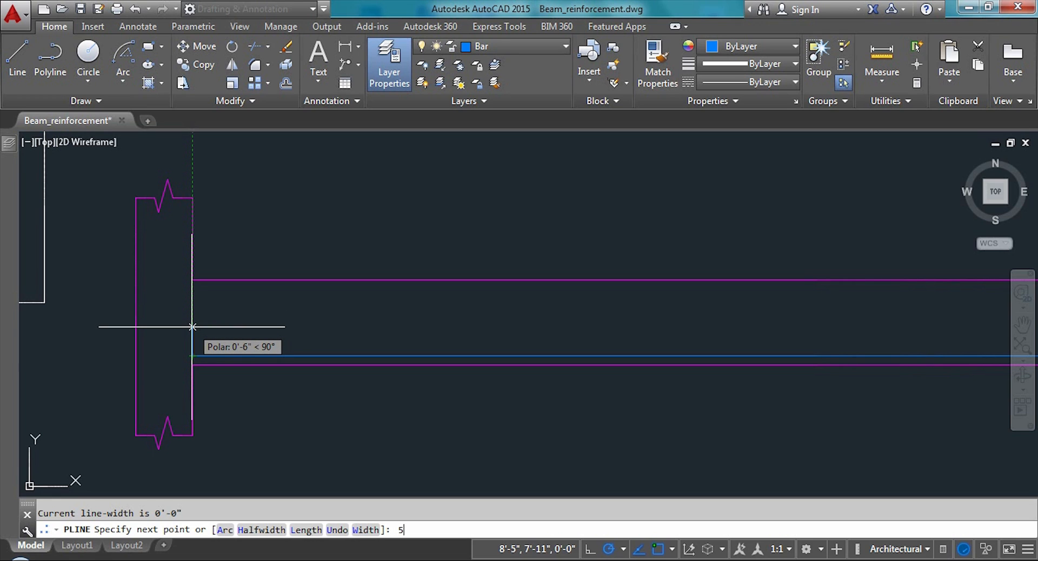
text(5)
key(Return)
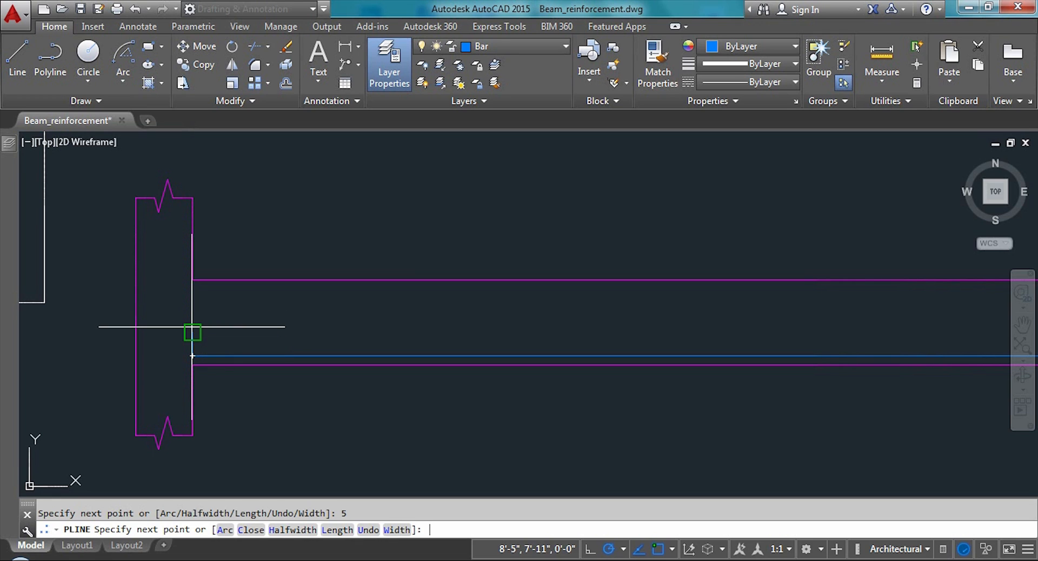
key(Escape)
Draw a 5-inch vertical polyline upward from the bottom bar's right end as its hook
scroll(205, 352, up, 5)
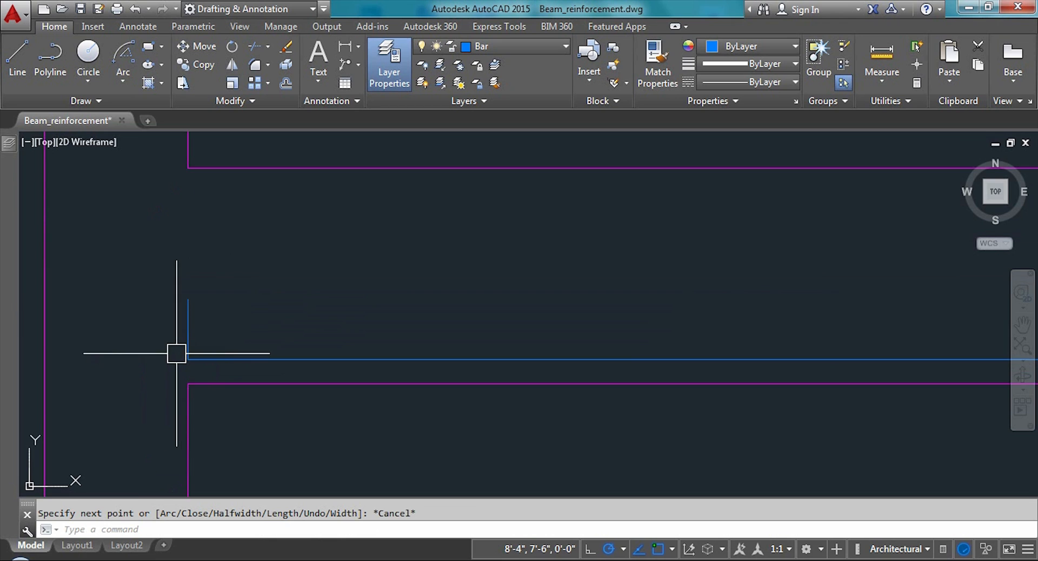
text(pl)
key(Return)
scroll(159, 352, down, 5)
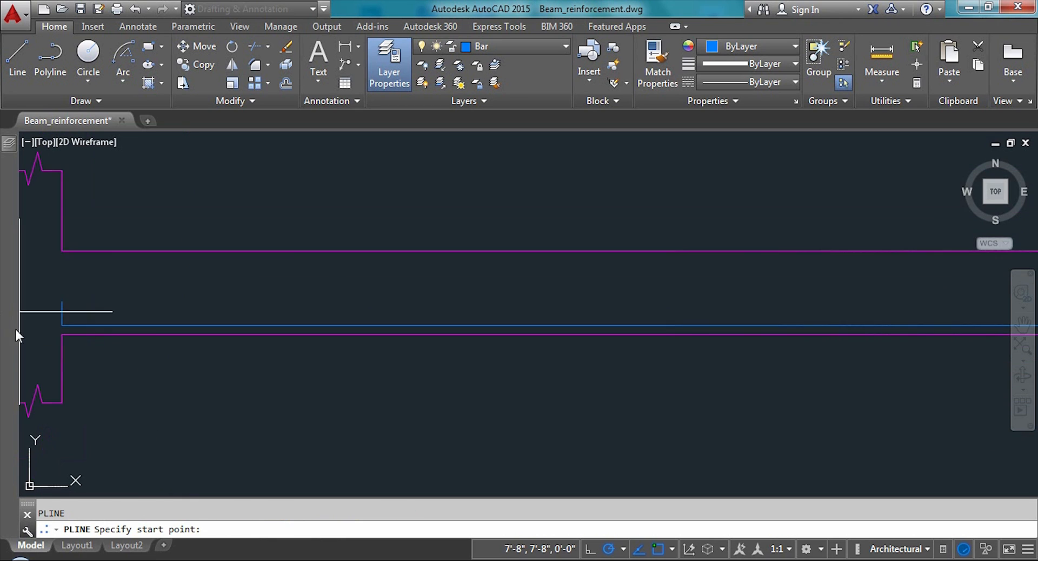
scroll(788, 311, up, 5)
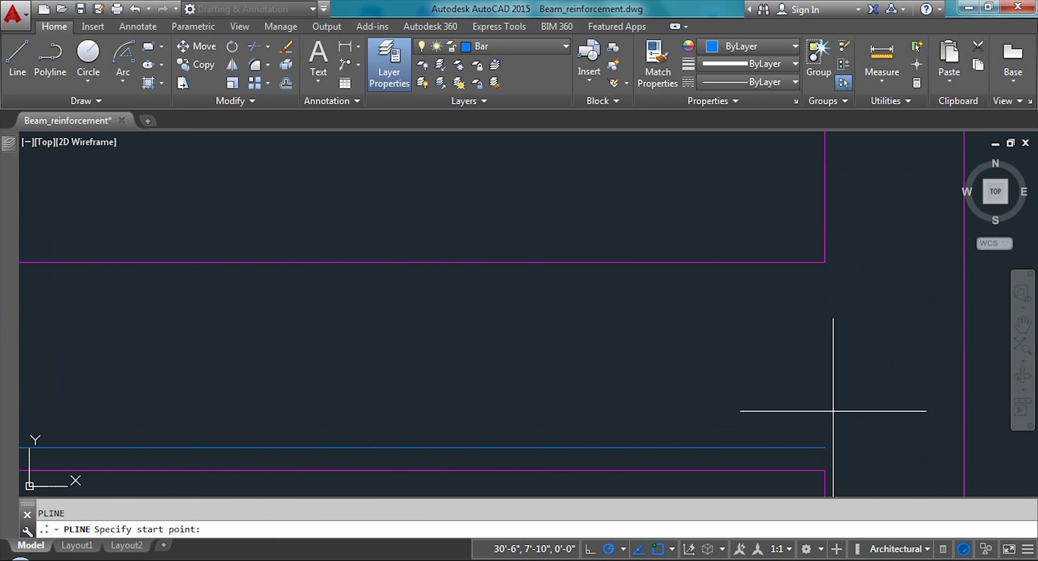
click(825, 447)
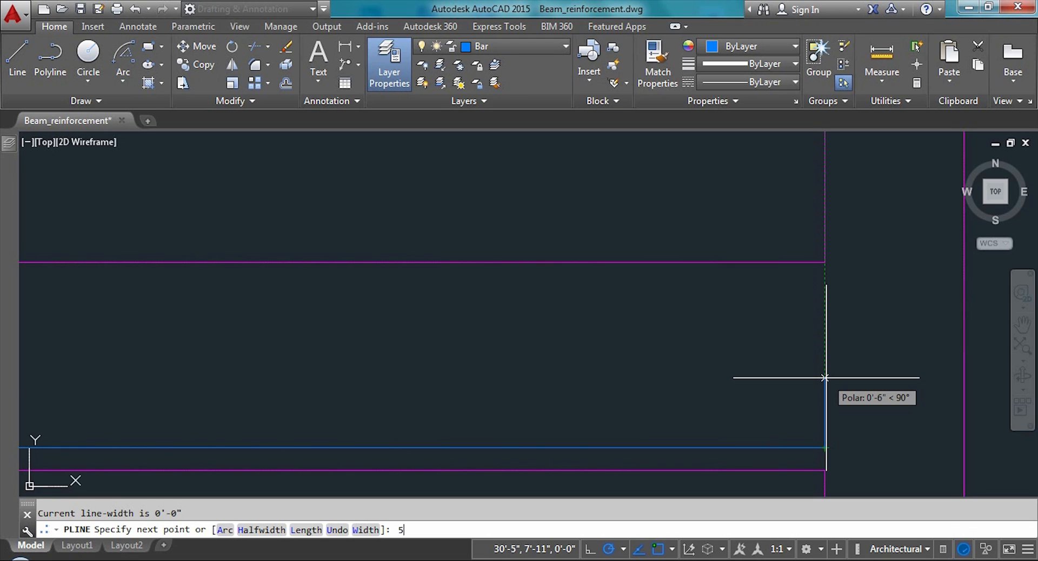
text(5)
key(Return)
key(Escape)
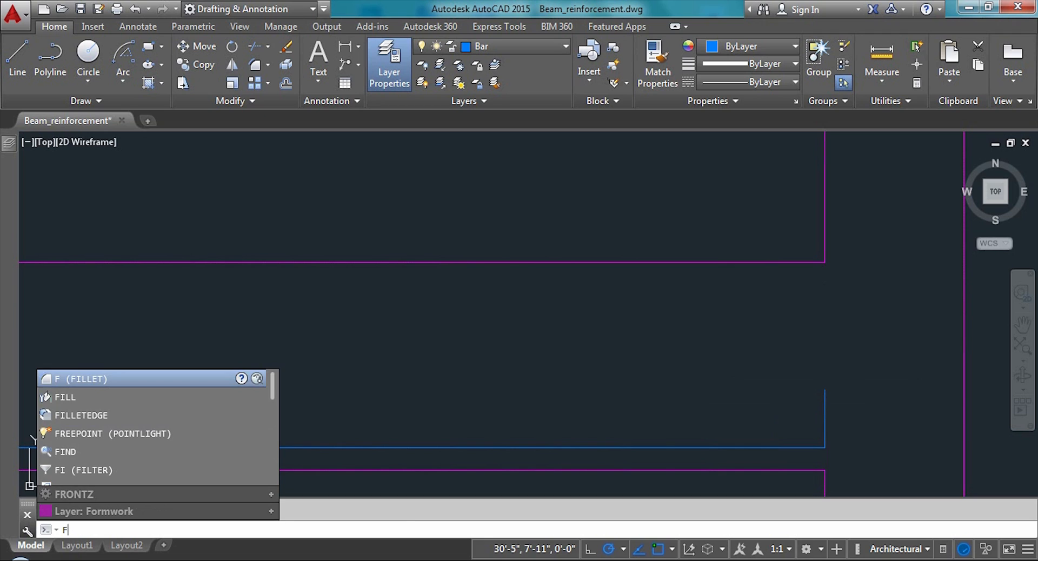
Fillet the corner between the bottom bar and its right-end hook with a 1-inch radius
key(Return)
text(r)
key(Return)
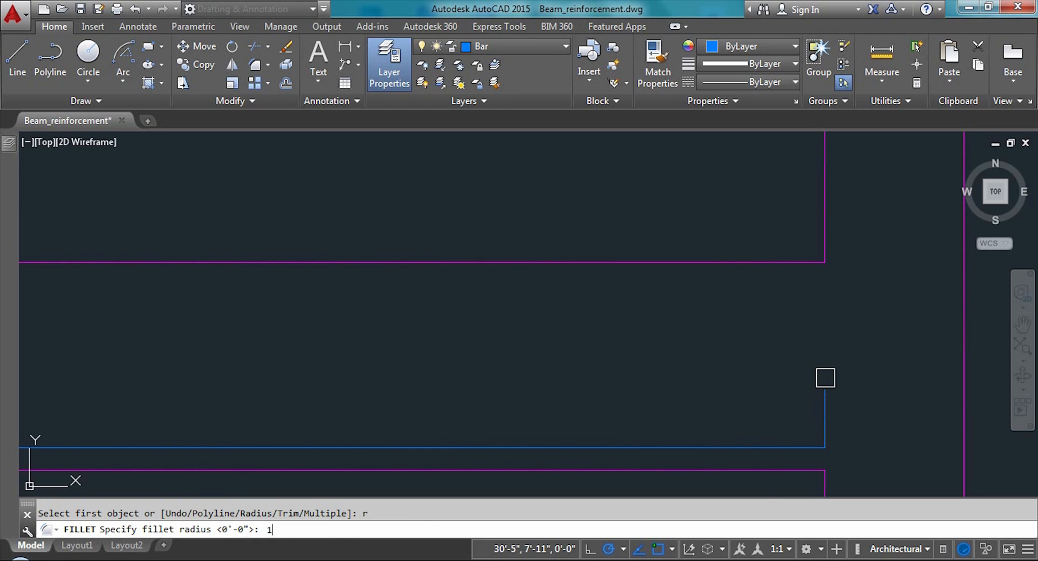
key(Return)
click(822, 432)
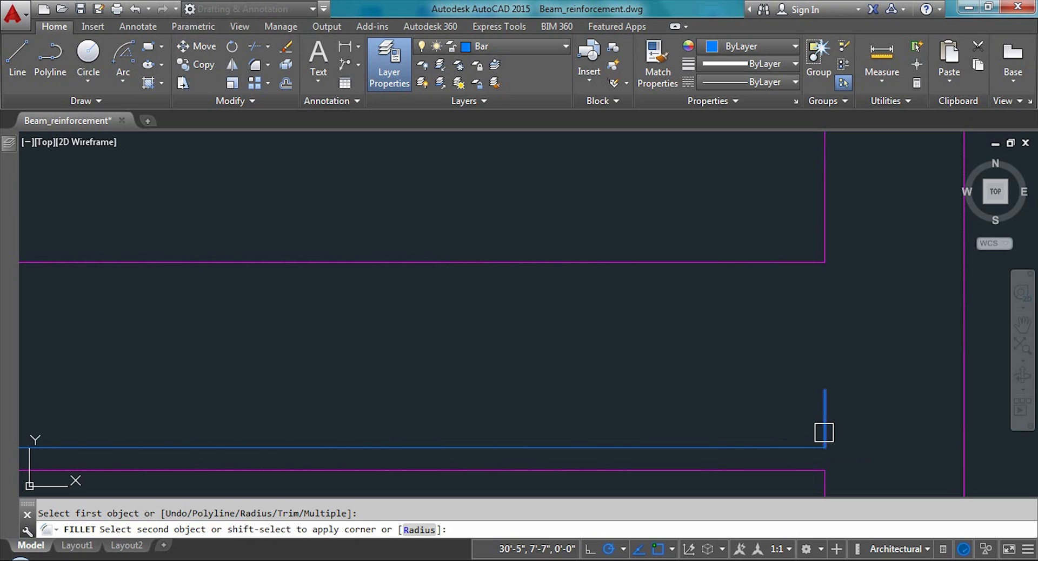
click(807, 447)
scroll(635, 413, down, 8)
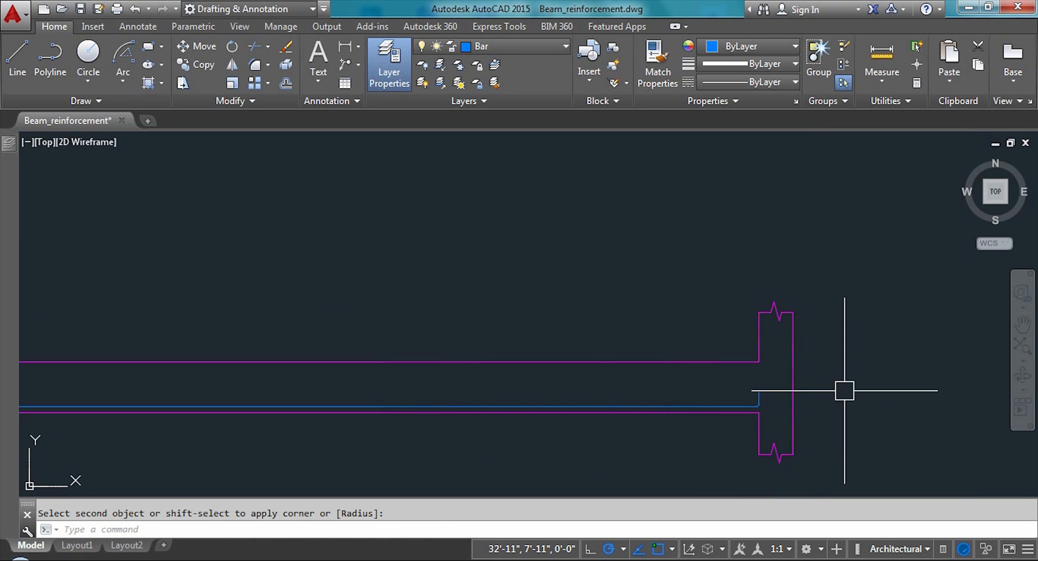
Fillet the corner between the bottom bar and its left-end hook with the same 1-inch radius
mouse_move(846, 389)
middle_down()
mouse_move(429, 387)
mouse_move(509, 280)
middle_up()
scroll(541, 259, down, 3)
scroll(557, 233, up, 6)
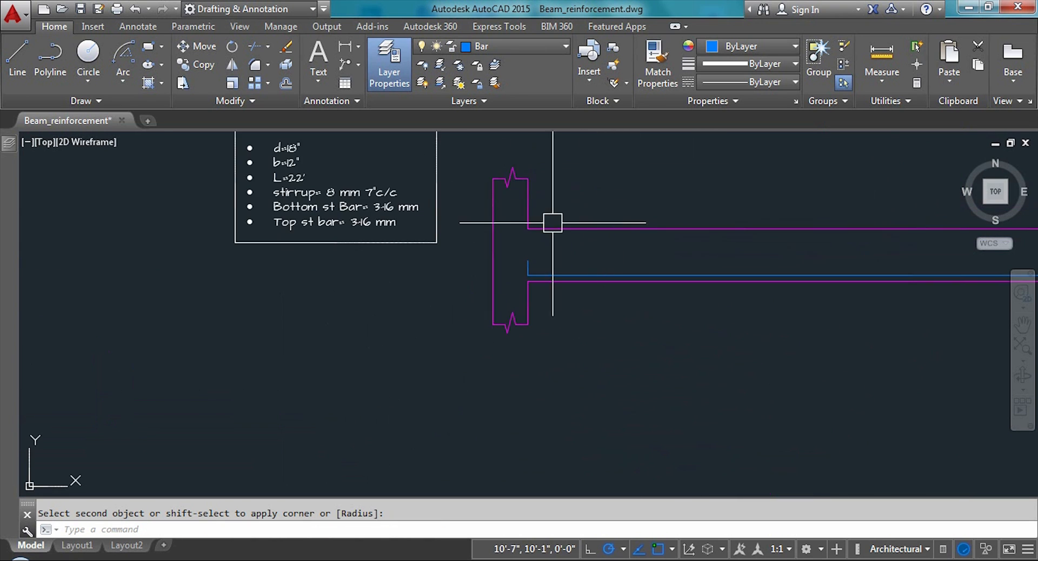
right_click(550, 276)
click(550, 277)
scroll(495, 336, up, 2)
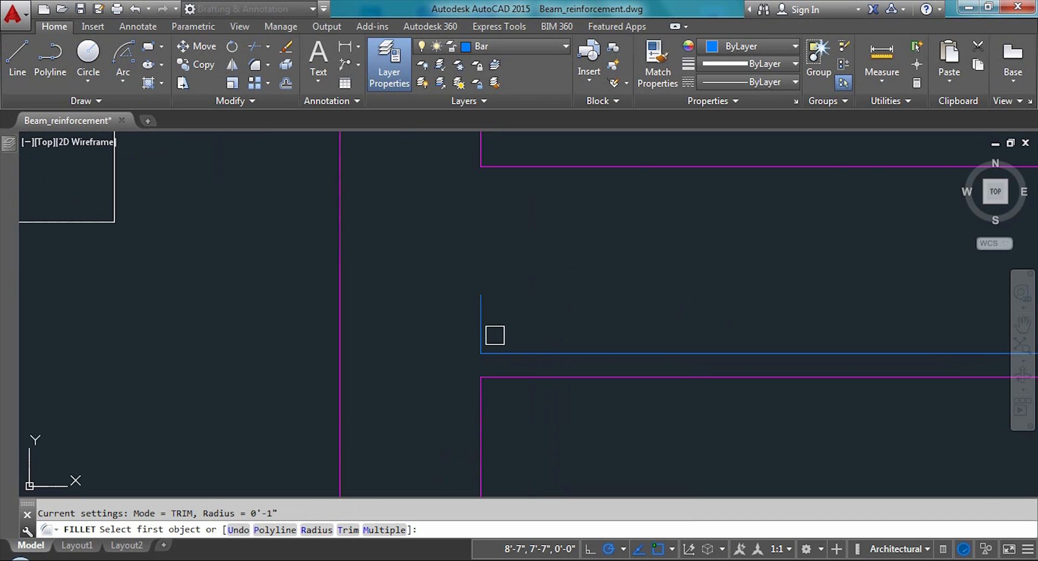
click(480, 332)
click(498, 354)
scroll(355, 365, down, 1)
scroll(355, 366, down, 1)
scroll(378, 337, up, 1)
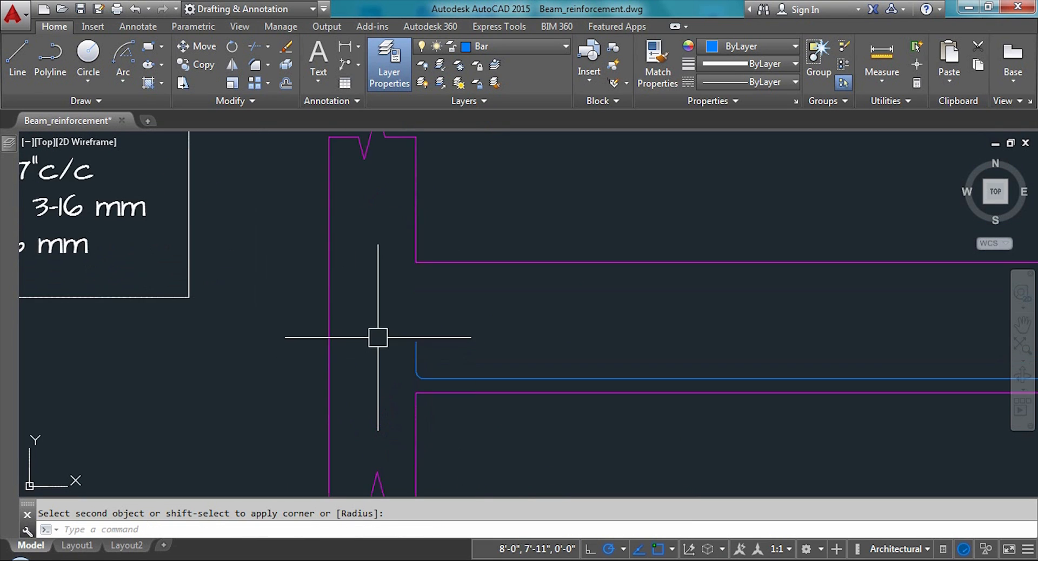
Turn on lineweight display in the Lineweight Settings so the bar shows at its layer's thickness
scroll(360, 337, down, 1)
click(446, 316)
click(436, 324)
scroll(398, 355, down, 1)
scroll(399, 355, up, 2)
scroll(232, 355, down, 1)
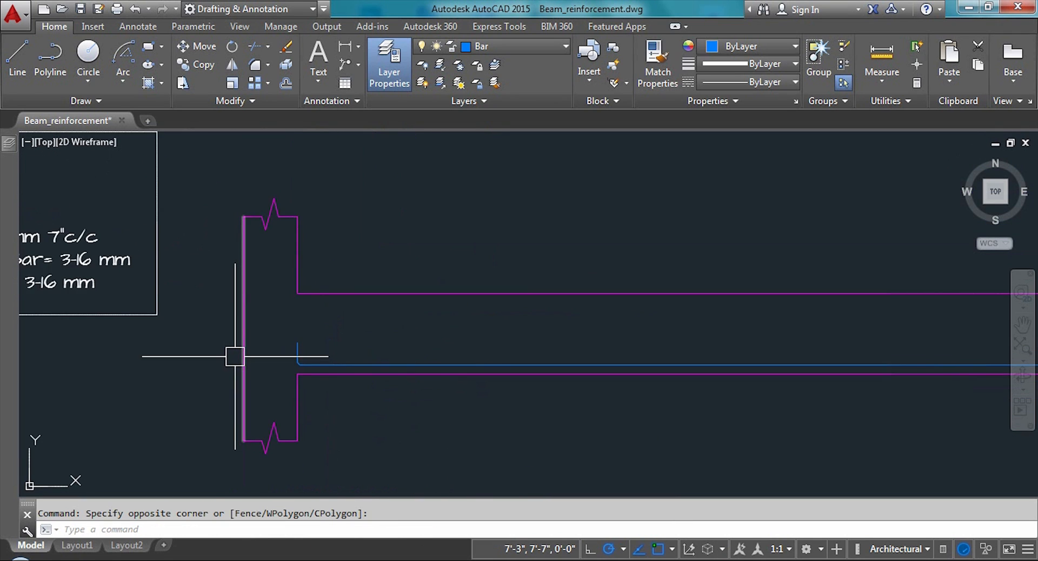
scroll(254, 344, up, 1)
click(336, 390)
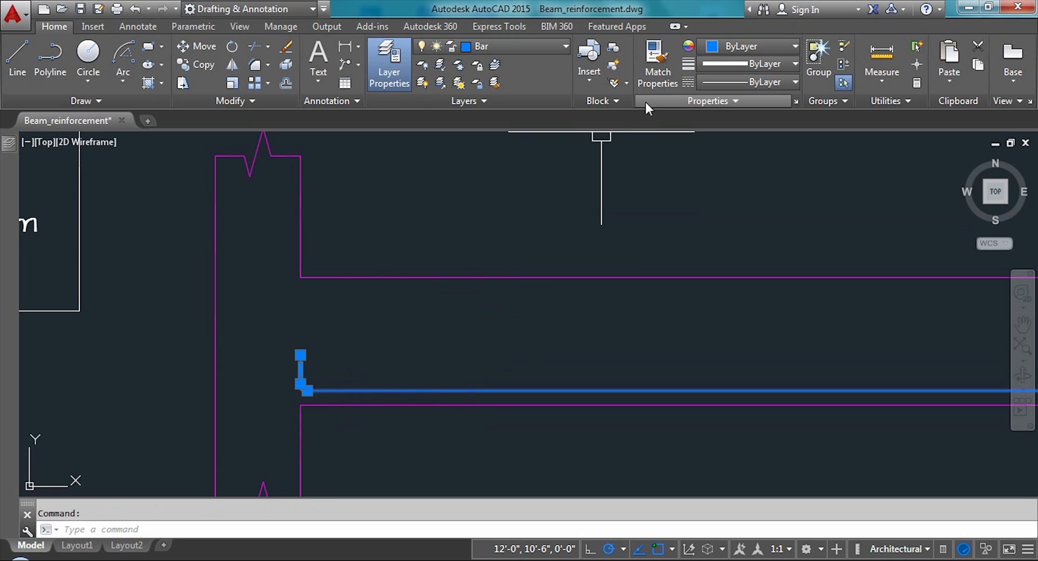
click(725, 82)
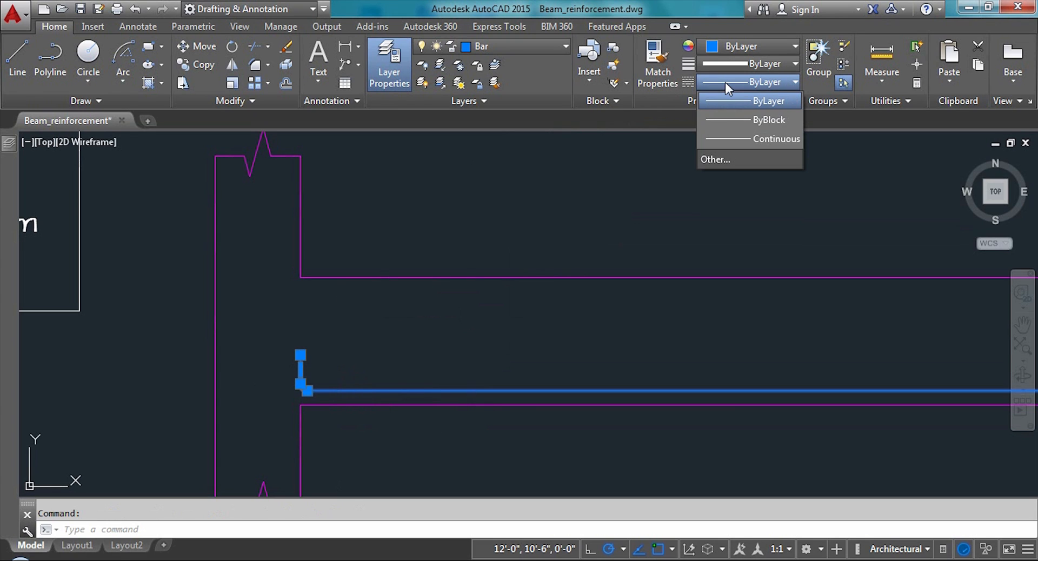
key(Escape)
click(752, 65)
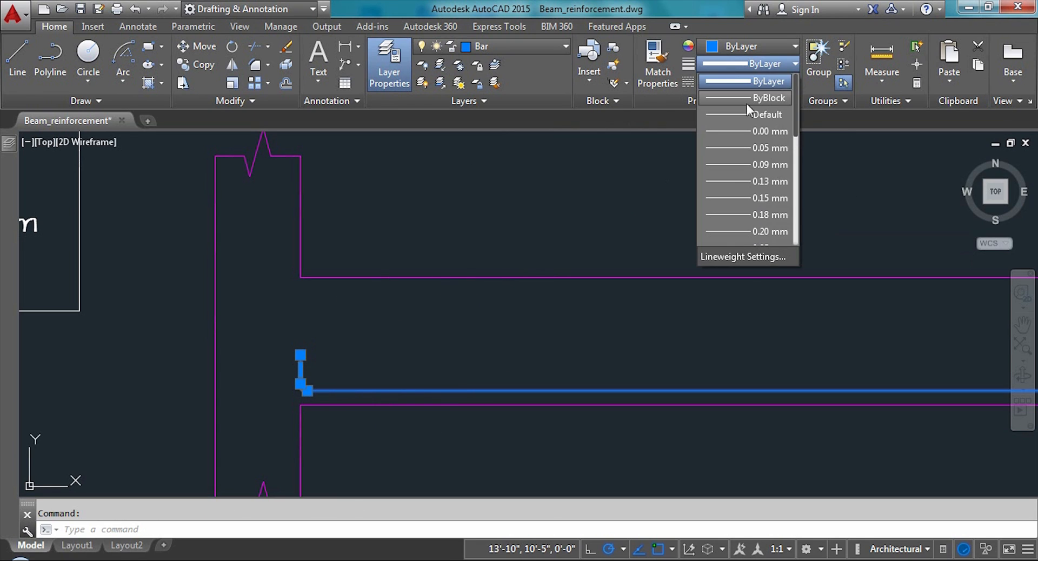
click(723, 262)
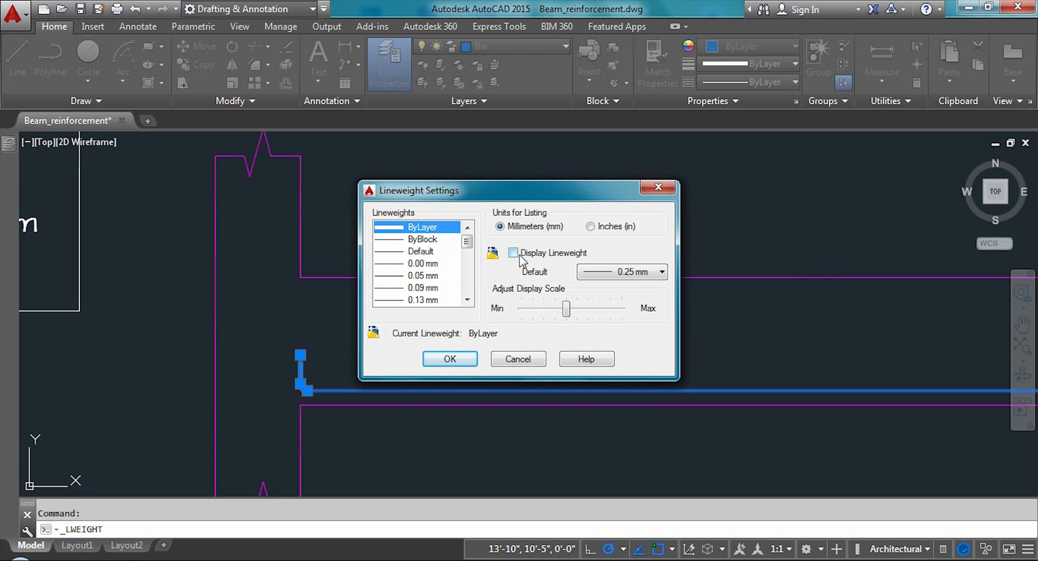
click(450, 359)
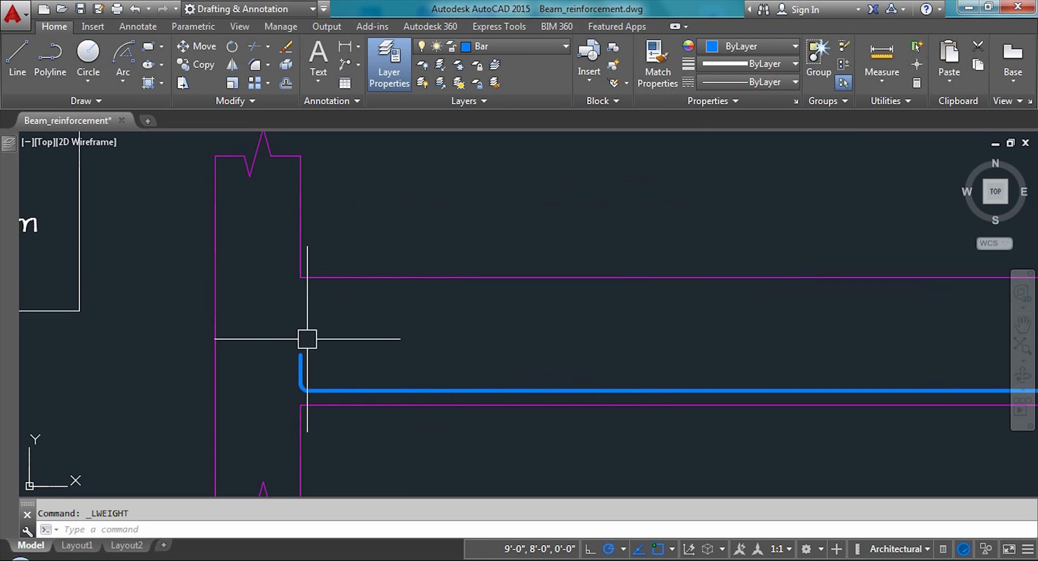
Draw a vertical guide polyline at the beam's left end from its upper edge to its lower edge
scroll(241, 339, up, 5)
scroll(210, 363, down, 4)
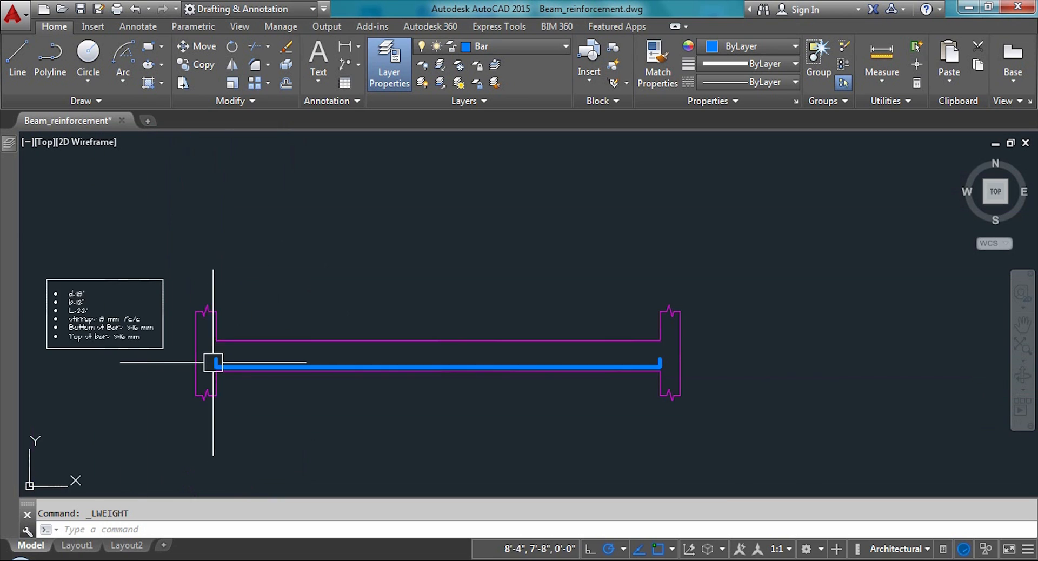
scroll(216, 335, up, 4)
scroll(198, 329, up, 4)
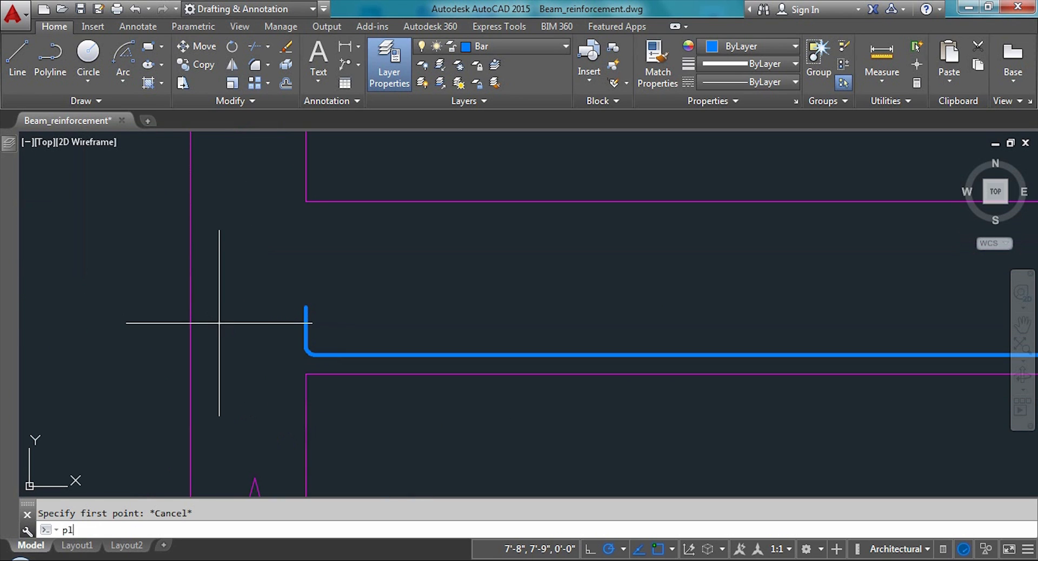
key(Return)
click(306, 201)
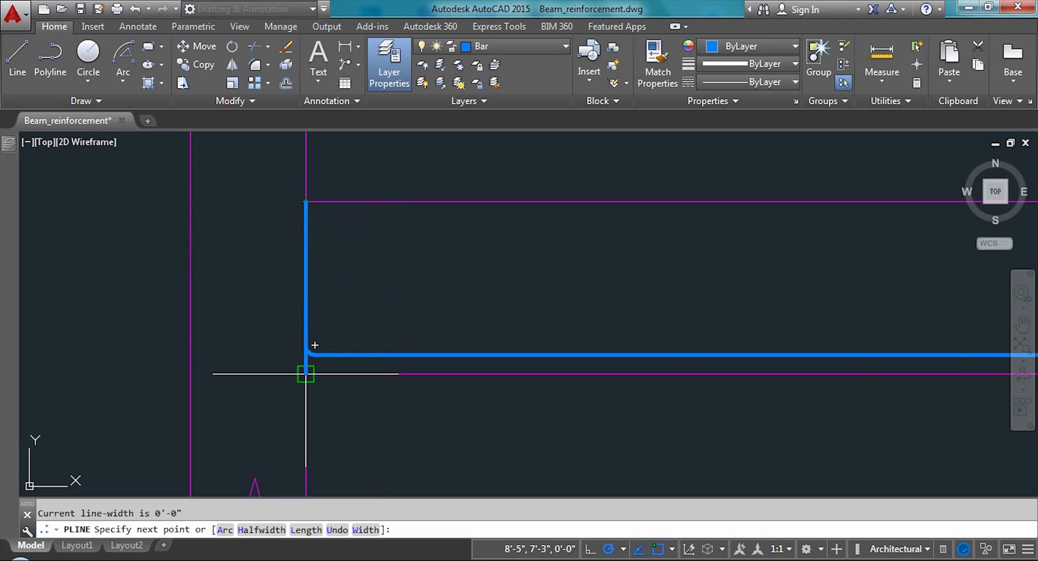
click(306, 373)
key(Escape)
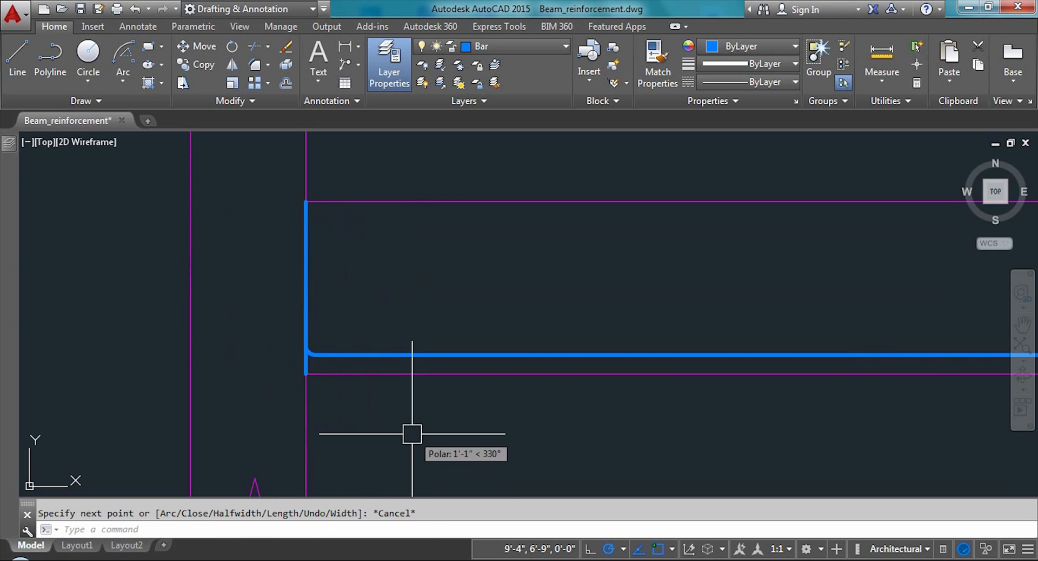
Mirror the hooked bottom bar about a horizontal axis through the guide line's midpoint, keeping the original, to form the top bar
text(mi)
key(Return)
click(357, 354)
key(Return)
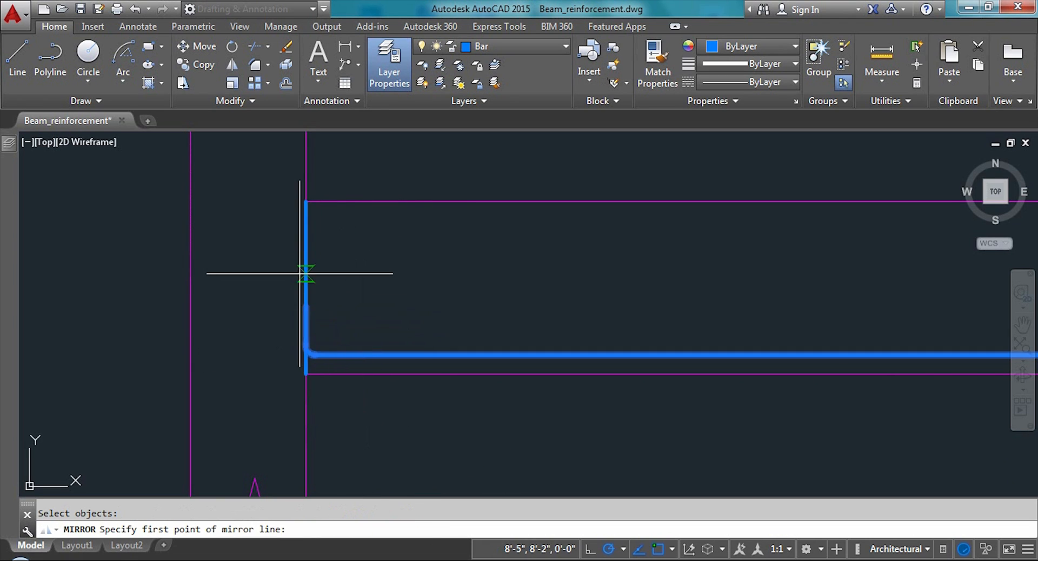
click(306, 291)
click(539, 295)
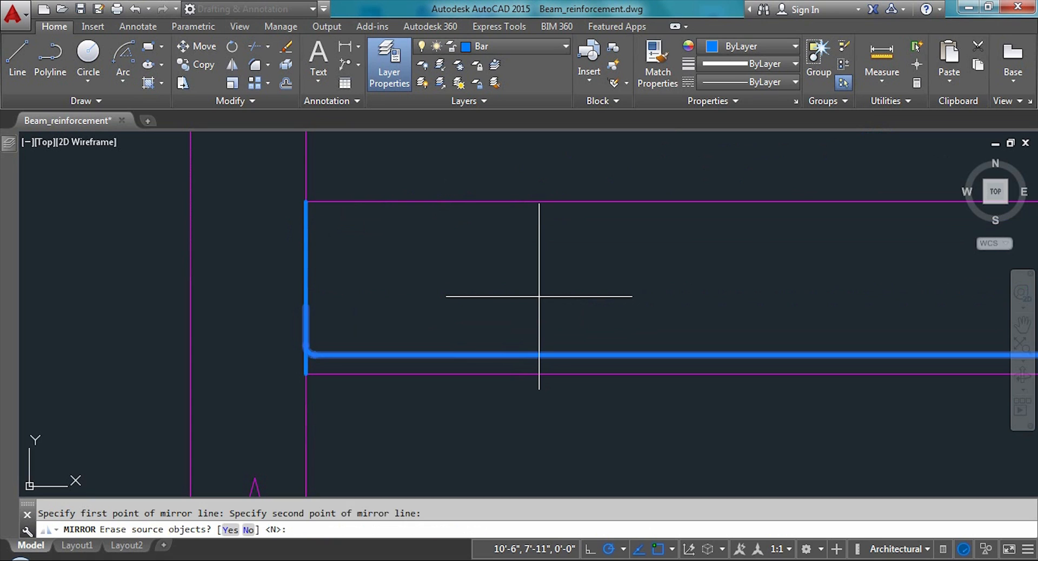
key(Return)
Delete the vertical guide line at the beam's left end
scroll(222, 337, down, 8)
scroll(232, 323, up, 8)
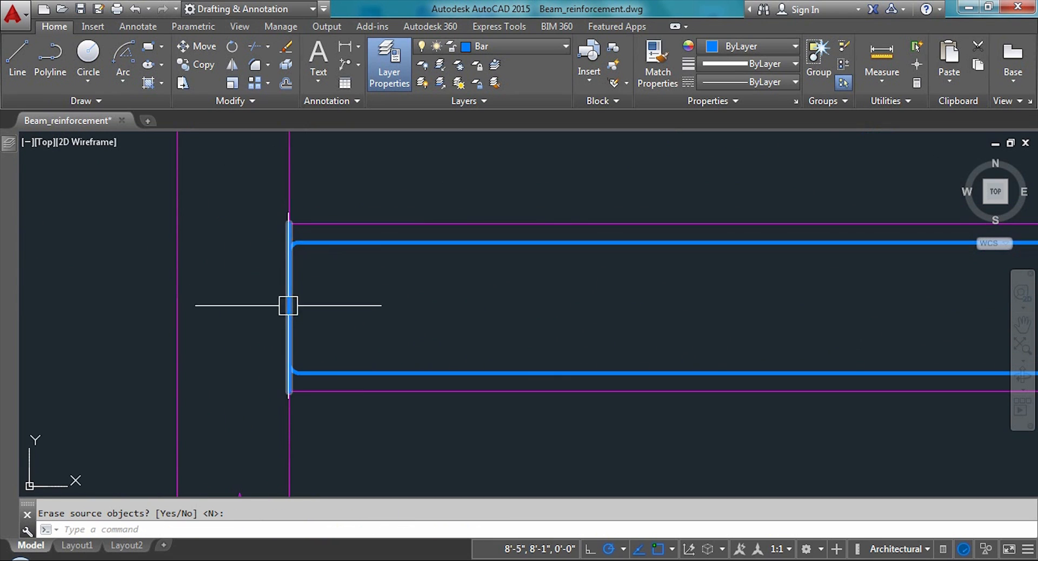
click(281, 319)
key(Delete)
scroll(200, 330, down, 8)
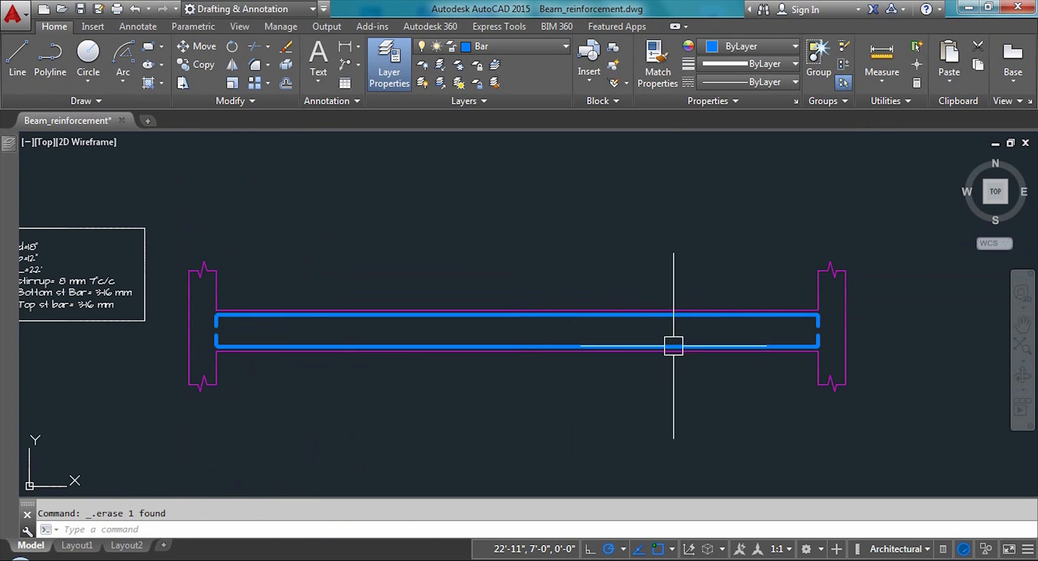
Make Stirrup the current layer and draw a vertical polyline from the bottom bar to the top bar near the left end
scroll(841, 313, up, 8)
scroll(841, 313, down, 5)
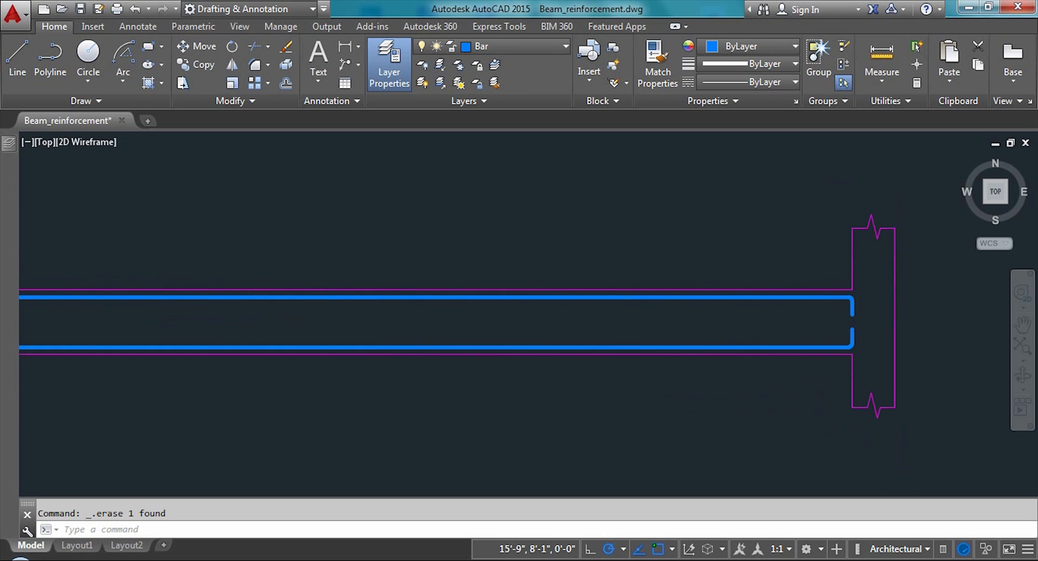
scroll(30, 309, down, 2)
scroll(29, 309, up, 5)
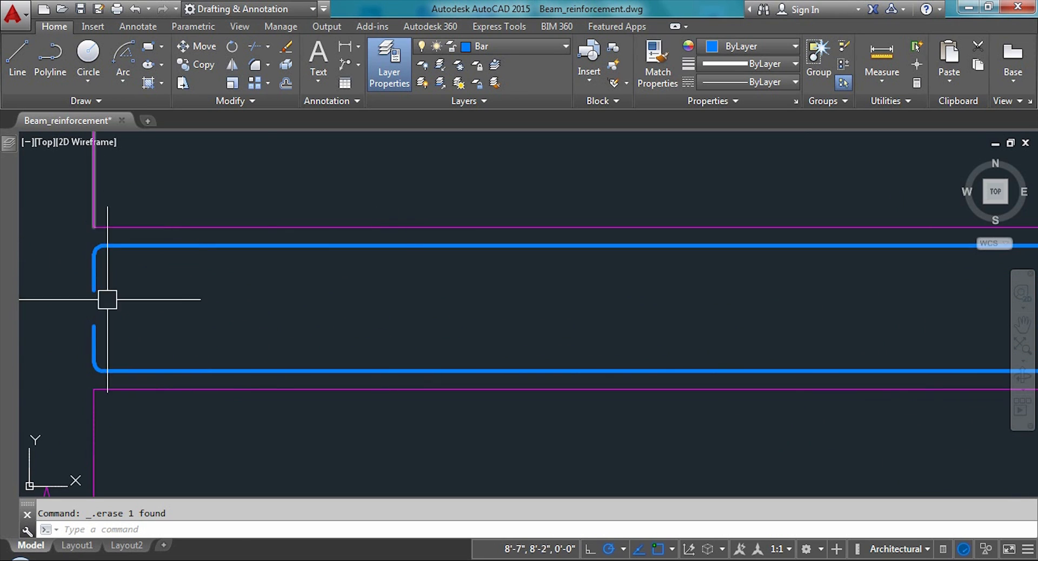
scroll(259, 276, down, 6)
scroll(259, 276, up, 6)
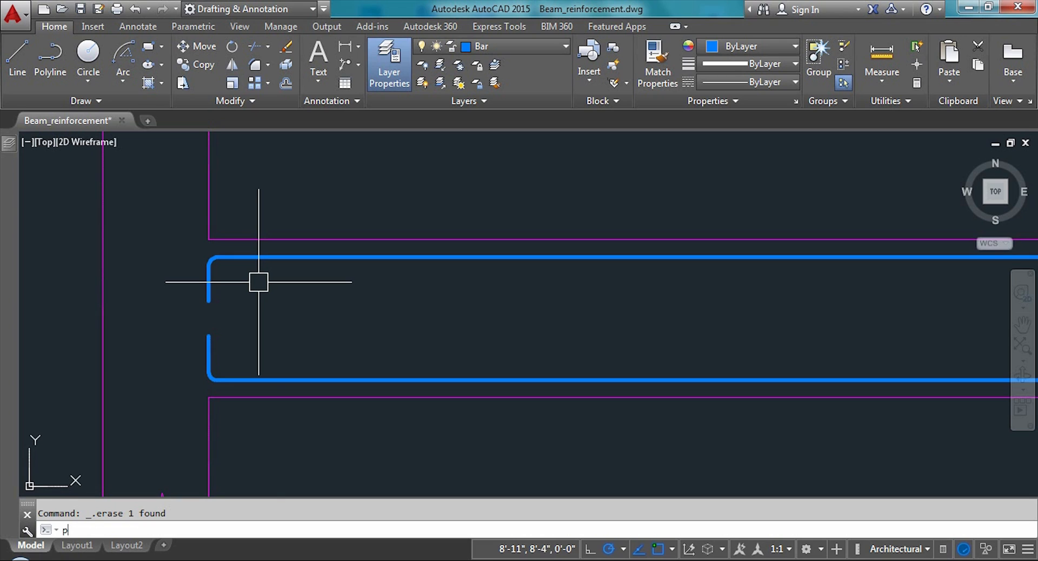
key(BackSpace)
click(507, 49)
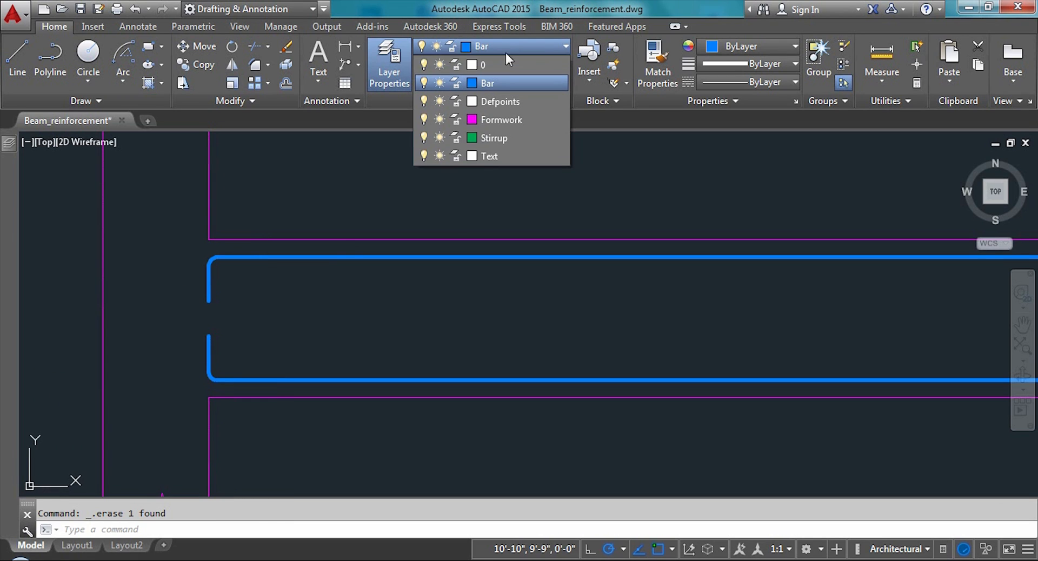
click(501, 137)
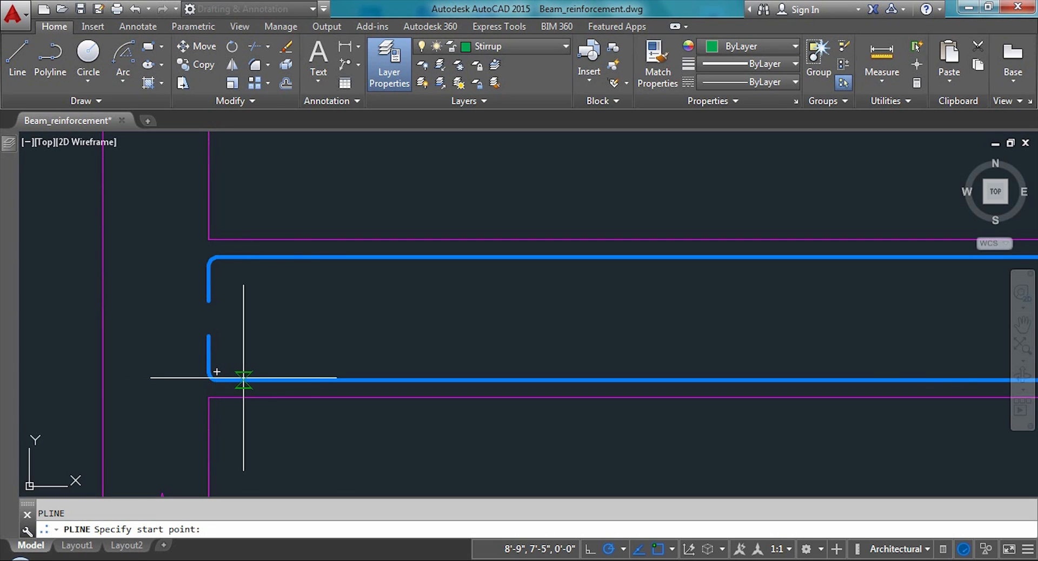
click(270, 380)
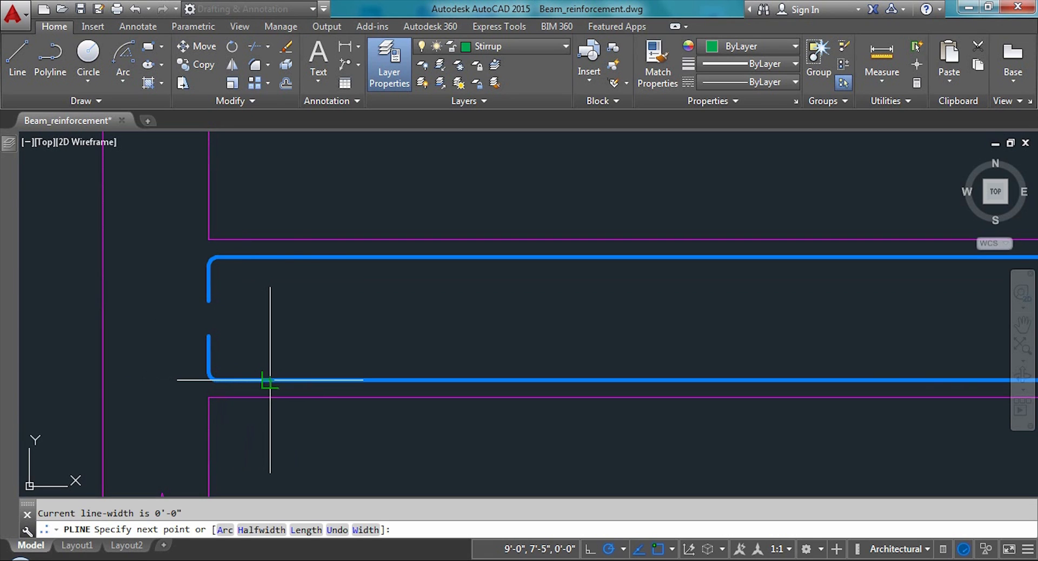
click(270, 257)
key(Escape)
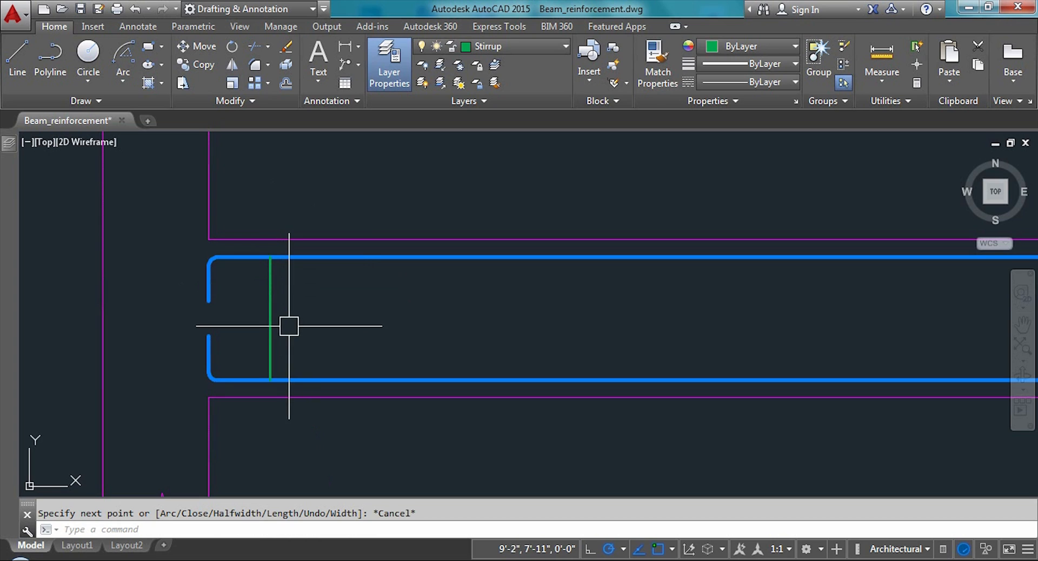
Draw a horizontal polyline just above the bottom bar, from near its left hook to near its right hook, as the stirrup path
text(pl)
key(Return)
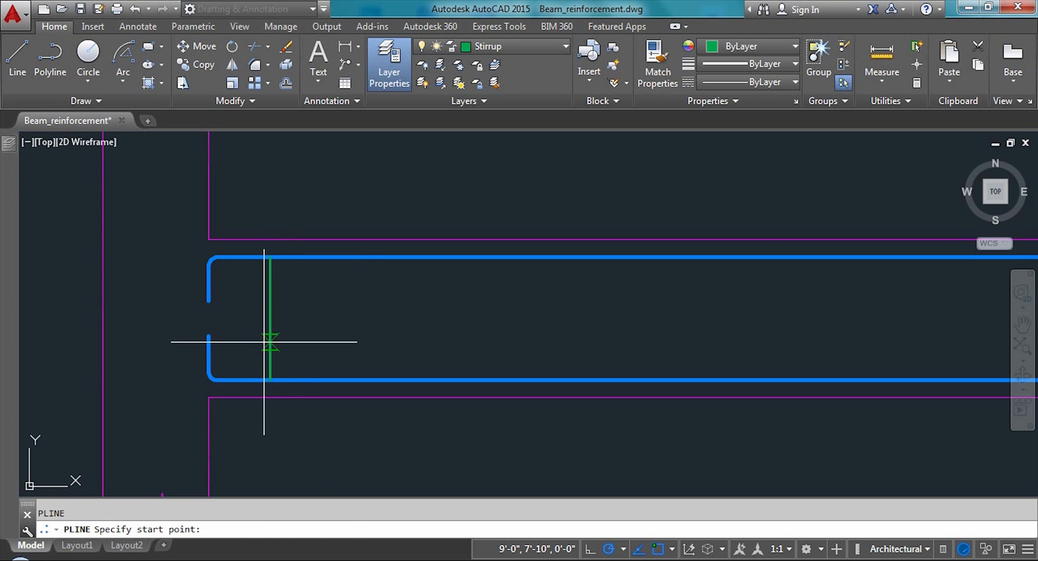
scroll(246, 340, down, 3)
scroll(230, 374, up, 3)
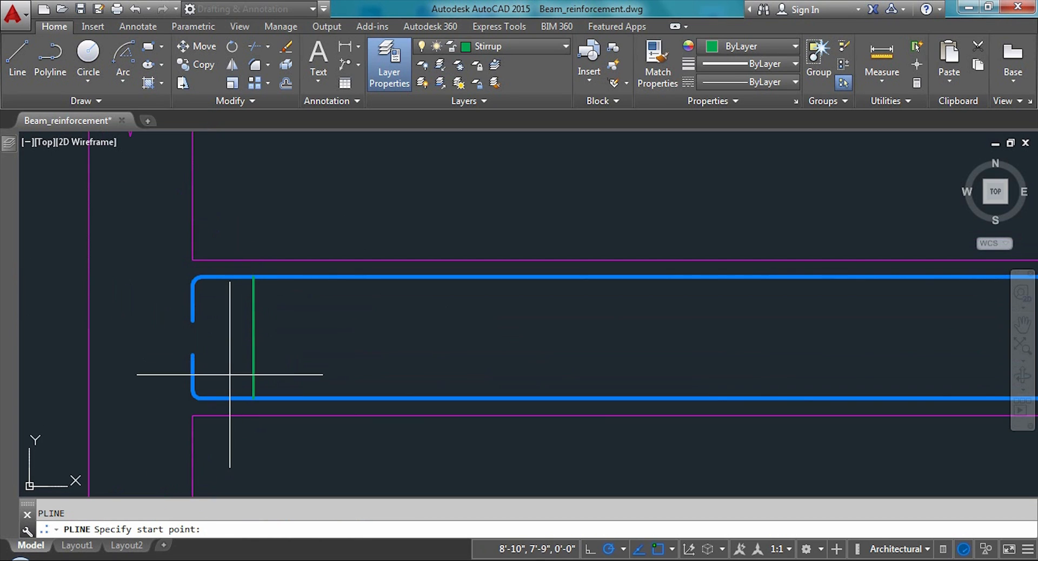
click(223, 374)
scroll(379, 367, down, 3)
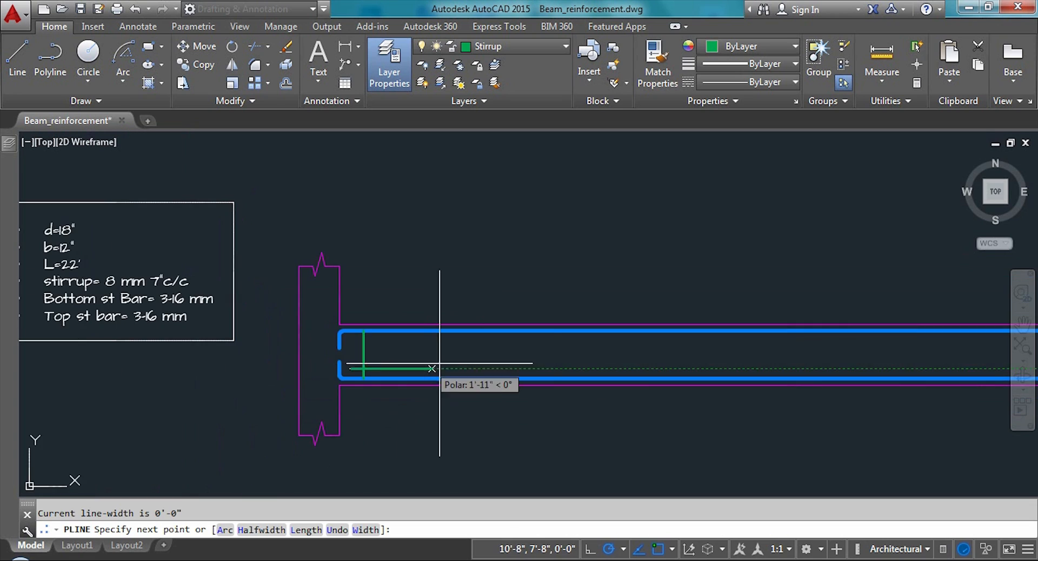
scroll(649, 378, up, 2)
scroll(887, 373, up, 2)
scroll(757, 338, down, 4)
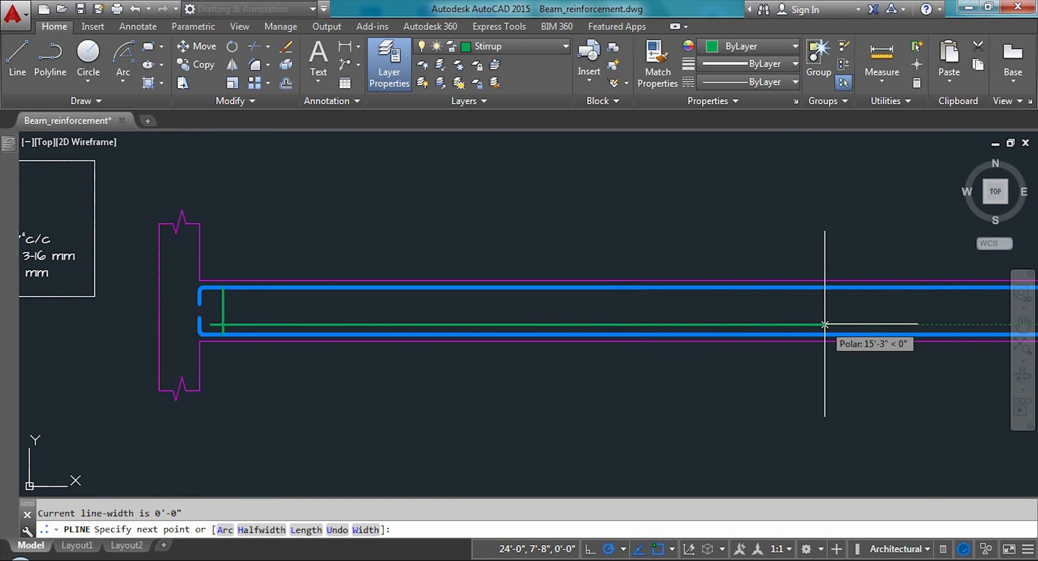
scroll(825, 325, down, 4)
scroll(770, 313, up, 4)
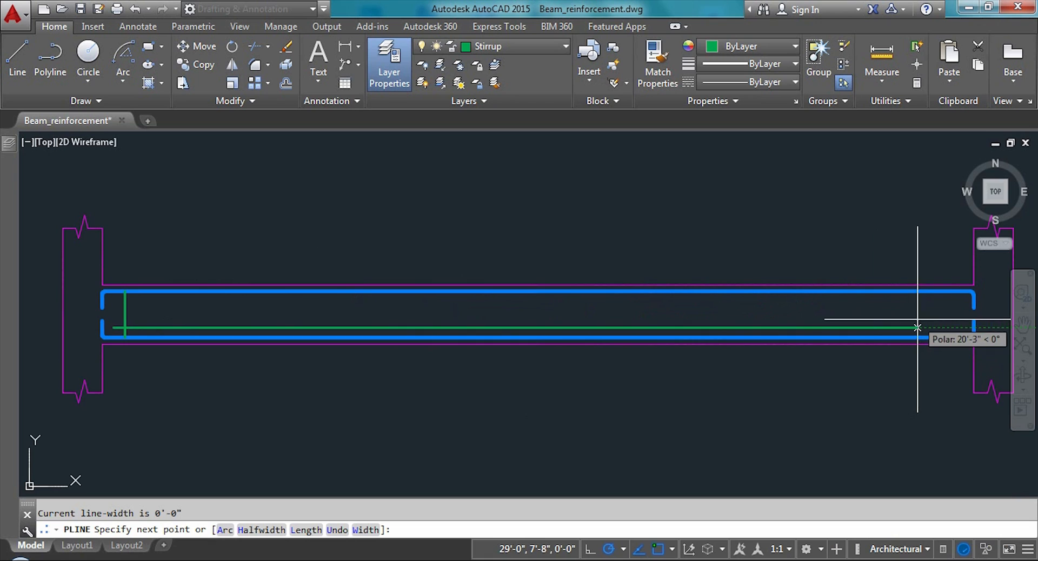
click(963, 327)
key(Escape)
Create a path array of the vertical stirrup along the horizontal polyline, with 7" between items
scroll(27, 276, up, 4)
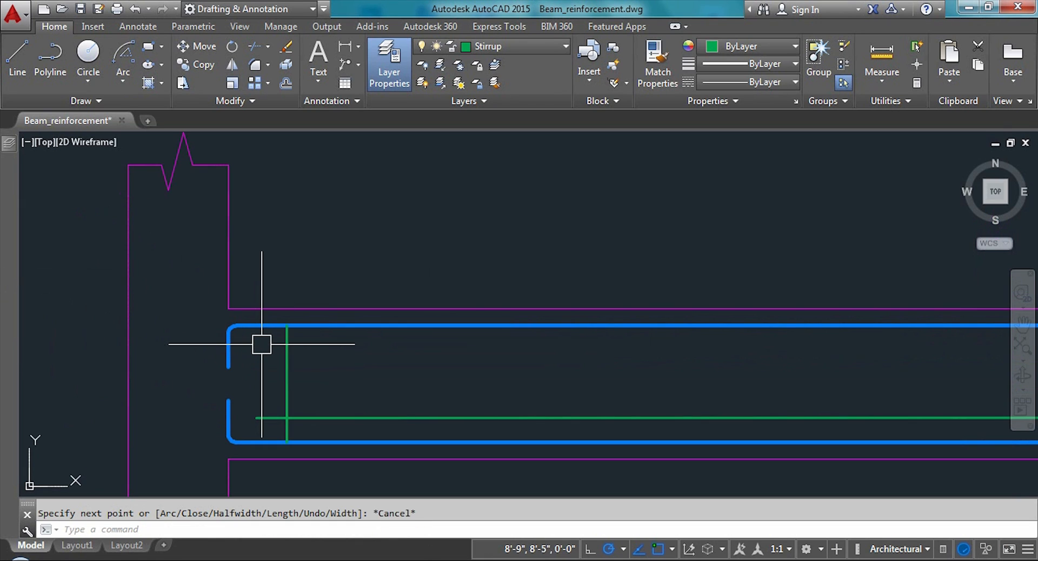
text(arr)
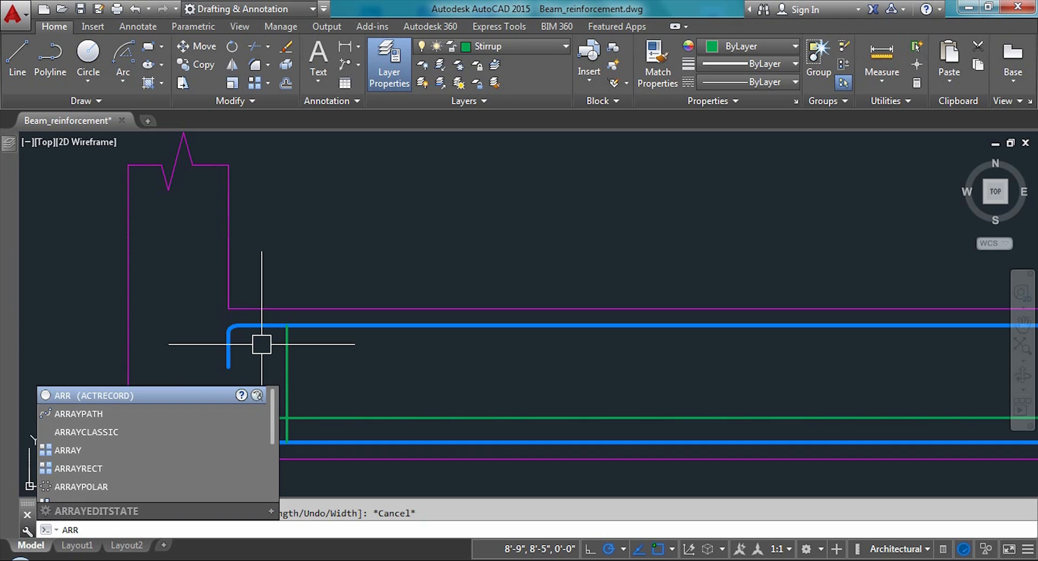
key(Down)
key(Return)
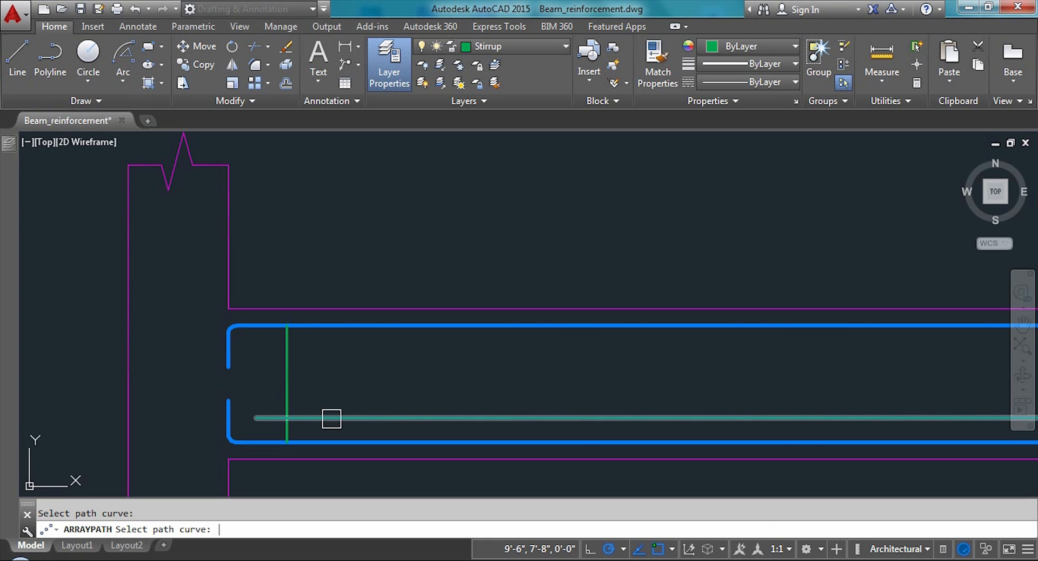
click(332, 418)
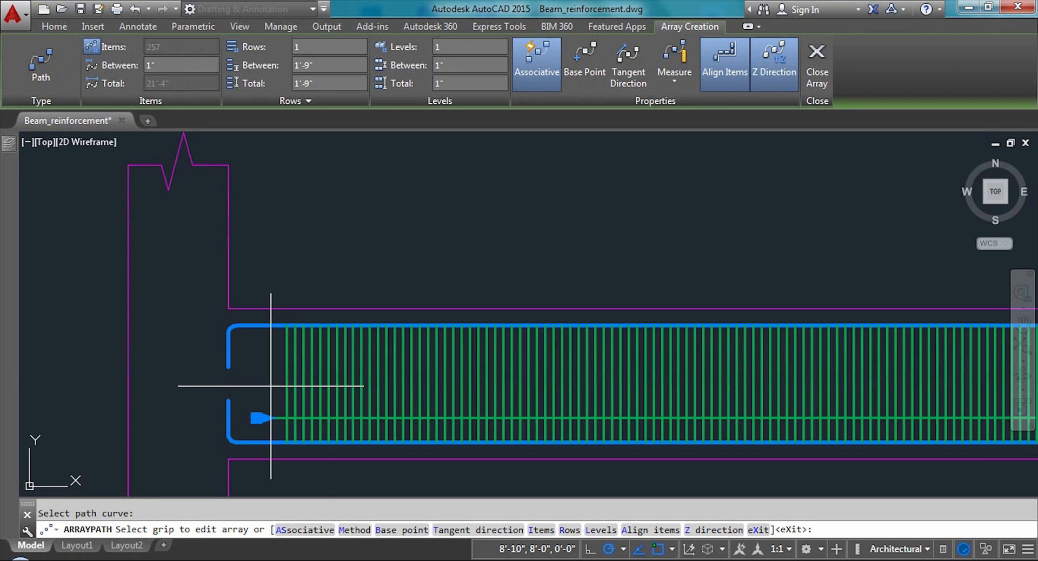
scroll(606, 303, down, 4)
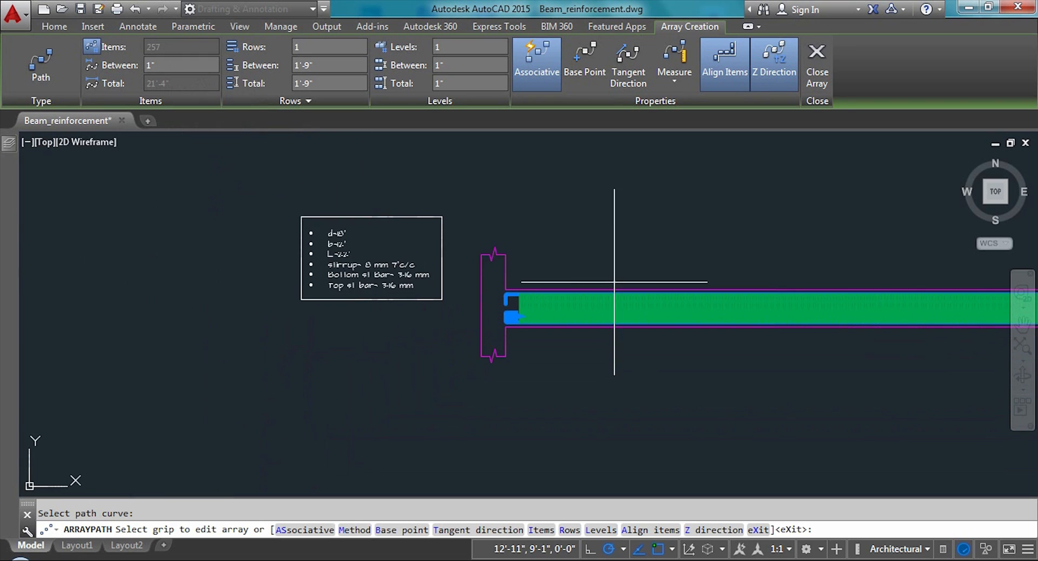
scroll(415, 306, up, 8)
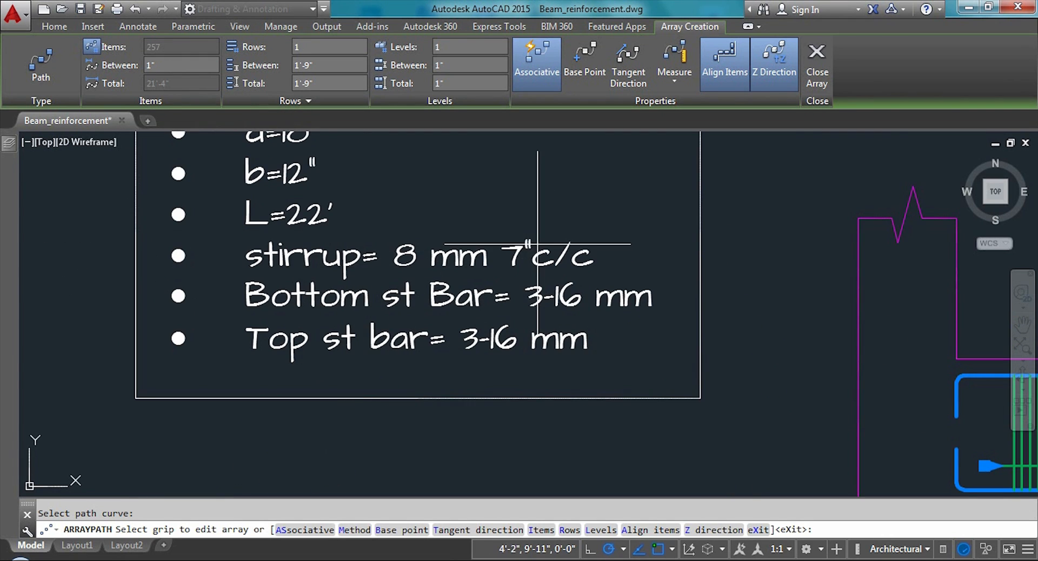
scroll(230, 289, down, 3)
scroll(616, 357, up, 3)
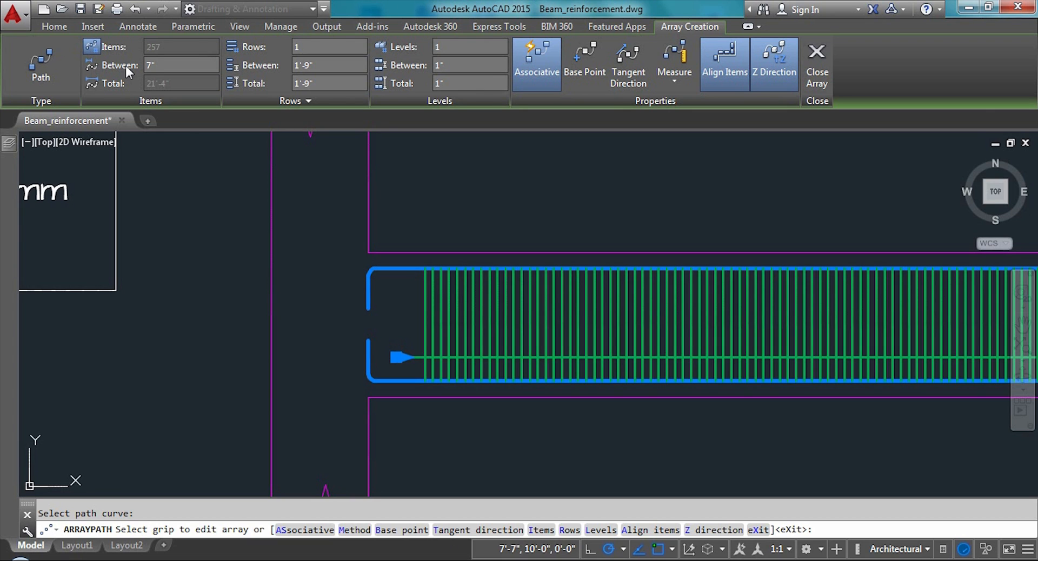
key(Return)
scroll(212, 239, down, 6)
scroll(211, 239, up, 5)
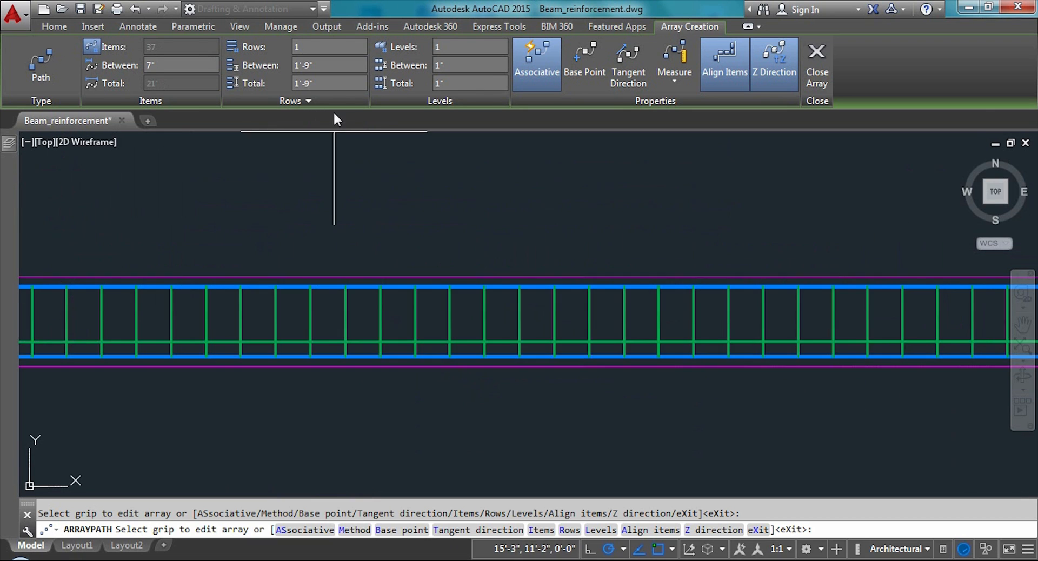
key(Escape)
Delete the horizontal path polyline running through the arrayed stirrups
scroll(385, 355, up, 5)
key(Delete)
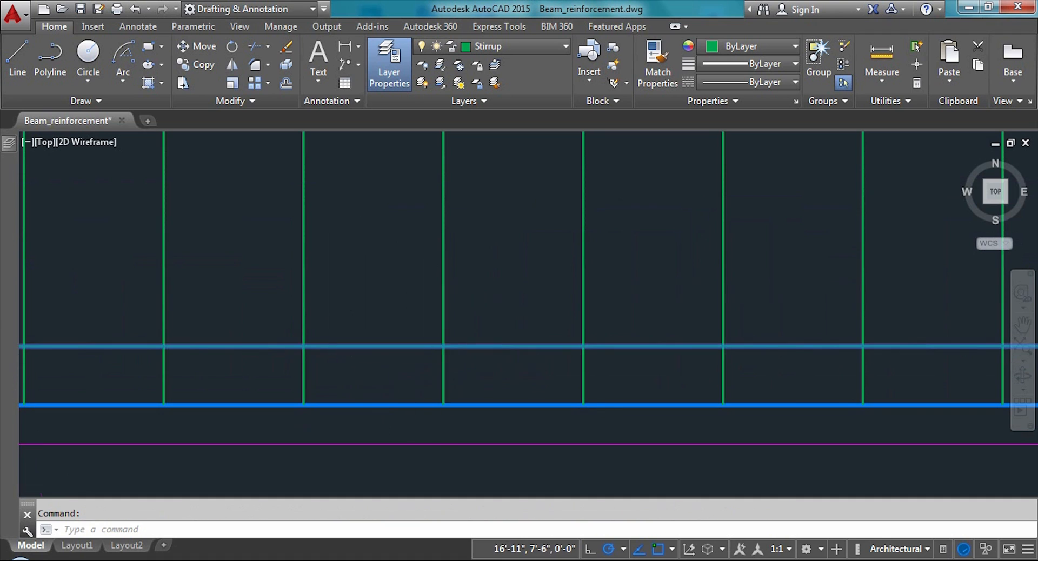
scroll(584, 383, down, 6)
scroll(524, 408, up, 4)
scroll(360, 271, down, 5)
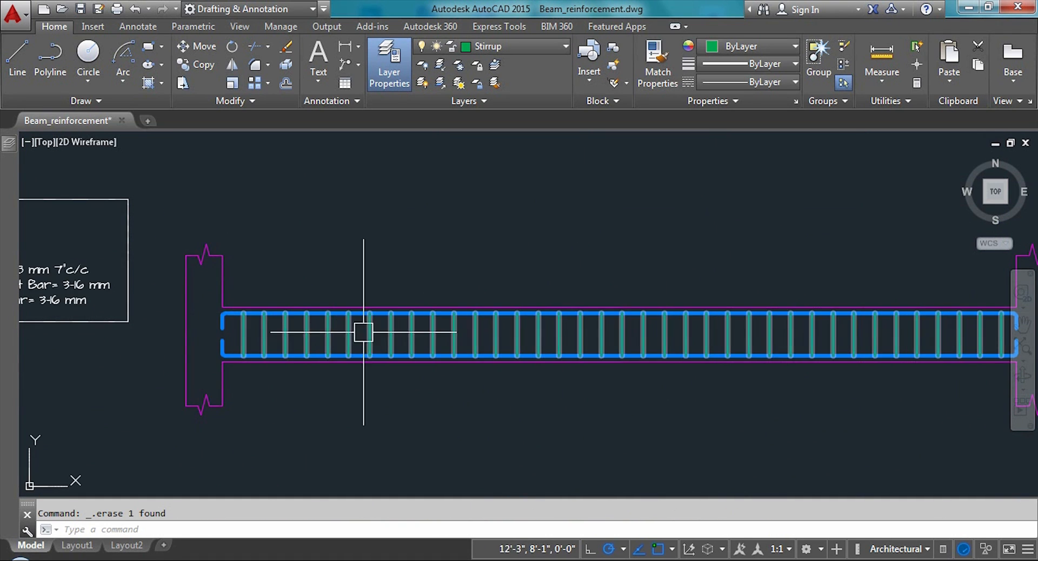
Examine the stirrup layout along the beam and the beam width and depth in the specification list
scroll(329, 352, up, 4)
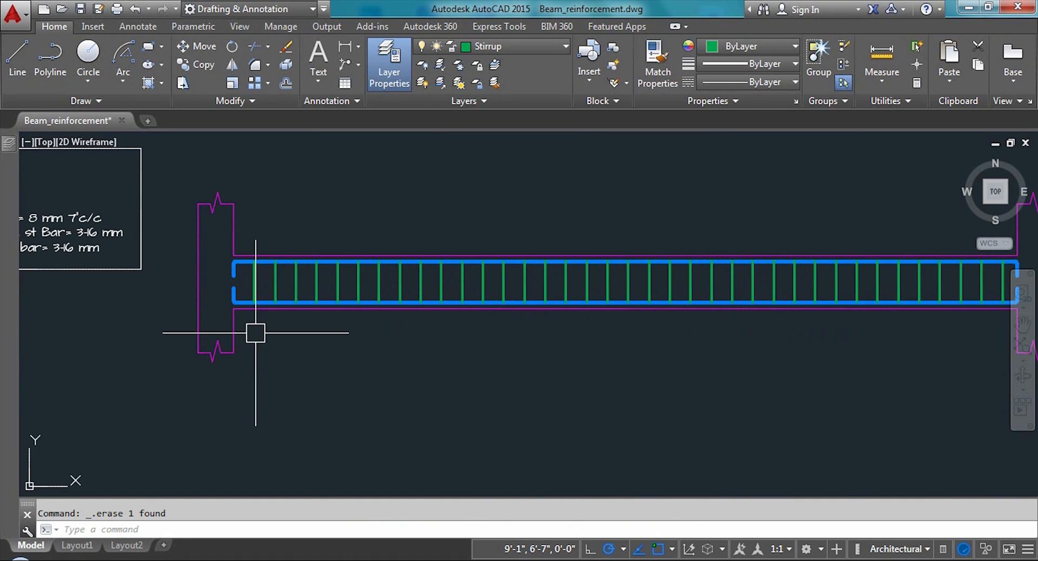
scroll(345, 317, up, 3)
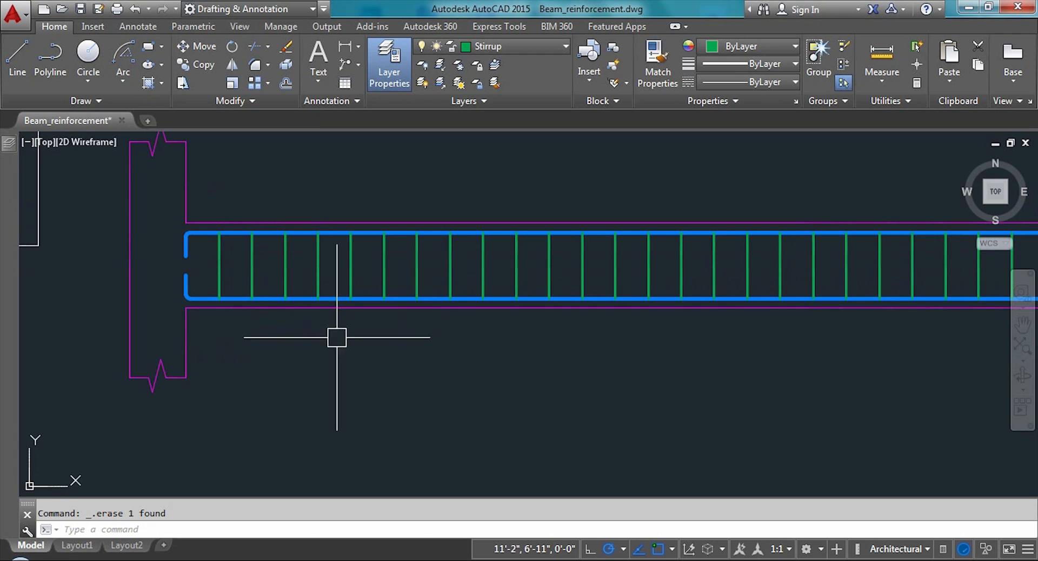
scroll(336, 336, down, 3)
scroll(270, 341, down, 3)
scroll(355, 385, up, 3)
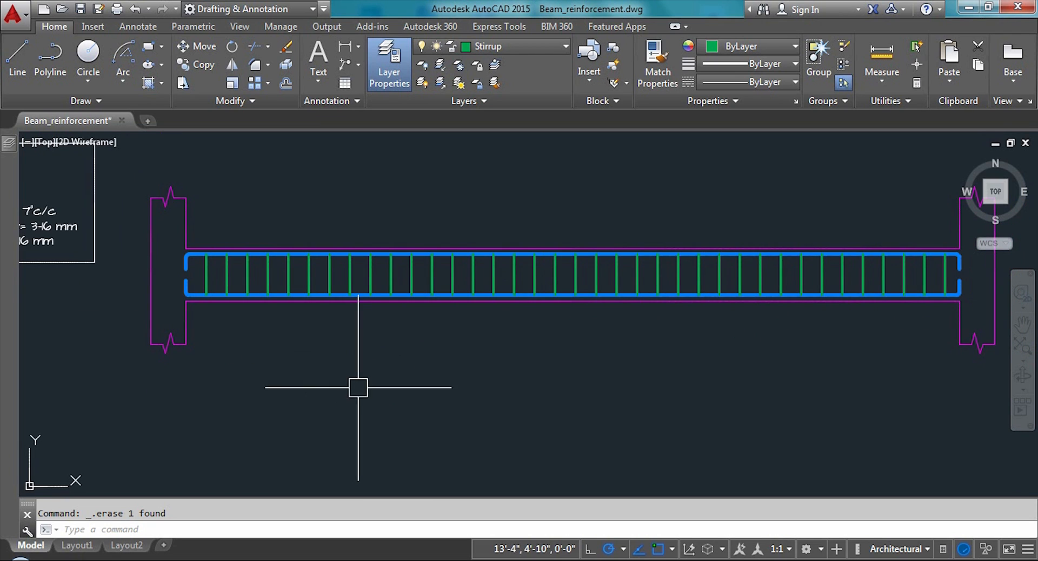
scroll(395, 357, down, 1)
scroll(462, 371, up, 1)
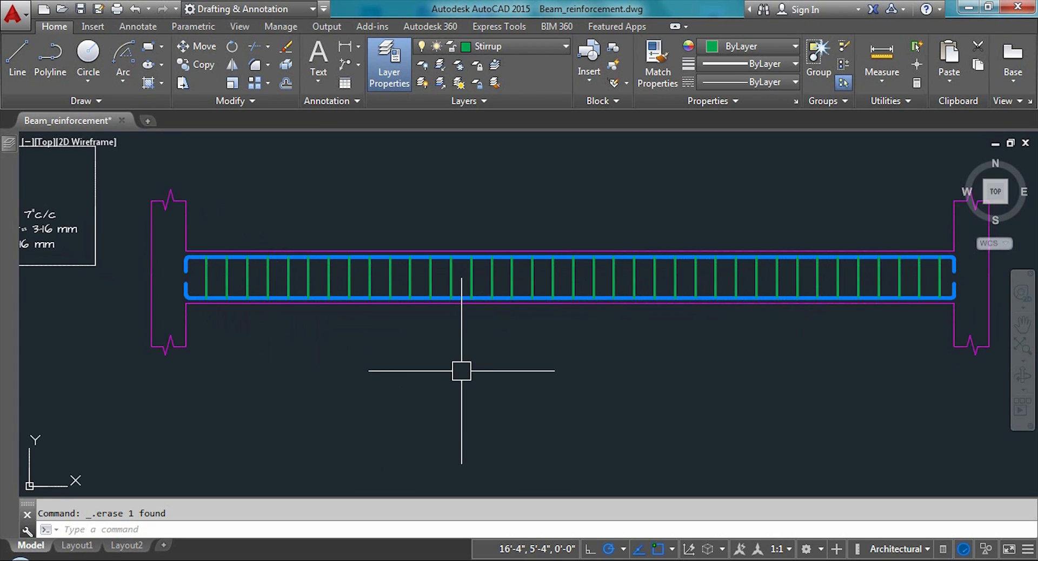
scroll(501, 294, down, 3)
scroll(157, 204, up, 2)
scroll(293, 299, up, 3)
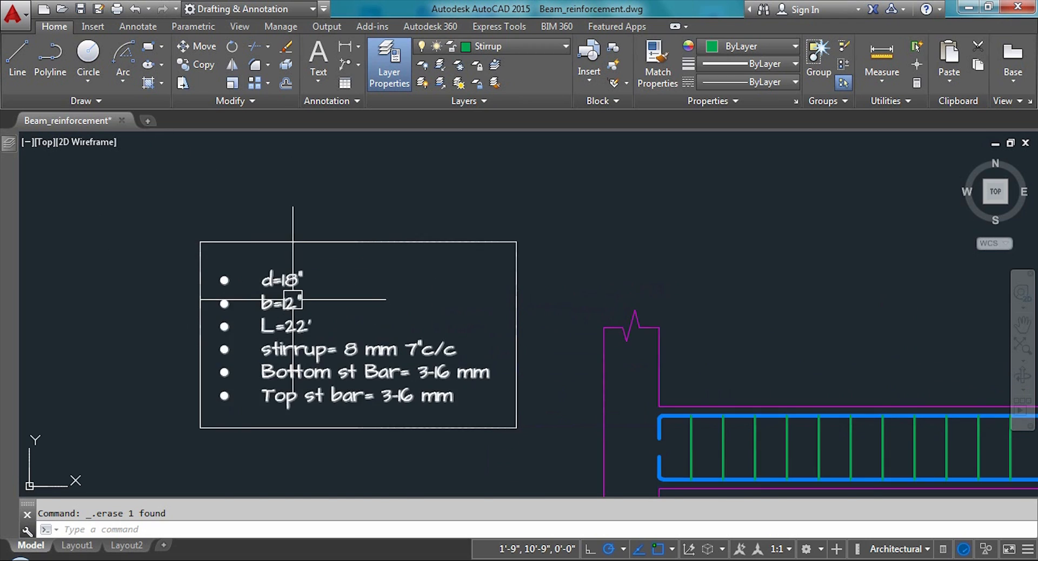
scroll(293, 299, up, 4)
scroll(266, 276, down, 2)
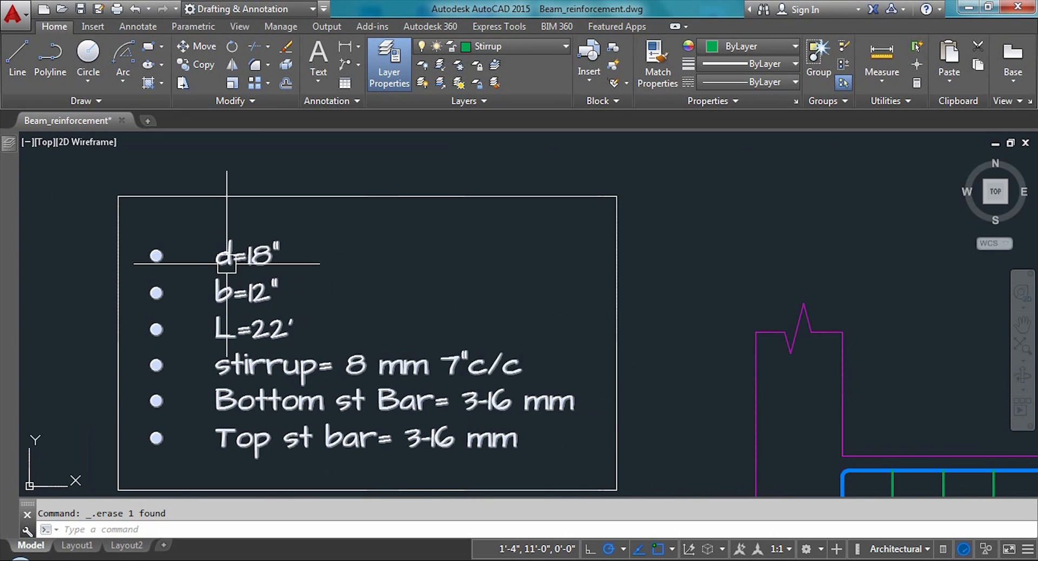
scroll(185, 246, down, 3)
middle_drag(566, 434, 419, 378)
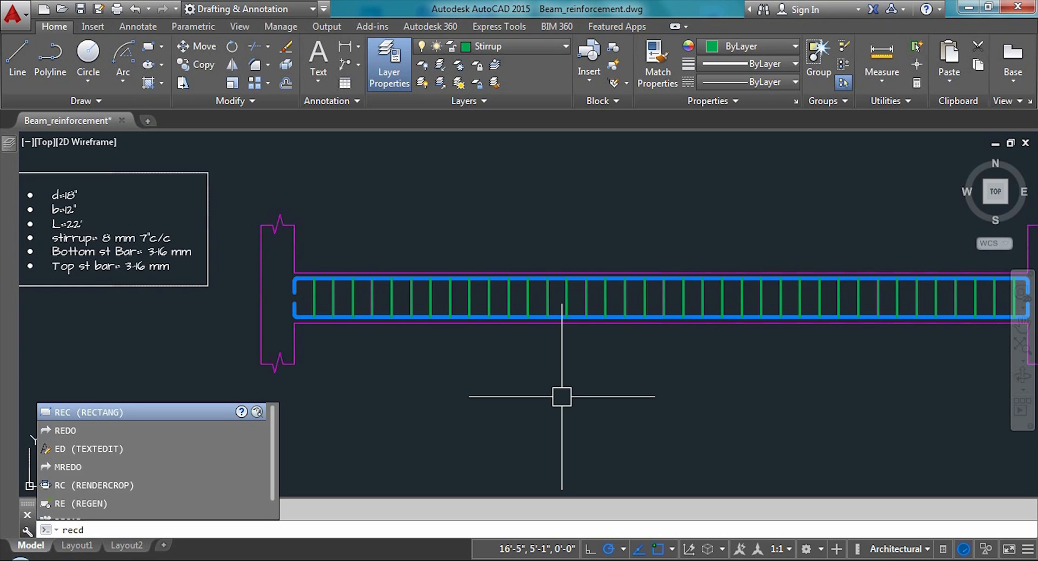
key(Return)
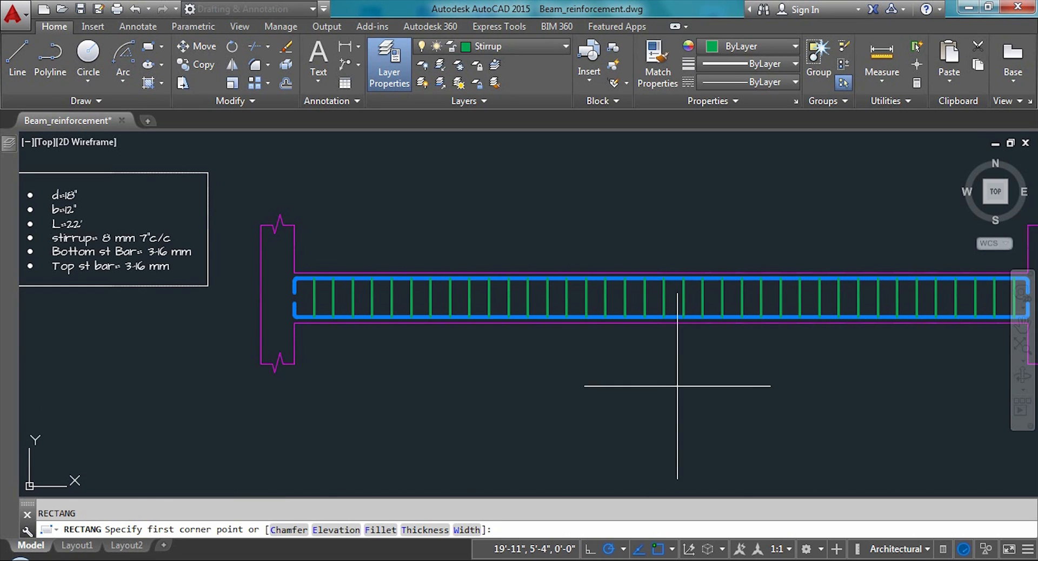
click(515, 371)
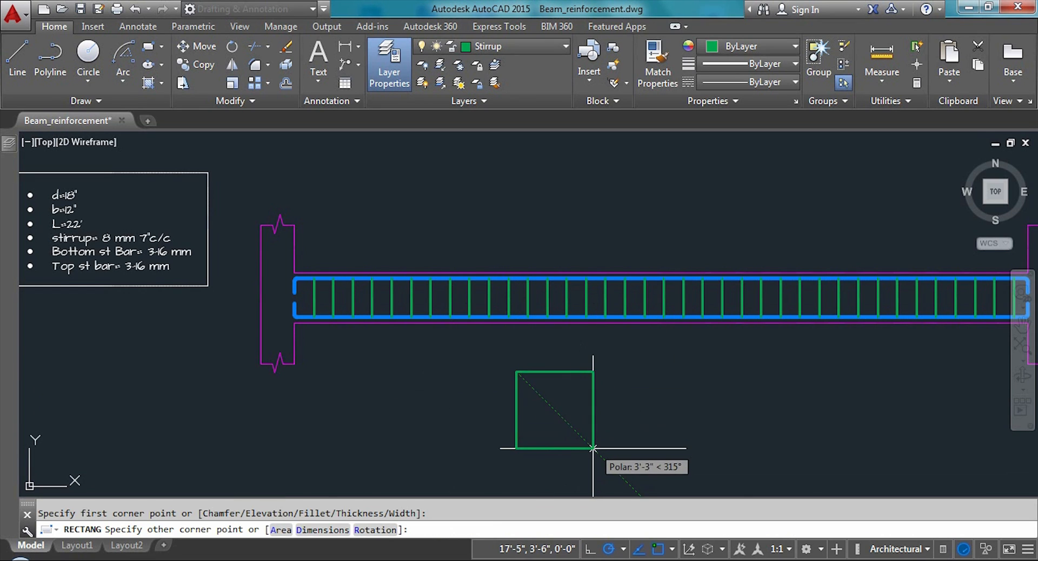
key(Escape)
Make Formwork the current layer and draw a rectangle 12" wide and 18" high below the beam as its cross-section
click(511, 48)
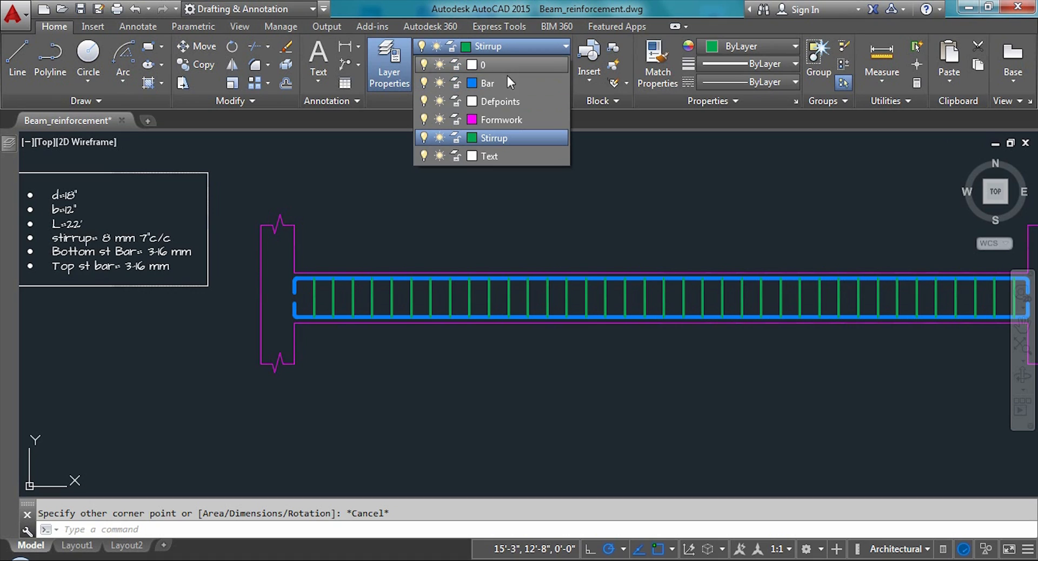
click(511, 118)
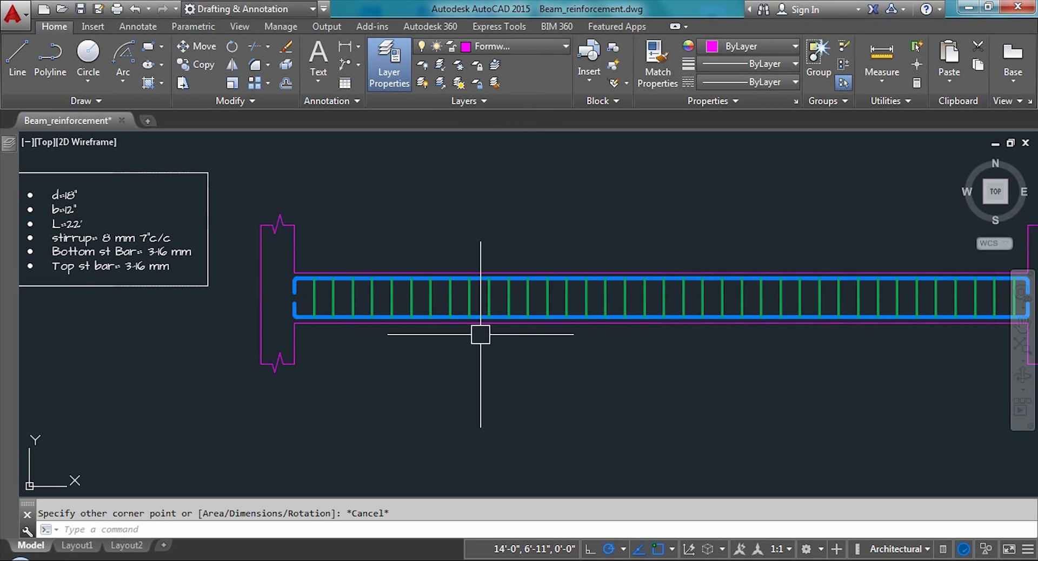
text(rec)
key(Return)
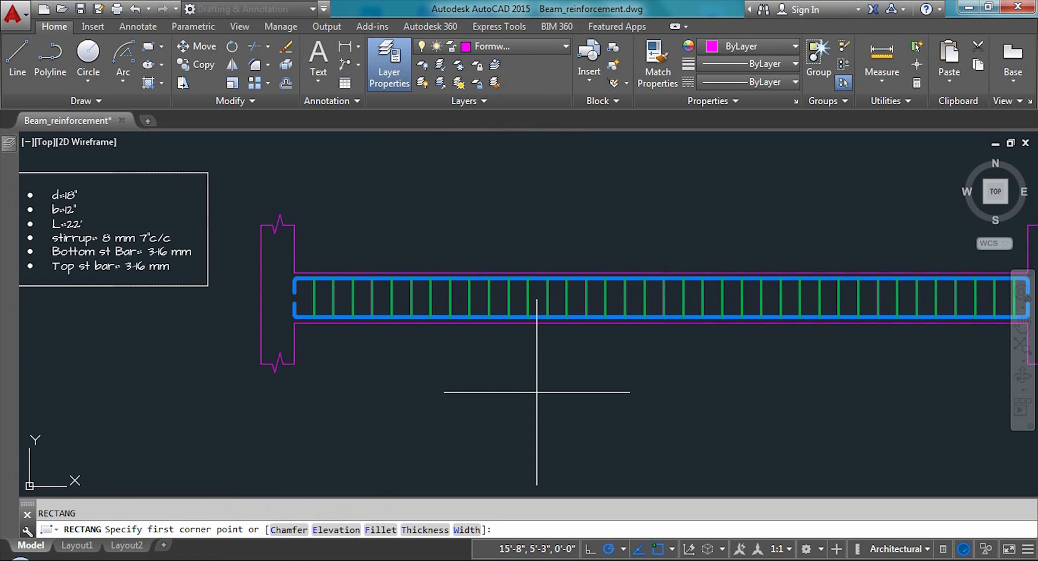
click(536, 389)
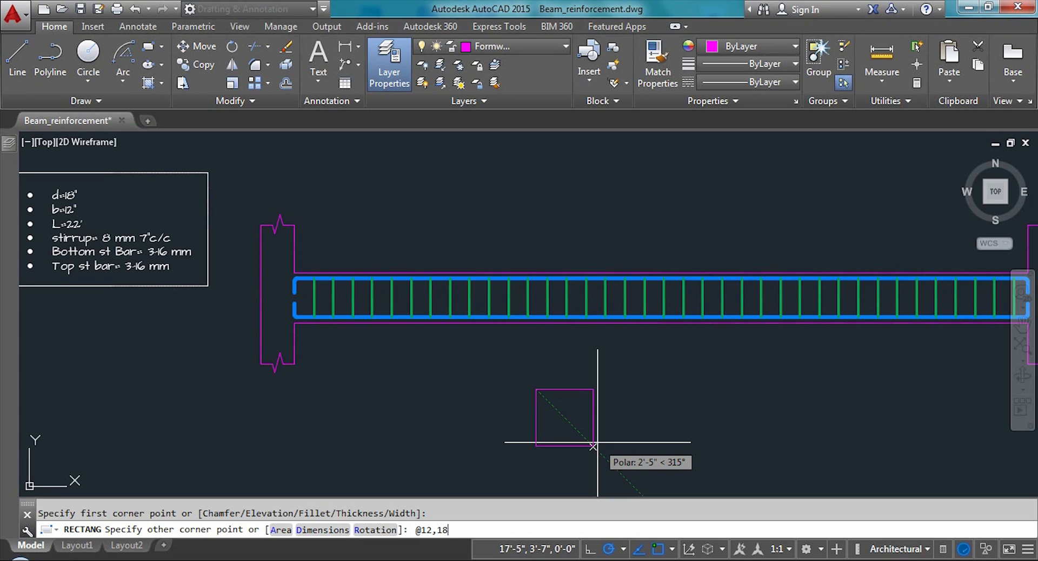
key(Return)
scroll(570, 423, up, 2)
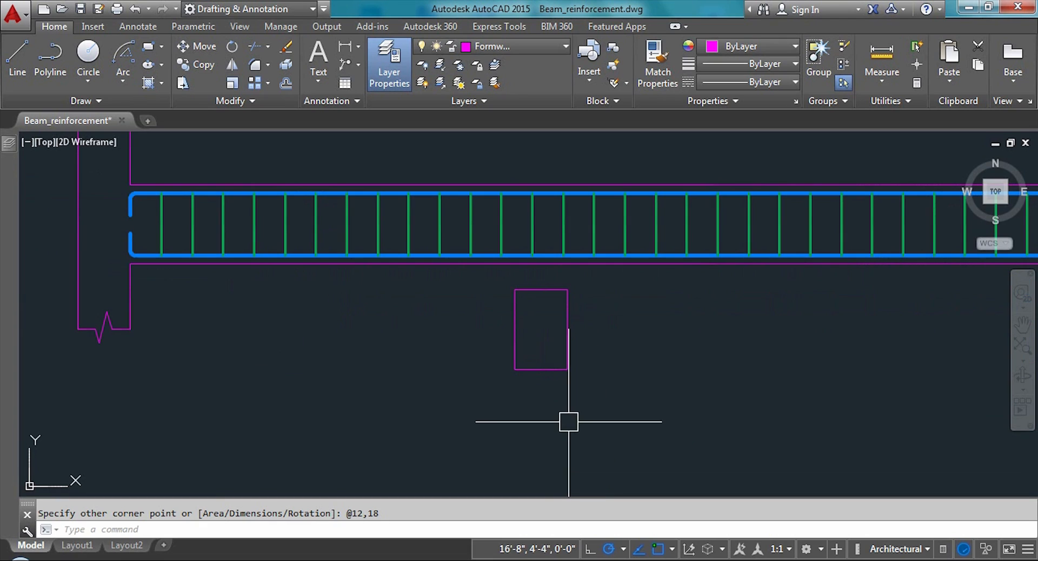
Move the cross-section rectangle farther down and to the right, clear of the beam elevation
click(567, 346)
drag(568, 346, 662, 475)
scroll(514, 431, down, 2)
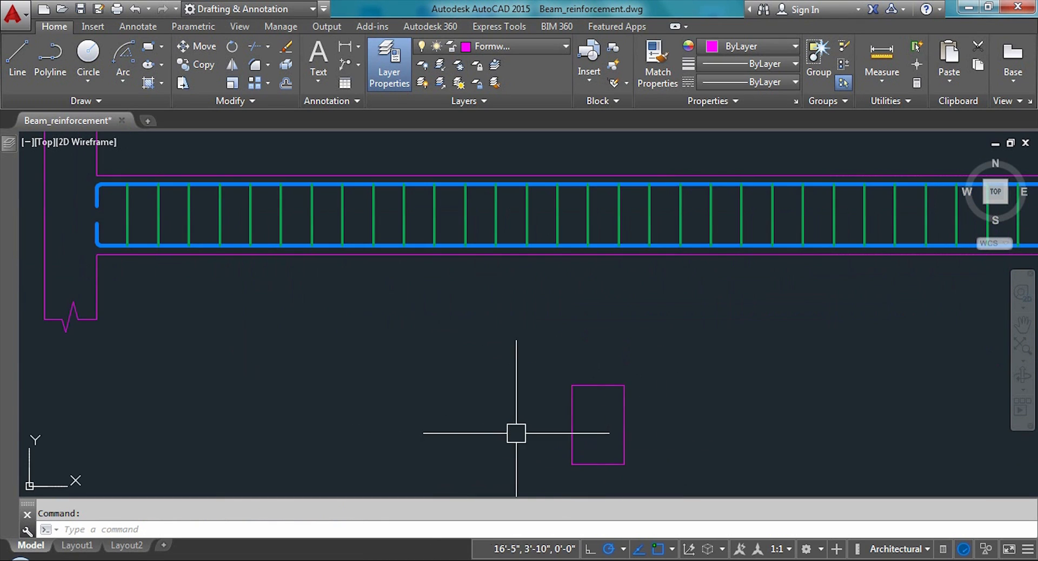
Offset the cross-section rectangle 2" inward
scroll(516, 383, up, 3)
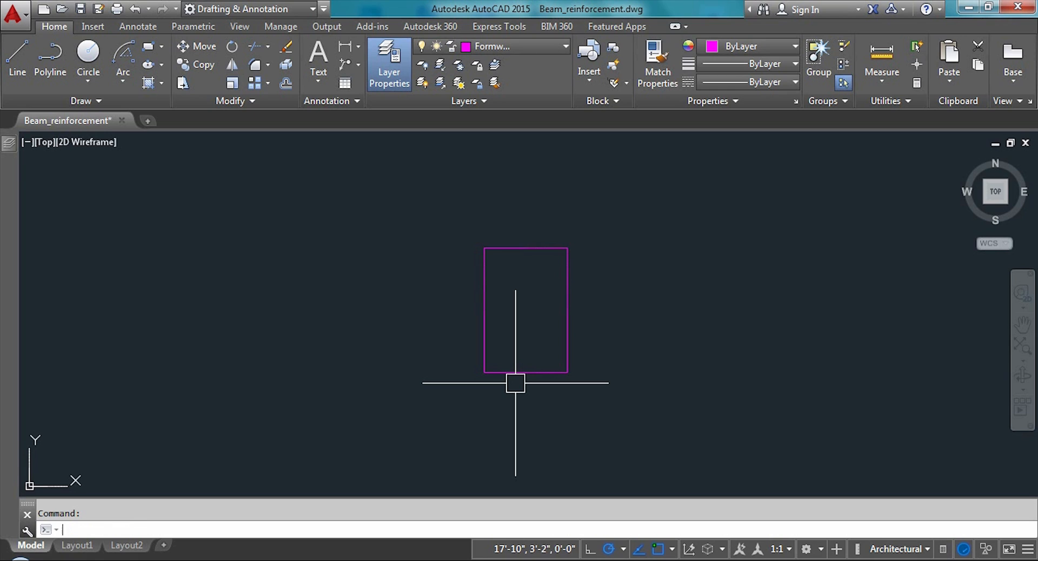
text(o)
key(Return)
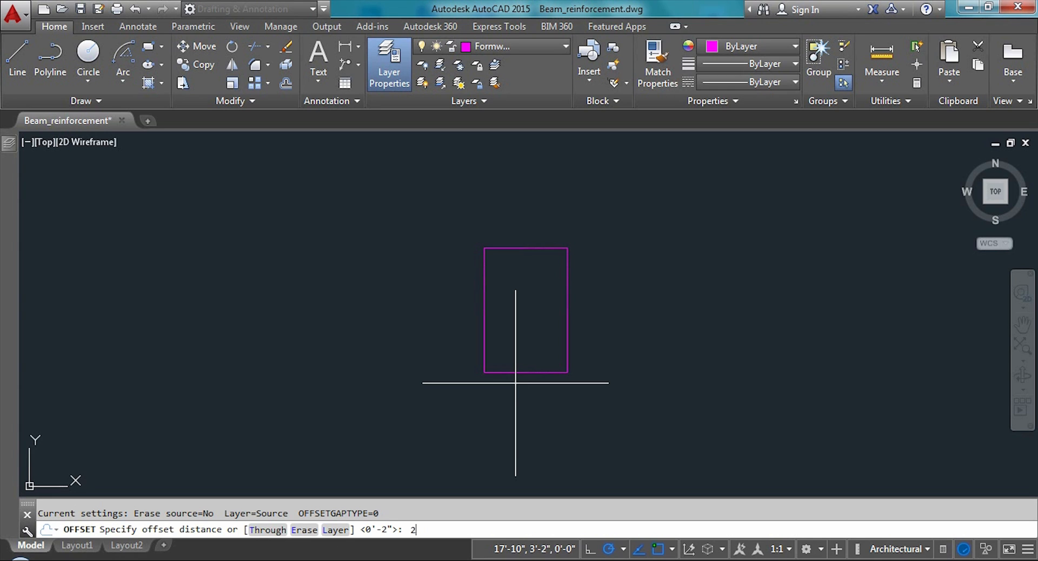
key(Return)
click(564, 306)
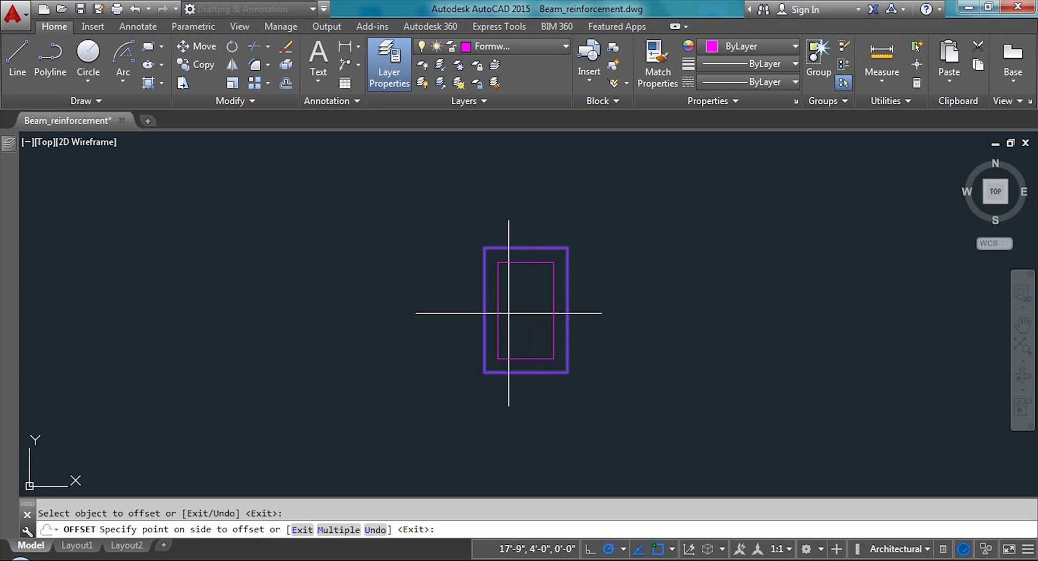
click(511, 311)
key(Escape)
Put the inner offset rectangle on the Stirrup layer
scroll(535, 306, up, 2)
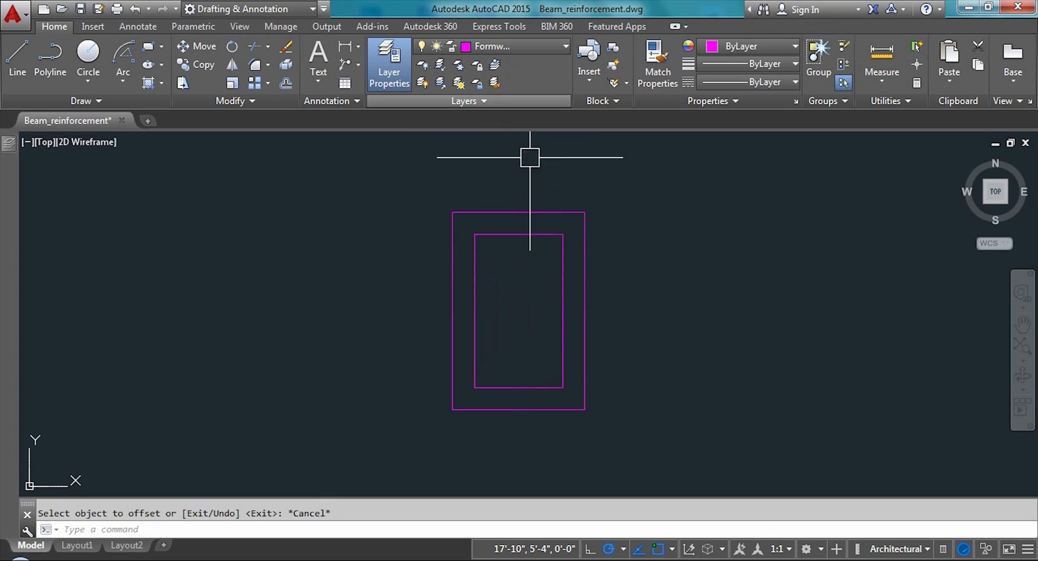
click(564, 270)
click(517, 47)
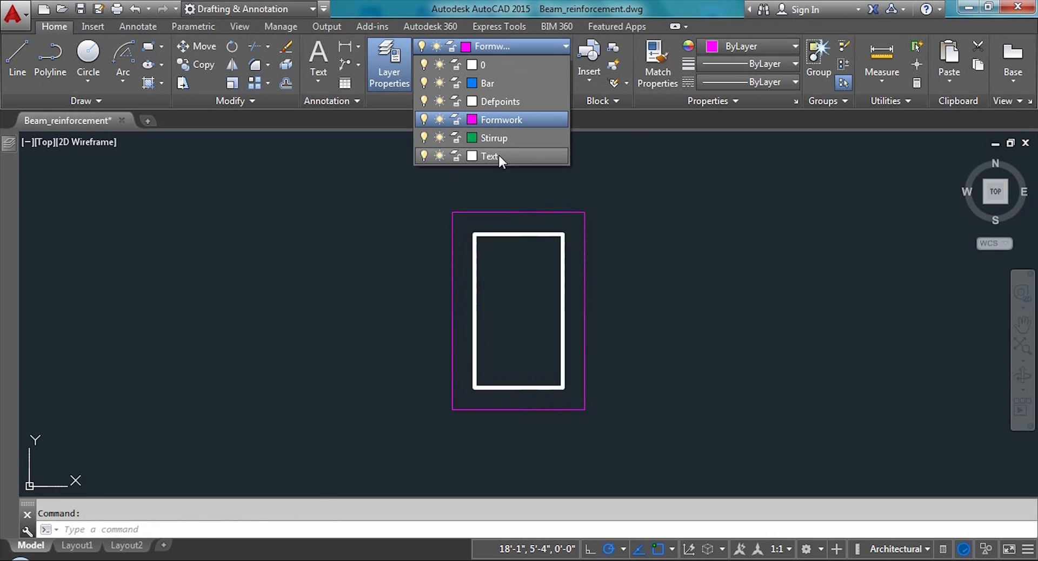
click(508, 138)
key(Escape)
scroll(515, 343, up, 2)
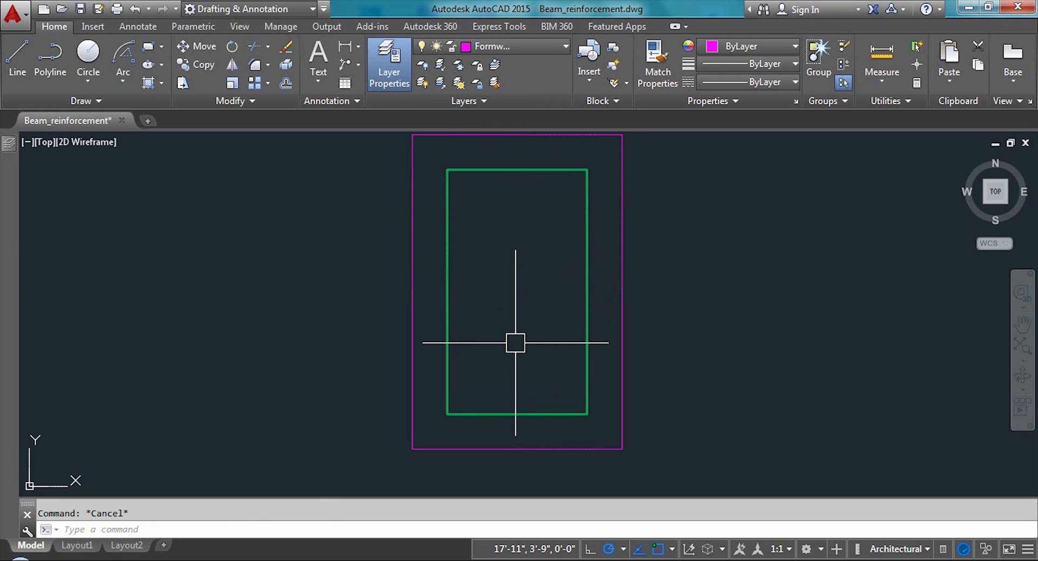
Draw a small circle just inside the stirrup's lower-left corner as a bar in section
scroll(516, 343, down, 2)
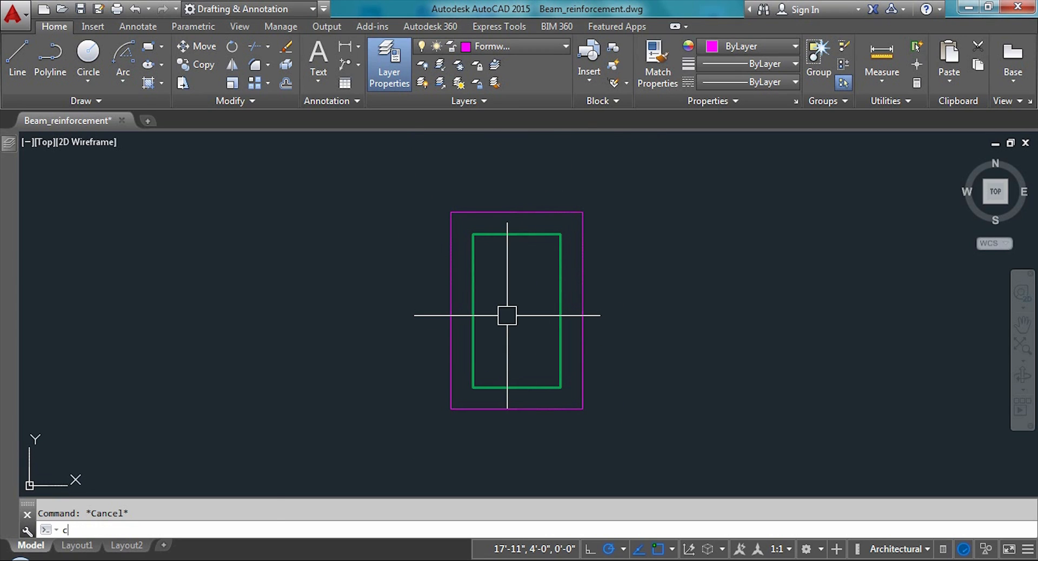
text(c)
key(Return)
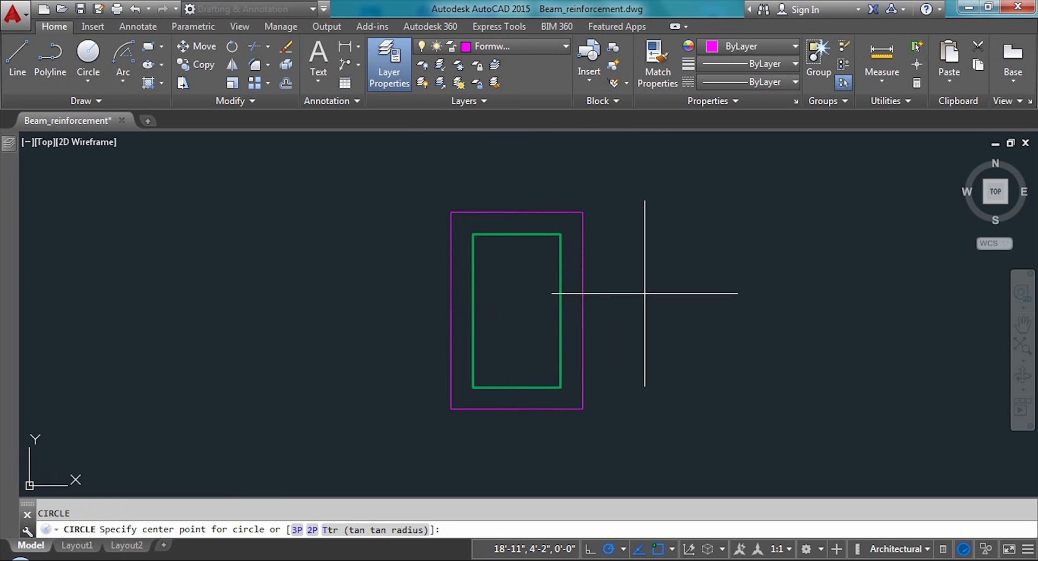
scroll(361, 310, down, 2)
scroll(454, 357, up, 4)
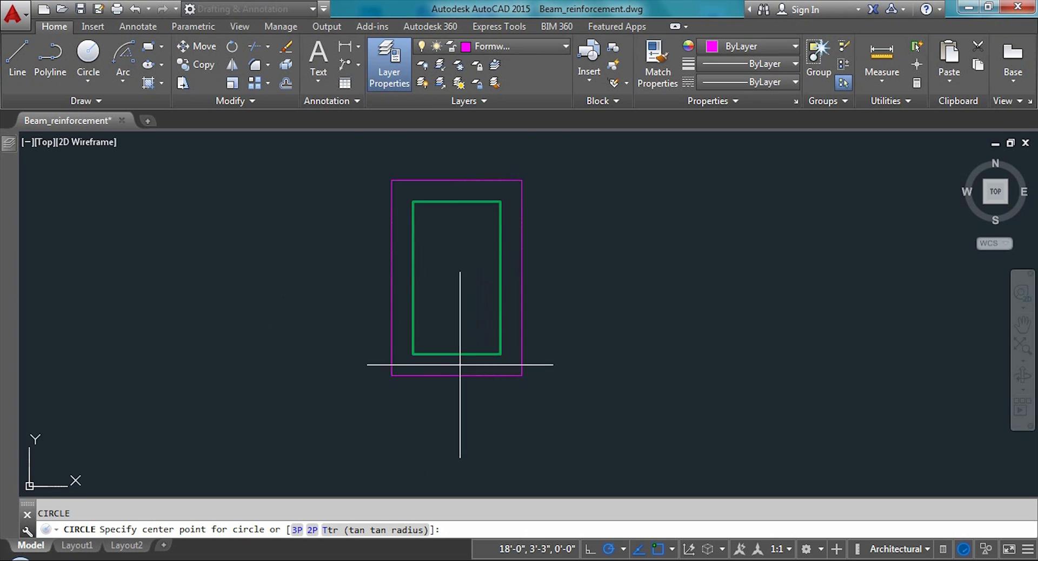
scroll(404, 326, up, 2)
click(402, 329)
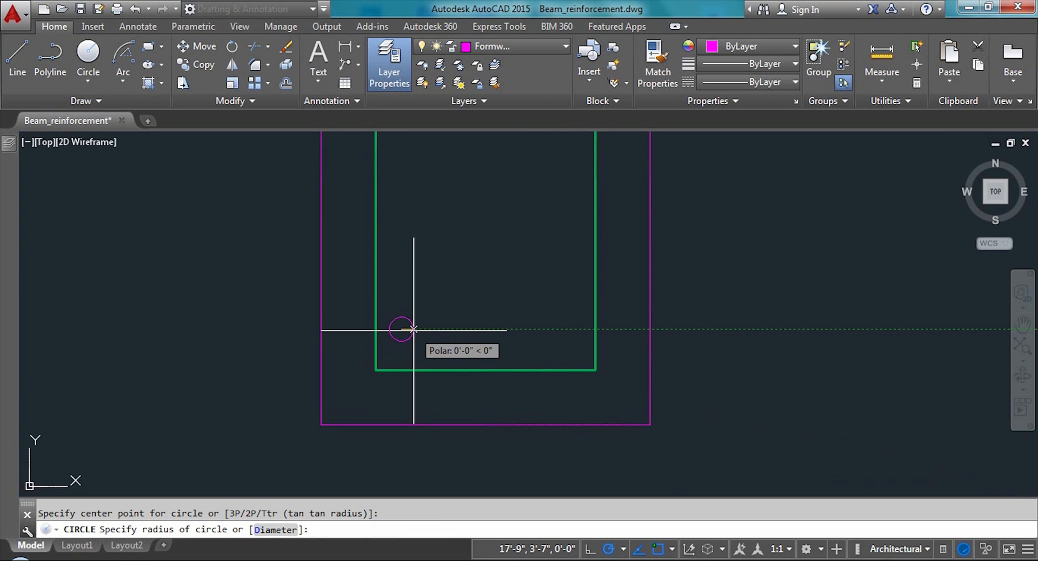
click(413, 329)
scroll(410, 346, up, 2)
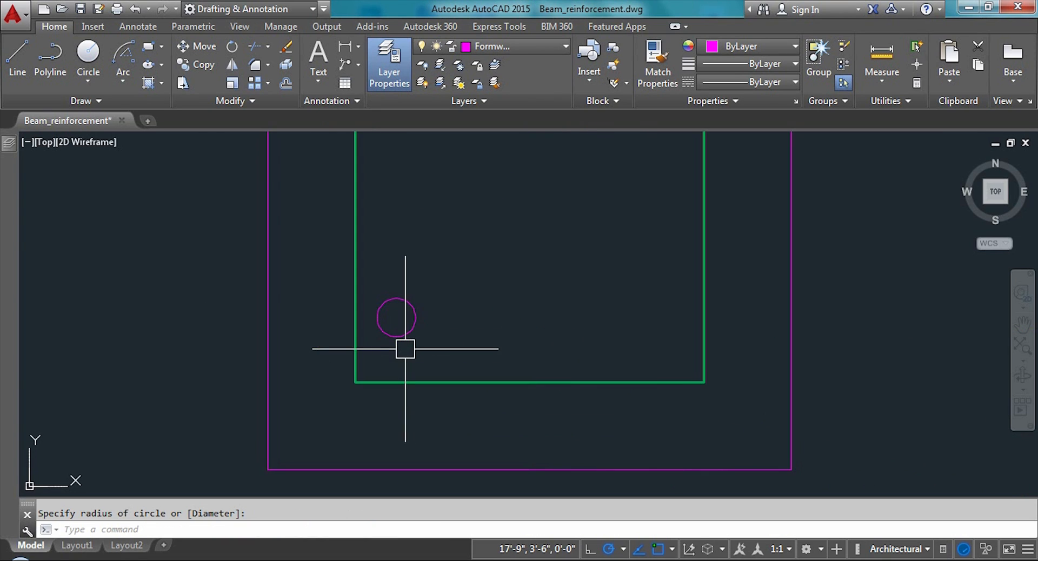
Put the bar circle on the Bar layer
click(504, 52)
click(411, 310)
click(413, 306)
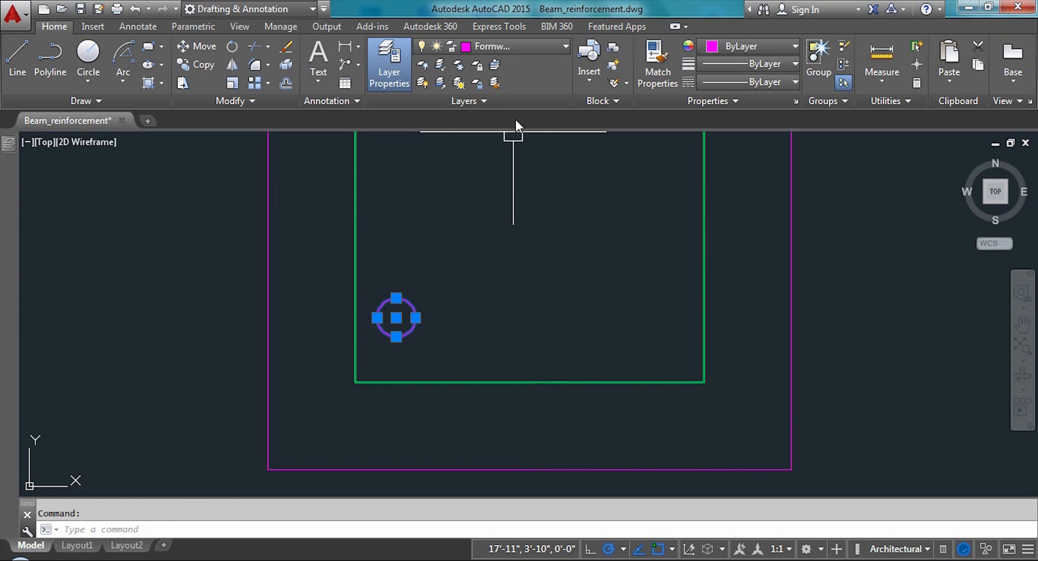
click(518, 48)
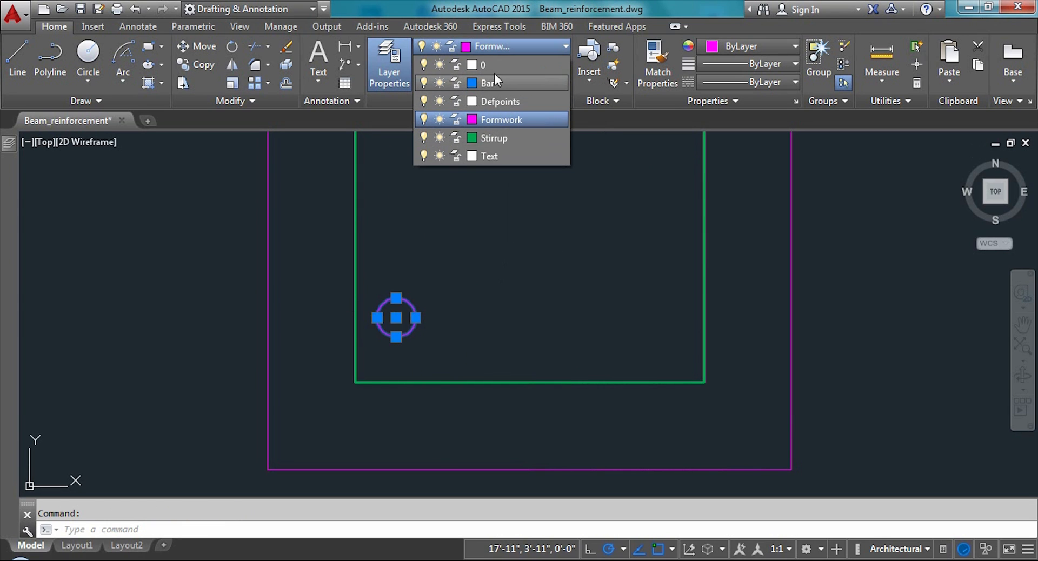
click(495, 81)
key(Escape)
scroll(391, 332, up, 1)
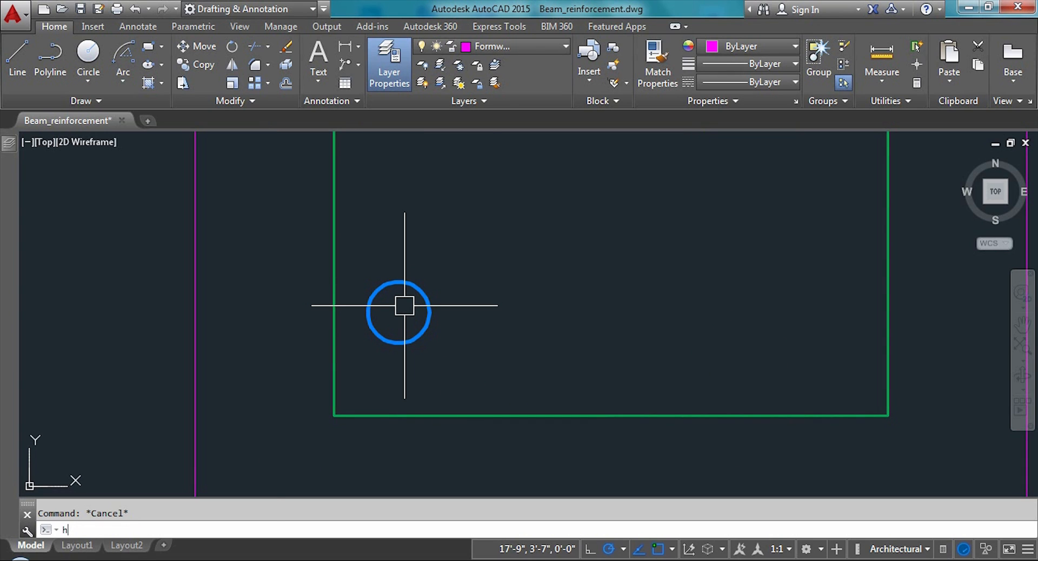
Fill the bar circle with a SOLID hatch
text(h)
key(Return)
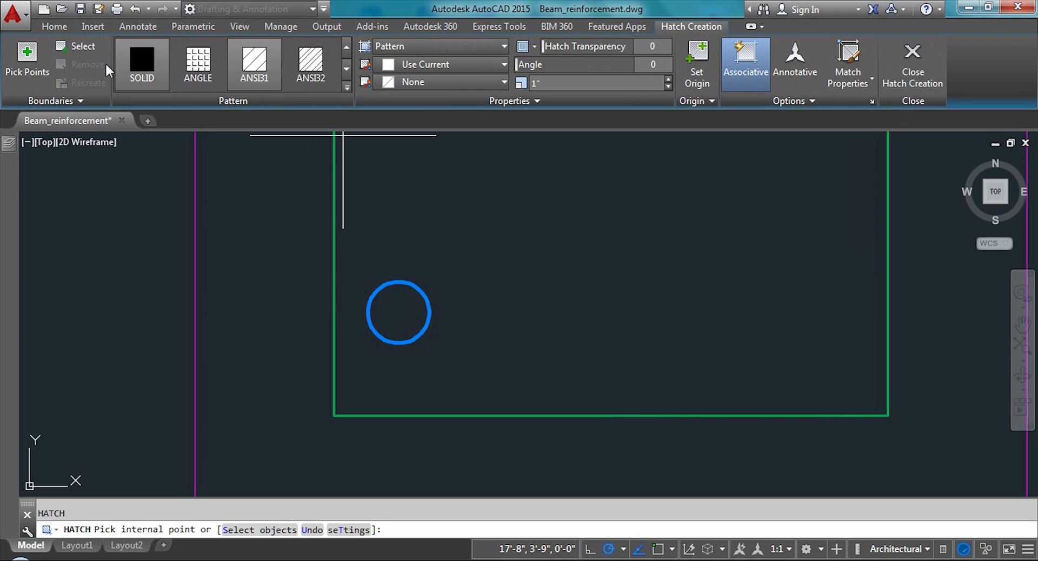
click(141, 64)
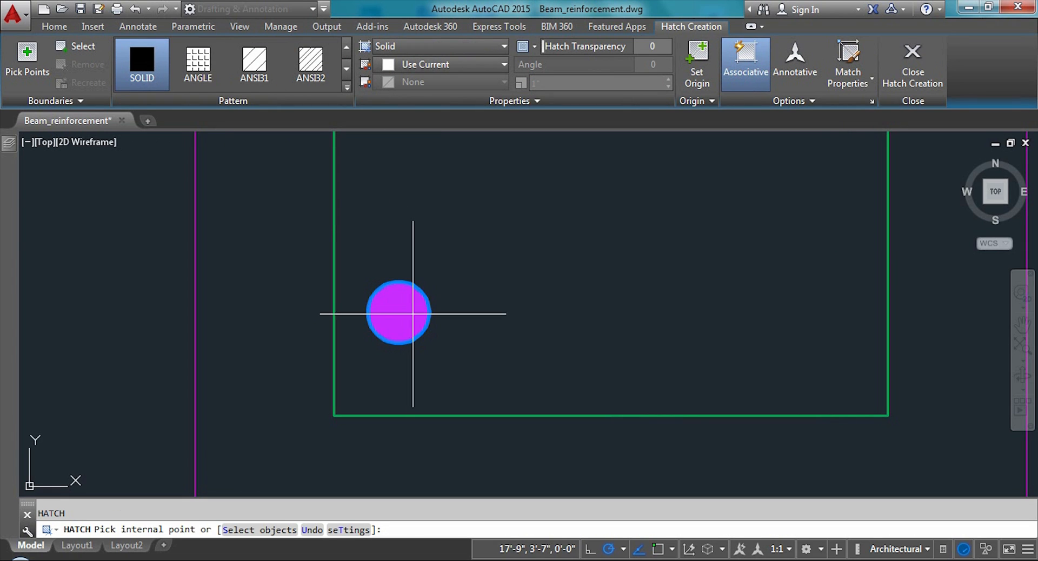
key(Return)
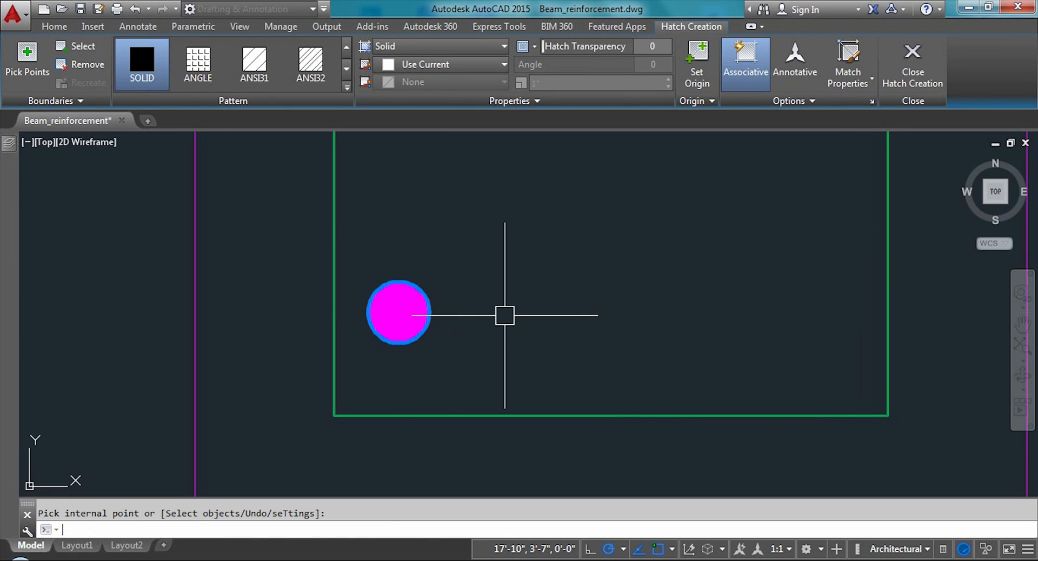
Put the bar's solid hatch on the Bar layer
click(382, 310)
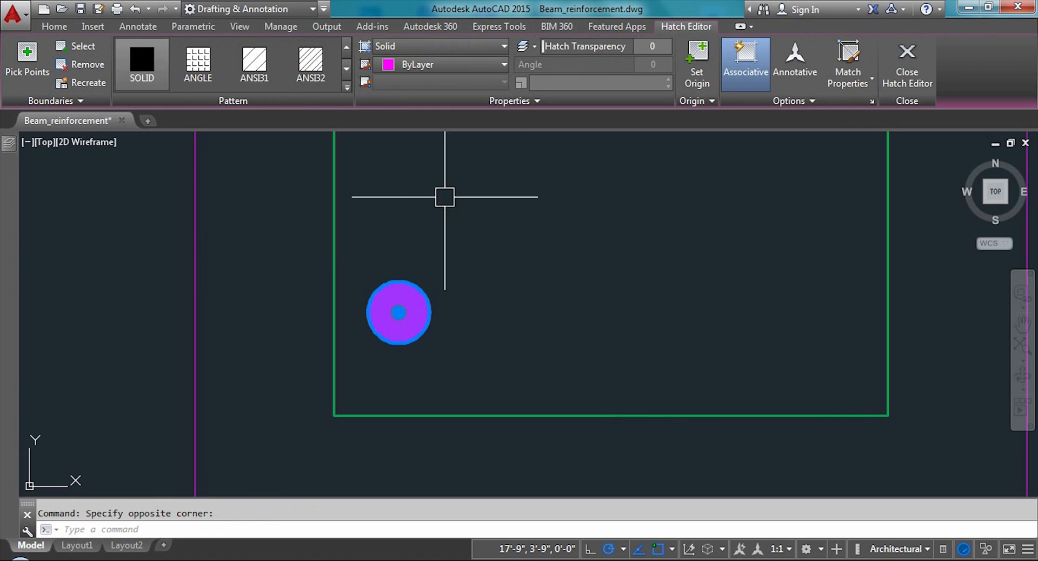
click(59, 26)
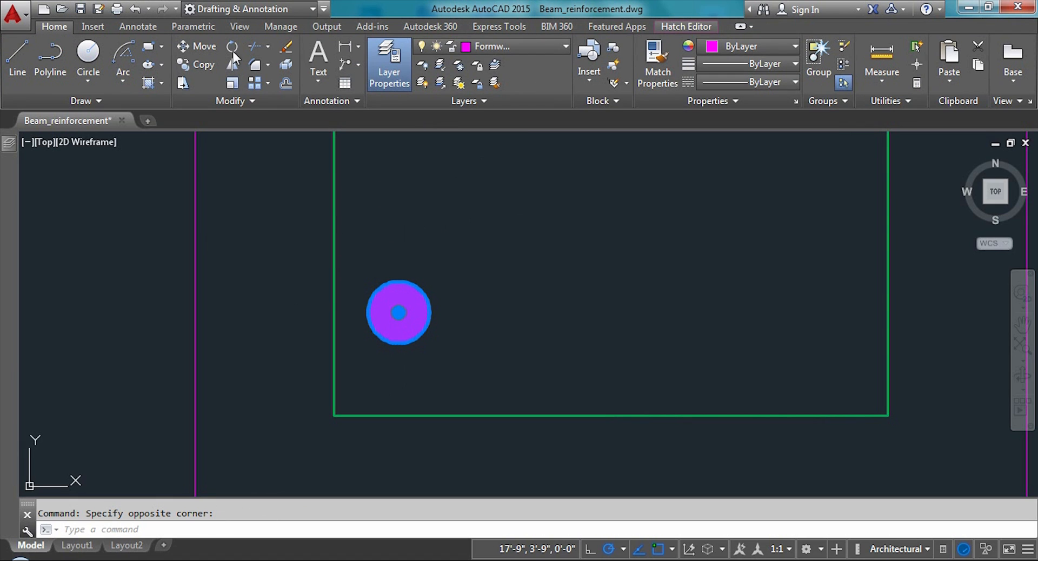
click(517, 47)
click(500, 121)
key(Escape)
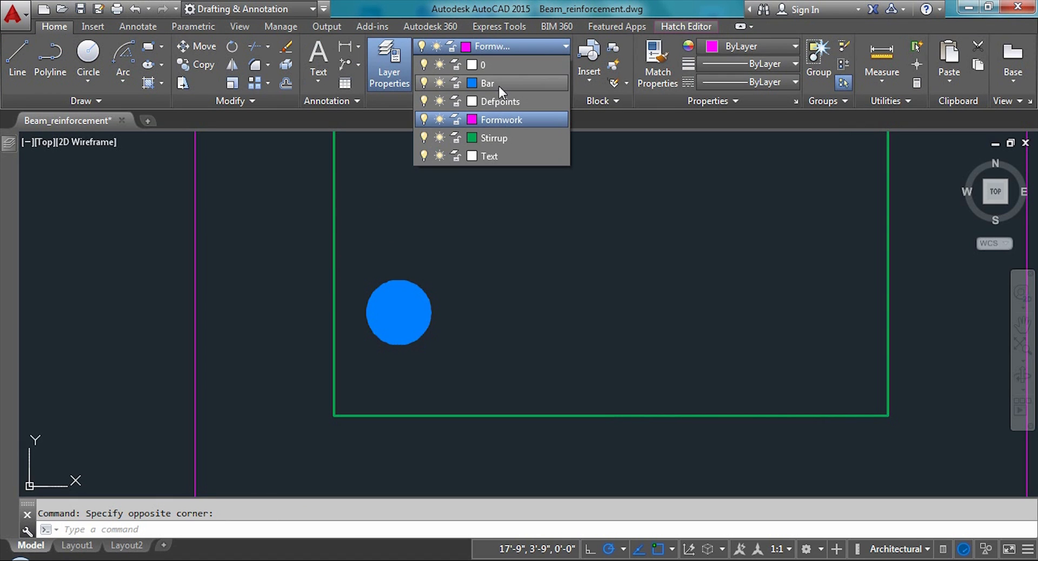
key(Escape)
Check the bar specifications and copy the filled bar horizontally to make three bars along the bottom of the stirrup
scroll(503, 343, down, 6)
scroll(322, 301, up, 6)
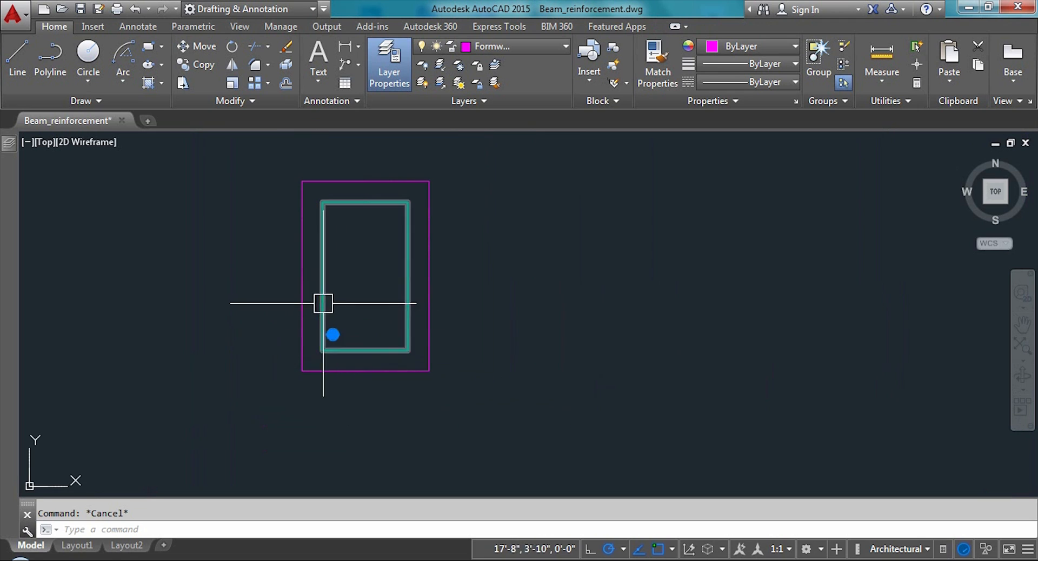
scroll(454, 375, down, 6)
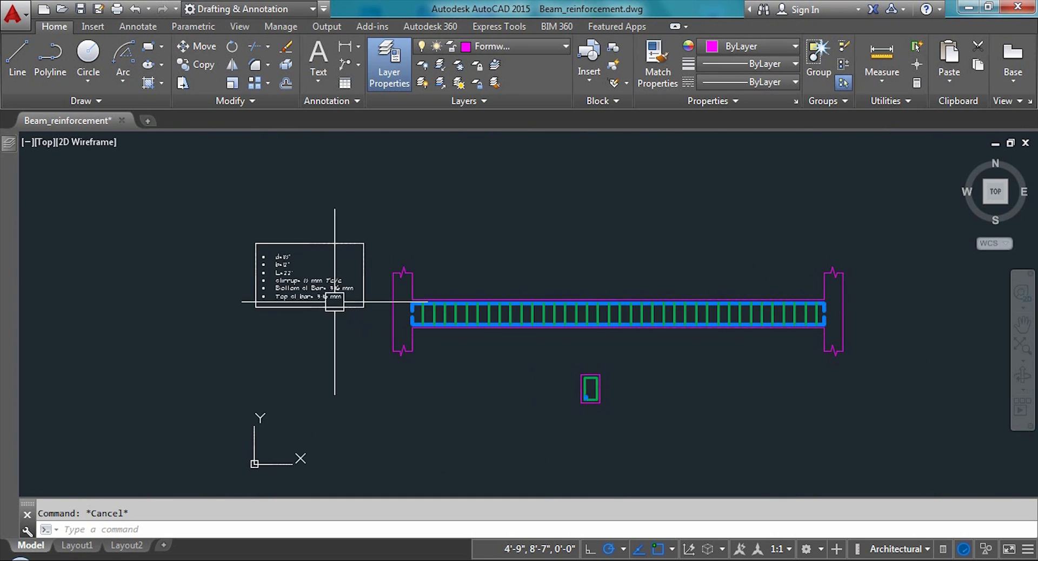
scroll(317, 290, up, 6)
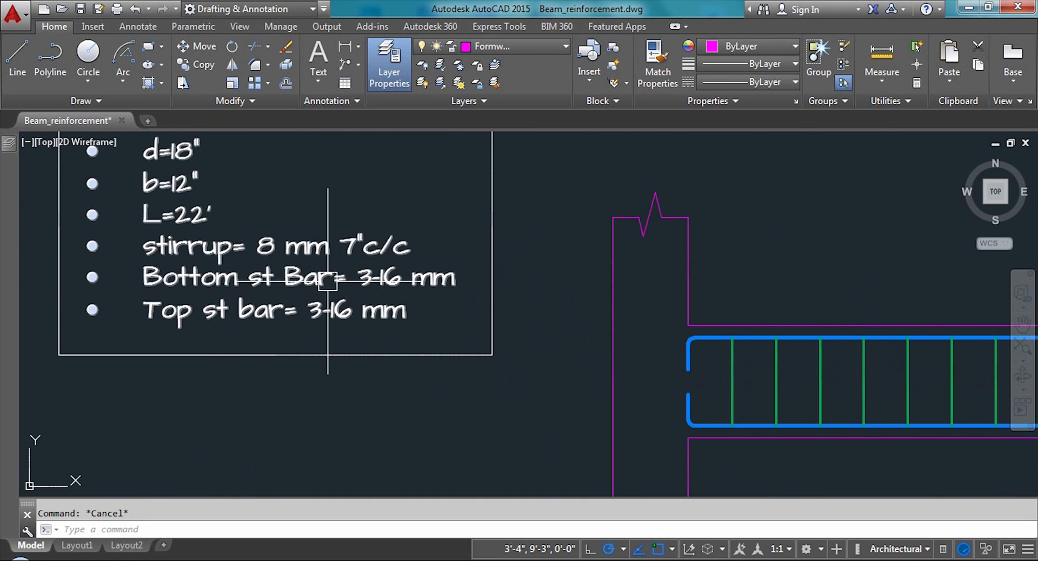
scroll(384, 319, down, 6)
scroll(730, 473, up, 6)
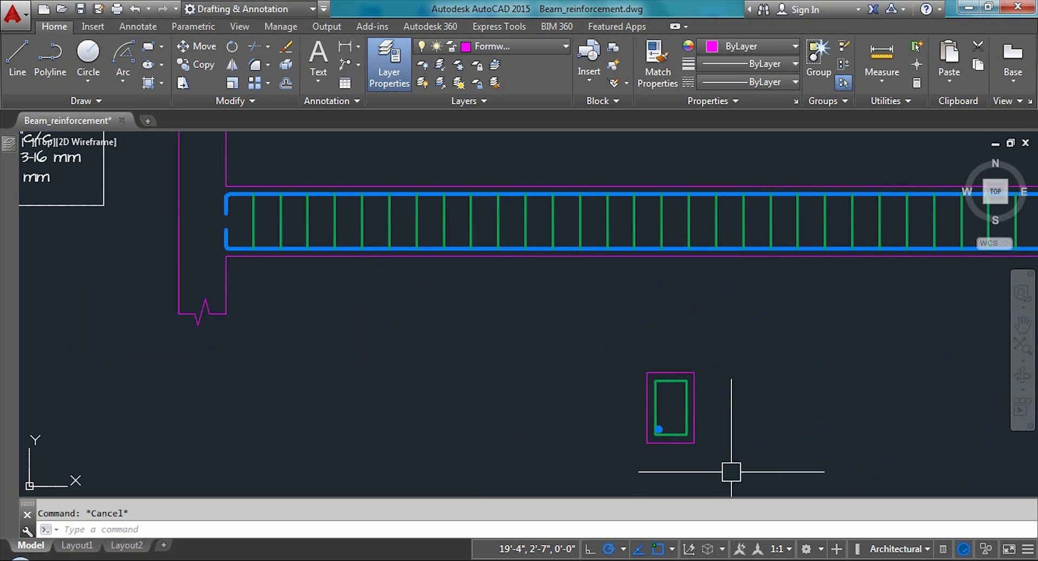
scroll(645, 409, up, 5)
click(254, 411)
text(co)
key(Return)
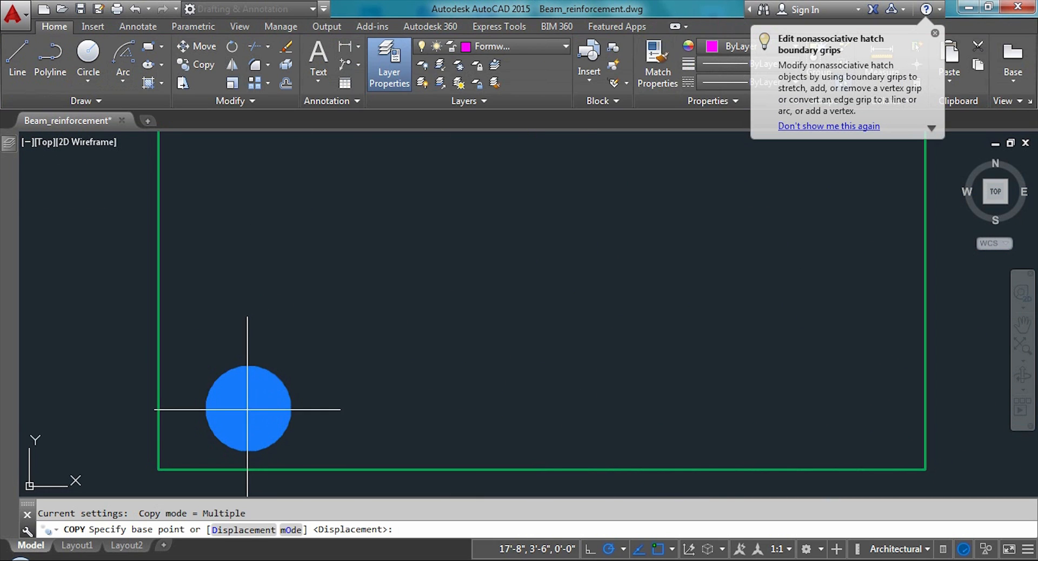
click(248, 409)
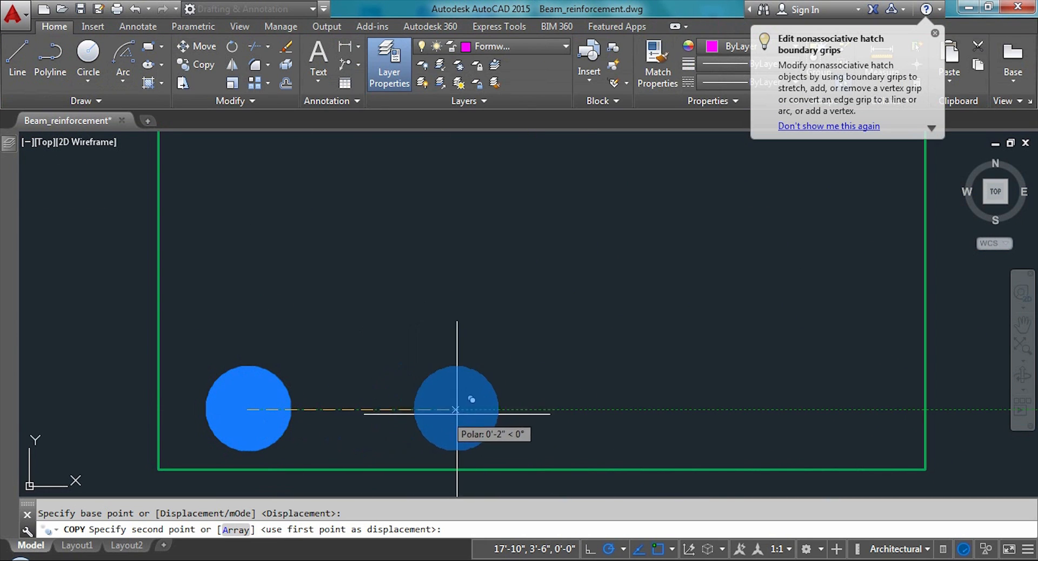
click(520, 410)
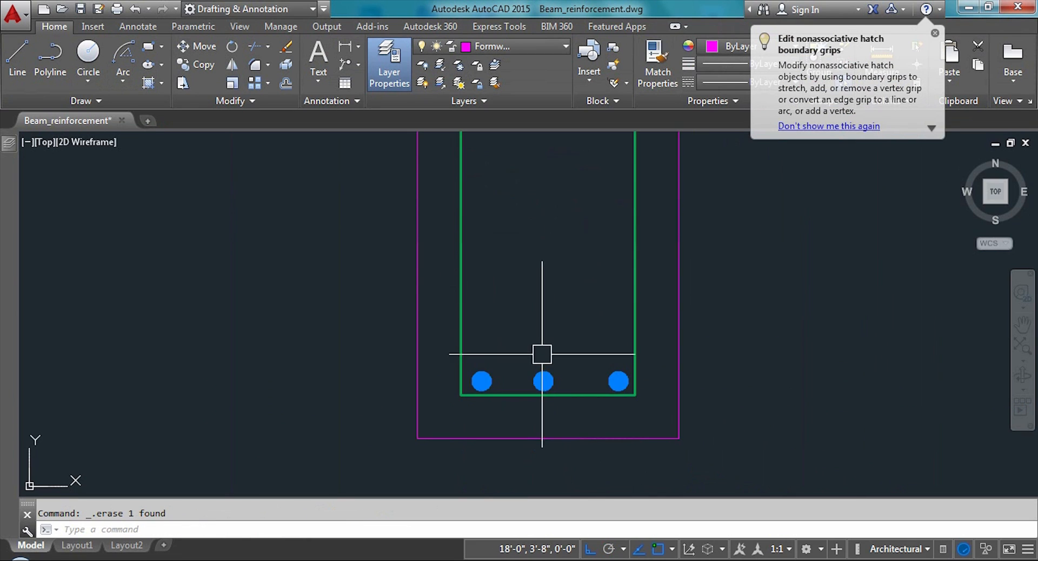
Copy the three bottom bars about 1'-1" straight up to the top of the stirrup
click(389, 316)
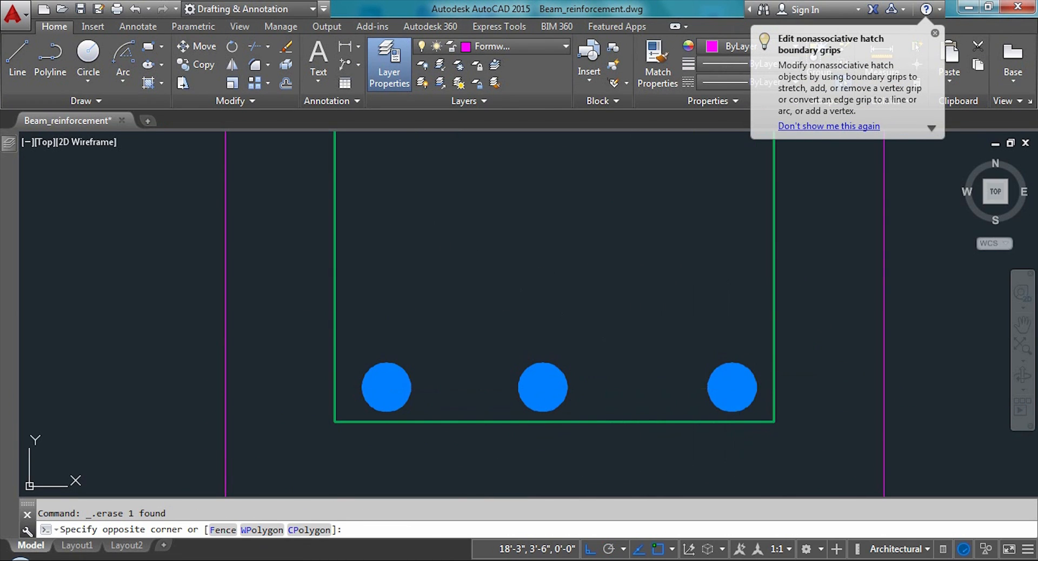
click(382, 389)
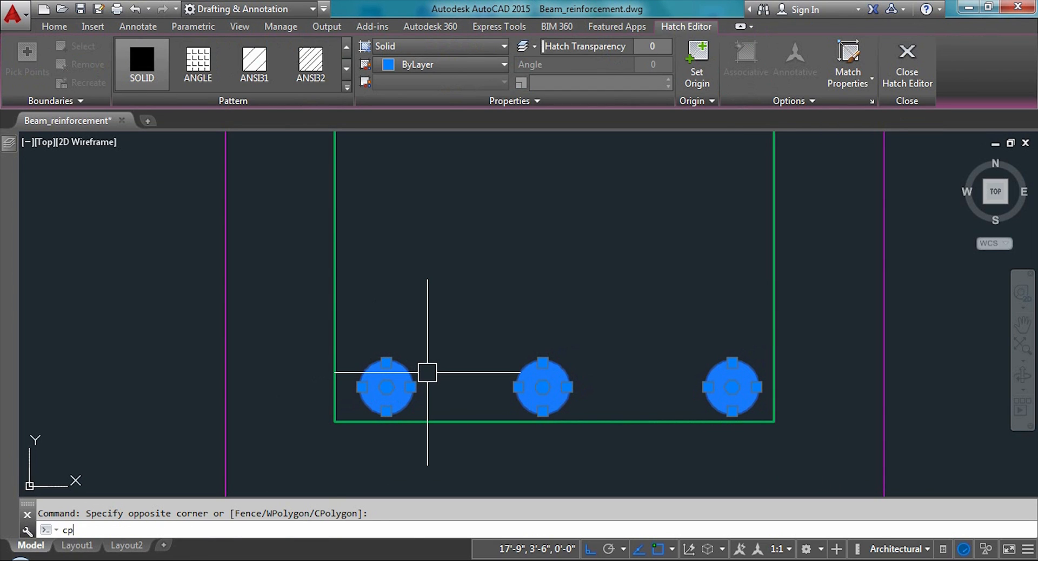
key(Return)
click(730, 391)
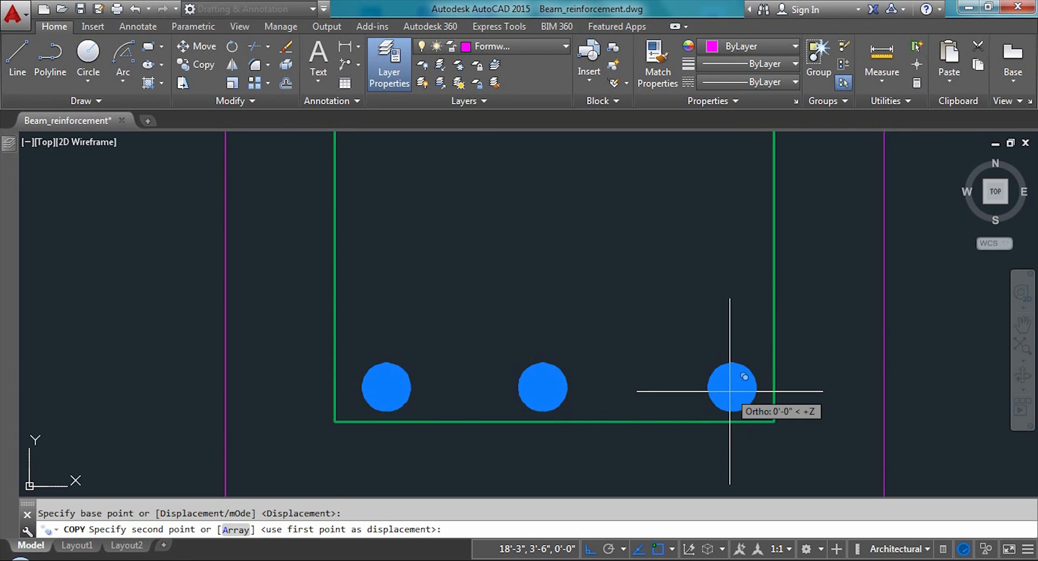
scroll(730, 391, down, 4)
scroll(714, 201, up, 2)
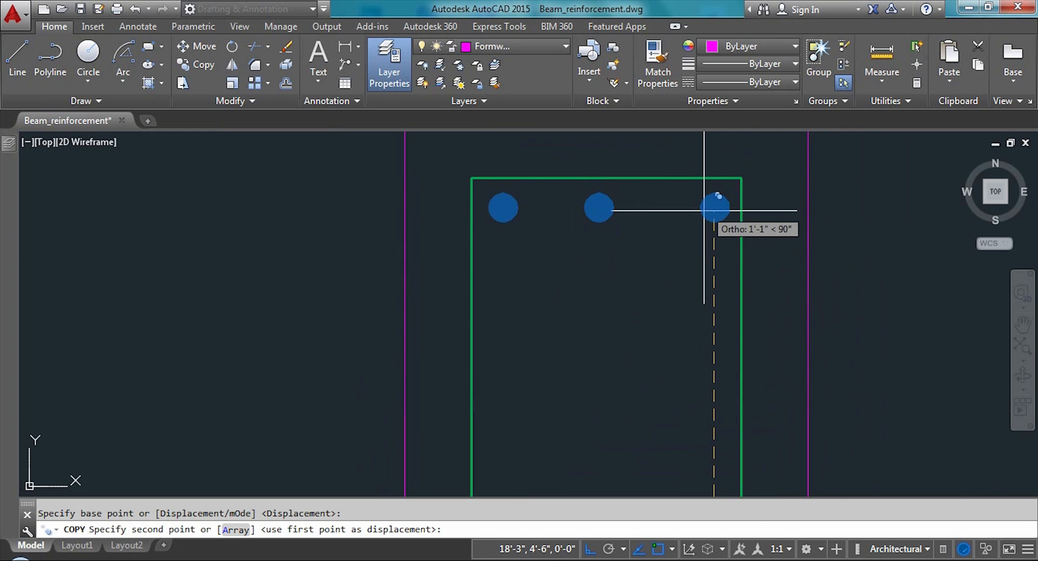
click(703, 219)
scroll(704, 219, down, 2)
key(Escape)
scroll(537, 204, down, 5)
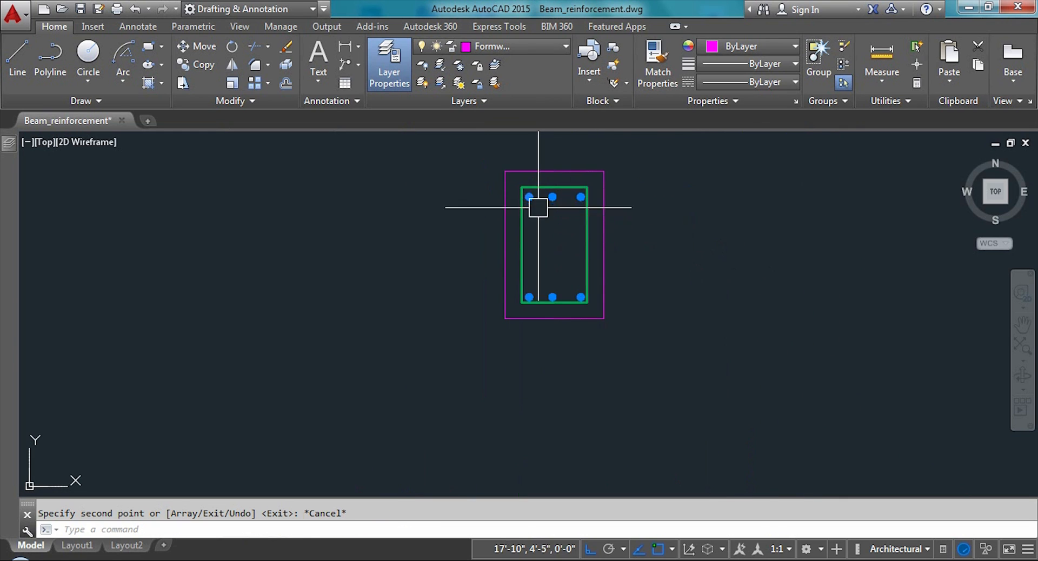
Examine the beam elevation, its column ends, the cross-section and the specification list
scroll(561, 299, up, 3)
scroll(447, 339, down, 7)
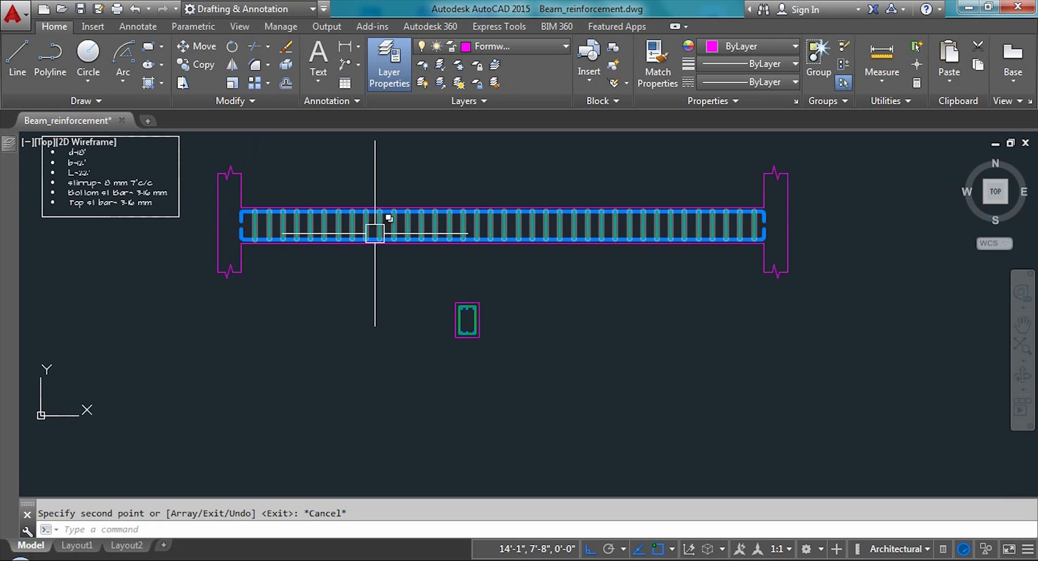
scroll(371, 228, up, 2)
scroll(364, 369, down, 2)
scroll(346, 283, up, 2)
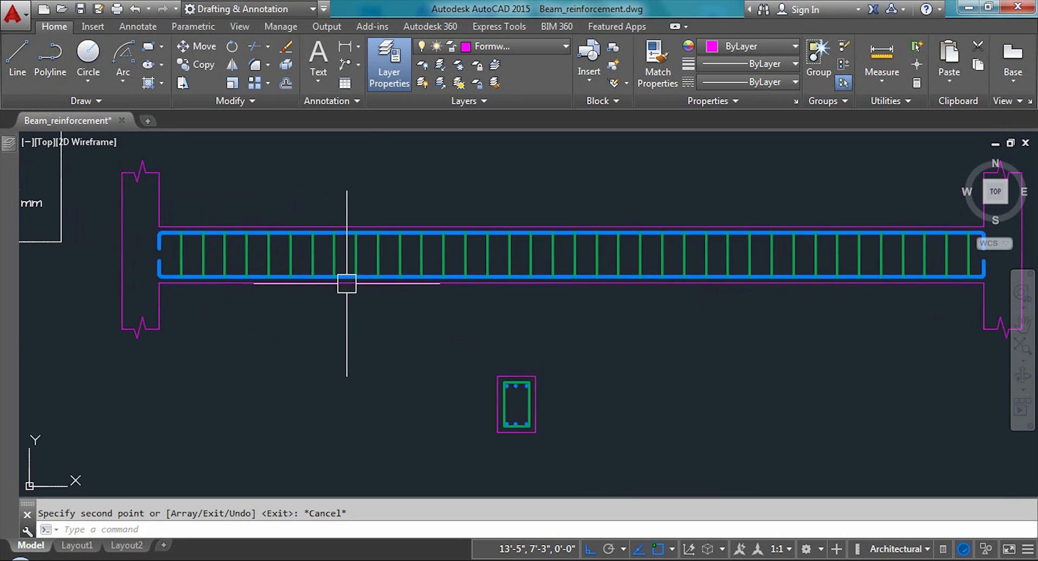
scroll(505, 252, down, 2)
scroll(465, 243, up, 5)
scroll(435, 255, down, 5)
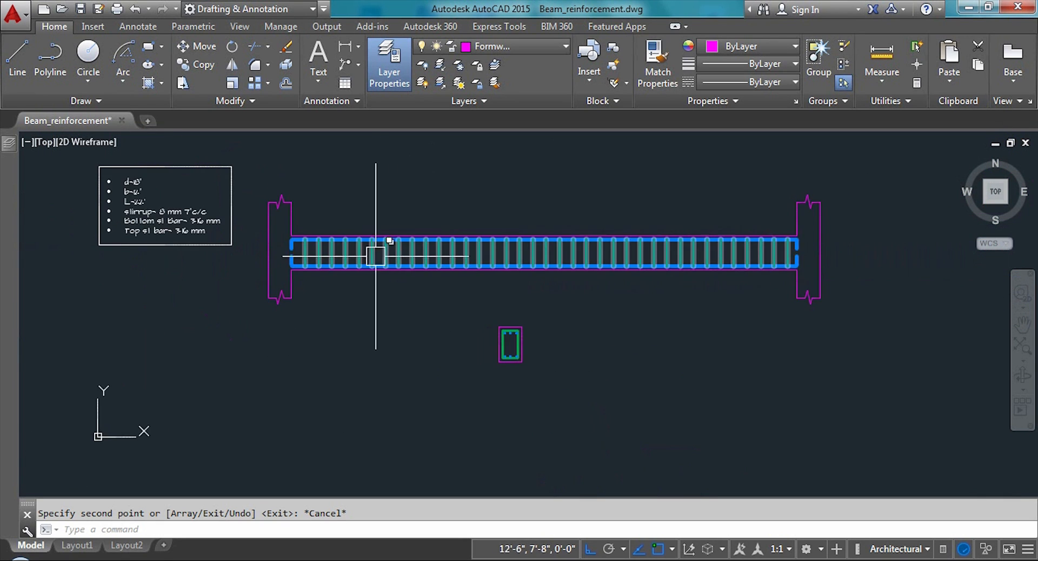
scroll(342, 224, up, 2)
scroll(255, 353, up, 2)
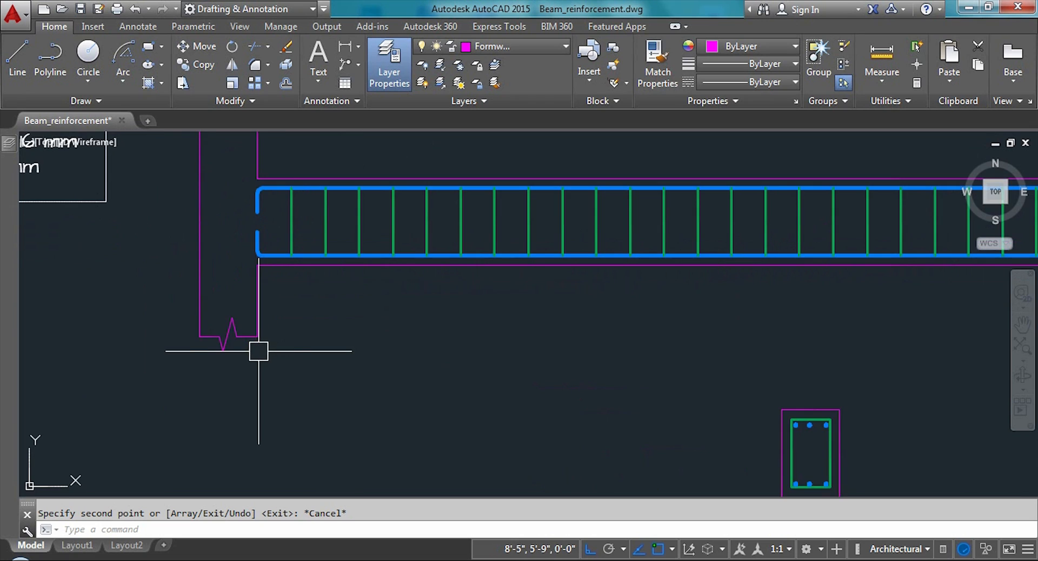
scroll(213, 209, down, 2)
scroll(265, 243, up, 2)
scroll(265, 243, up, 2)
scroll(258, 251, down, 3)
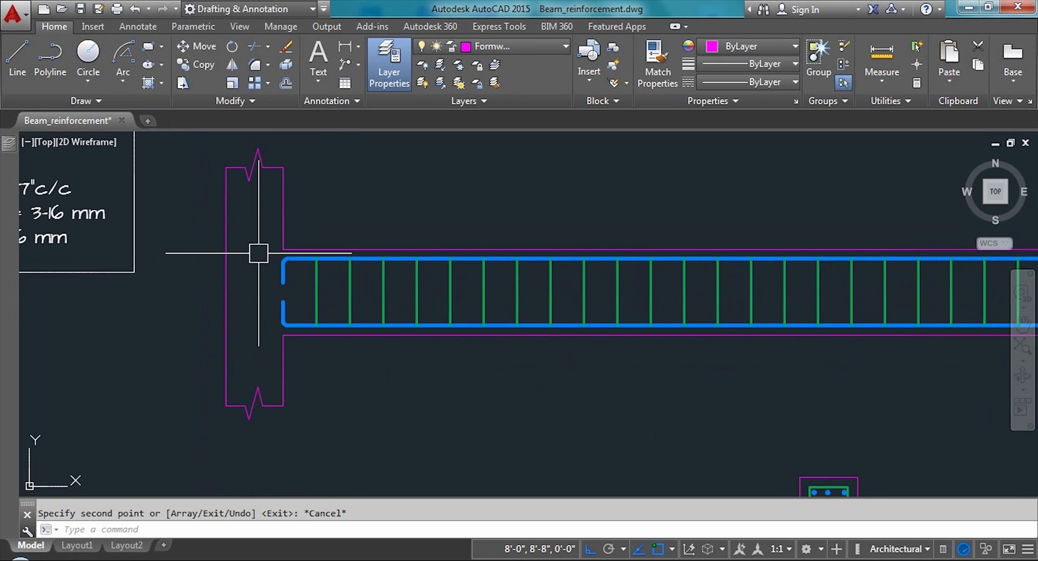
scroll(268, 283, down, 1)
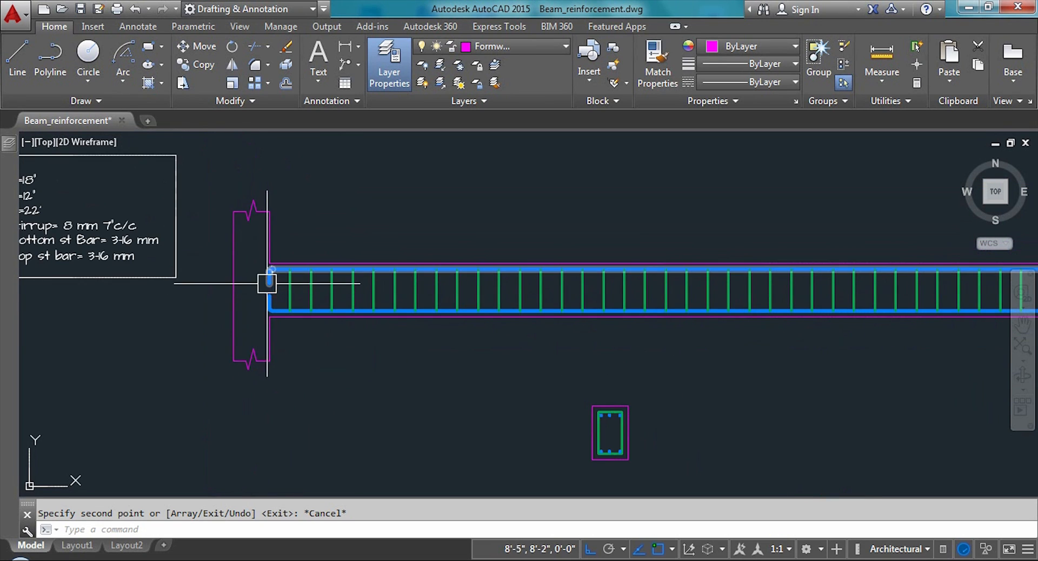
Add a linear dimension below the beam elevation, spanning between the inner faces of the two columns
click(358, 47)
click(363, 73)
scroll(281, 387, up, 1)
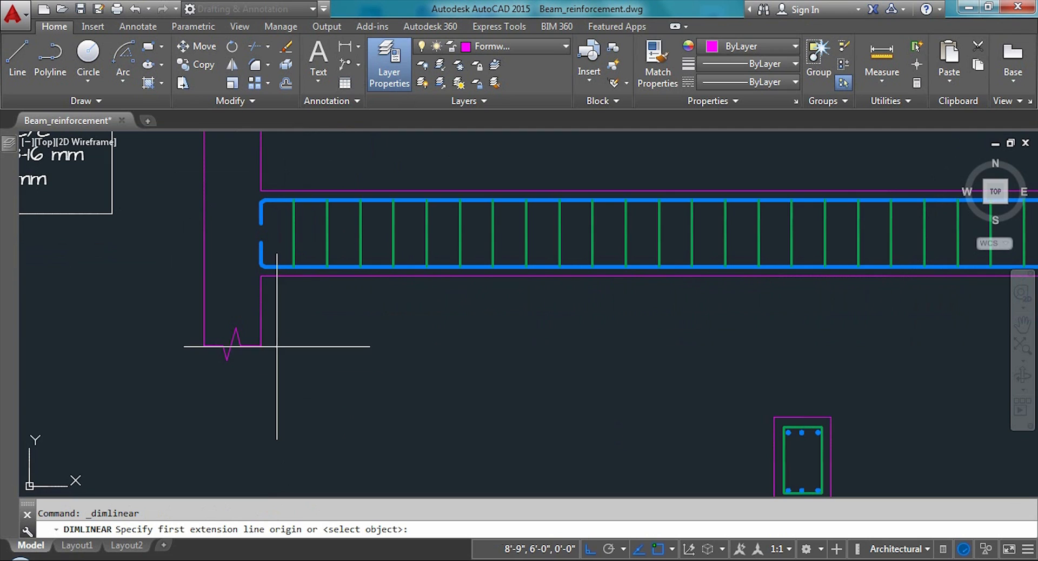
click(261, 346)
scroll(261, 346, down, 4)
scroll(752, 346, up, 4)
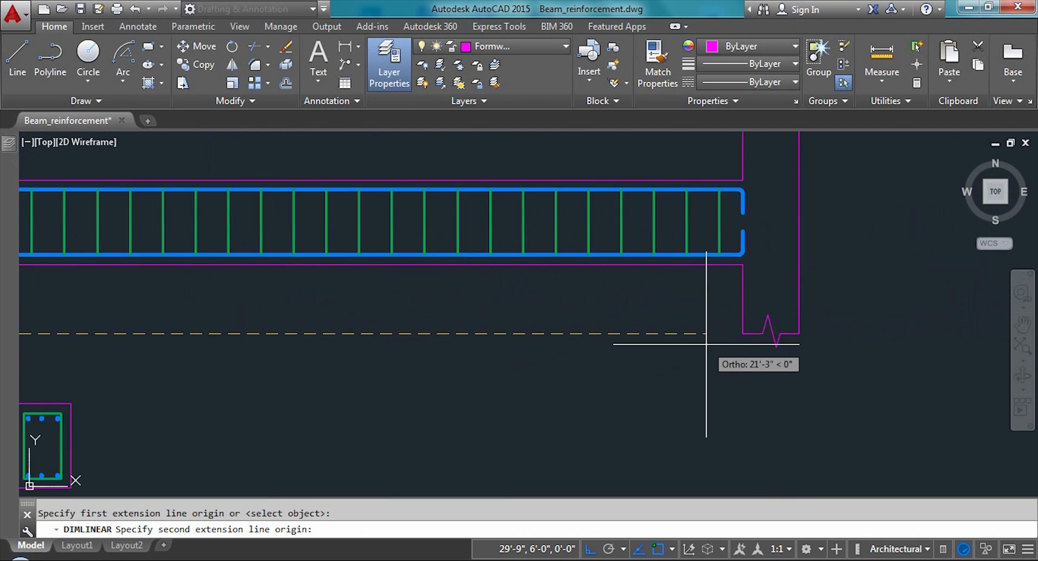
scroll(754, 348, up, 2)
click(763, 325)
scroll(568, 324, down, 5)
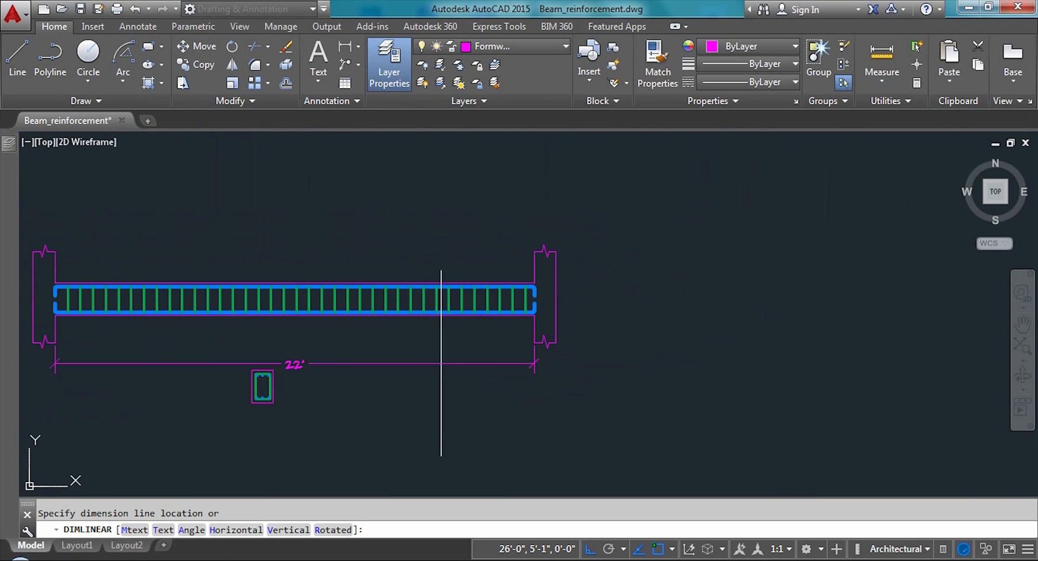
scroll(297, 366, up, 2)
click(285, 355)
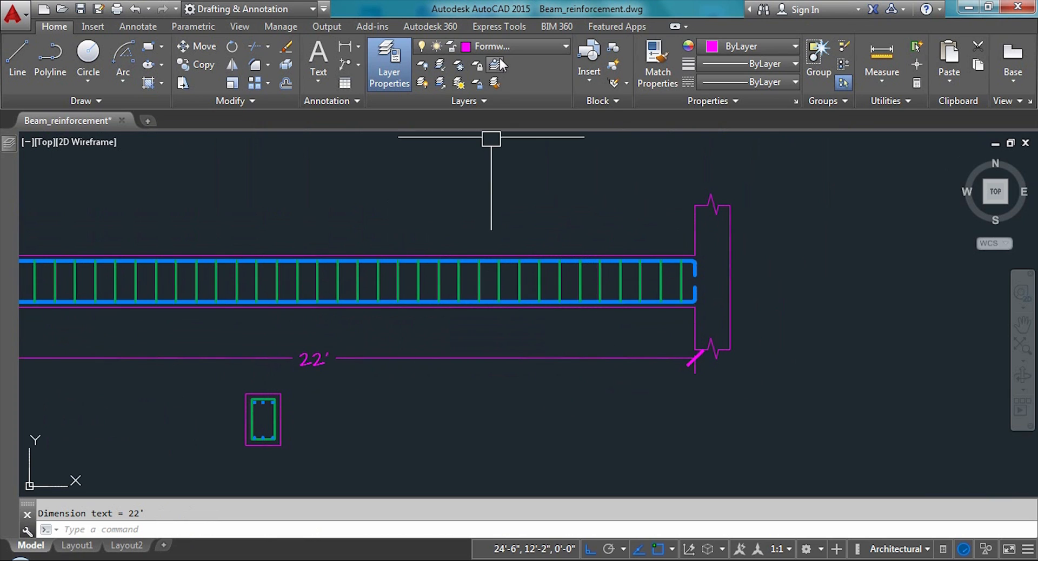
Move the span dimension below the beam to the Text layer
click(405, 358)
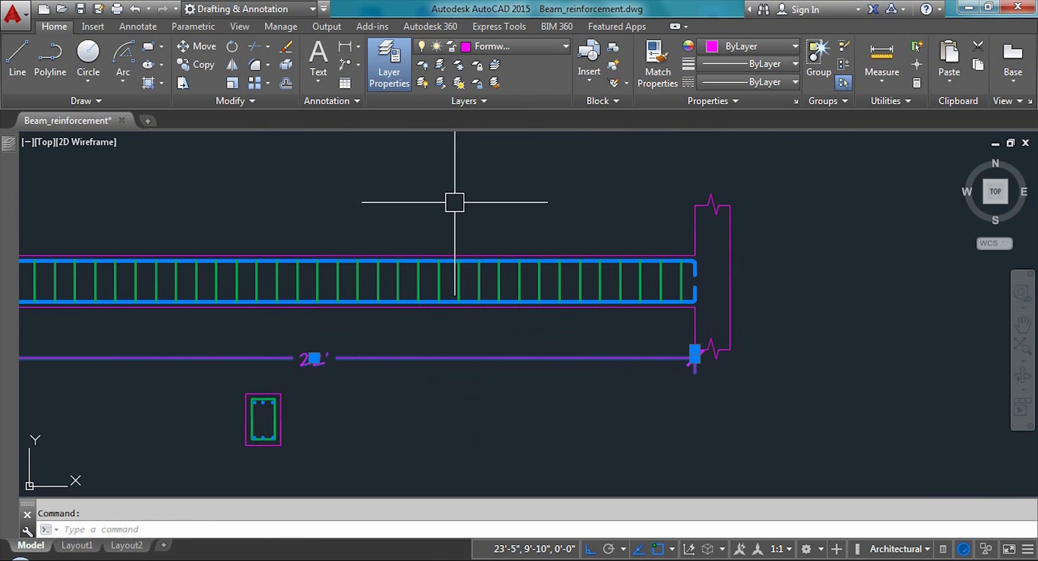
click(491, 48)
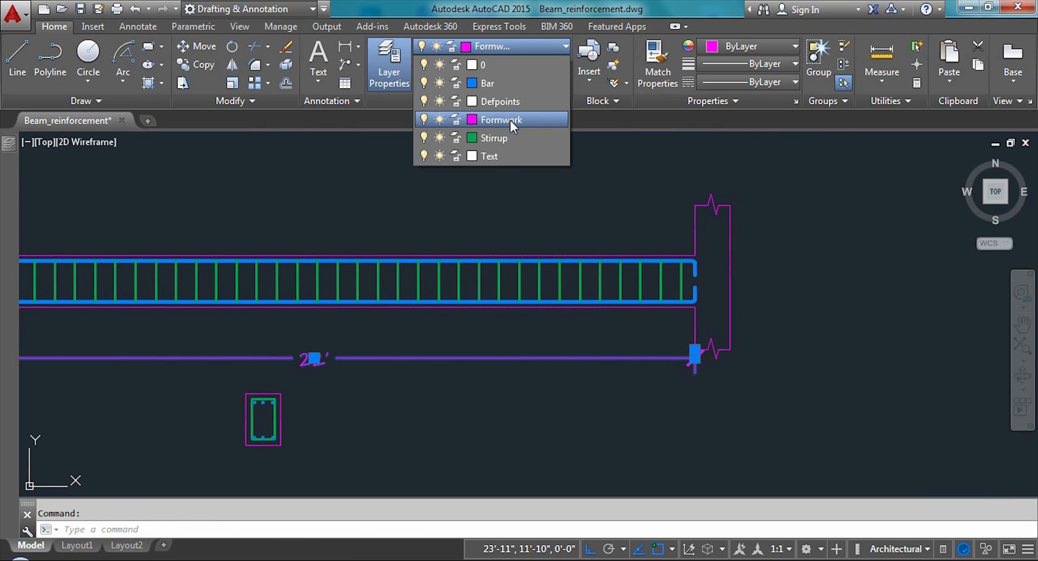
click(497, 156)
scroll(812, 313, down, 2)
scroll(621, 347, up, 4)
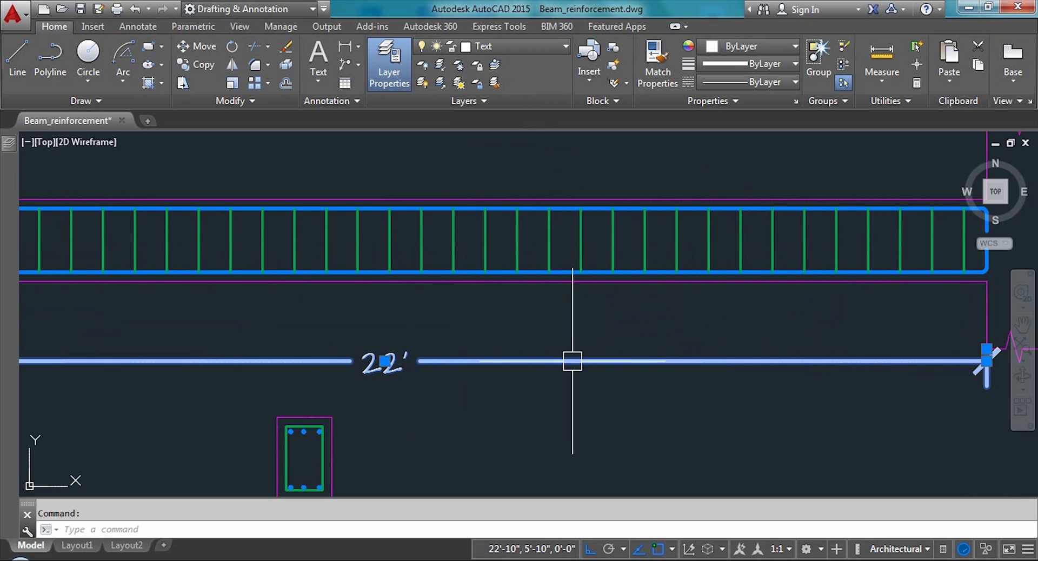
key(Escape)
scroll(690, 352, down, 2)
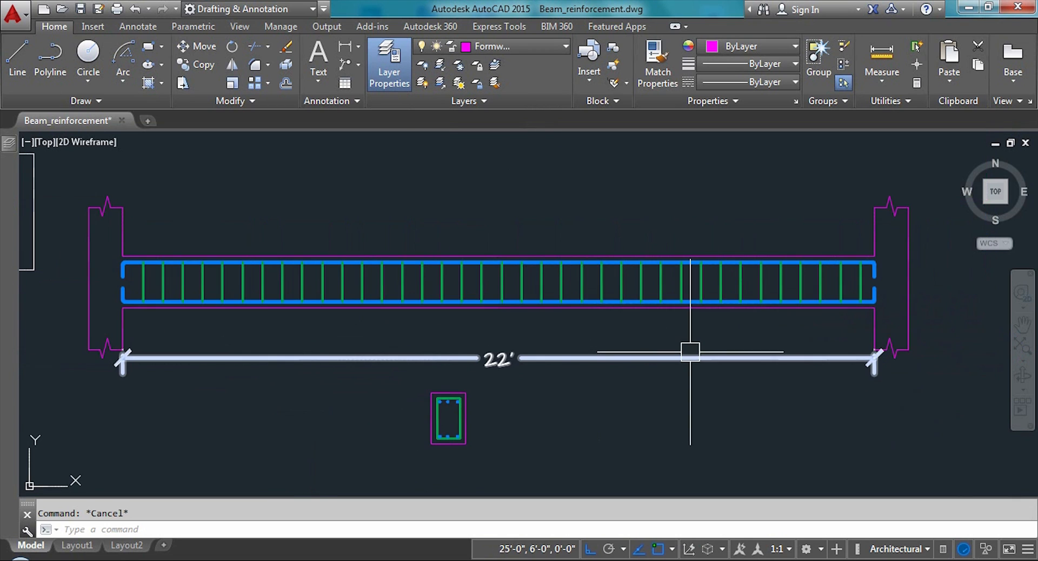
Set the Text layer's lineweight to Default in the layer properties
text(la)
key(Return)
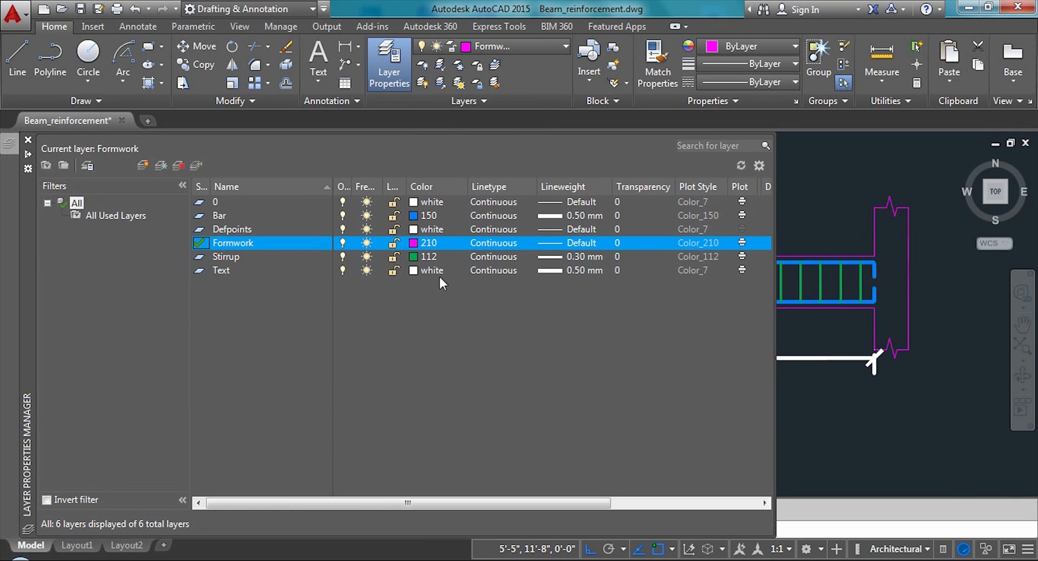
click(426, 270)
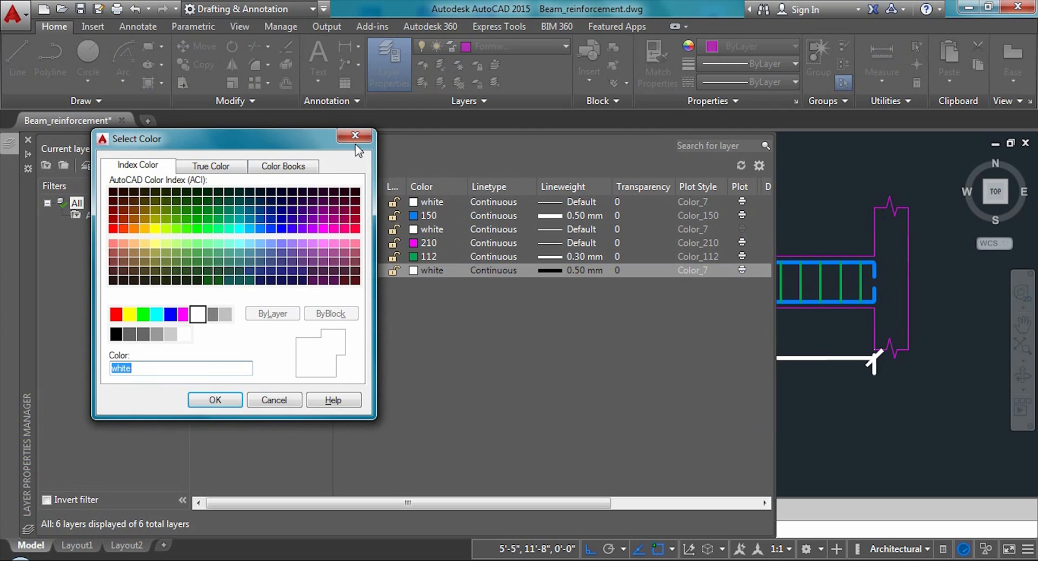
click(354, 138)
click(553, 271)
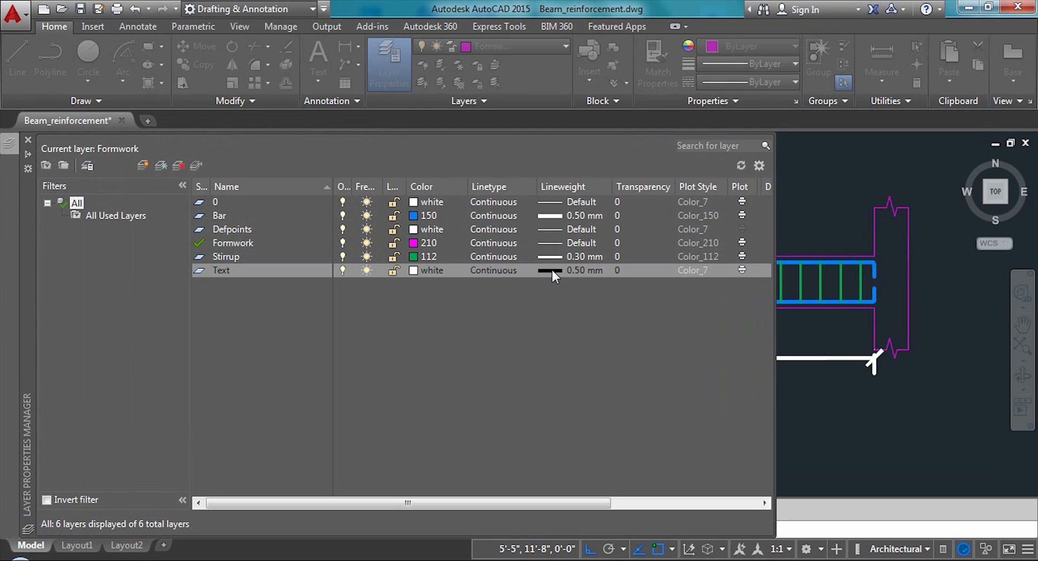
scroll(549, 261, up, 2)
click(500, 203)
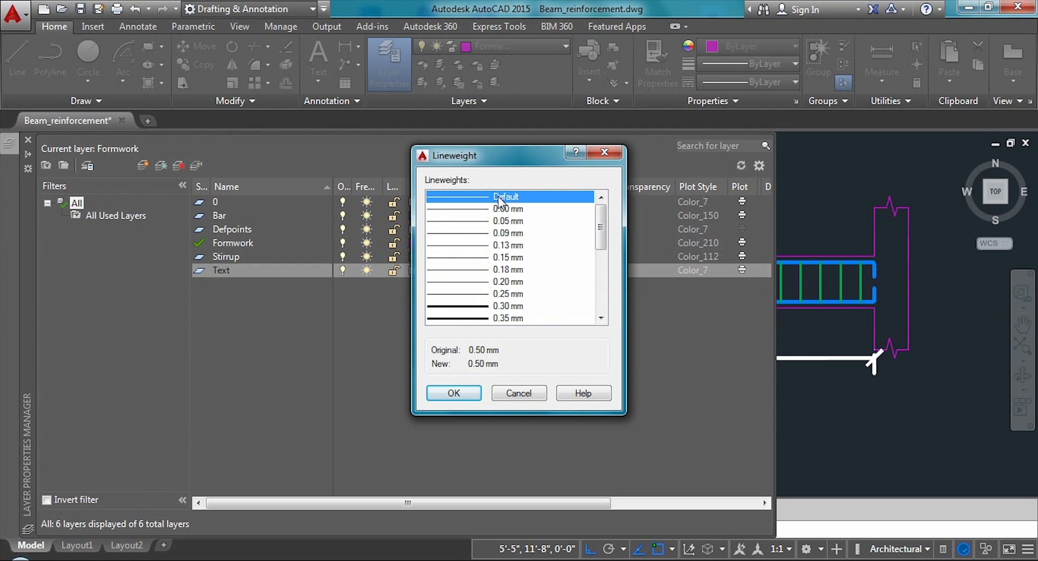
click(453, 392)
click(795, 427)
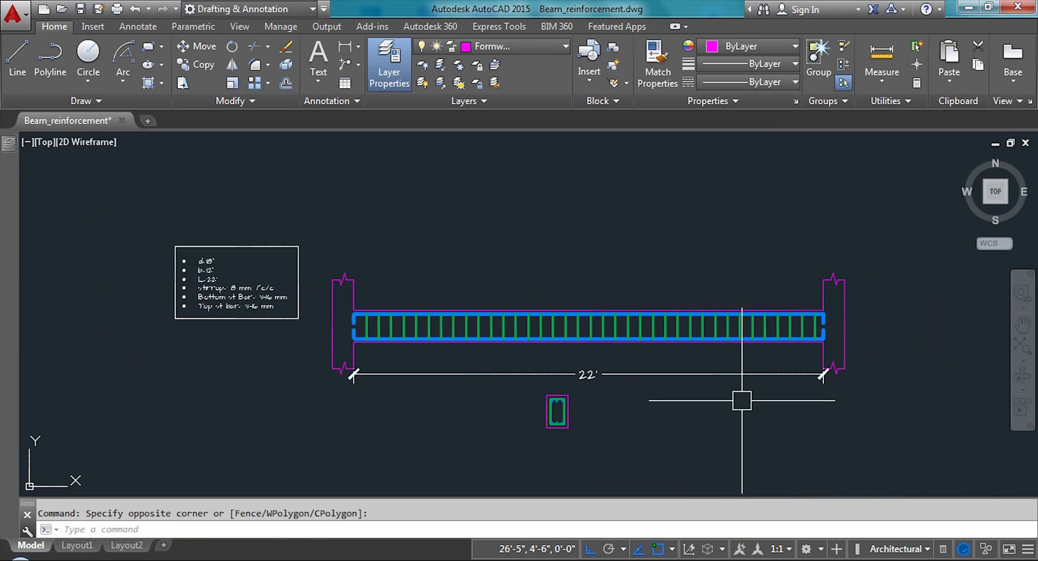
scroll(519, 363, up, 2)
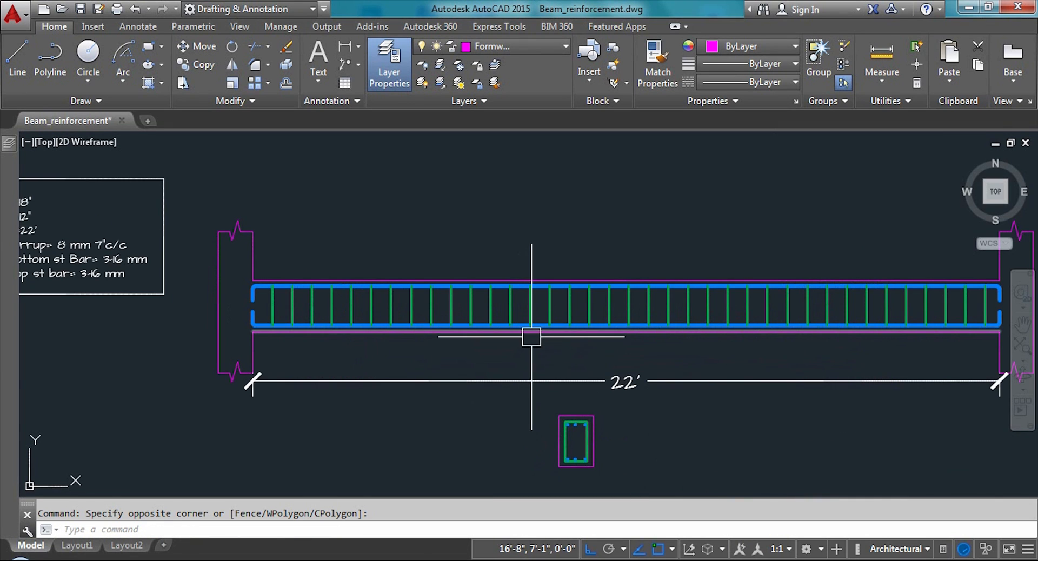
text(l)
key(Return)
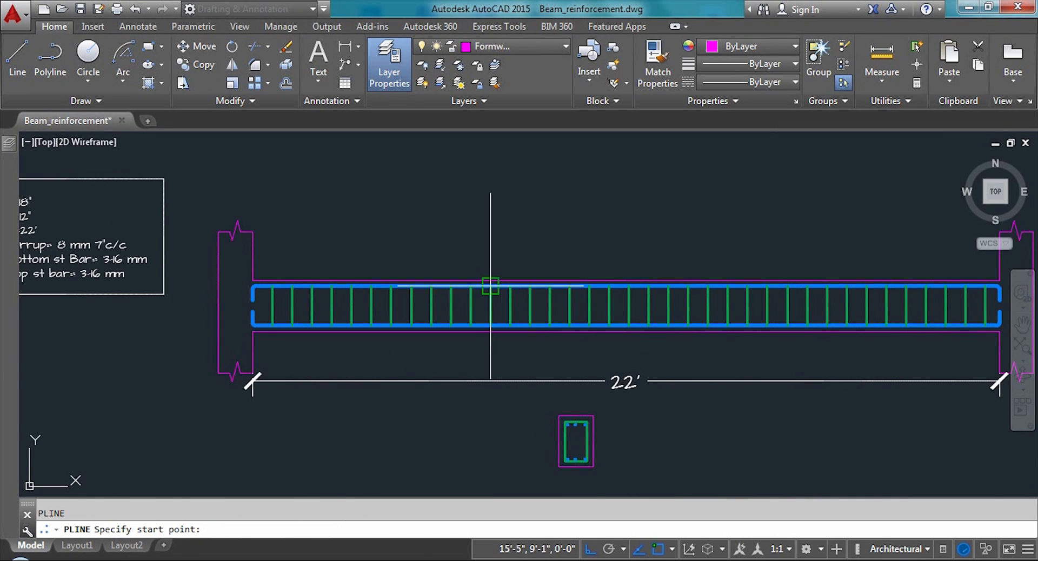
scroll(491, 286, up, 2)
click(487, 227)
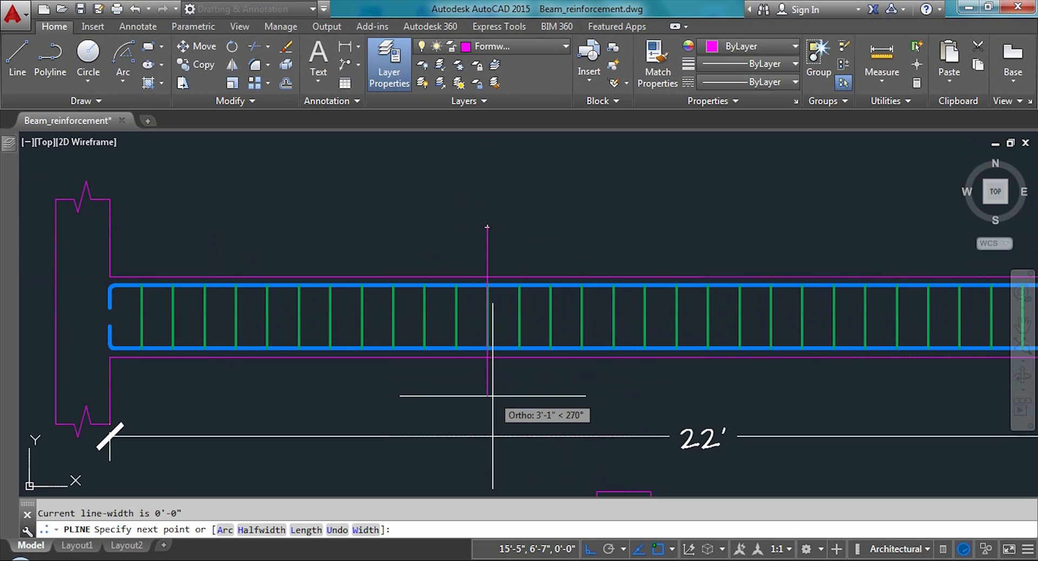
key(Escape)
Make the Text layer current and draw a bracket-shaped section-cut polyline across the beam, with horizontal arms about 1'-1" long above and below it
click(531, 46)
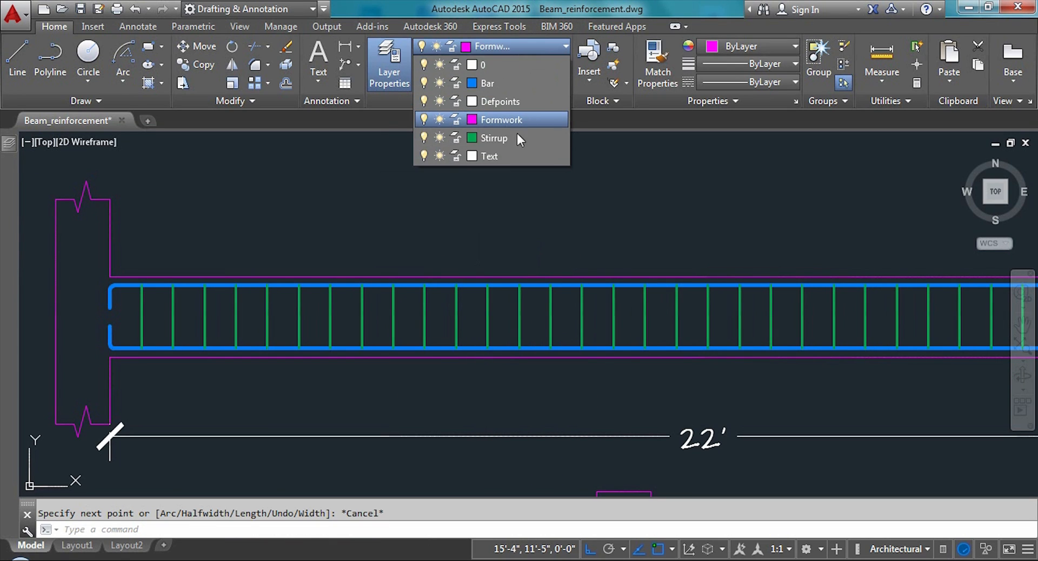
click(509, 156)
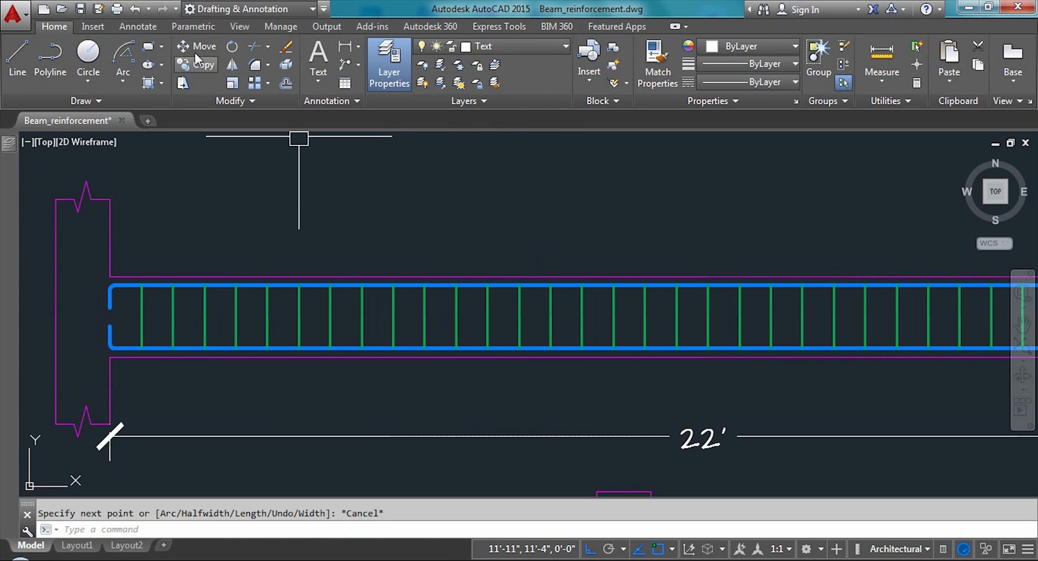
click(47, 56)
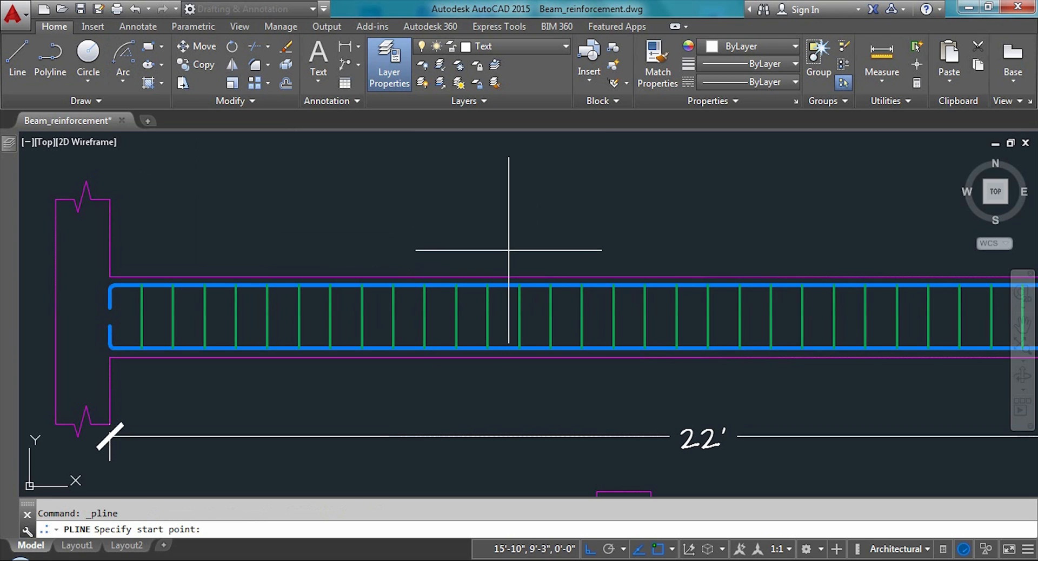
click(448, 262)
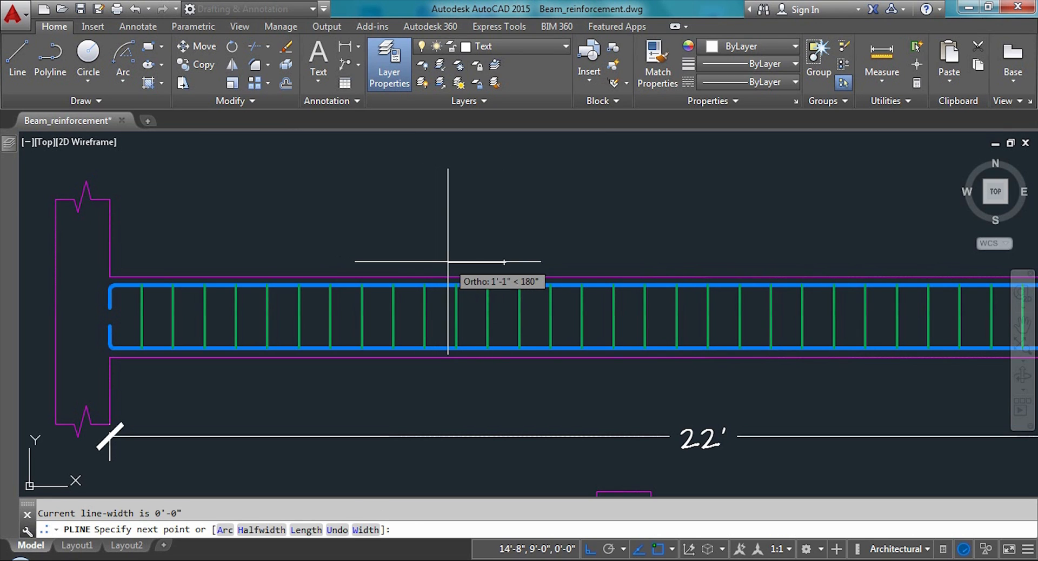
click(448, 382)
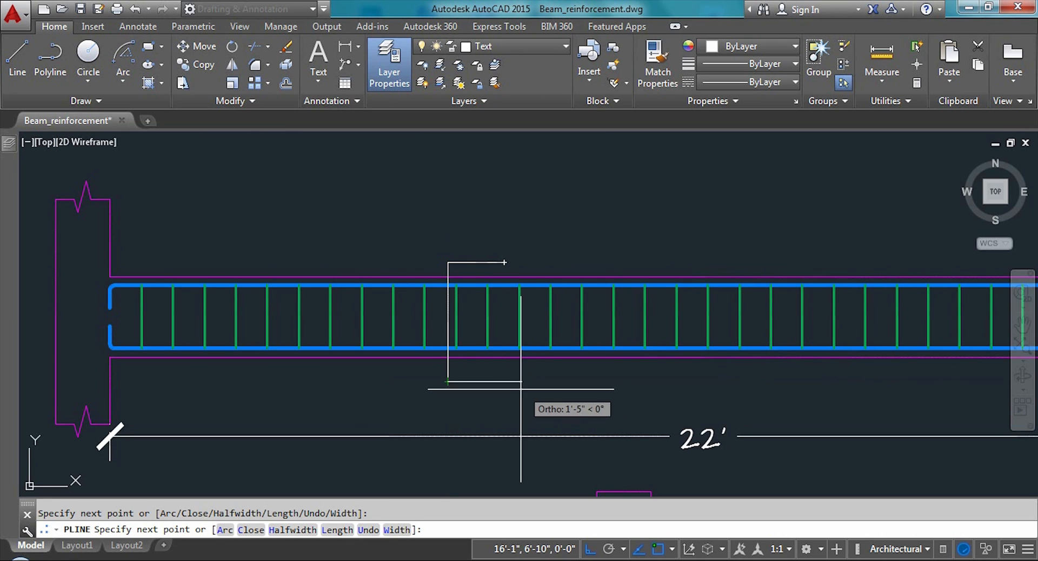
key(Escape)
scroll(516, 324, up, 2)
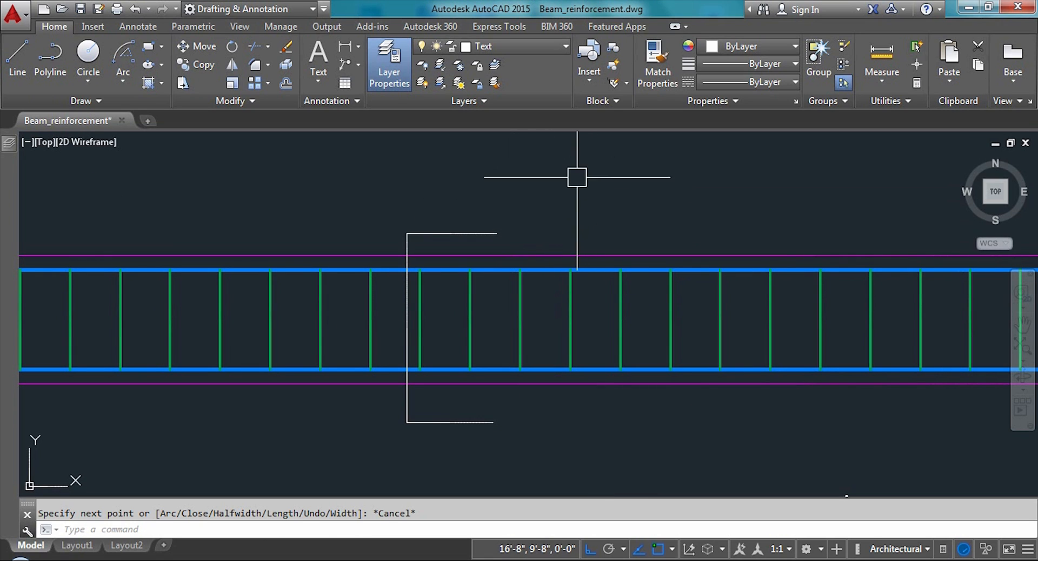
Add the single-line text X, about 6 inches high and unrotated, and place it at the end of the section mark's upper arm
click(321, 74)
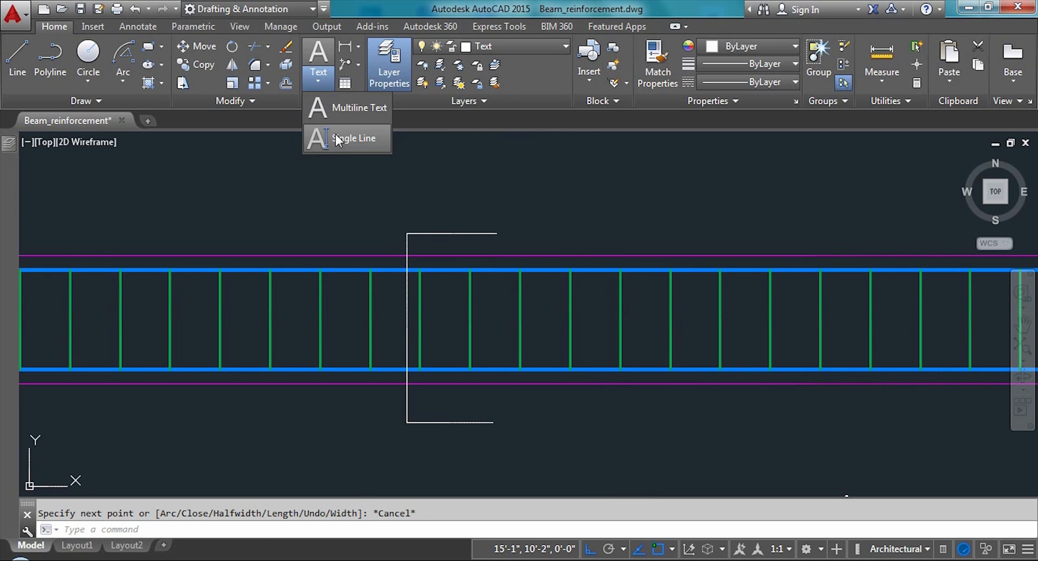
click(335, 135)
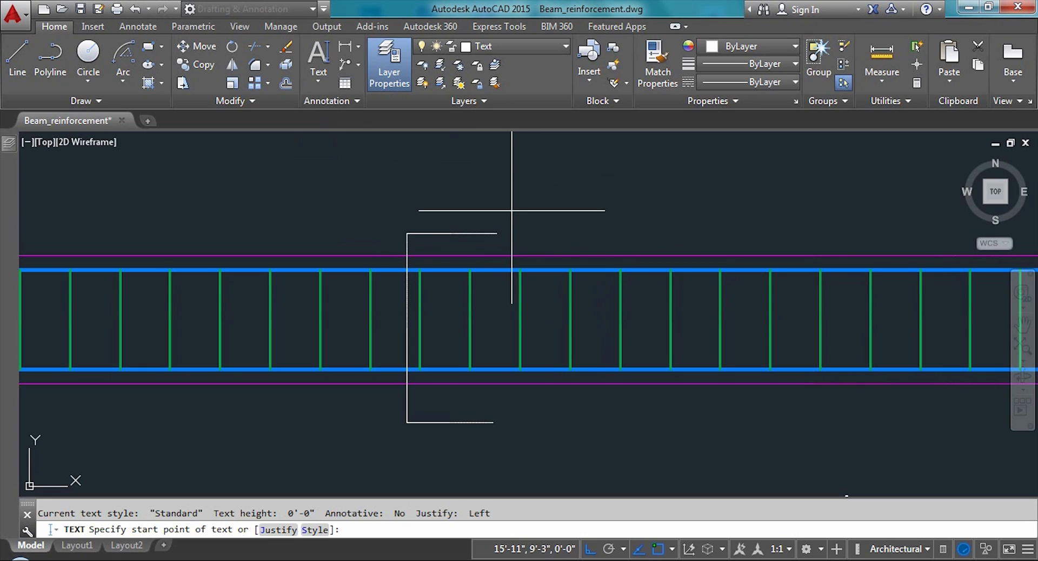
click(511, 210)
click(555, 218)
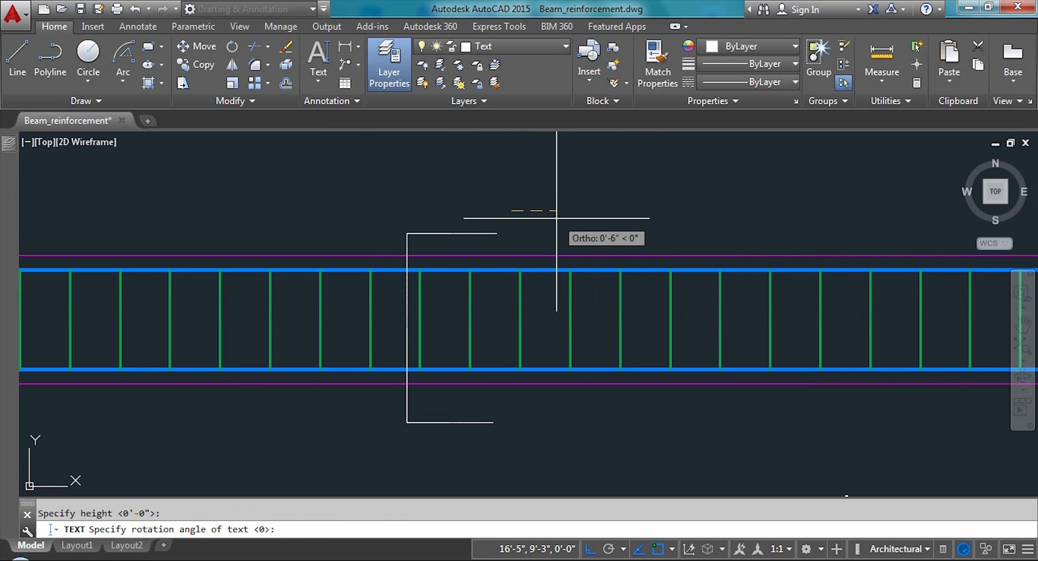
key(Return)
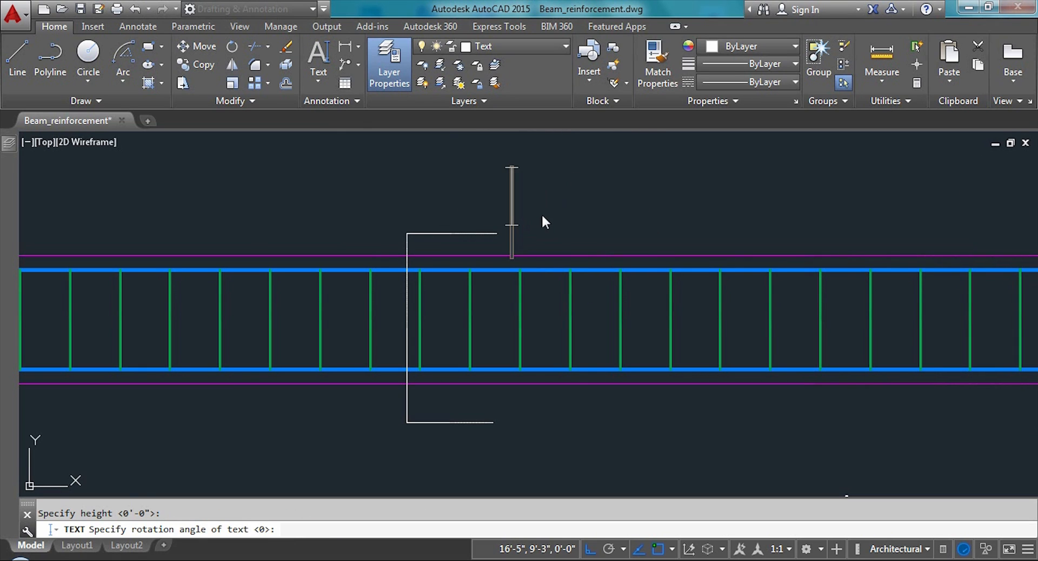
text(X)
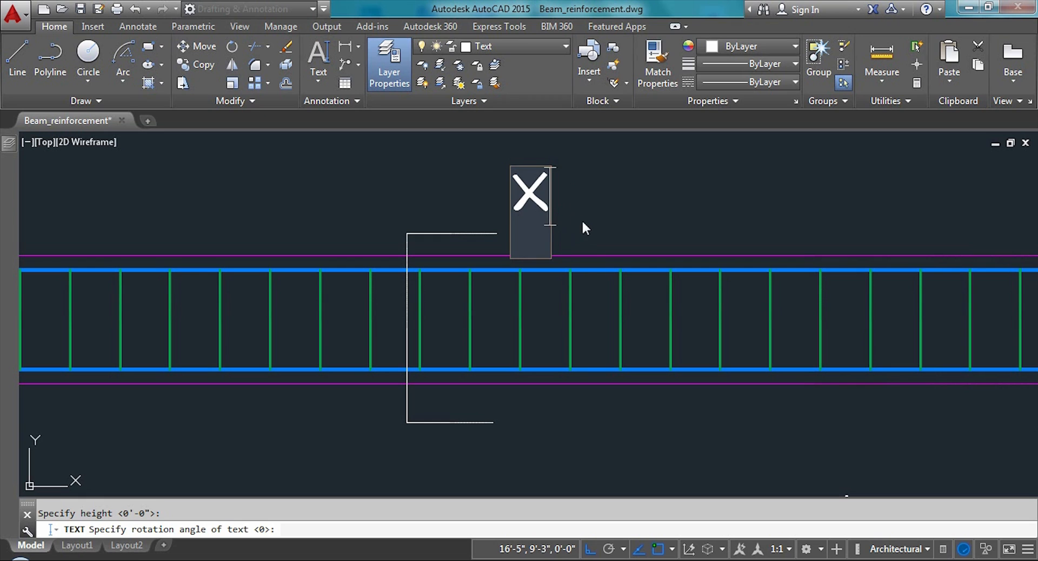
click(590, 265)
key(Return)
click(532, 189)
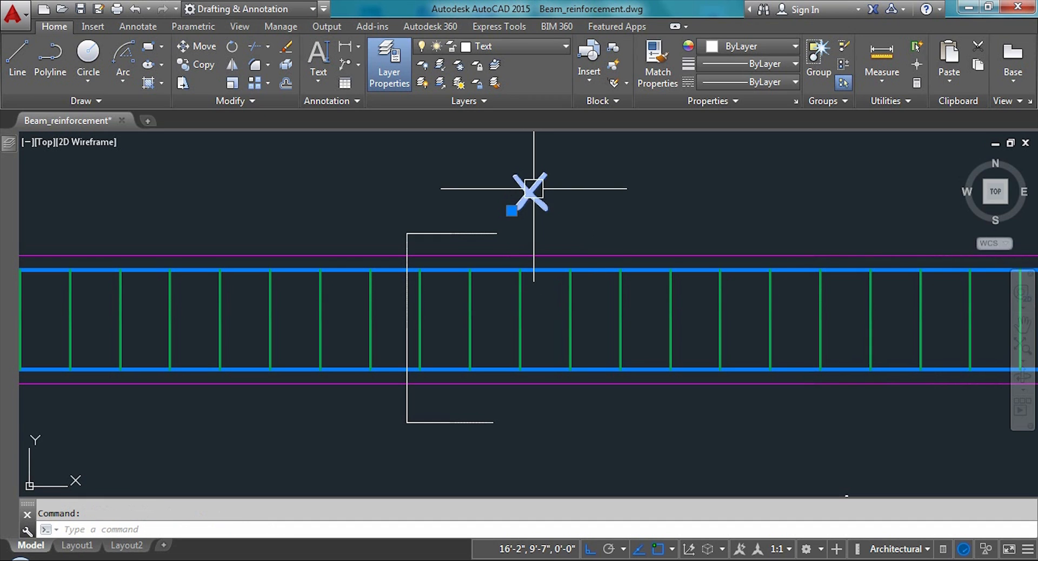
drag(534, 189, 521, 244)
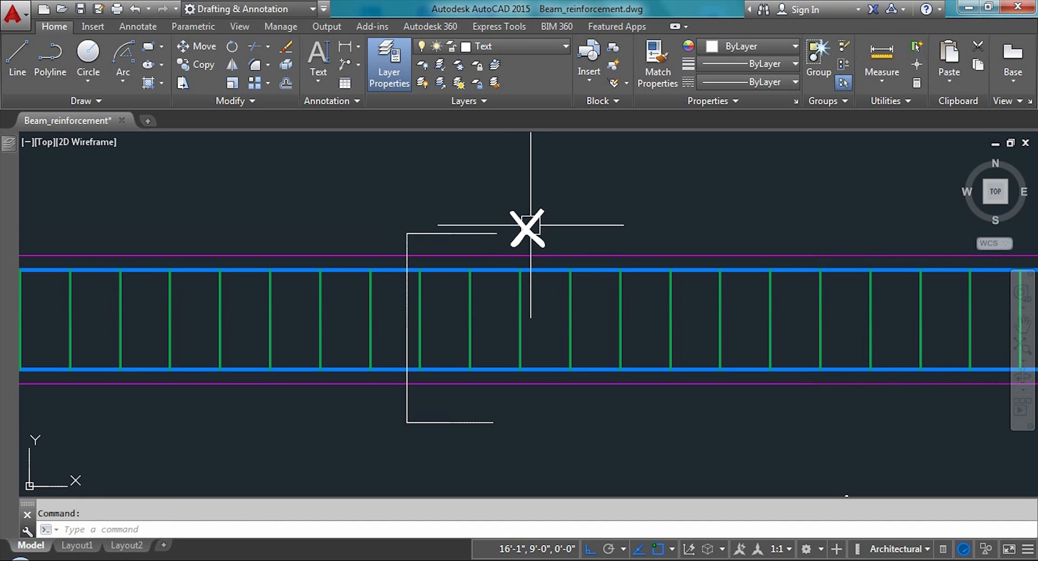
Copy the X label down to the end of the section mark's lower arm and align it there
drag(536, 226, 530, 423)
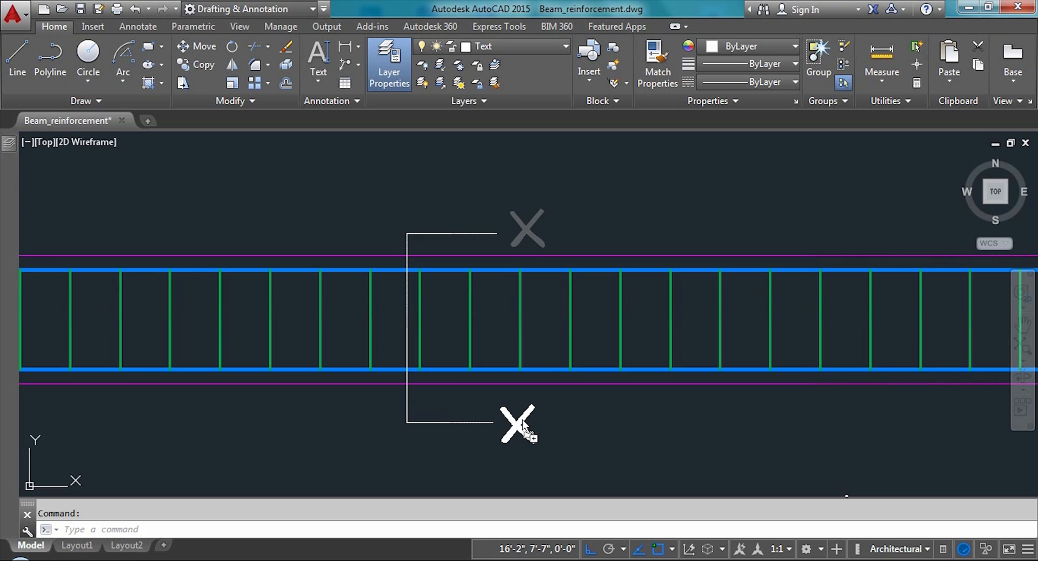
drag(523, 428, 516, 422)
scroll(416, 239, down, 4)
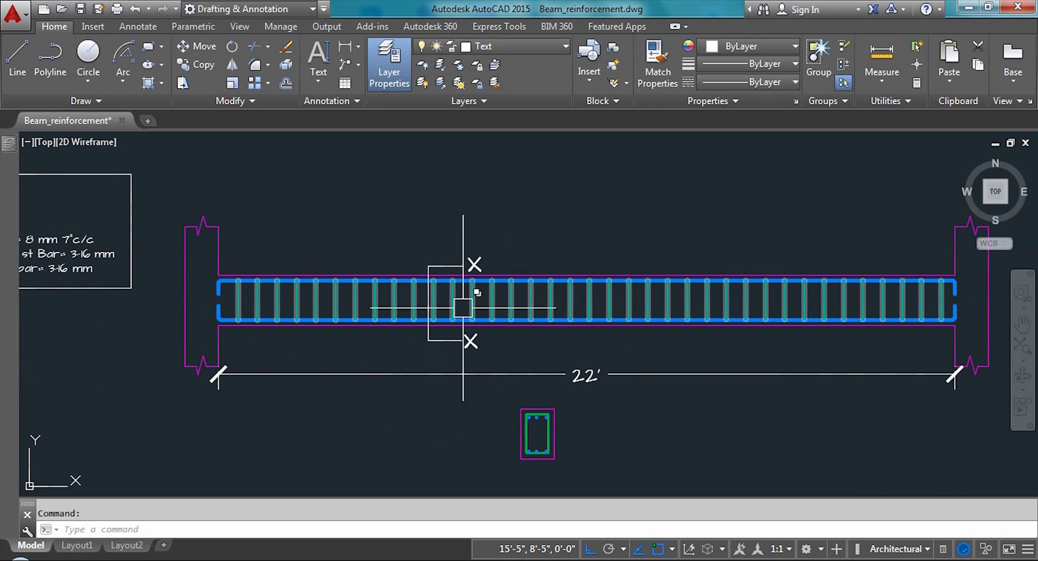
Add a linear dimension for the cross-section's outer width, placed just above its top edge
scroll(519, 470, up, 3)
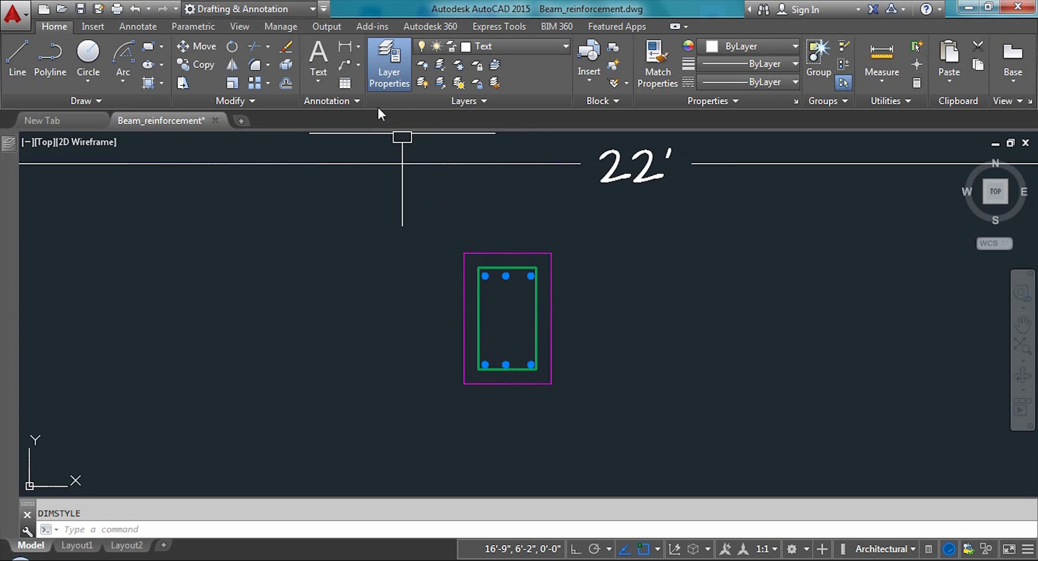
click(359, 50)
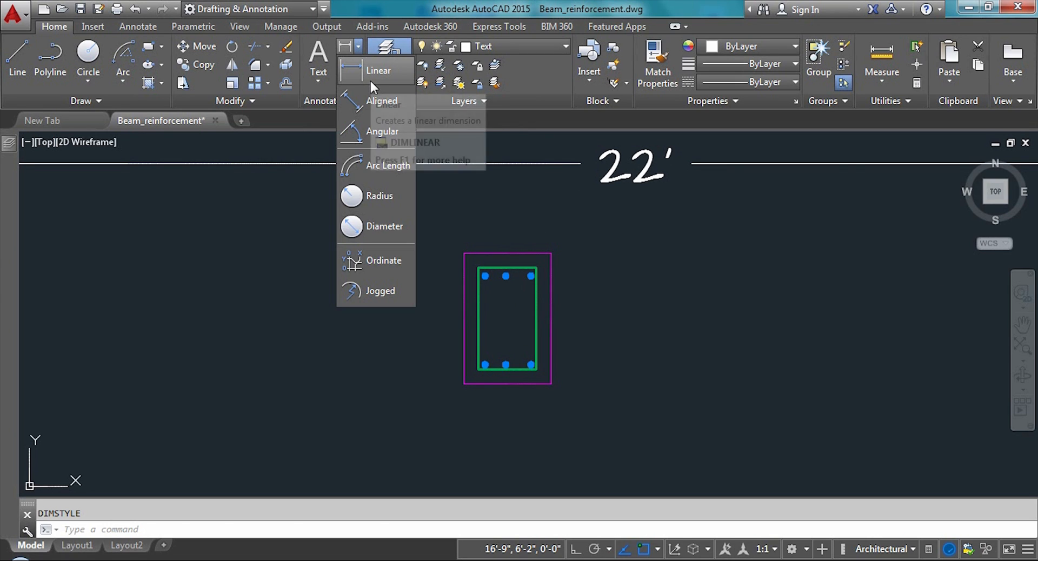
click(371, 80)
click(464, 253)
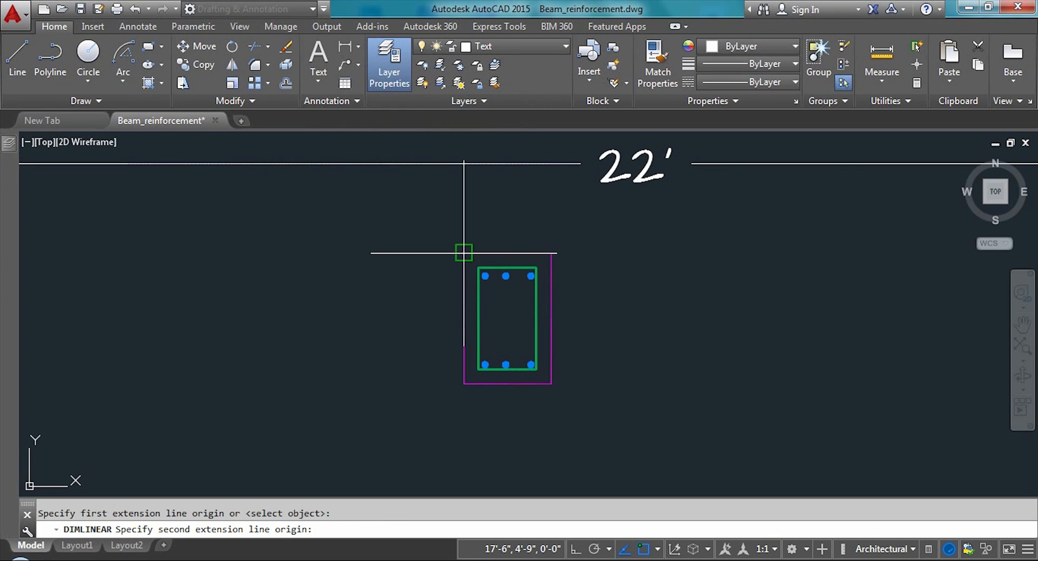
click(551, 253)
scroll(549, 215, up, 2)
click(542, 218)
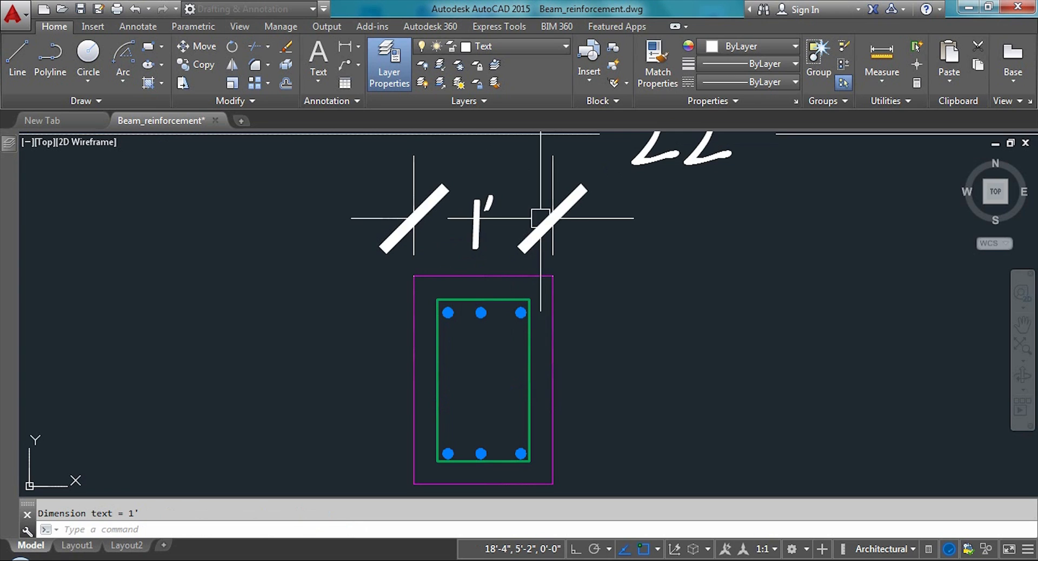
Add a vertical linear dimension for the cross-section's outer height, placed just beyond its right edge
click(352, 47)
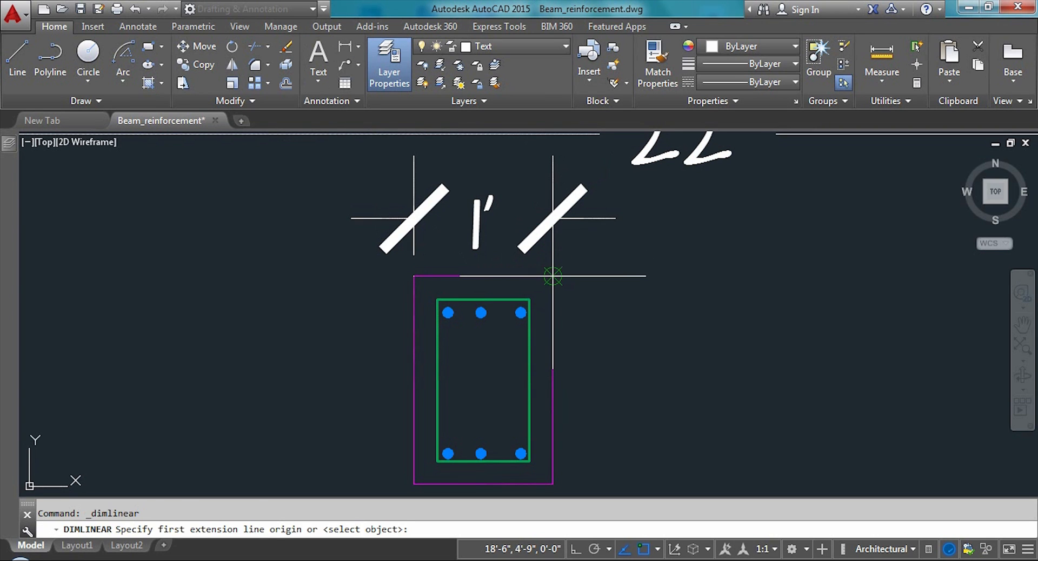
click(553, 276)
click(553, 485)
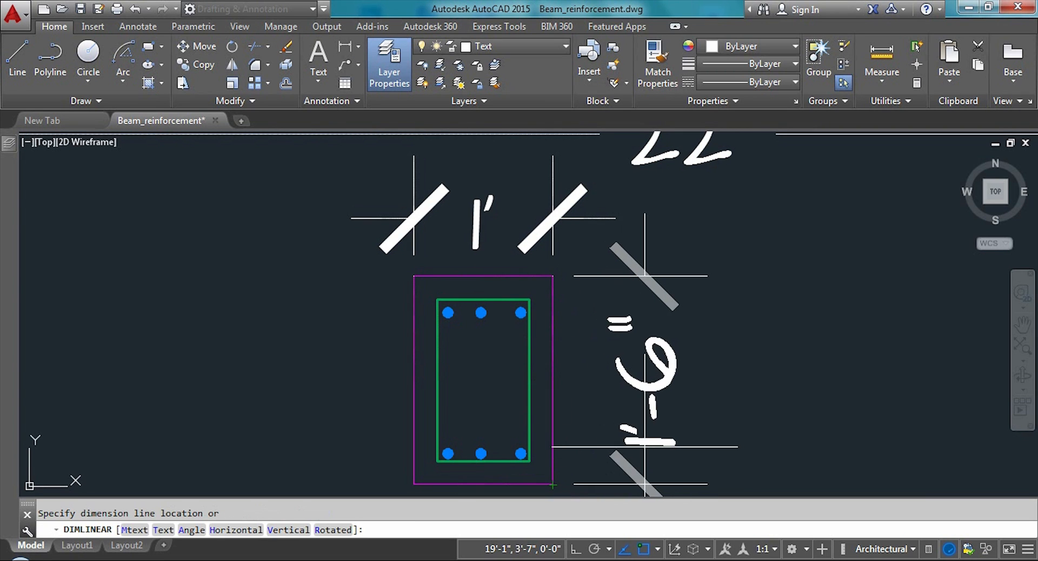
click(672, 296)
scroll(672, 297, down, 4)
scroll(622, 301, up, 2)
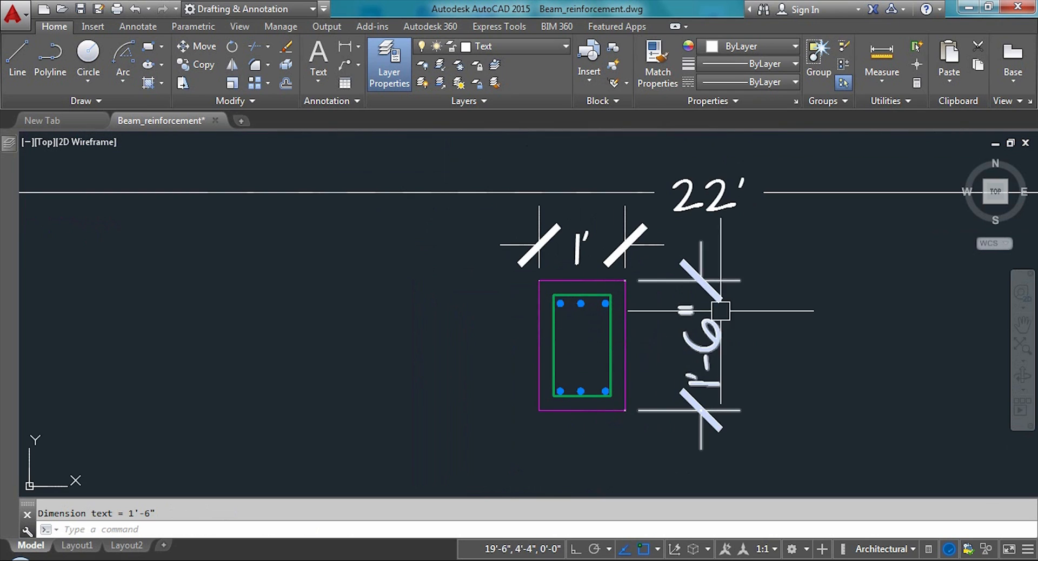
scroll(703, 395, down, 2)
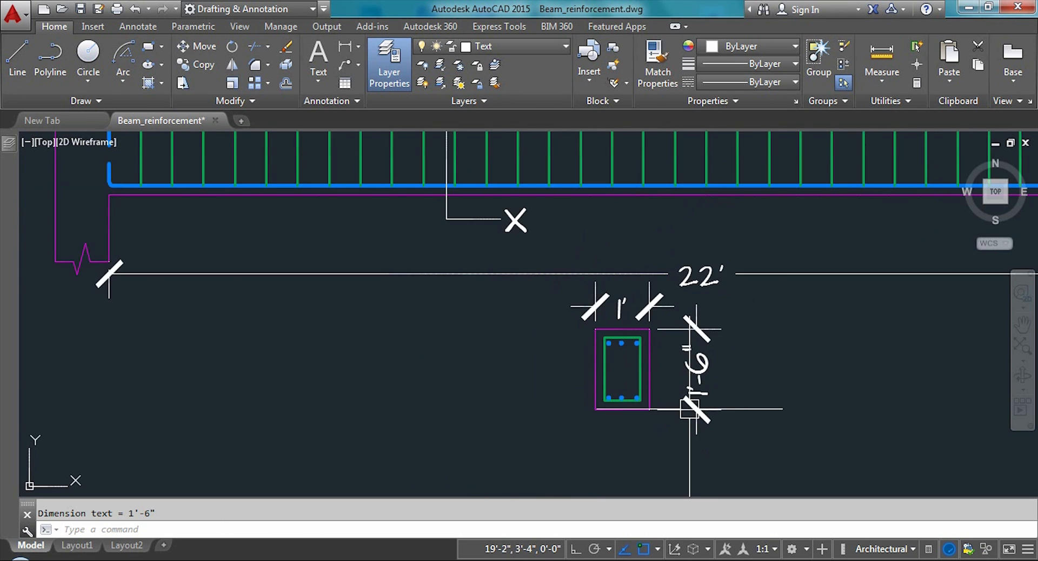
Add a multileader from the stirrup's left side, landing outside the section, with the text 8 mm 7" c/c
scroll(695, 403, up, 2)
scroll(550, 401, down, 1)
scroll(550, 401, up, 3)
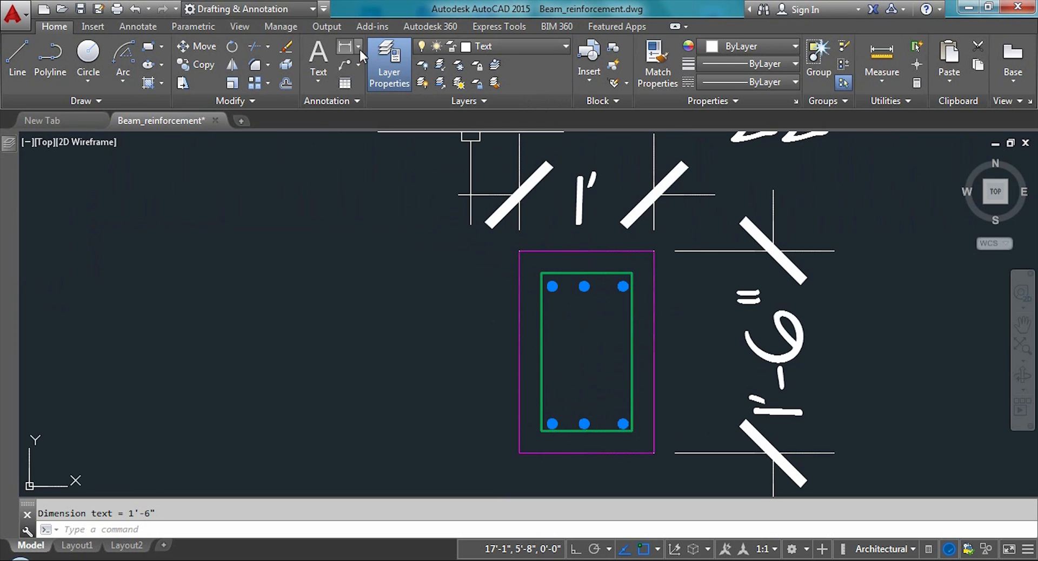
click(358, 65)
click(374, 87)
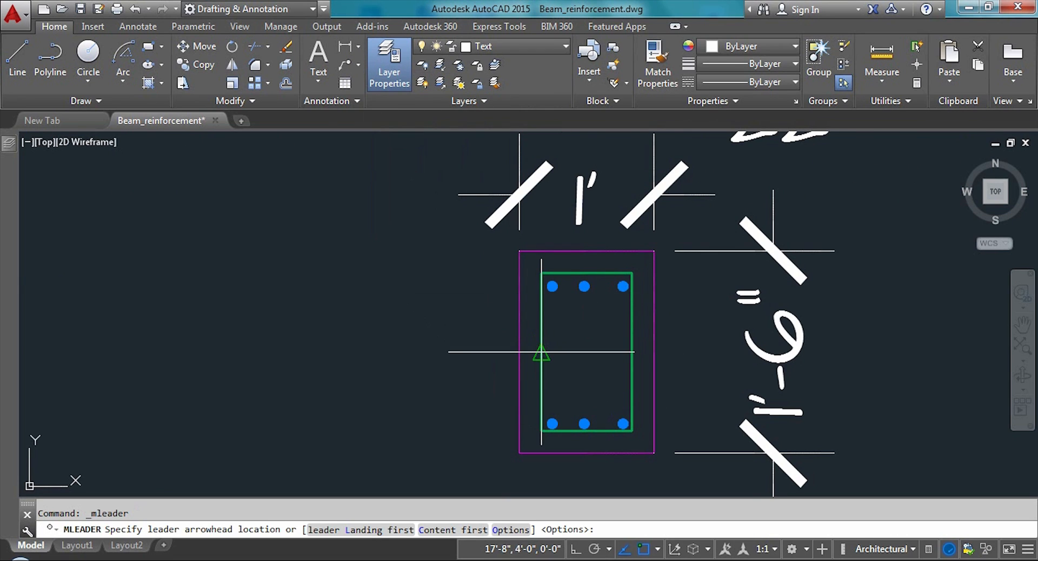
click(541, 375)
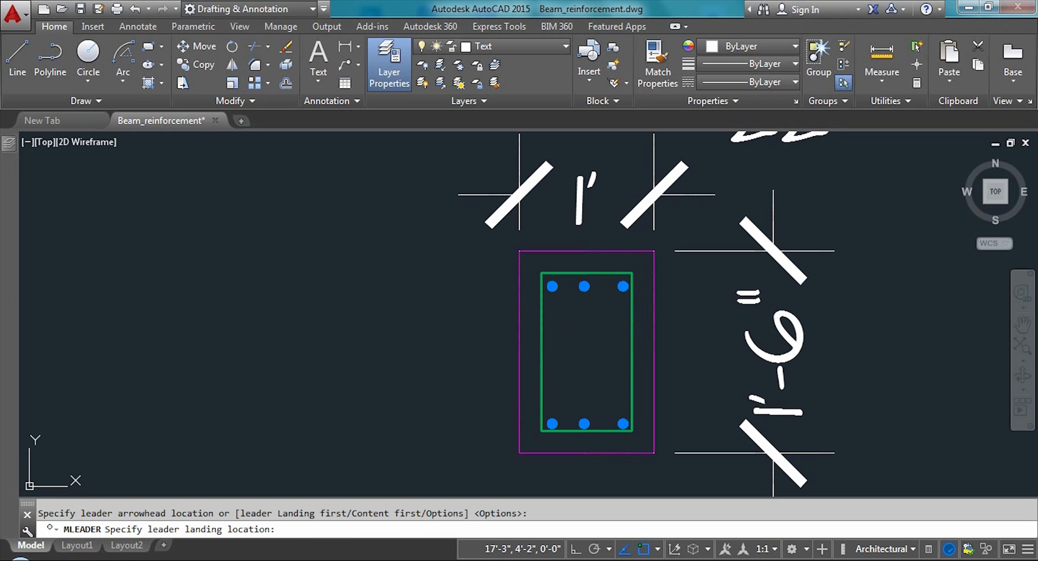
click(486, 331)
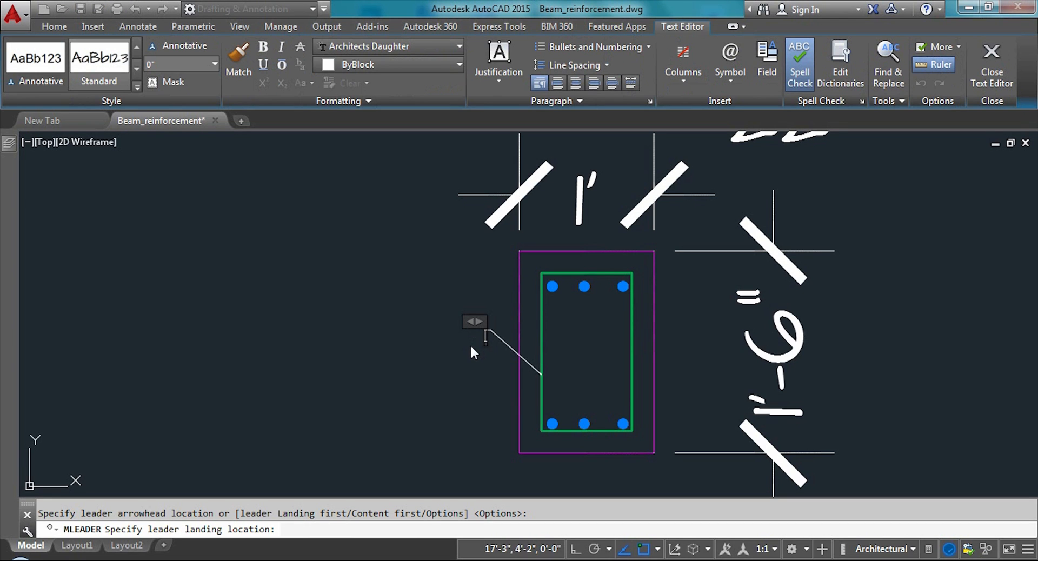
scroll(464, 348, down, 8)
scroll(193, 206, up, 8)
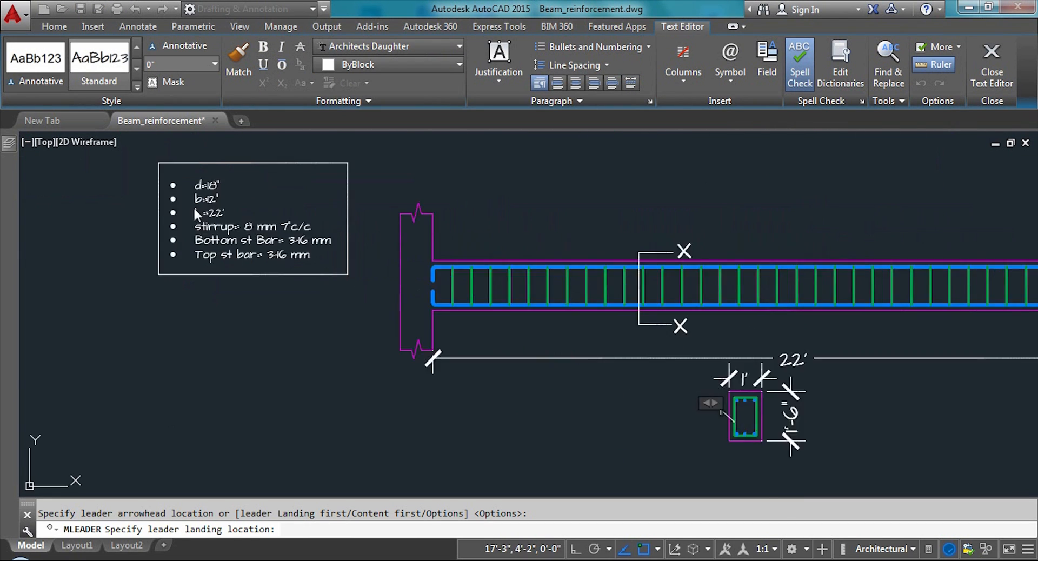
scroll(355, 247, down, 5)
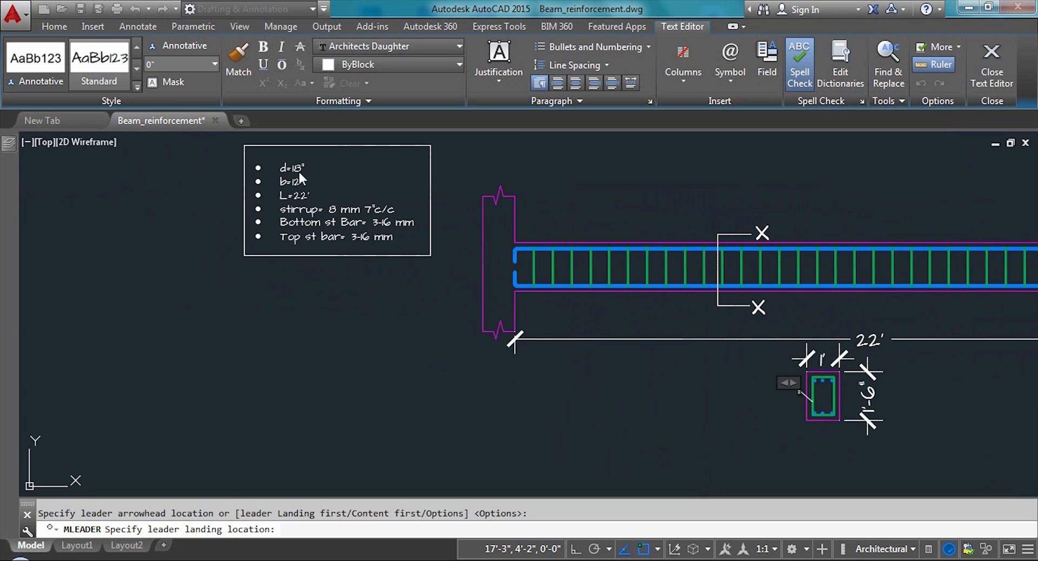
scroll(826, 389, up, 6)
scroll(590, 351, down, 3)
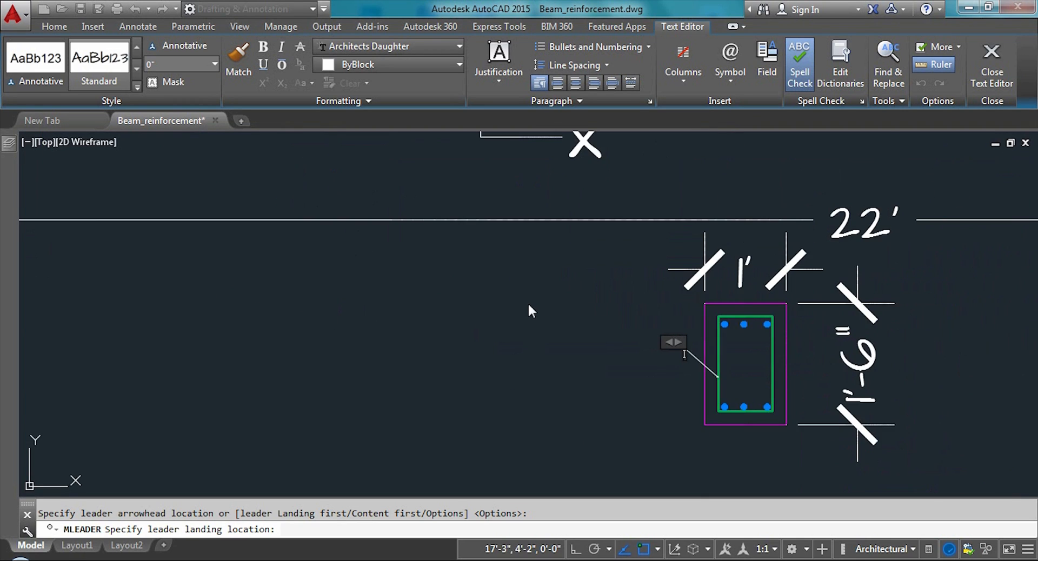
scroll(674, 359, up, 3)
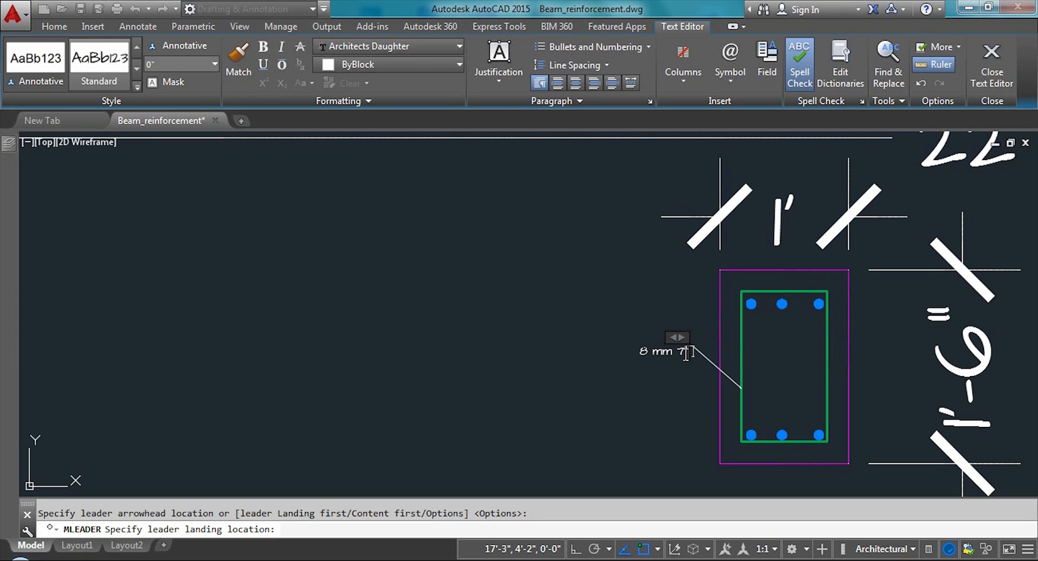
text(' c/c)
Set the text height of the 8 mm 7" c/c stirrup note to 1" and finish editing it
scroll(663, 360, up, 3)
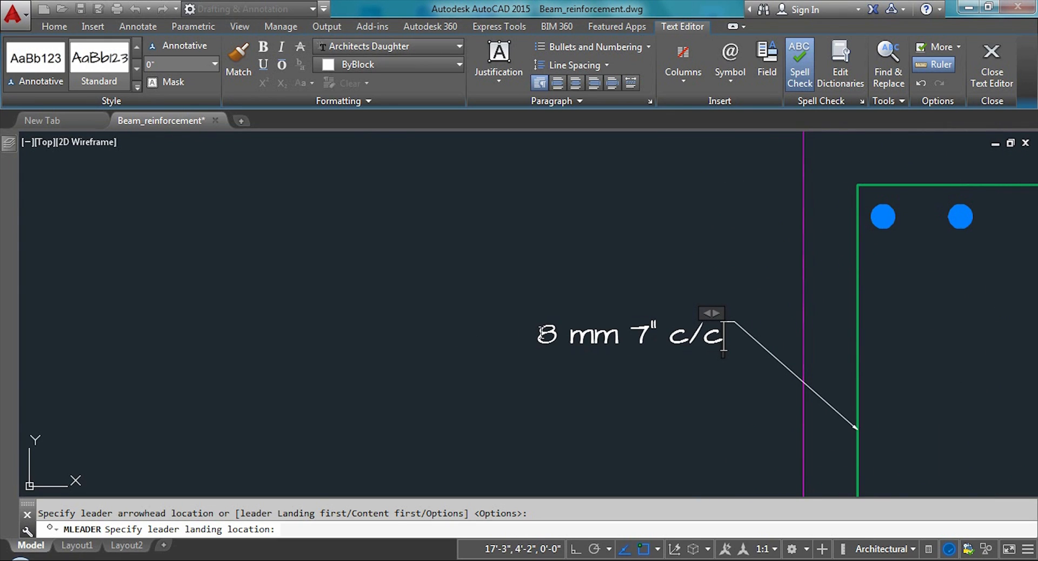
drag(539, 336, 736, 336)
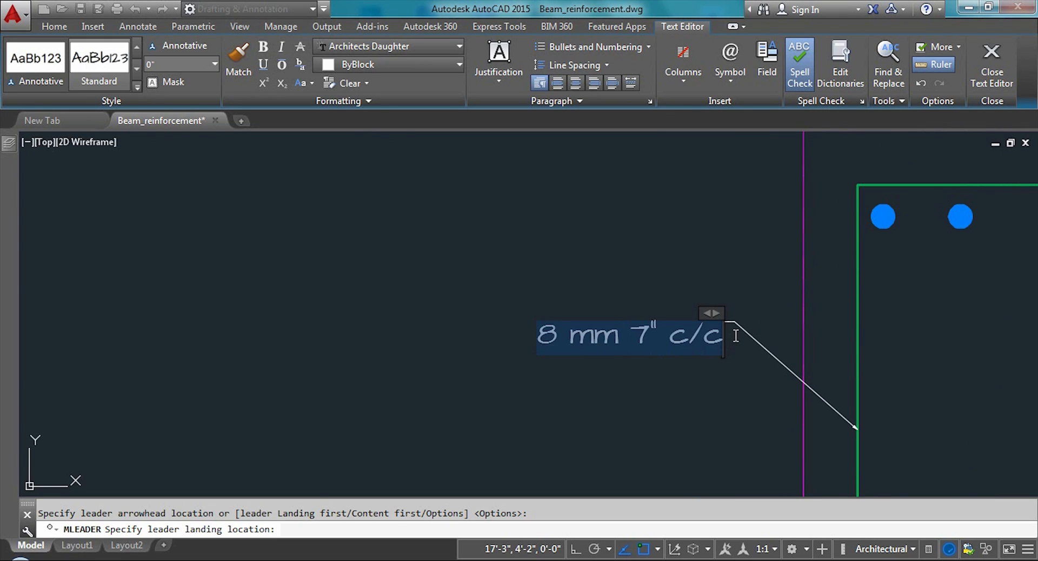
click(216, 64)
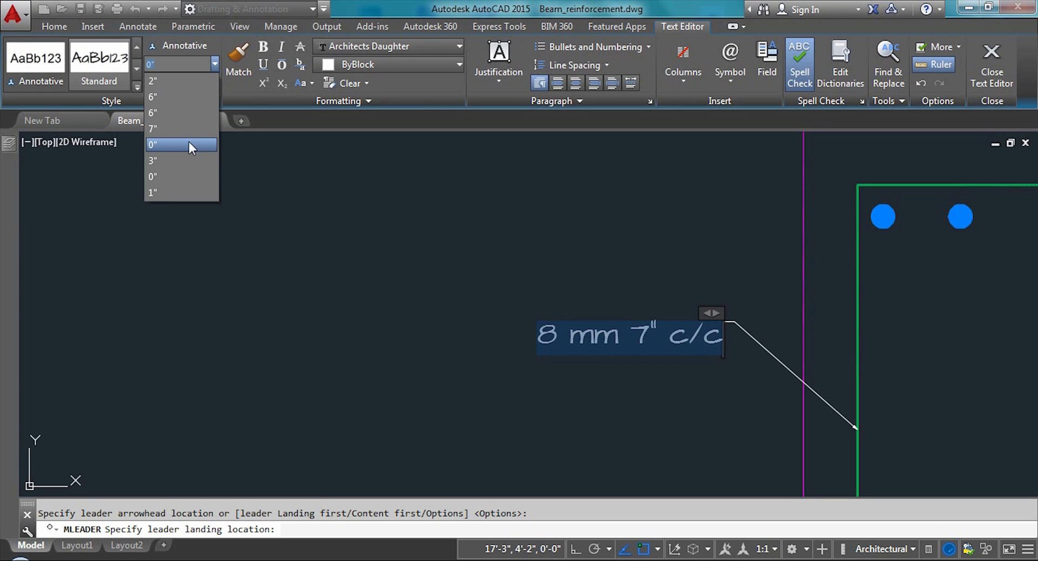
click(170, 193)
click(462, 384)
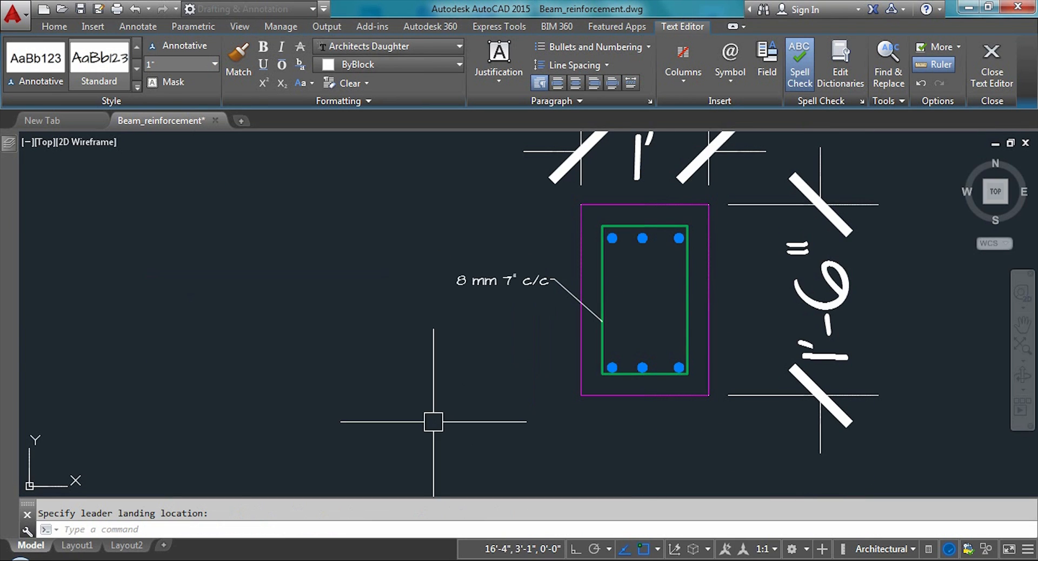
Draw a V-shaped polyline from the top-left bar to a point inside the stirrup and up to the top-middle bar
scroll(482, 274, down, 3)
scroll(541, 313, up, 5)
scroll(541, 313, down, 2)
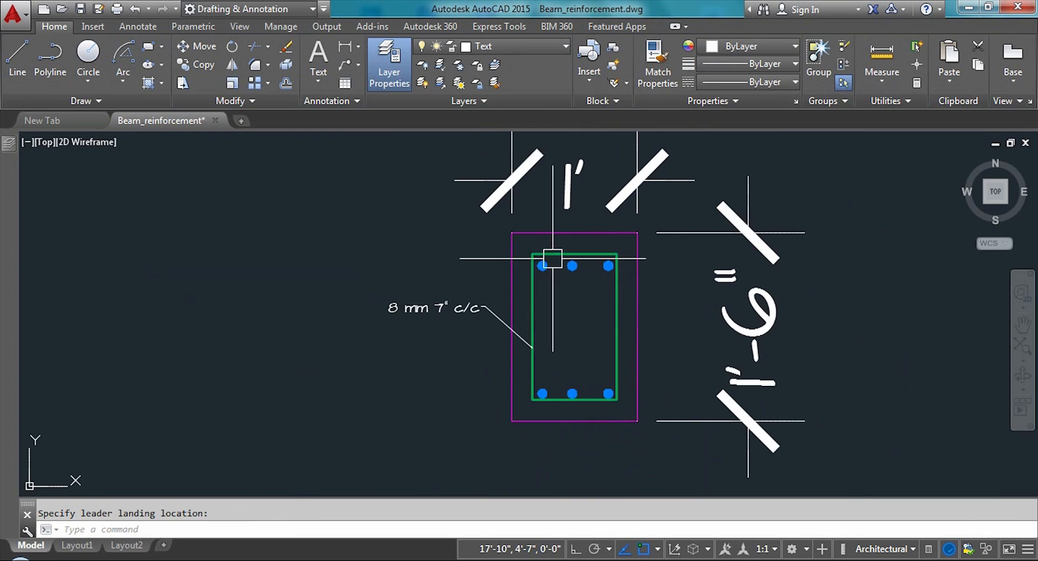
scroll(550, 255, up, 2)
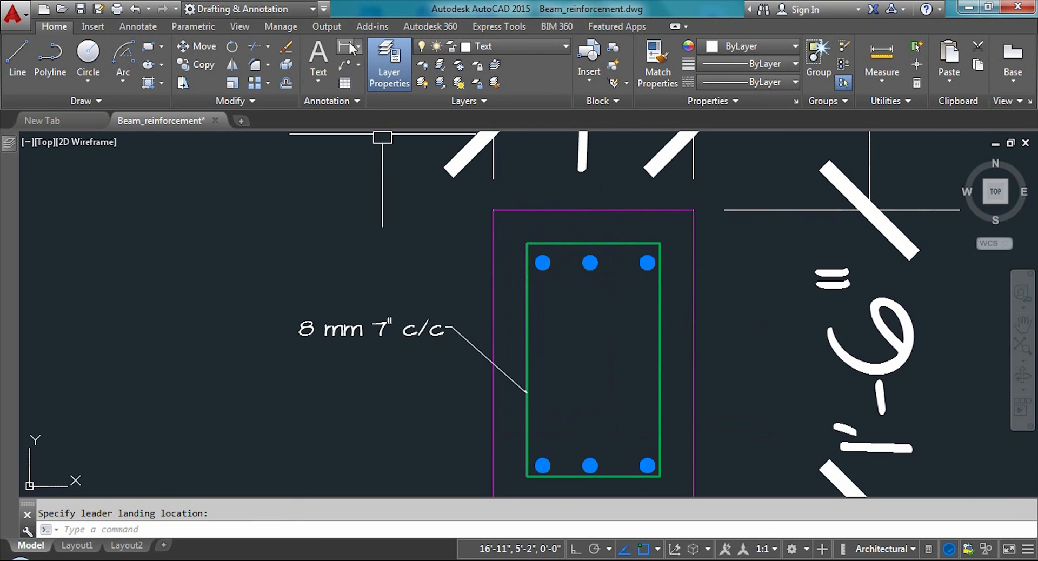
click(314, 79)
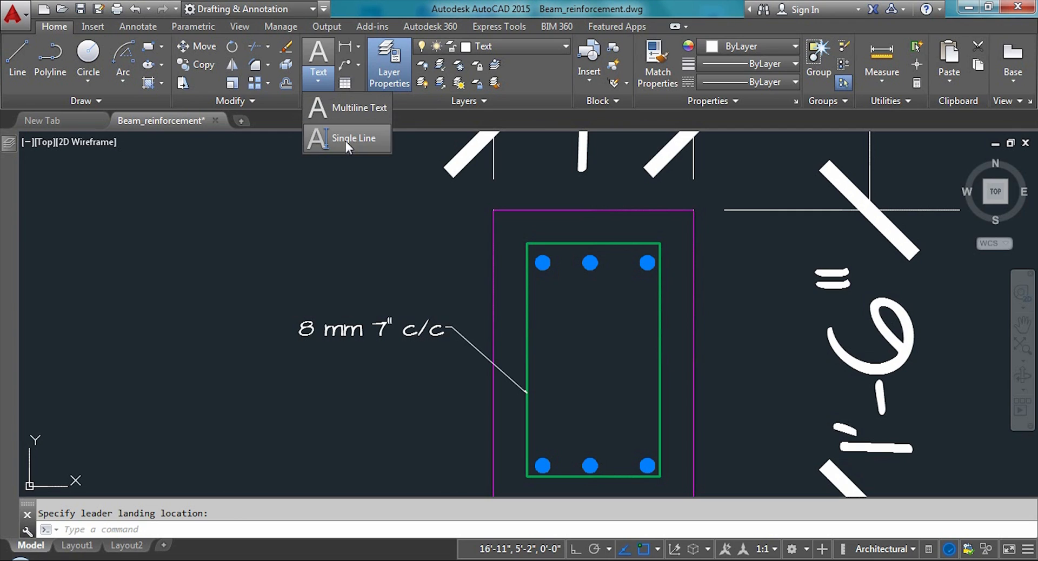
click(50, 67)
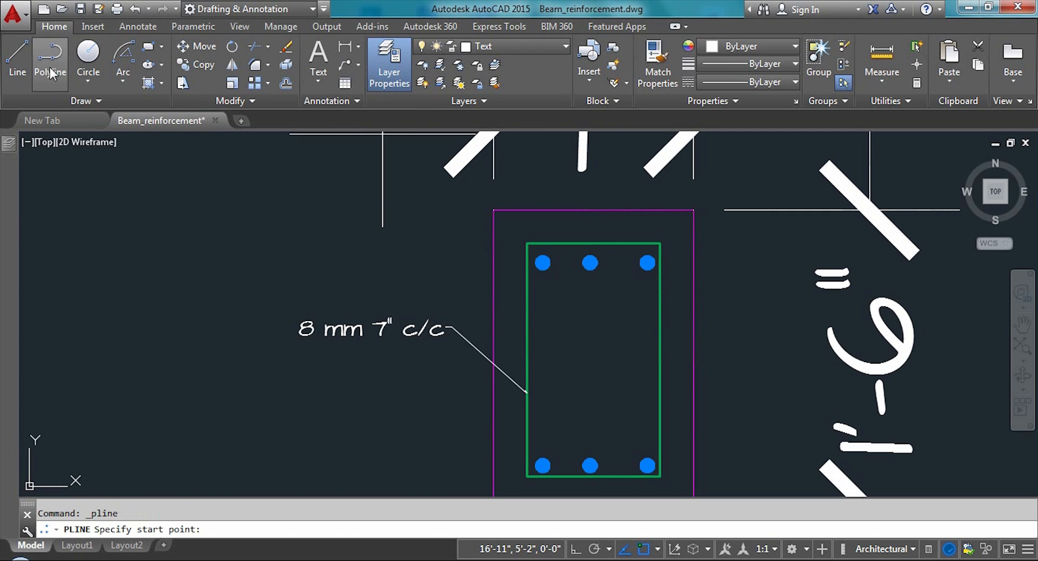
scroll(598, 335, up, 2)
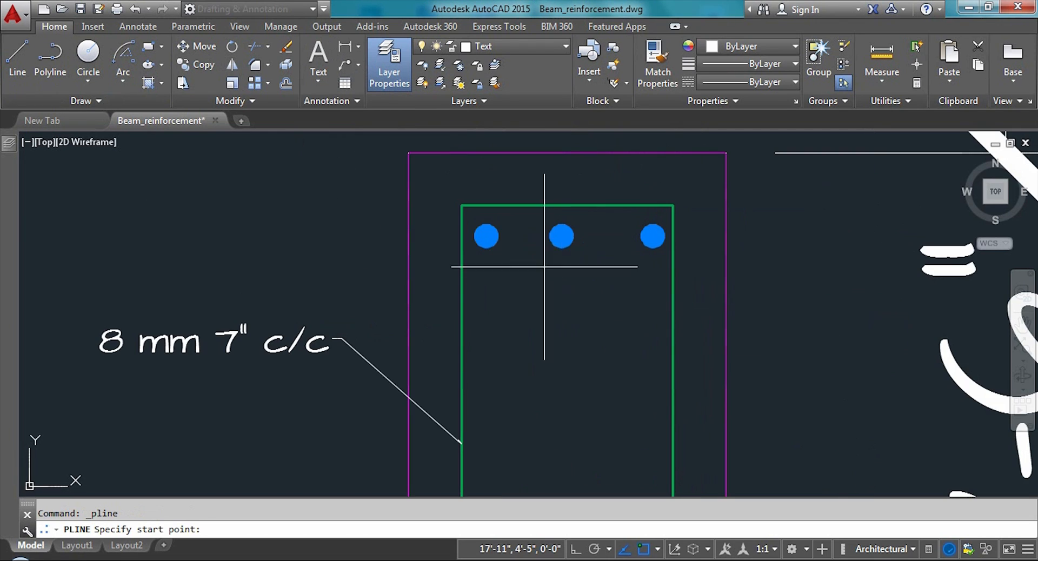
click(488, 243)
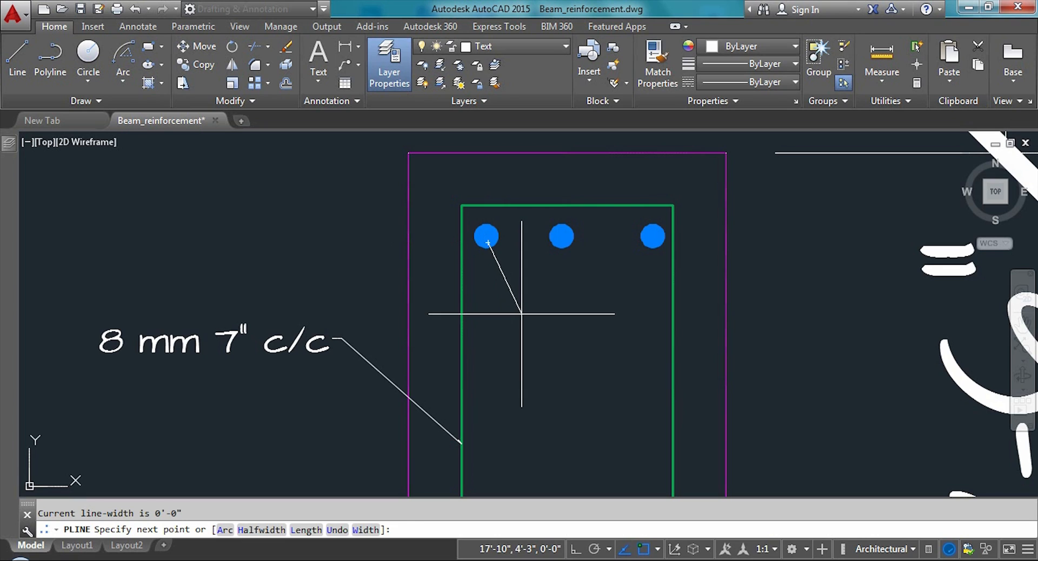
click(522, 314)
click(560, 242)
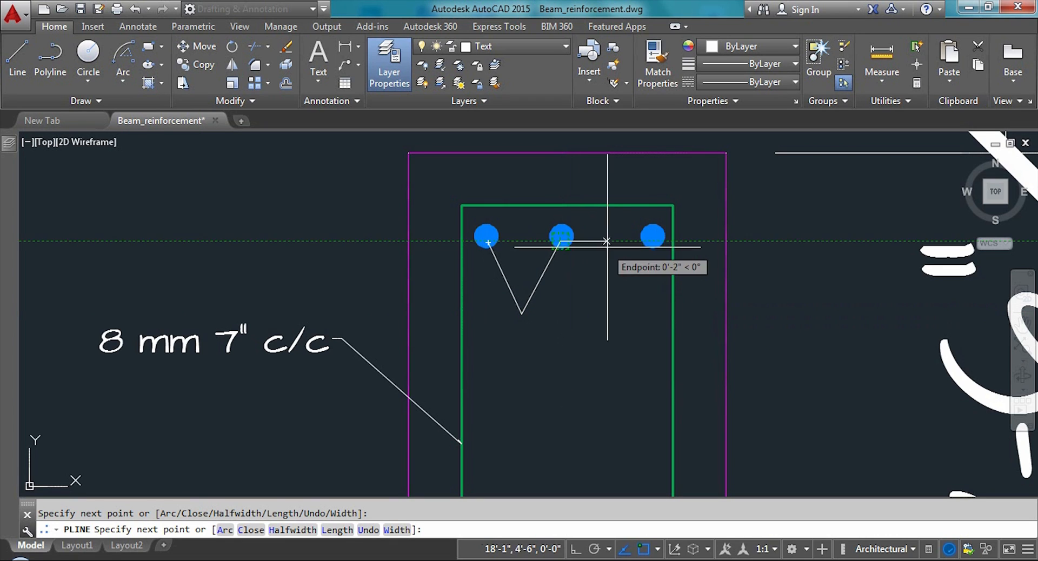
key(Escape)
Draw another polyline from the top-right bar to the vertex of the V below the top bars
right_click(592, 264)
click(638, 275)
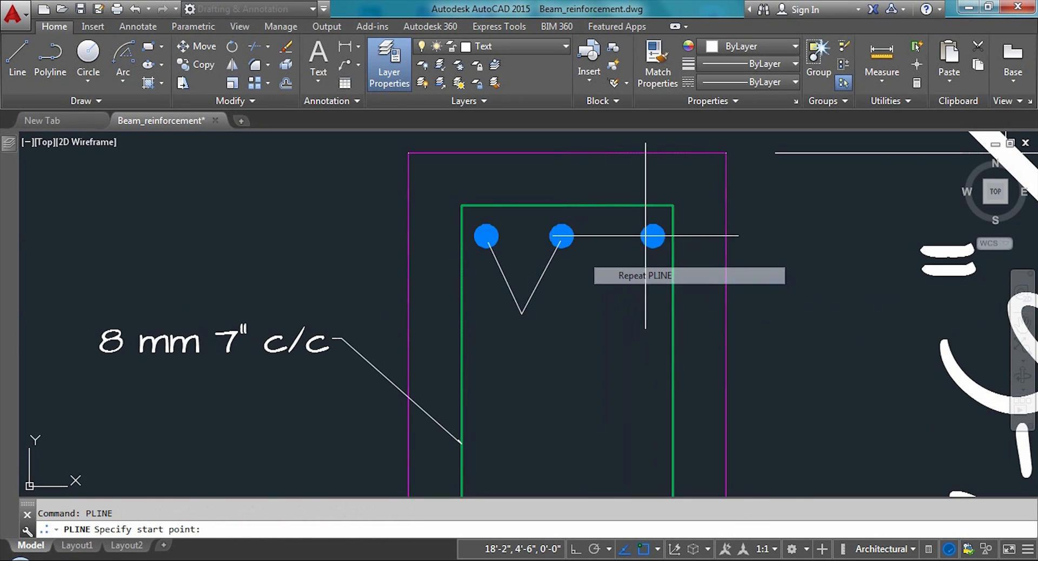
click(653, 239)
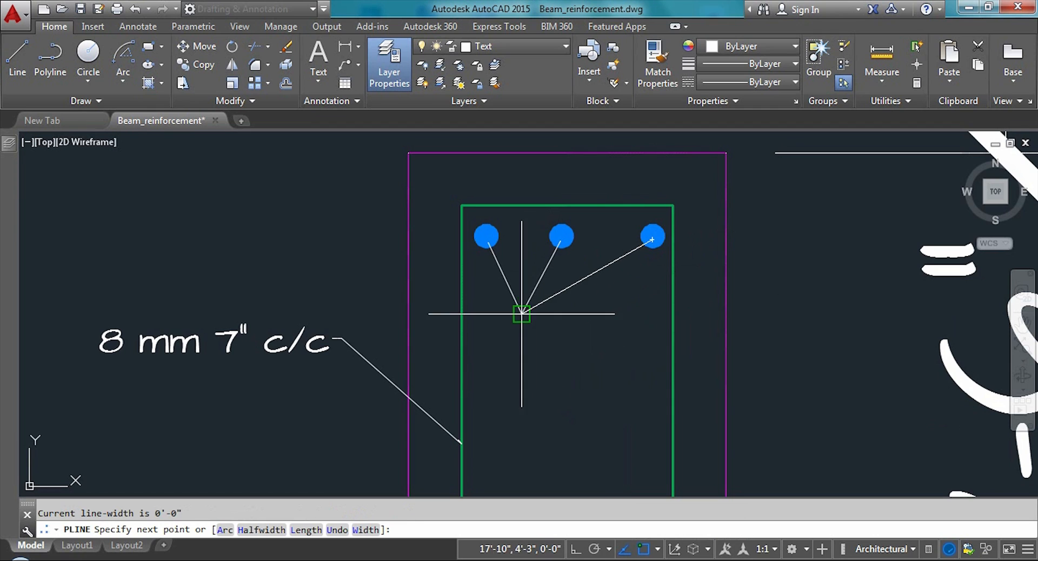
click(522, 314)
scroll(522, 313, down, 4)
key(Escape)
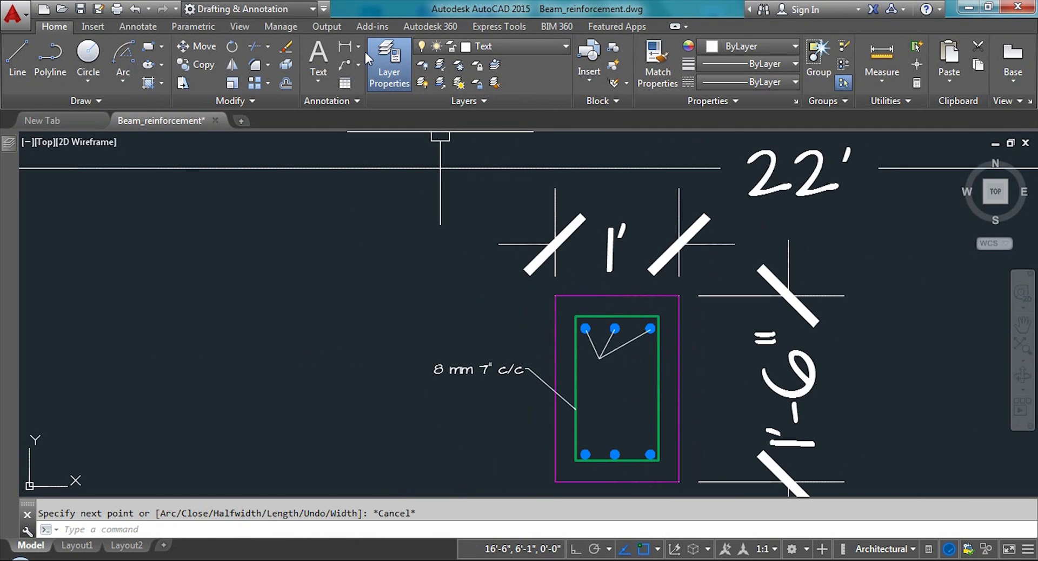
Add a multileader from the vertex below the top bars, landing left of the section, with the text 3-16 mm st bar
click(352, 66)
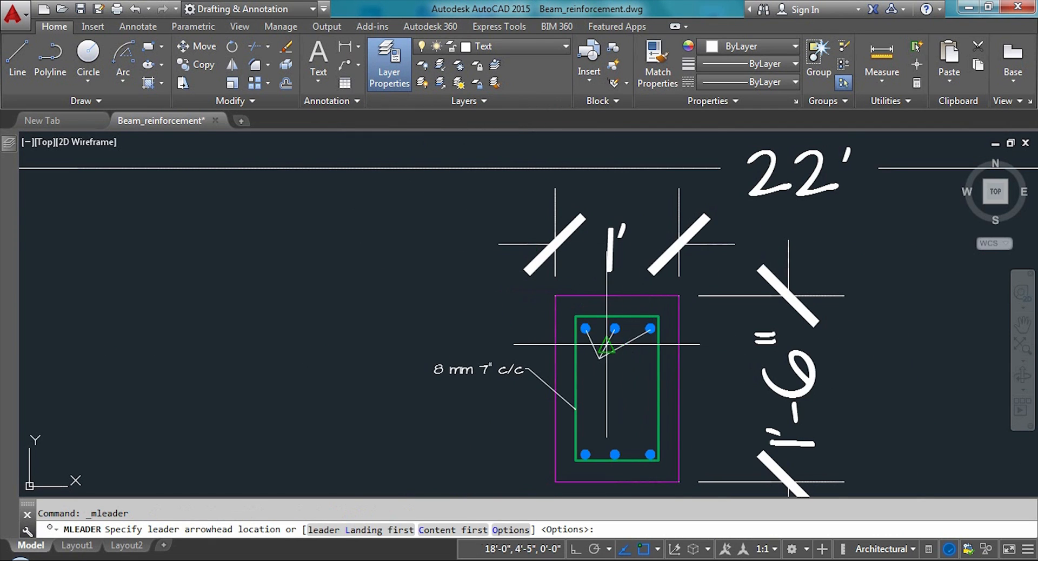
scroll(592, 357, up, 2)
click(589, 365)
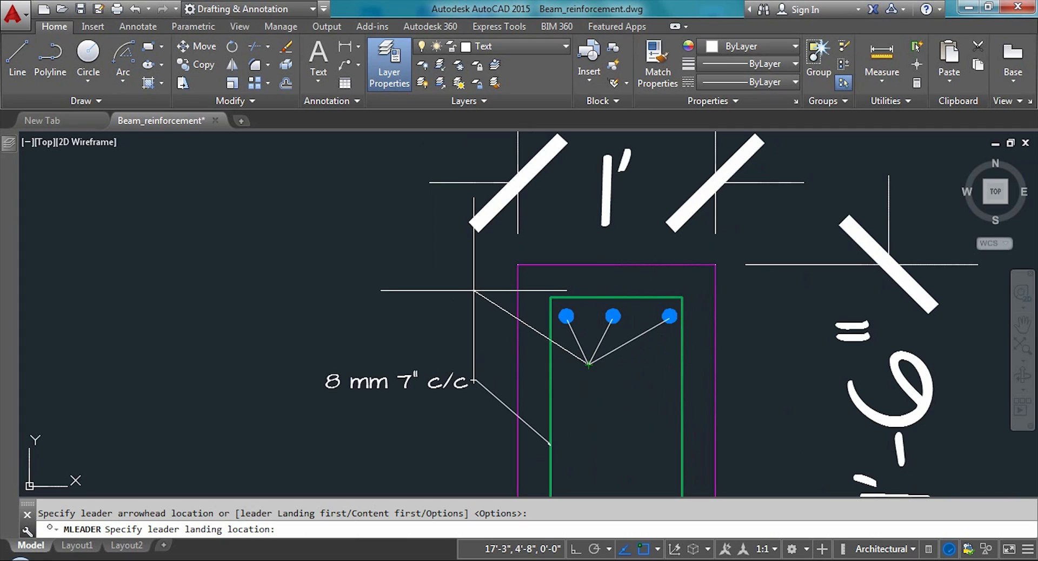
click(421, 291)
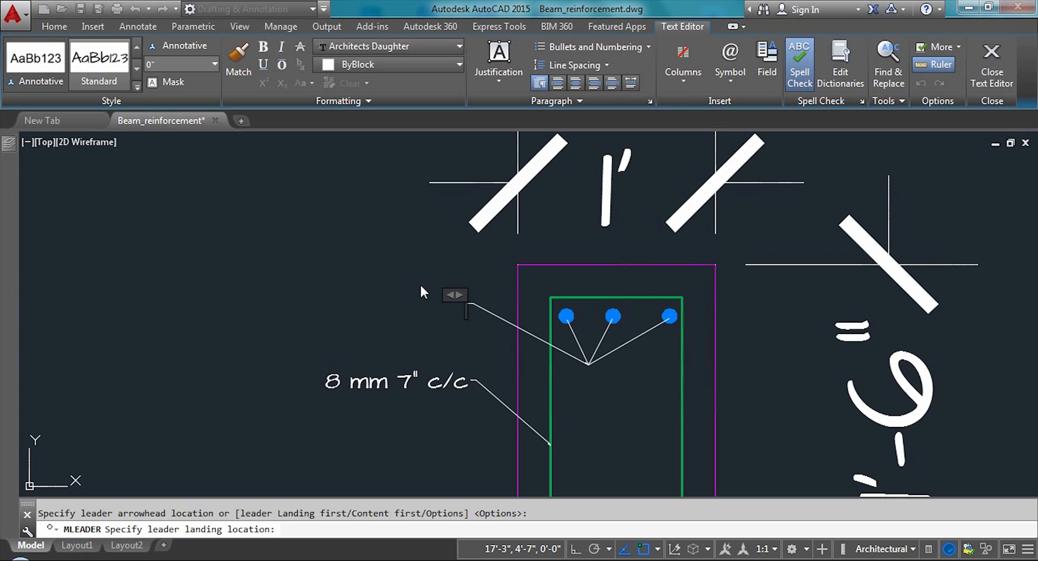
text(3-16 mm st bar)
click(469, 358)
scroll(433, 289, down, 2)
scroll(431, 288, up, 5)
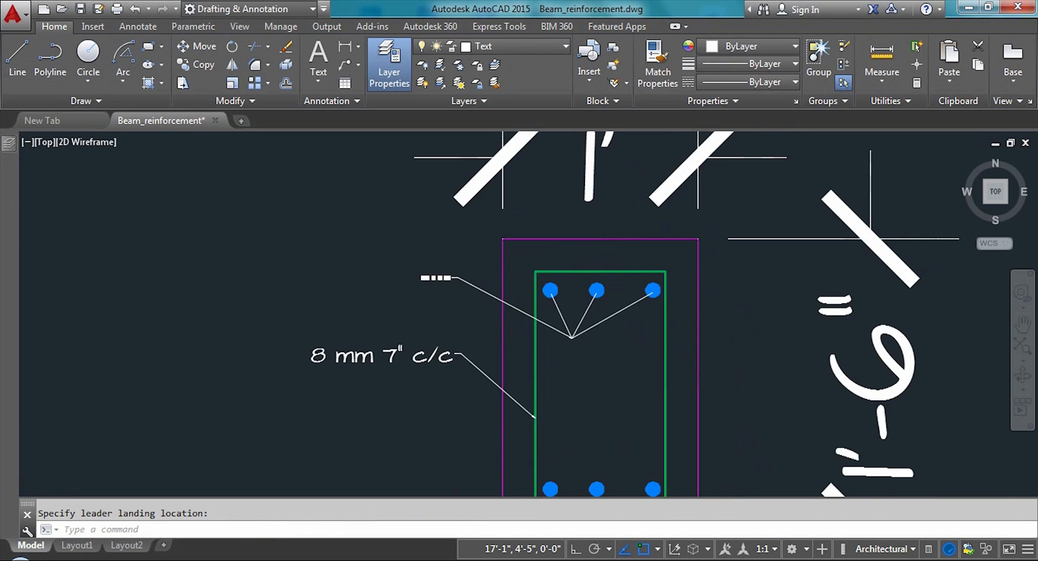
Set the text height of the 3-16 mm st bar note to 1" and finish editing it
click(418, 249)
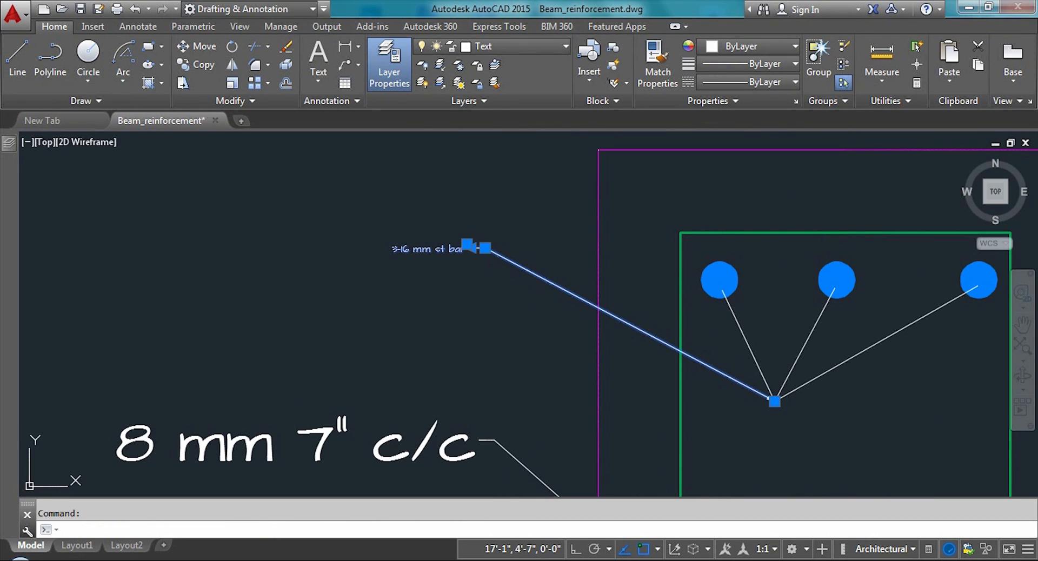
double_click(401, 250)
drag(364, 257, 557, 275)
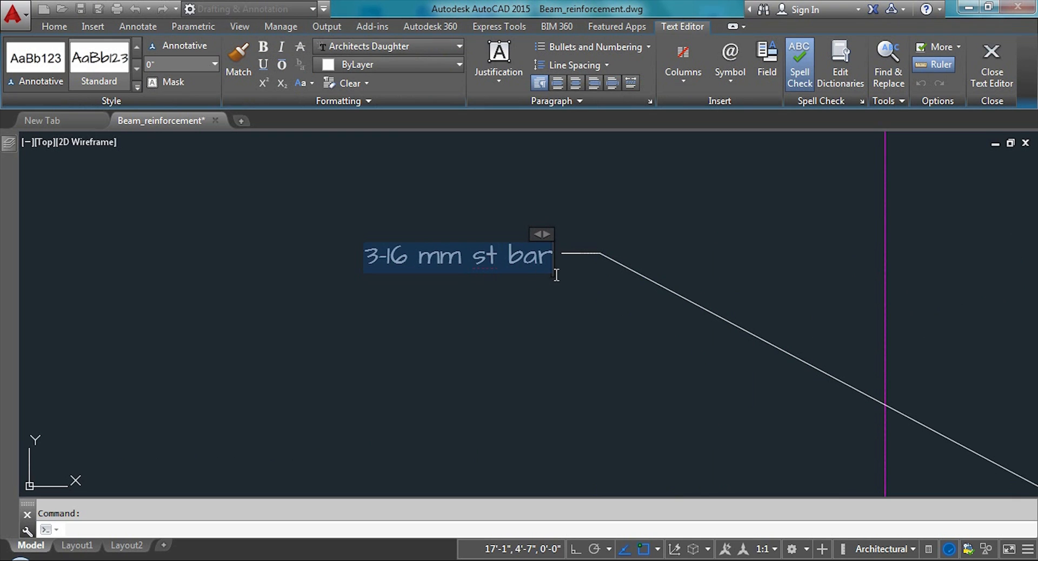
click(215, 65)
click(161, 192)
scroll(544, 365, down, 3)
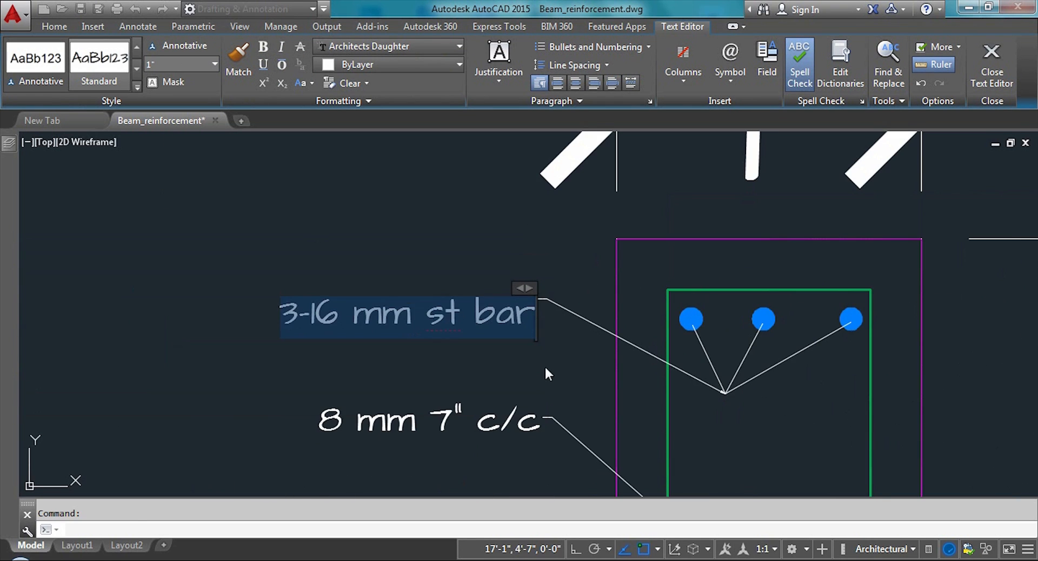
click(503, 341)
Draw an inverted-V polyline from the bottom-left bar up to a point inside the stirrup and down to the bottom-middle bar
scroll(413, 225, down, 5)
scroll(378, 225, up, 2)
scroll(473, 350, up, 2)
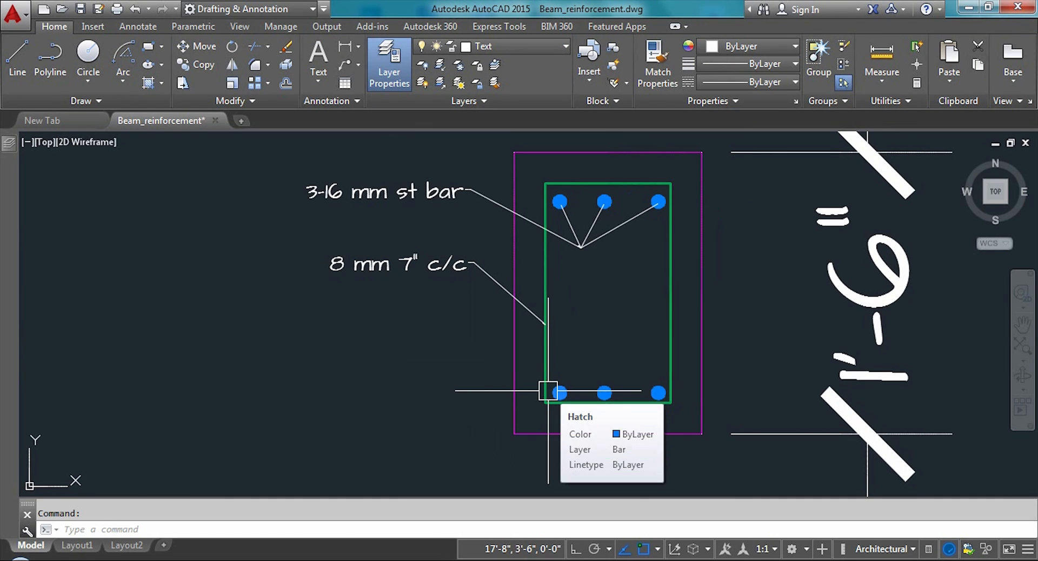
text(p)
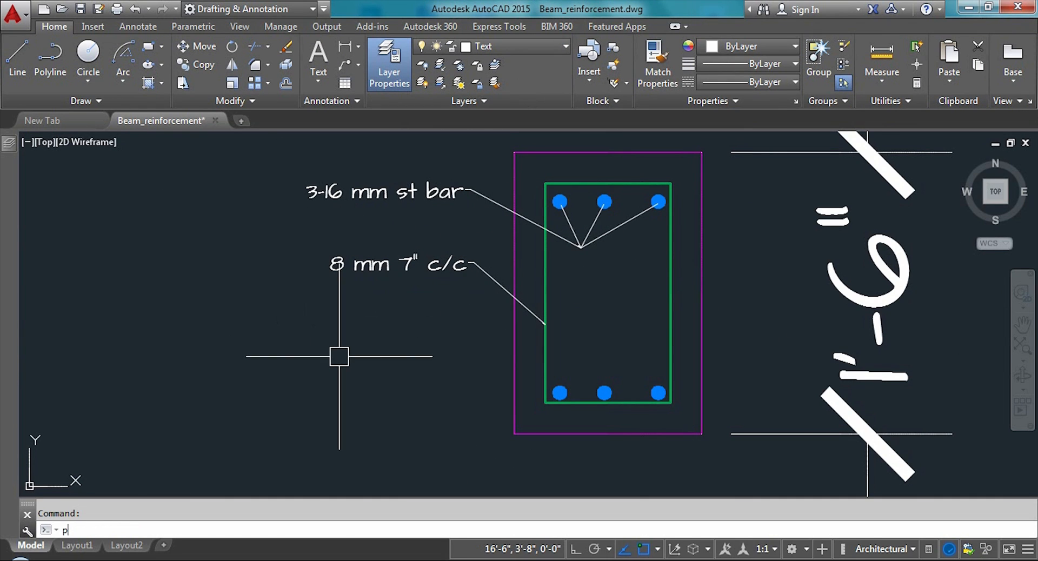
key(Return)
scroll(533, 401, up, 2)
click(575, 389)
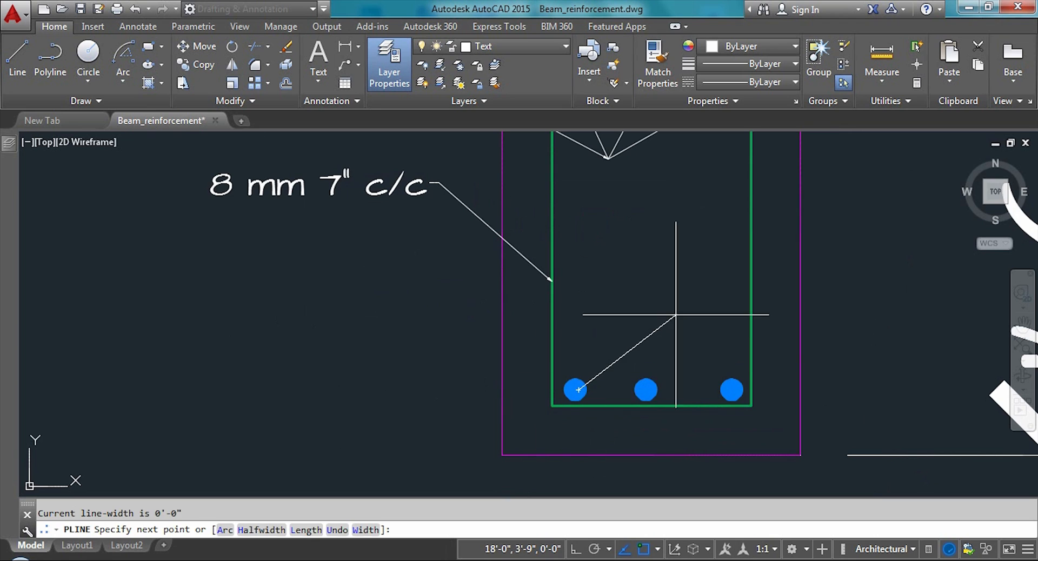
click(630, 322)
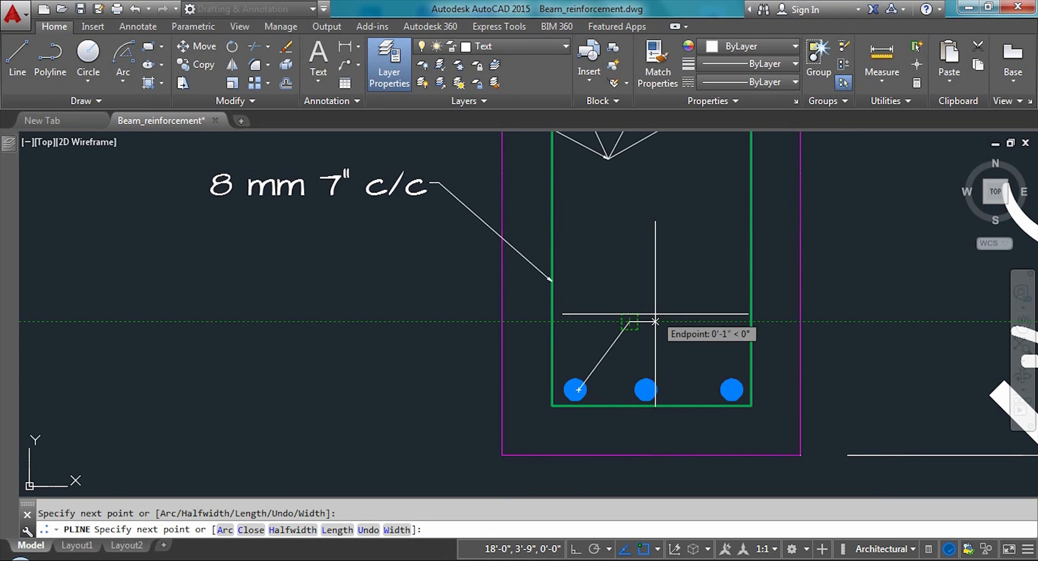
click(644, 387)
right_click(671, 315)
click(710, 64)
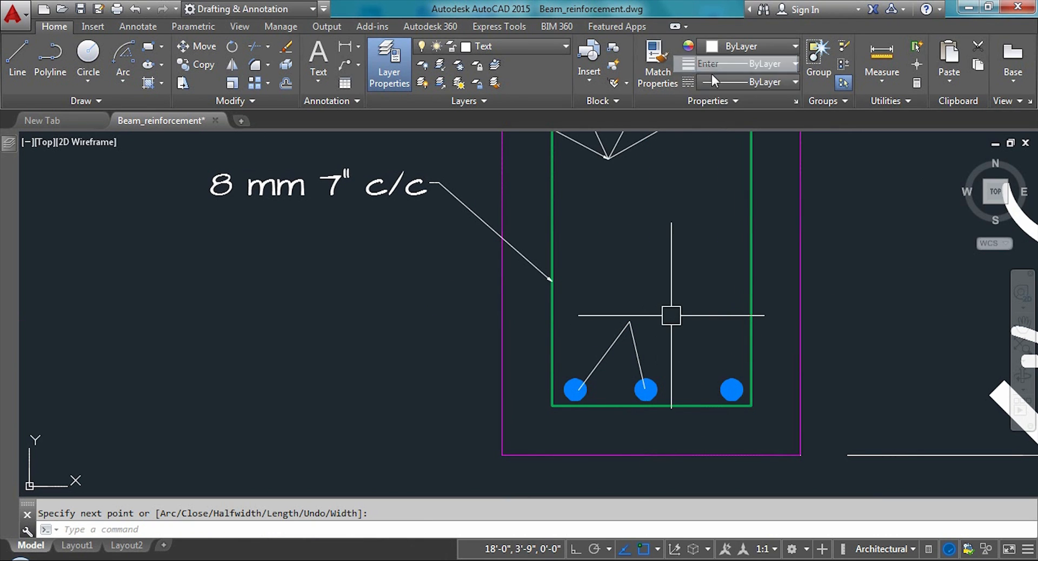
Draw another polyline from the bottom-right bar to the vertex of the inverted V above the bottom bars
right_click(677, 290)
click(729, 20)
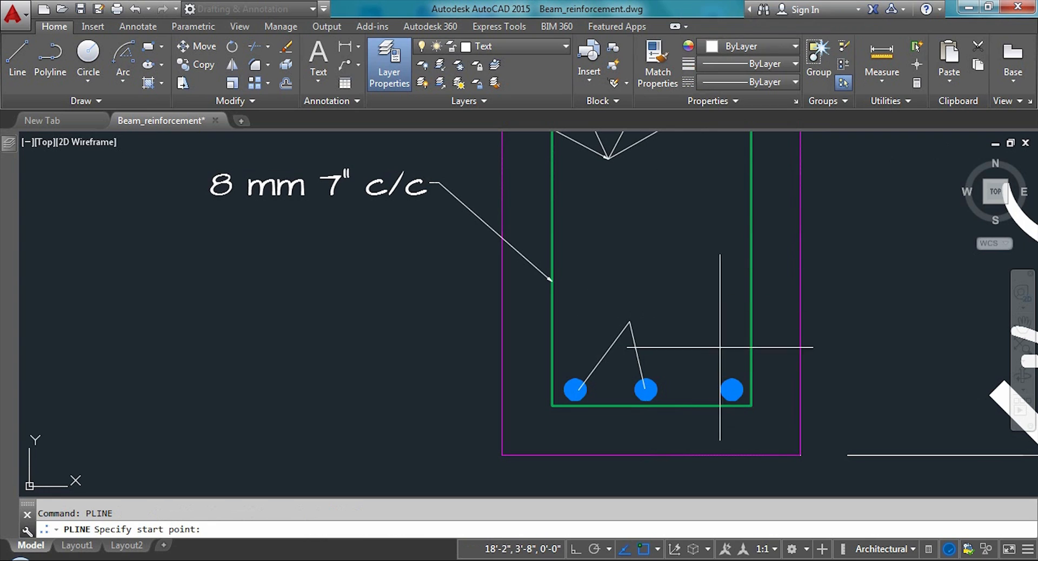
click(731, 388)
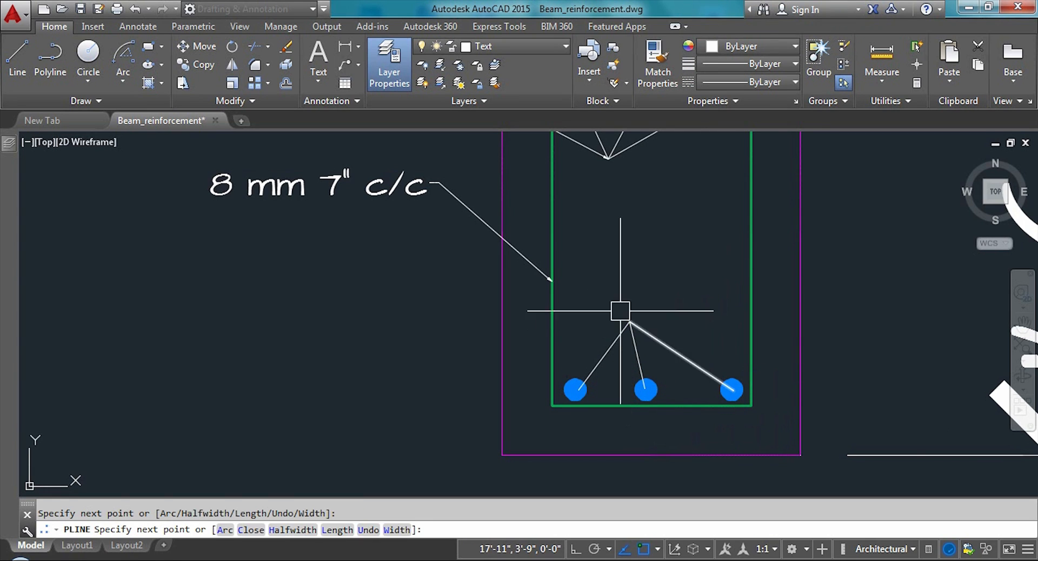
key(Escape)
Add a multileader from the vertex above the bottom bars, landing left of the section, with the text 3-16mm st bar
click(346, 66)
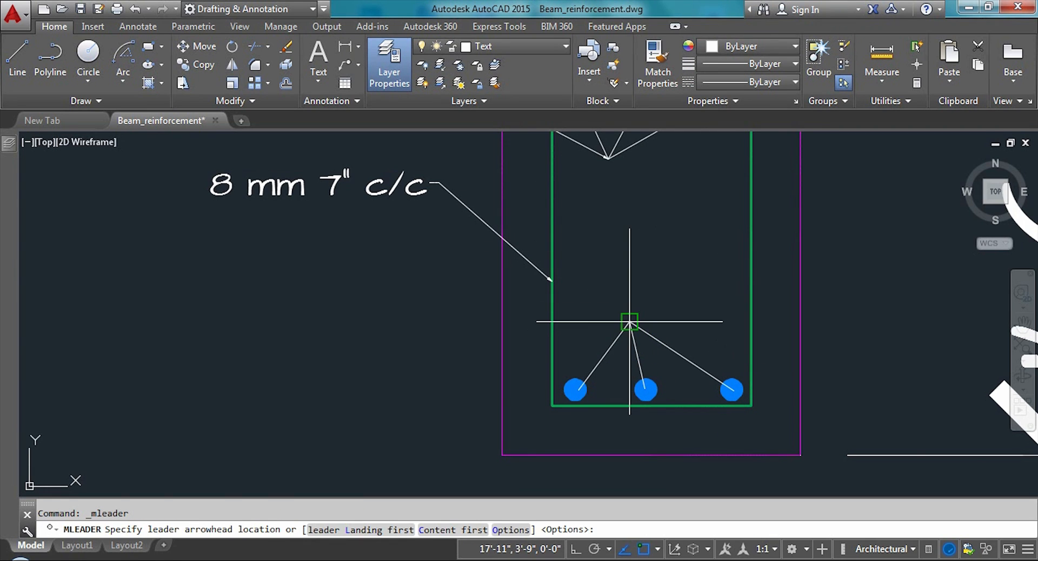
click(629, 322)
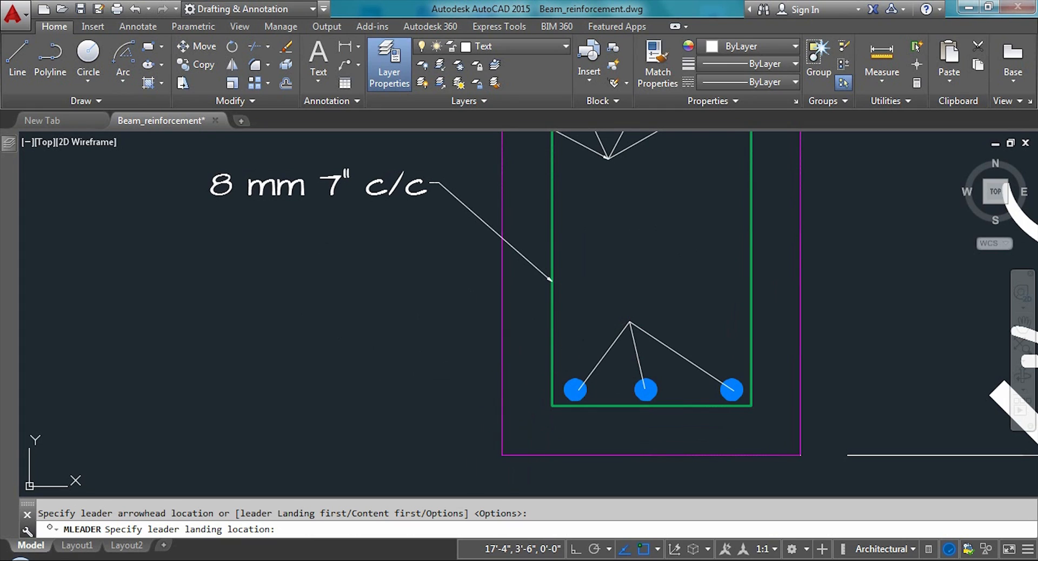
click(463, 378)
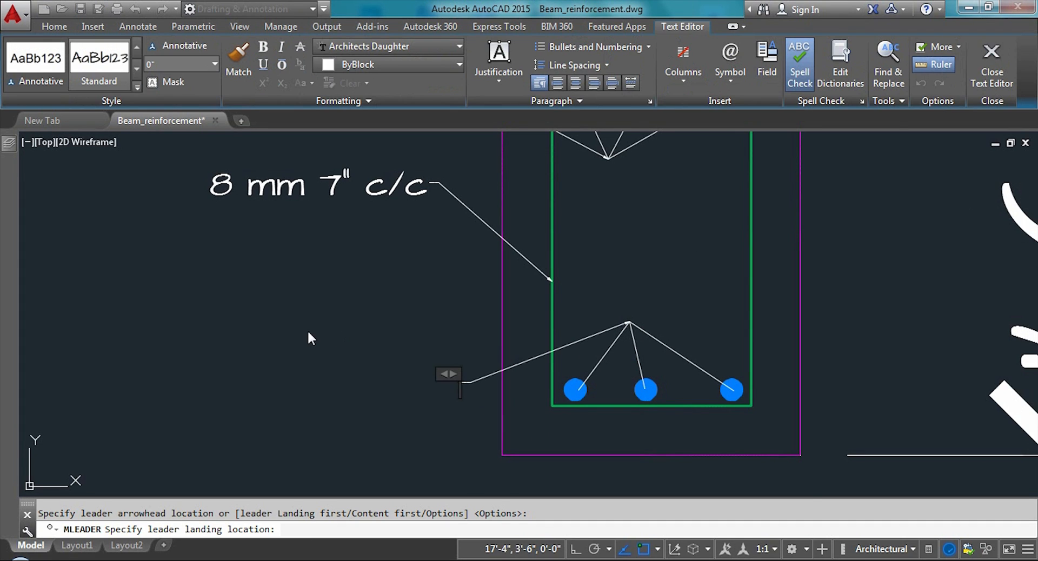
scroll(427, 368, down, 4)
scroll(378, 348, up, 2)
text(3)
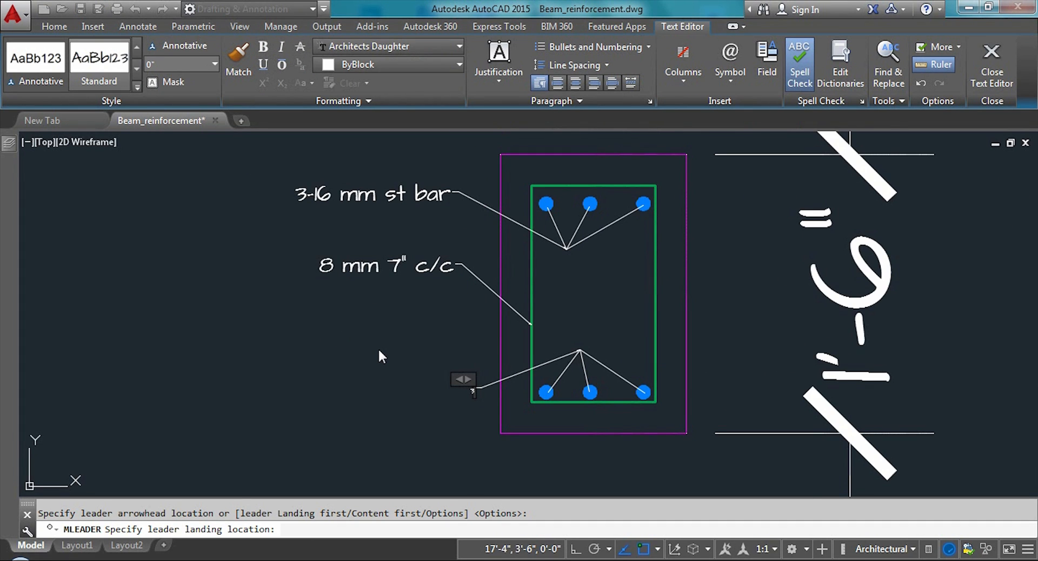
text(-16mm st bar)
Set the text height of the 3-16mm st bar note to 1" and finish editing it
scroll(399, 376, up, 4)
drag(591, 422, 451, 421)
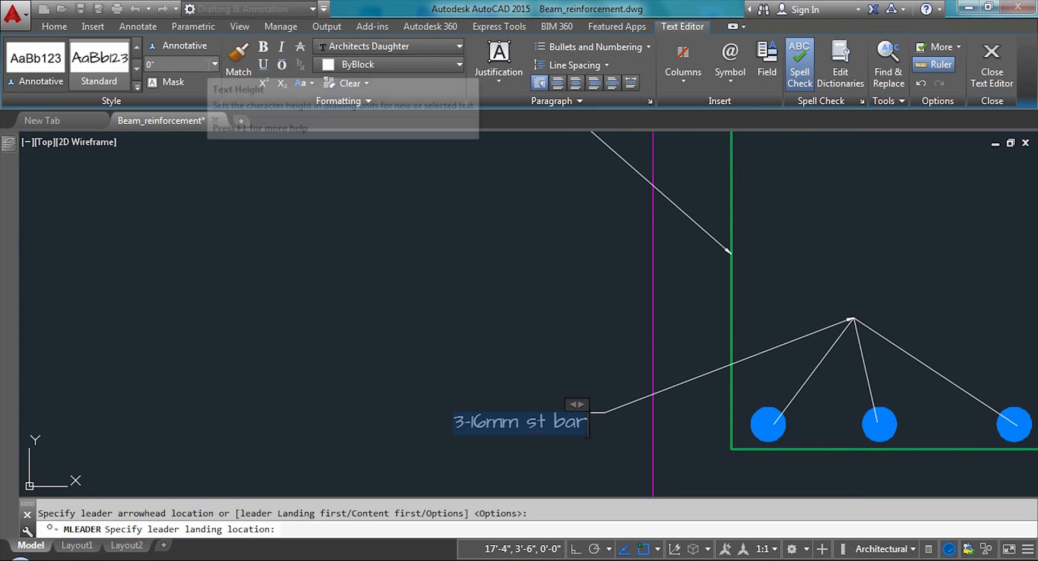
click(213, 64)
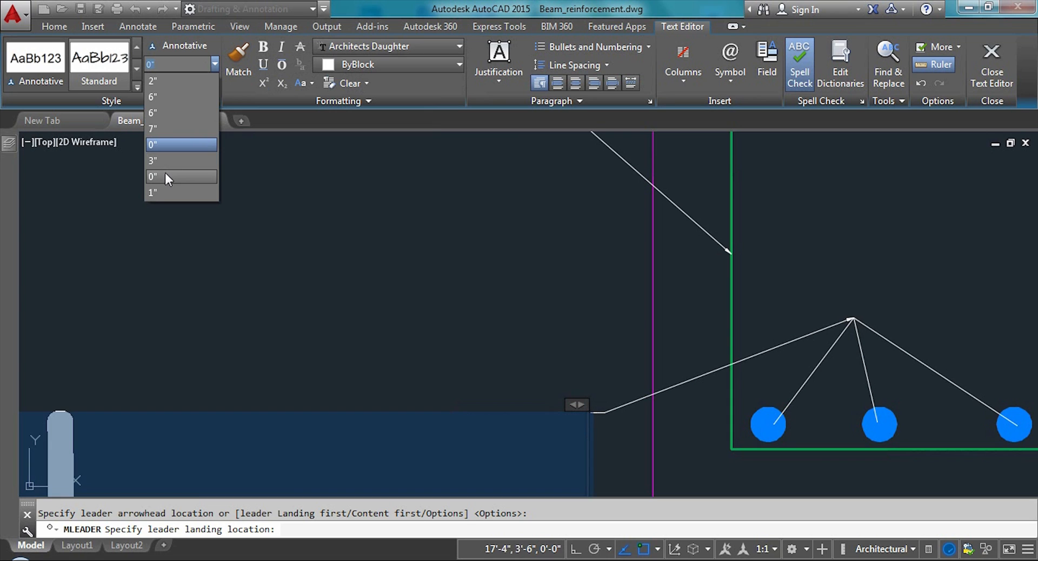
click(152, 193)
scroll(406, 251, down, 4)
scroll(513, 409, down, 2)
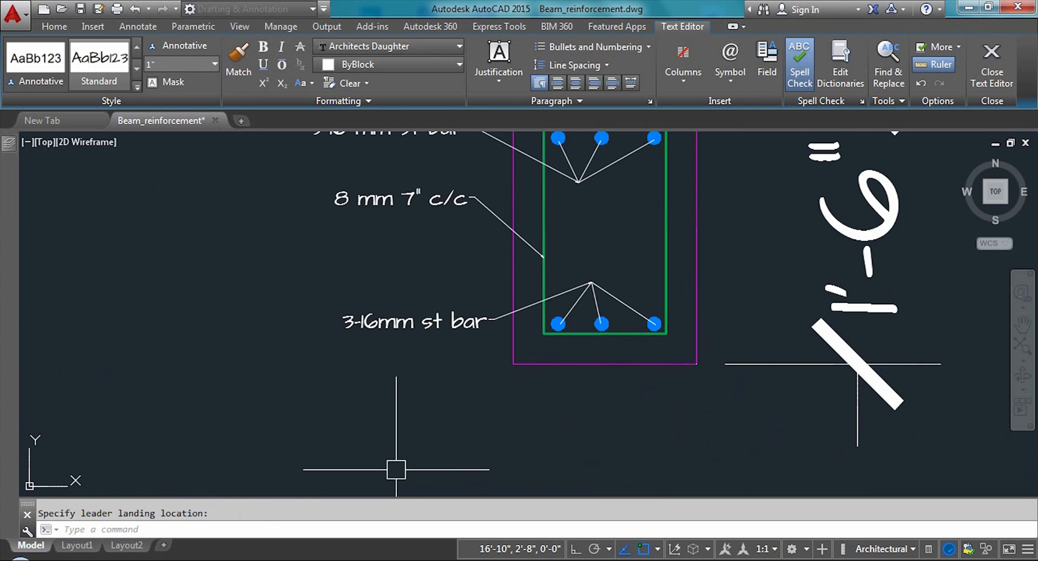
click(398, 473)
Review the labelled cross-section up close and together with the beam elevation above it
scroll(482, 329, up, 3)
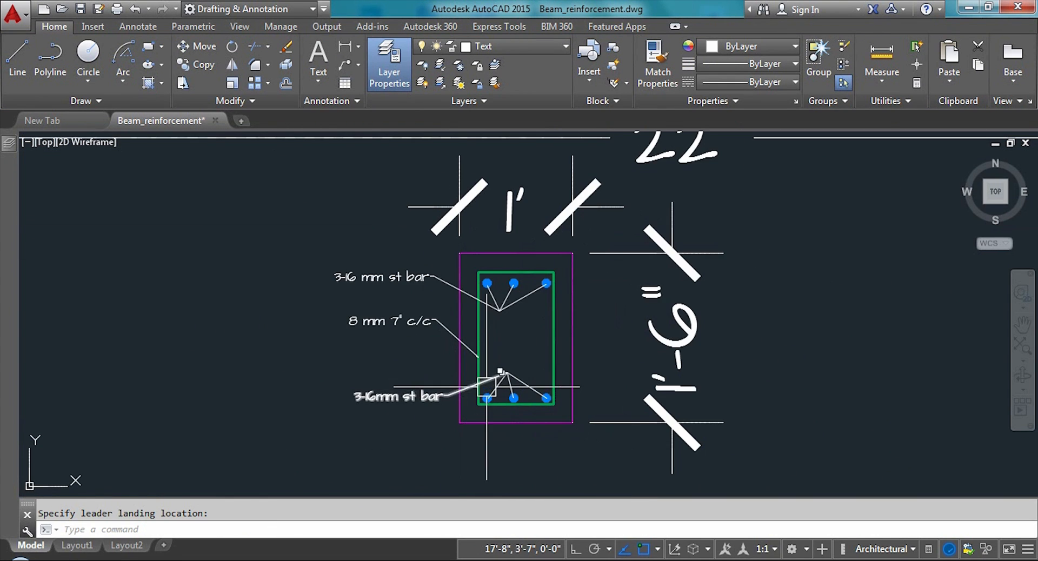
scroll(492, 440, down, 2)
scroll(542, 357, up, 4)
scroll(542, 357, down, 3)
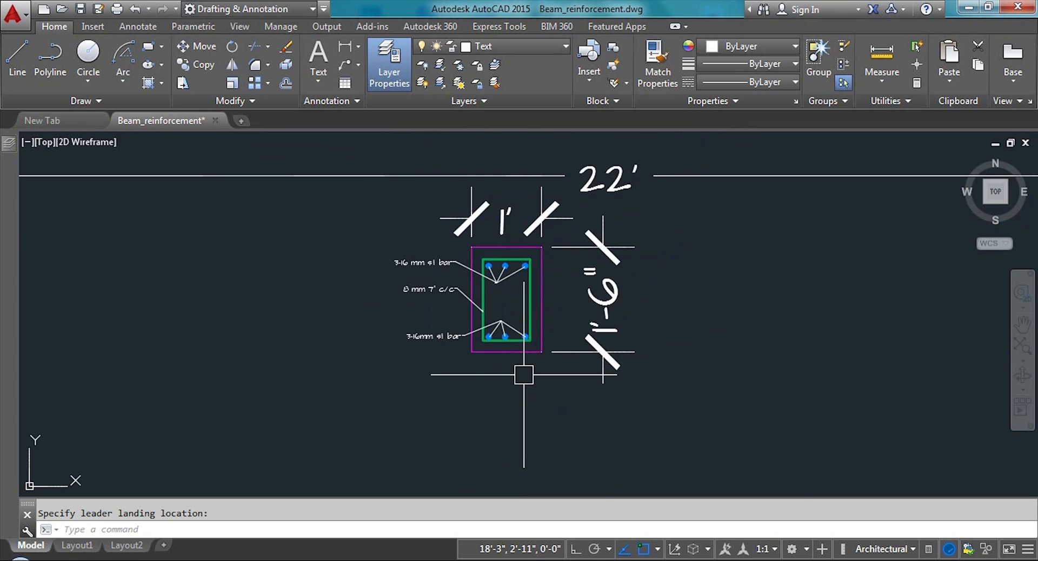
scroll(514, 418, up, 4)
scroll(513, 189, down, 4)
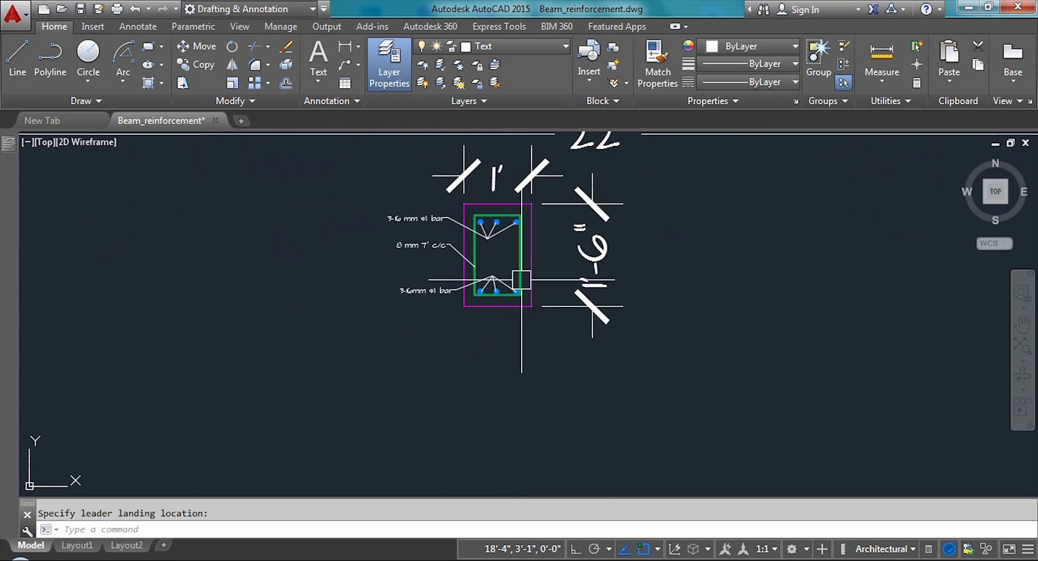
scroll(457, 312, down, 3)
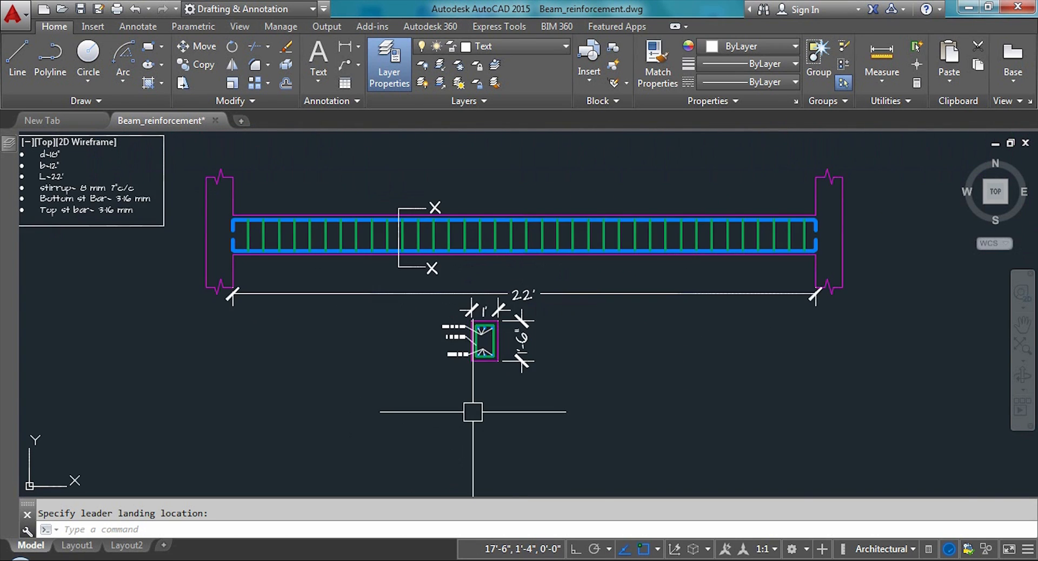
scroll(470, 335, up, 4)
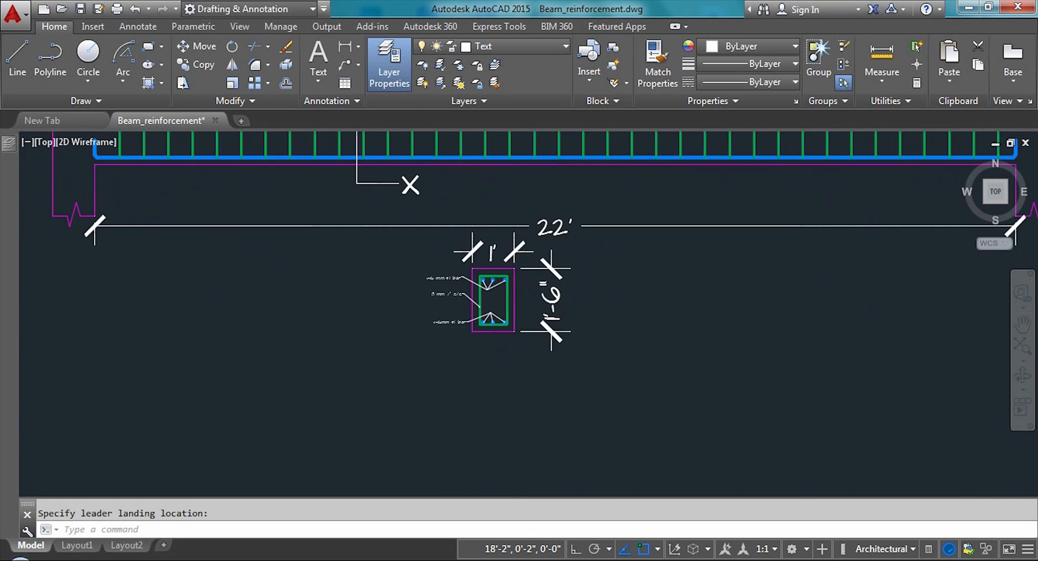
Place a multiline text box just below the cross-section and set its text height to 1"
click(358, 47)
click(312, 81)
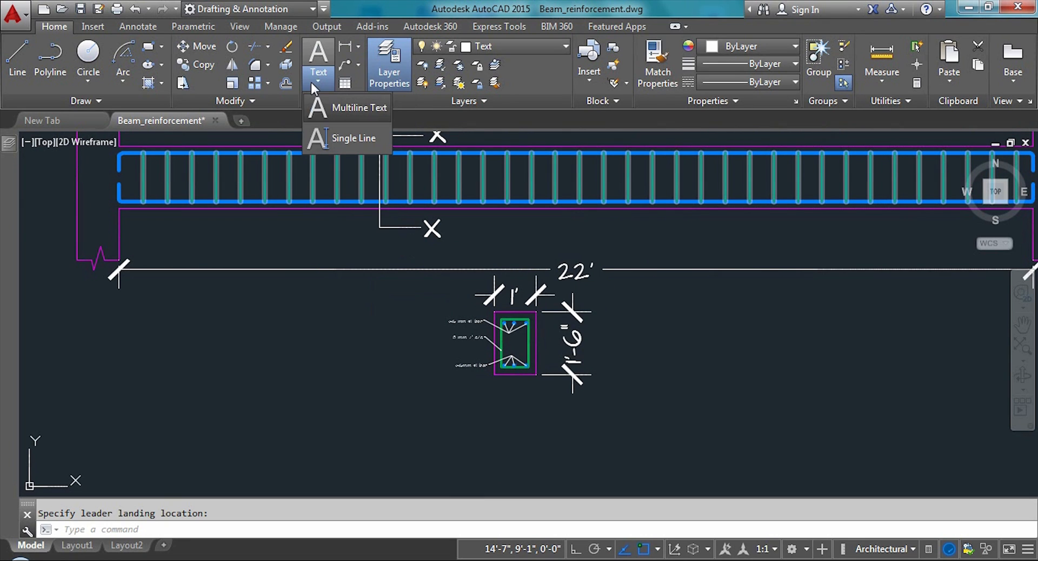
click(339, 106)
scroll(528, 436, up, 2)
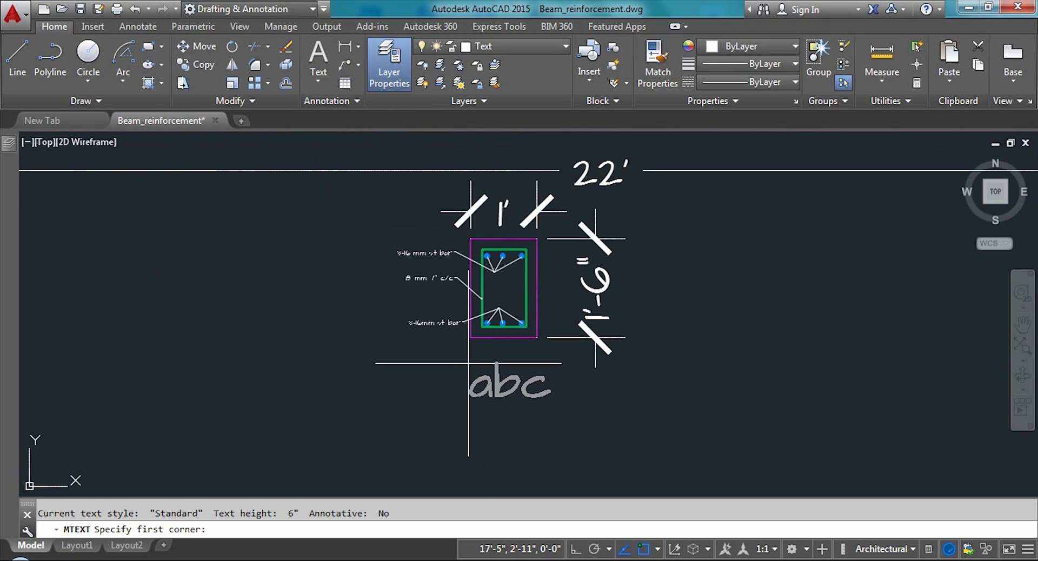
click(467, 356)
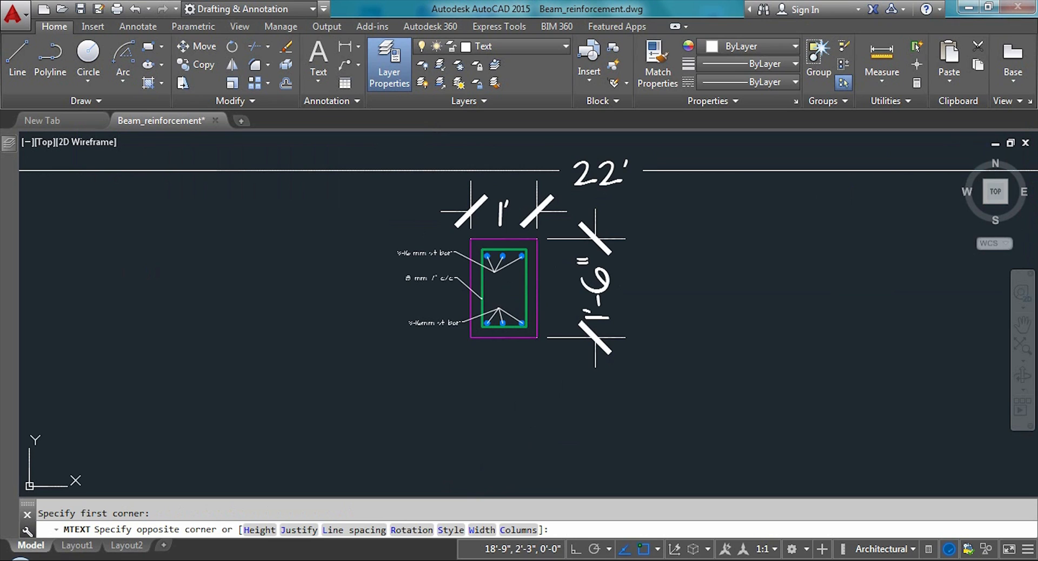
click(557, 415)
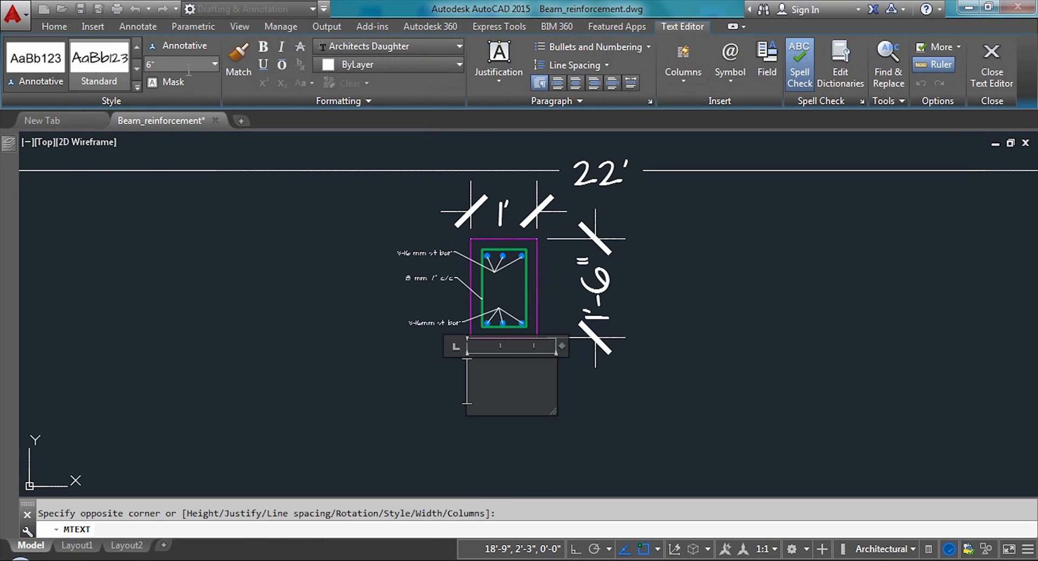
click(215, 64)
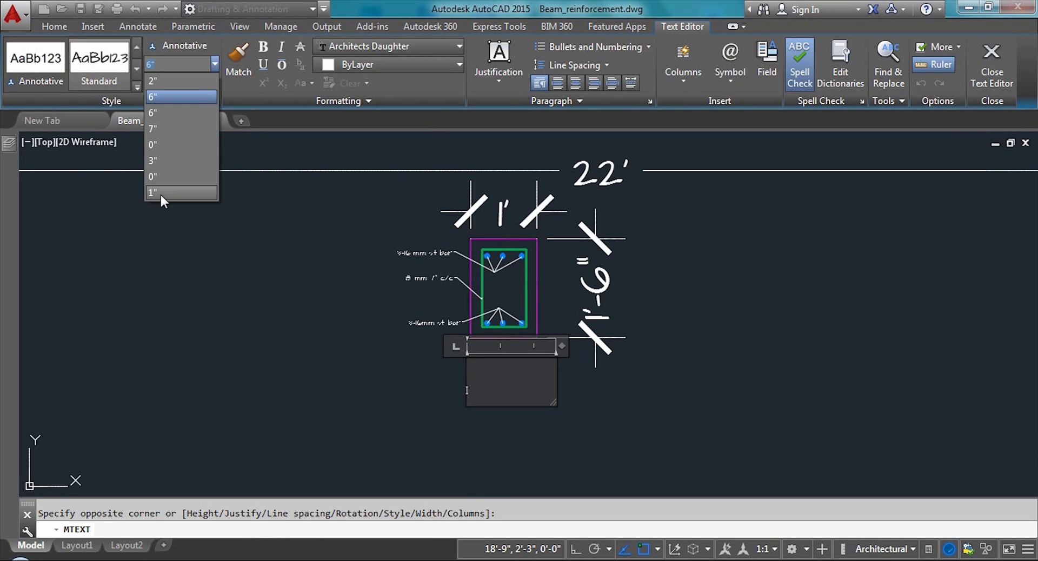
click(161, 193)
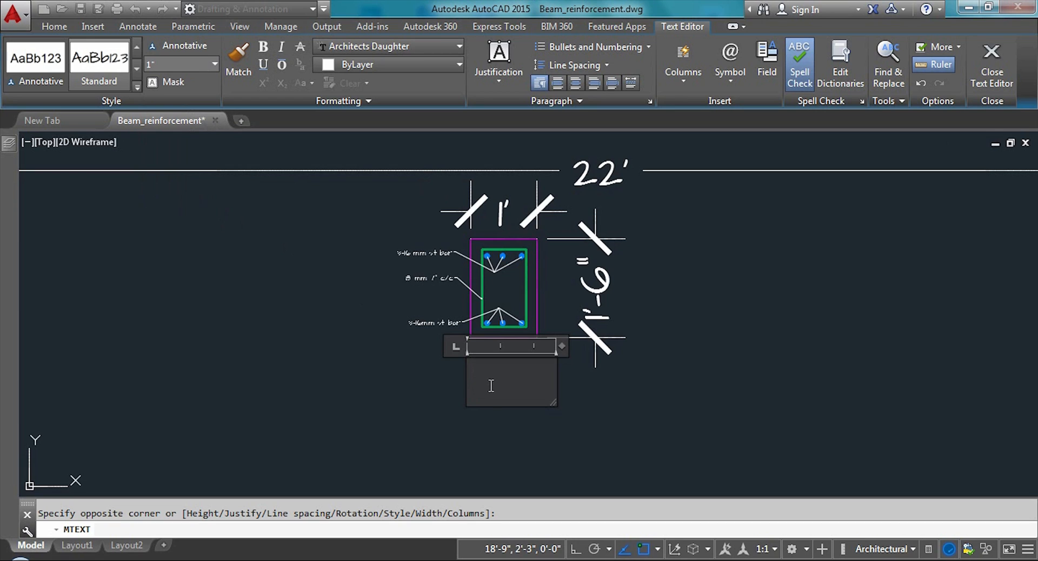
Enter x-x section as the title text below the cross-section and finish editing it
text(S)
scroll(442, 348, up, 8)
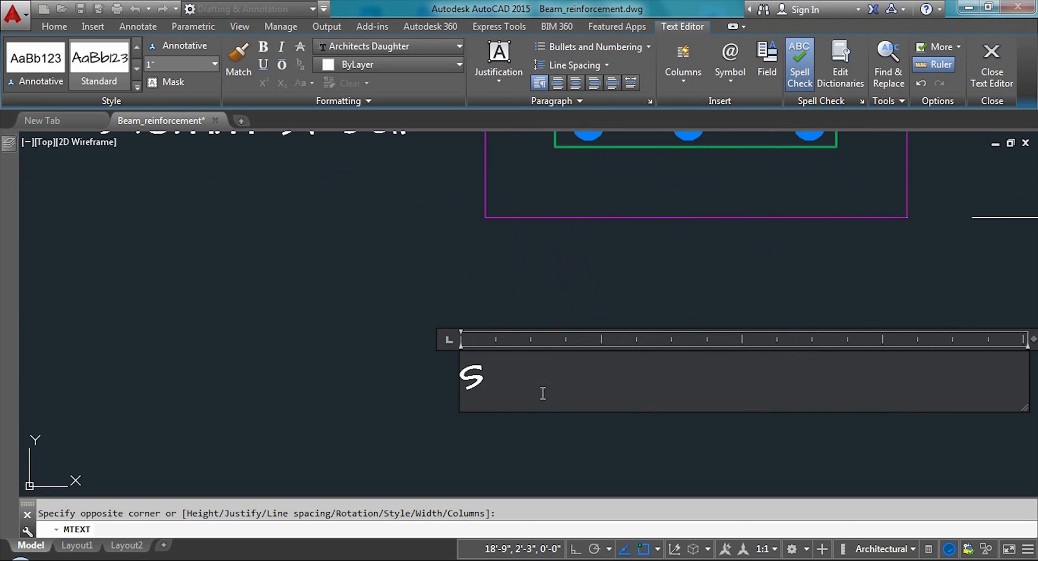
key(BackSpace)
text(X-)
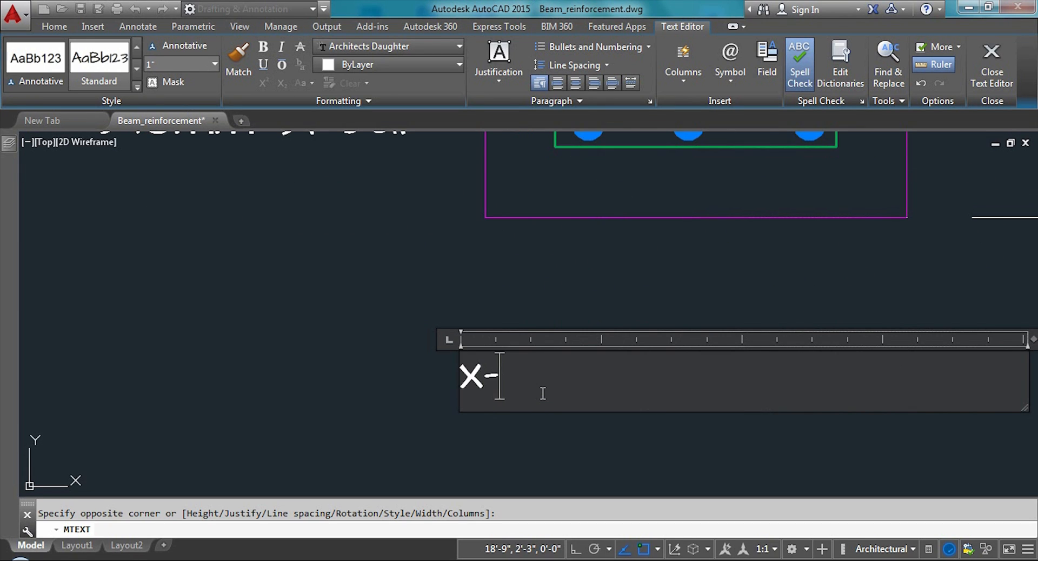
text(X sec)
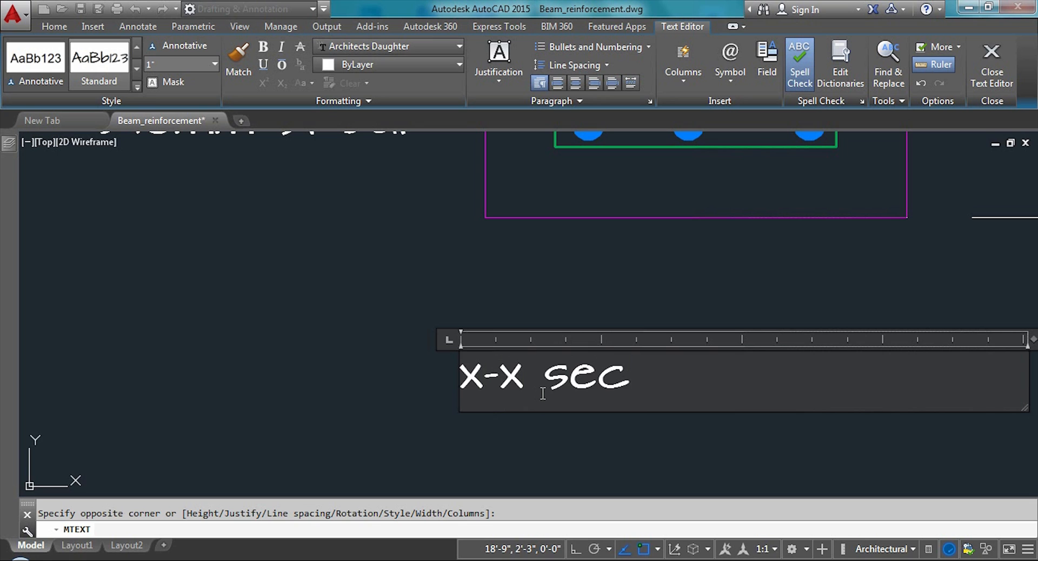
text(tion)
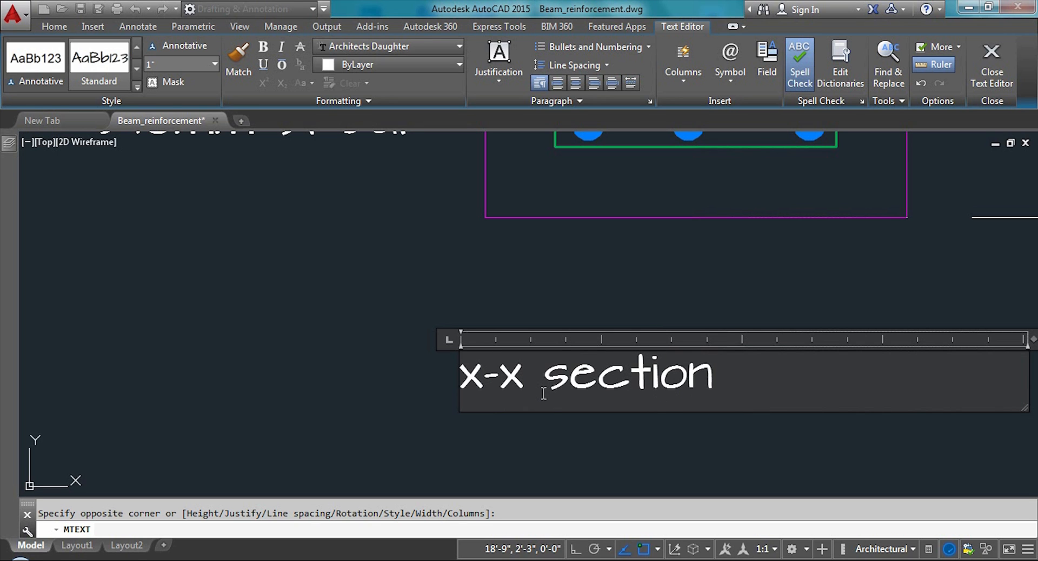
click(638, 458)
Move the x-x section title closer to the cross-section, centred just beneath its bottom edge
click(586, 372)
scroll(599, 372, up, 4)
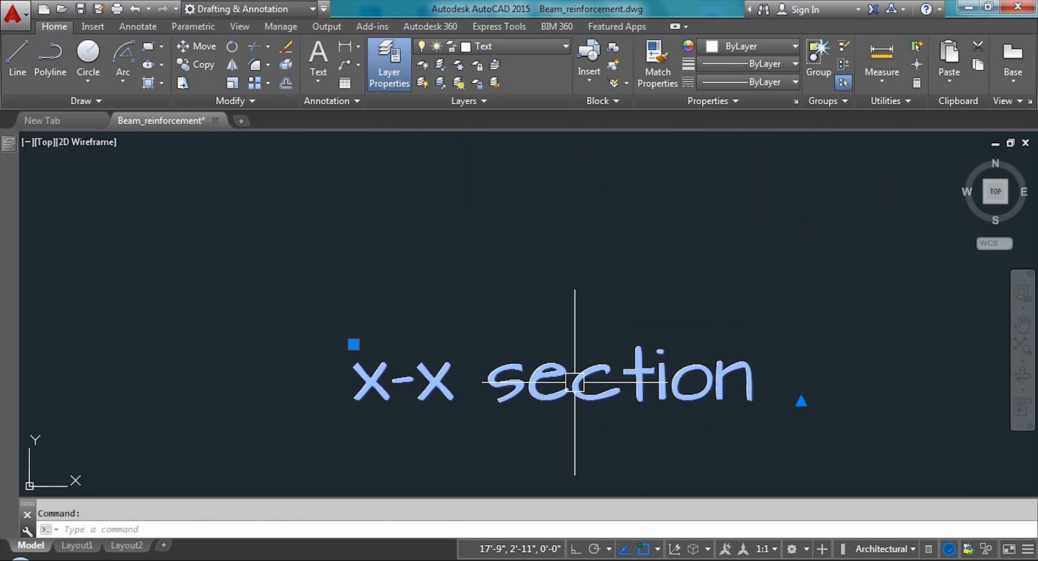
drag(691, 241, 698, 239)
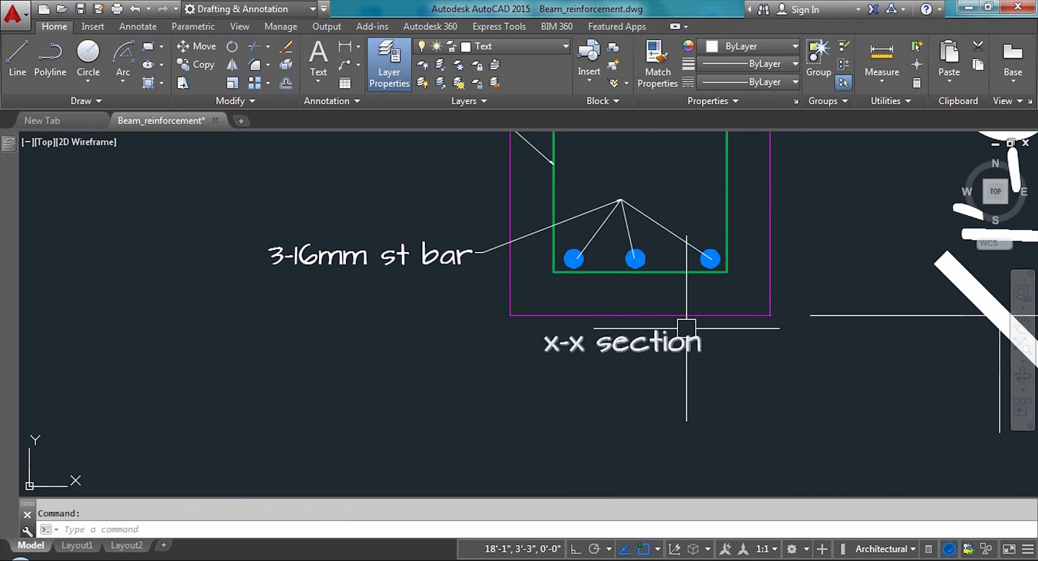
Review the whole drawing, checking the titled cross-section, the X-X section marks and the beam elevation with its dimensions
scroll(622, 366, down, 7)
scroll(503, 393, up, 3)
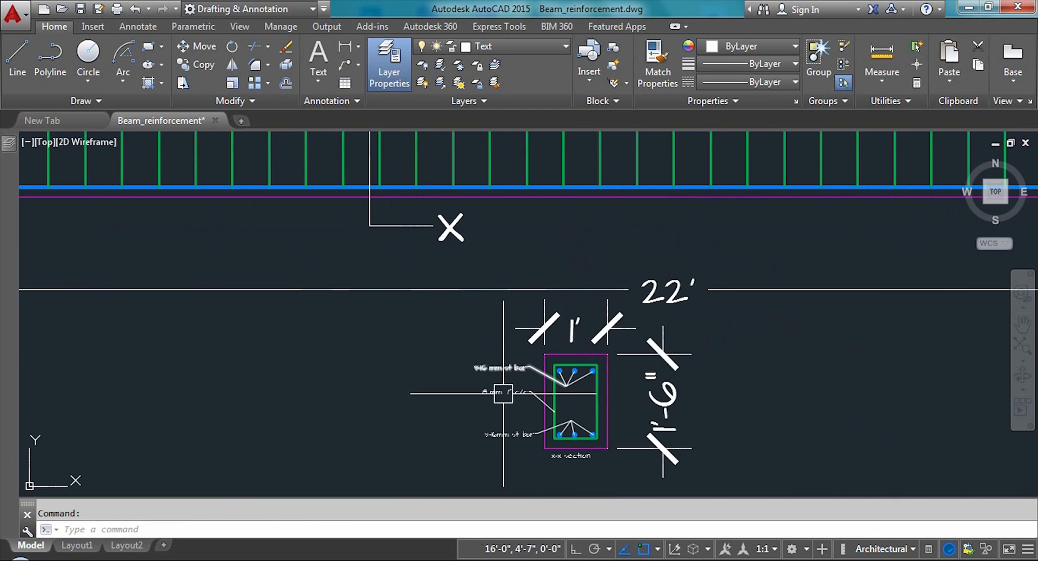
scroll(520, 394, down, 2)
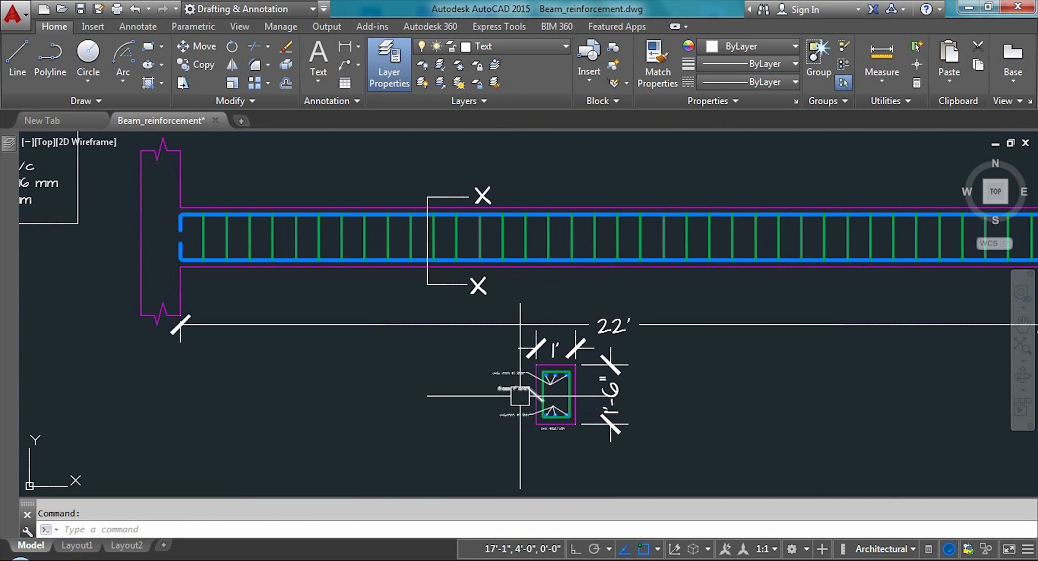
scroll(520, 396, up, 2)
scroll(541, 411, down, 3)
scroll(424, 327, up, 3)
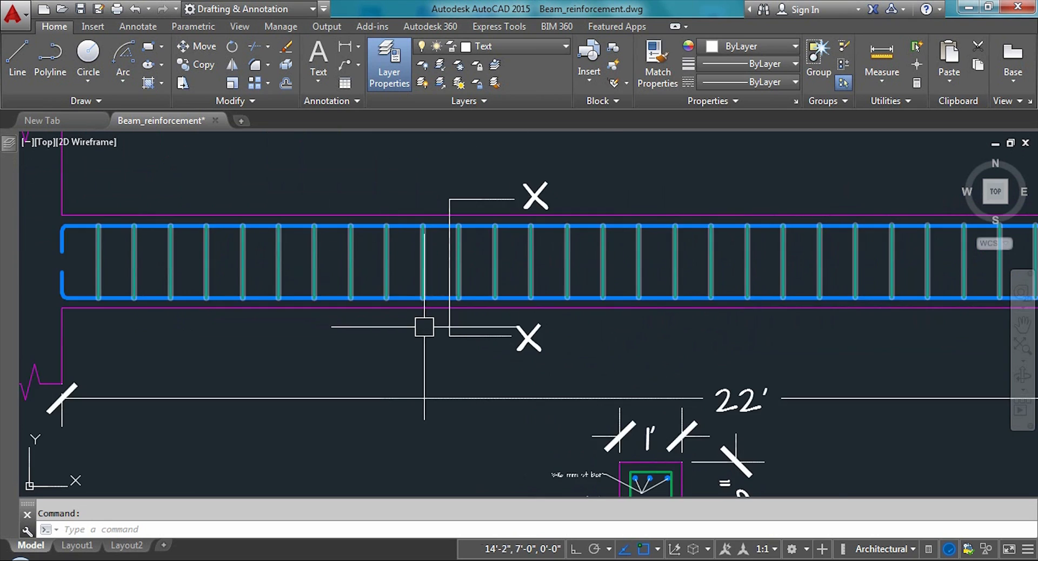
scroll(424, 327, down, 3)
scroll(319, 330, up, 1)
scroll(349, 274, down, 3)
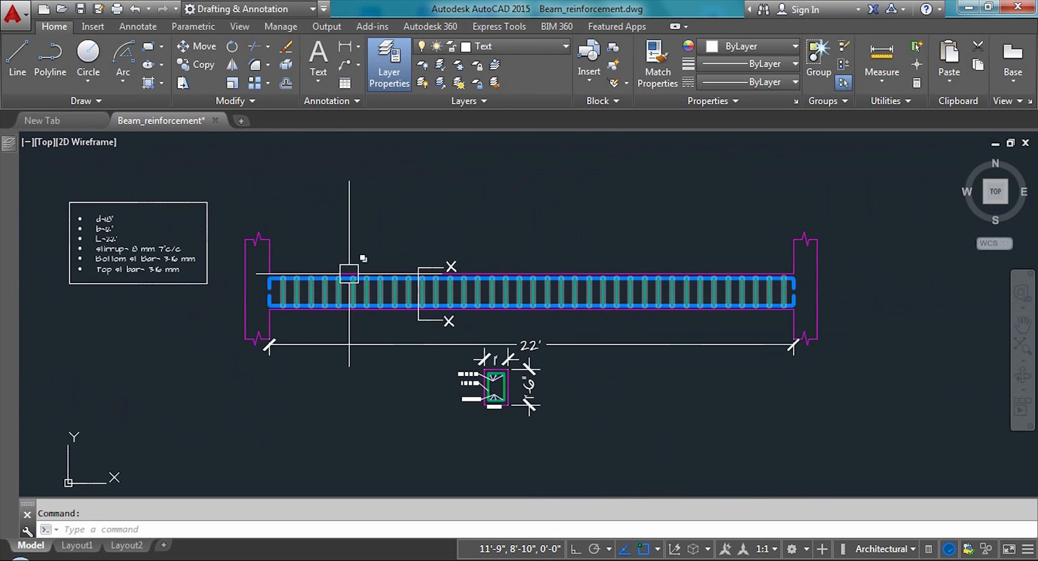
Place a multiline text box beneath the beam's 22' dimension line near its left end and set its text height to 1"
scroll(353, 325, up, 2)
scroll(290, 384, up, 2)
scroll(306, 347, down, 4)
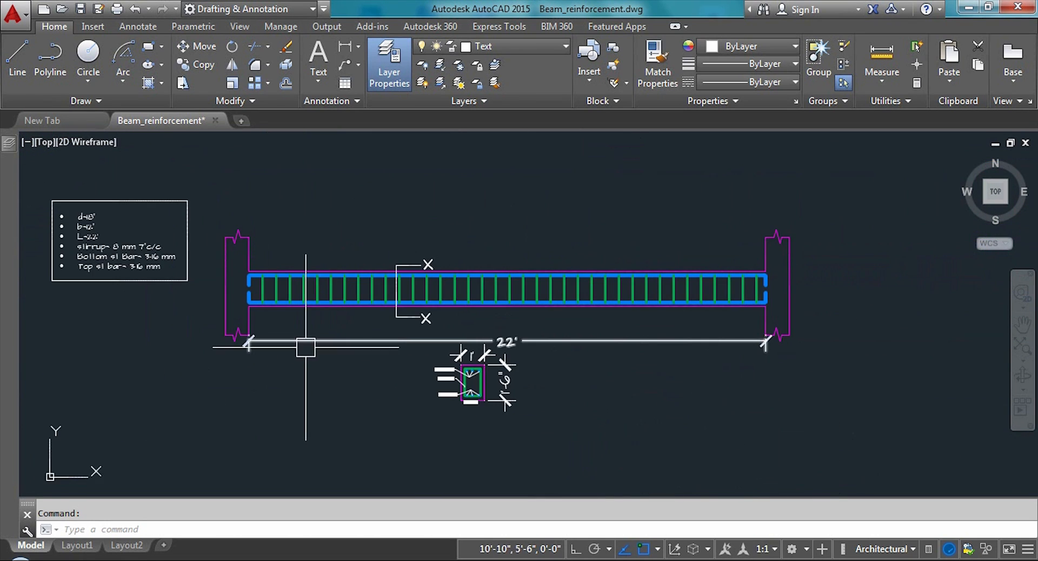
scroll(356, 362, up, 2)
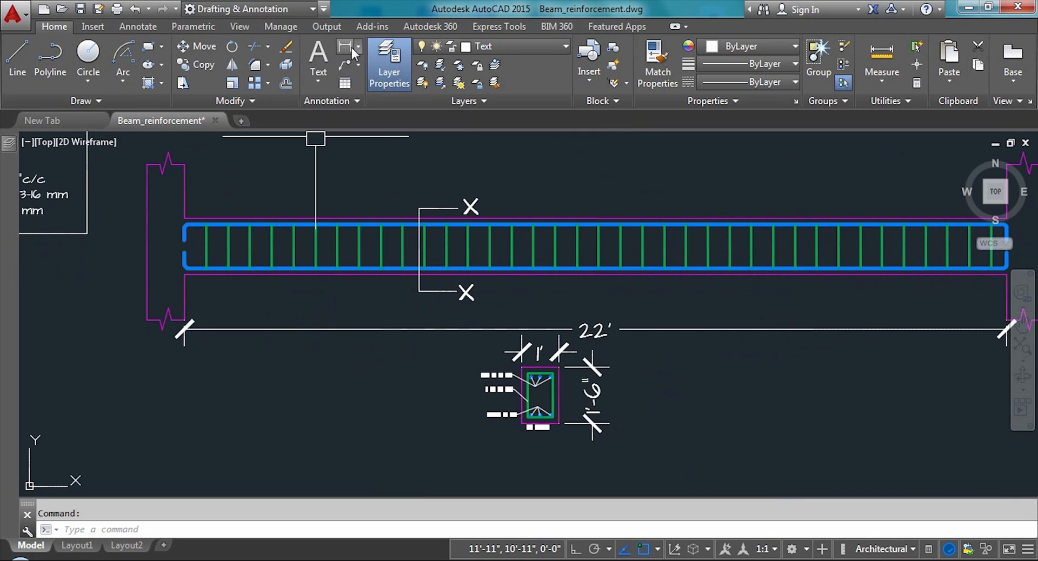
click(318, 81)
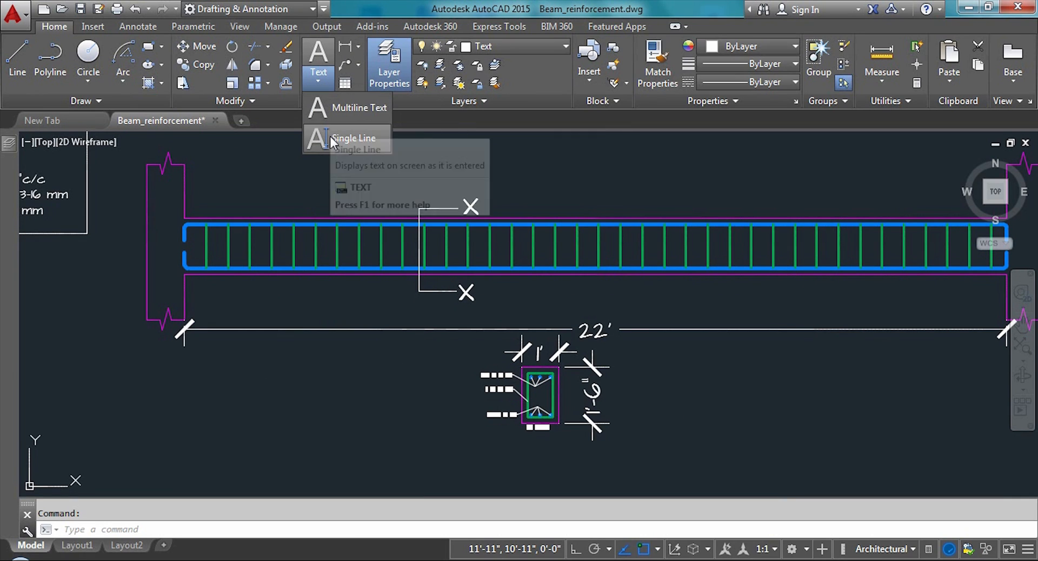
click(340, 111)
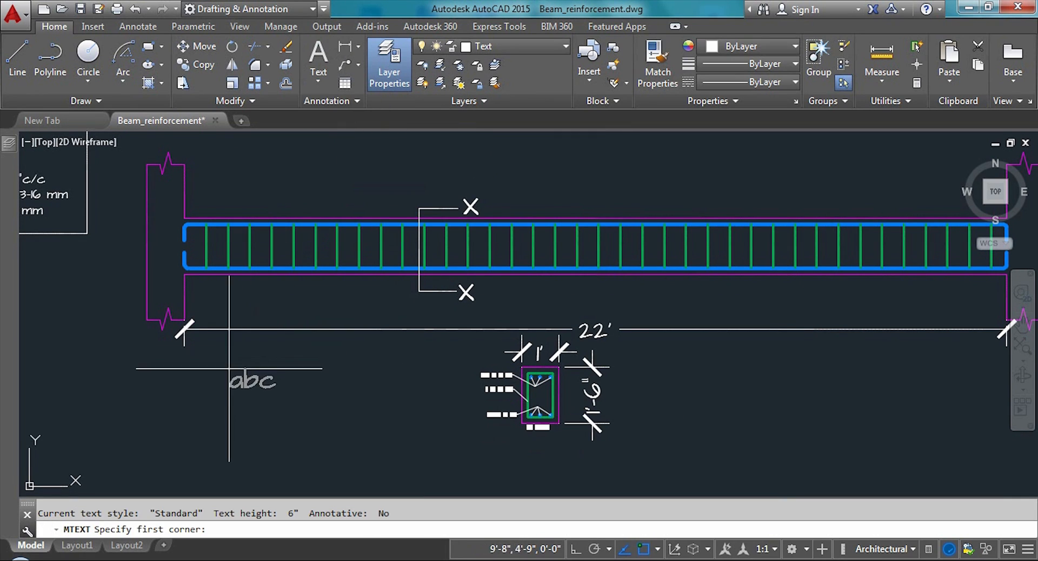
click(212, 354)
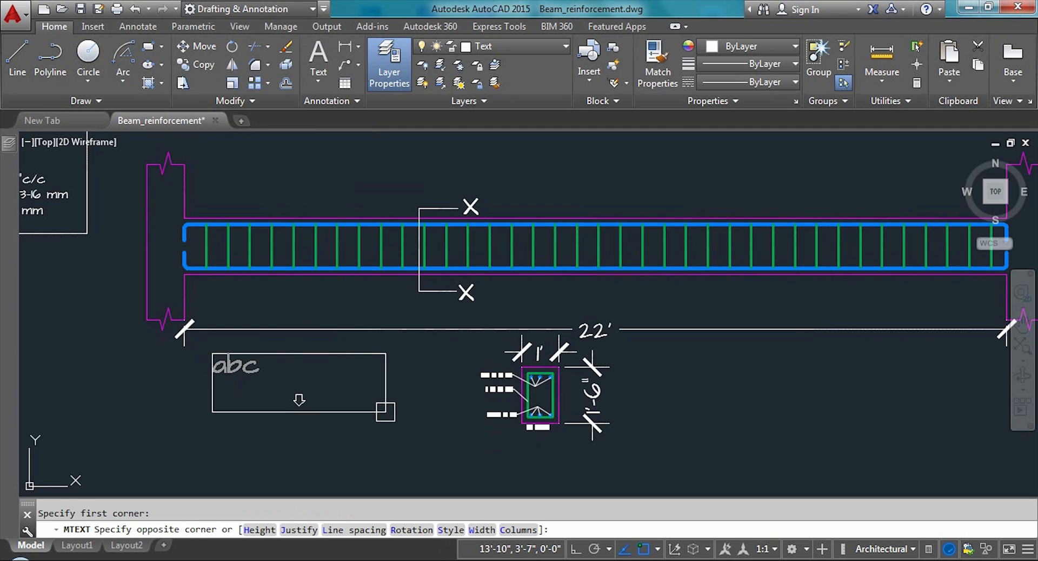
click(242, 353)
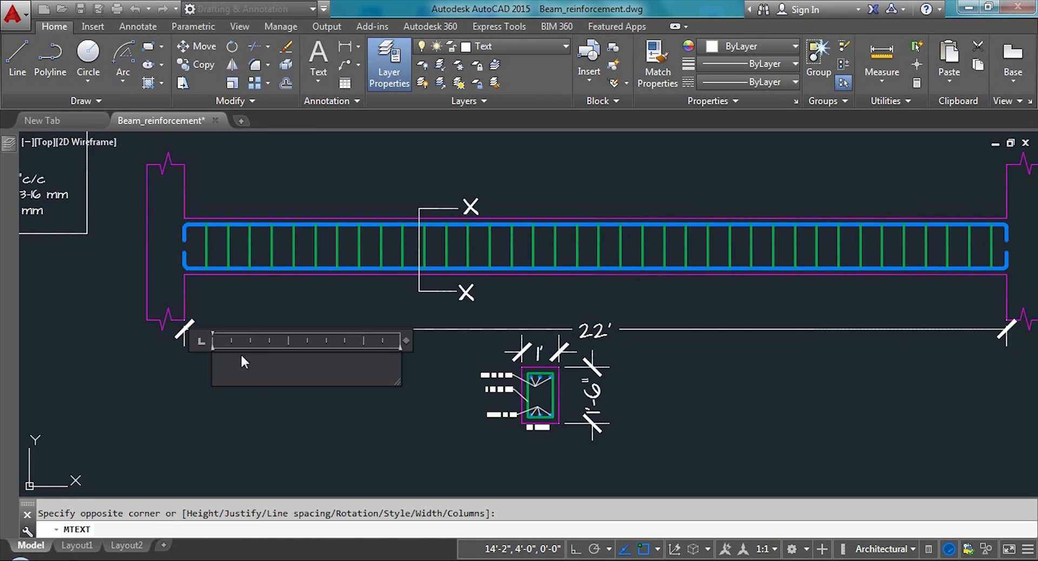
click(218, 63)
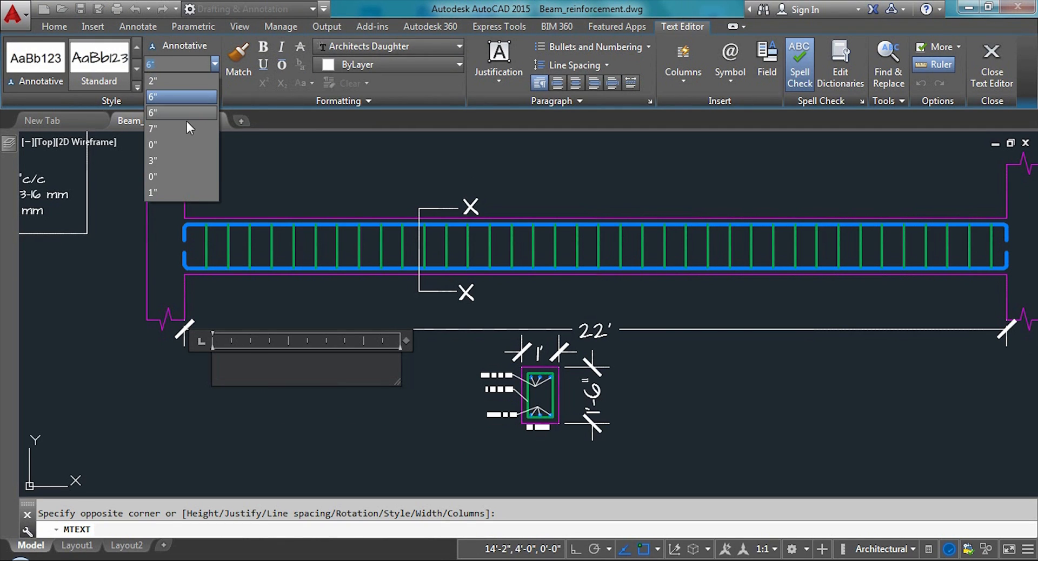
click(161, 192)
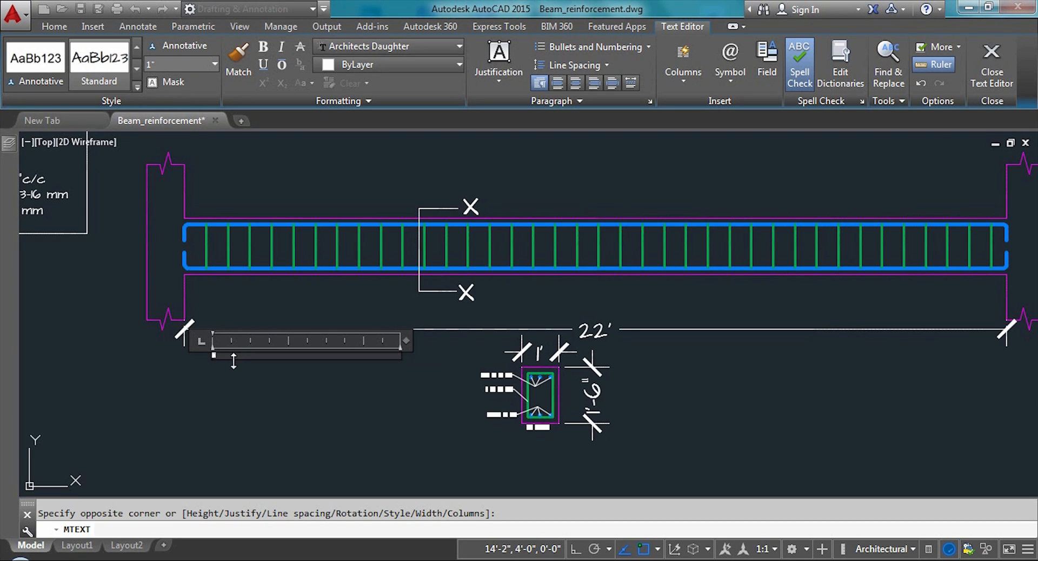
Enter Long section floor beam as the title text below the beam elevation and finish editing it
scroll(234, 362, up, 5)
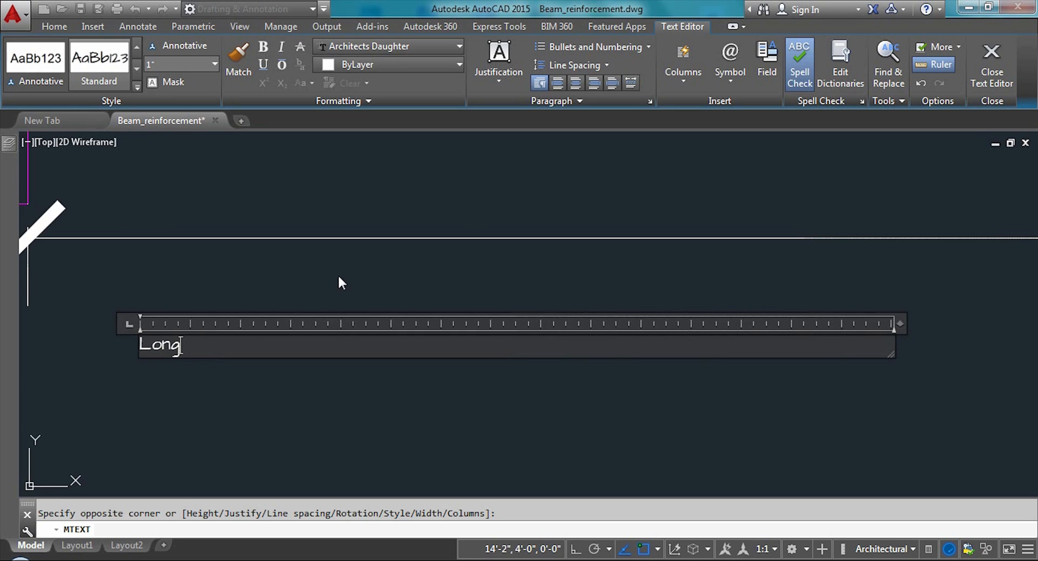
text(section f)
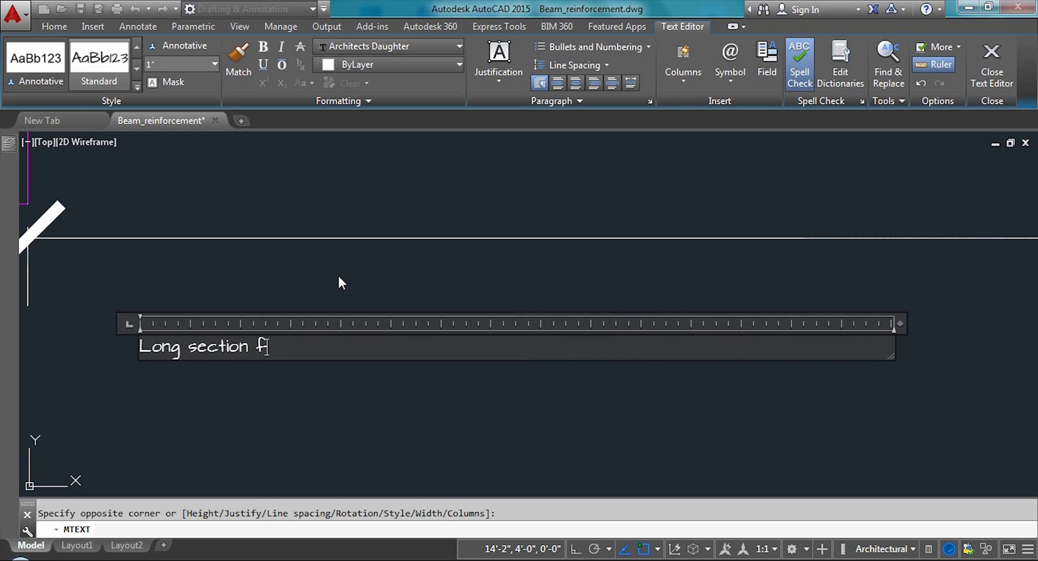
text(loor beam)
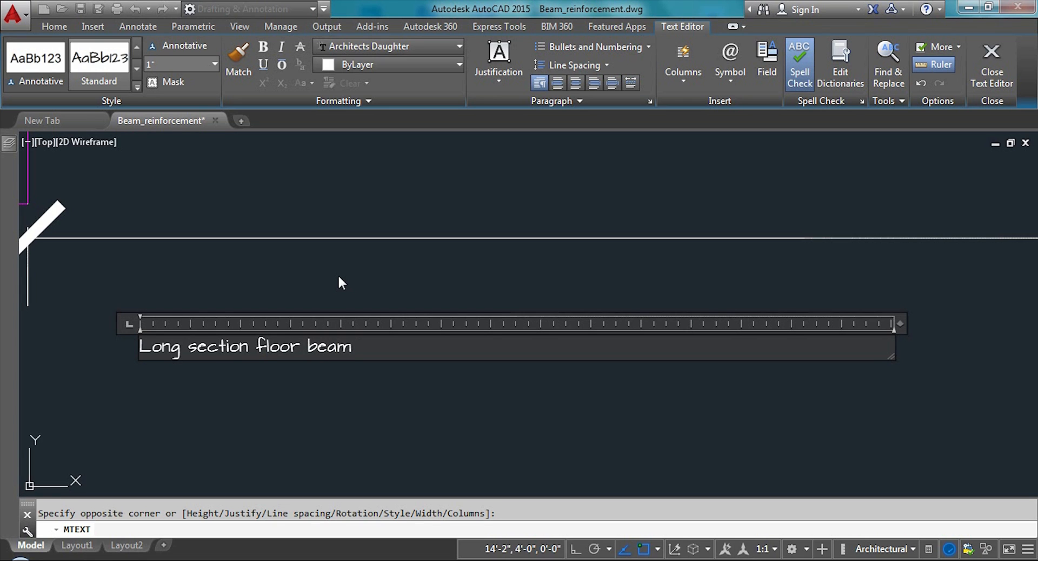
click(381, 410)
scroll(381, 419, down, 5)
scroll(361, 419, up, 4)
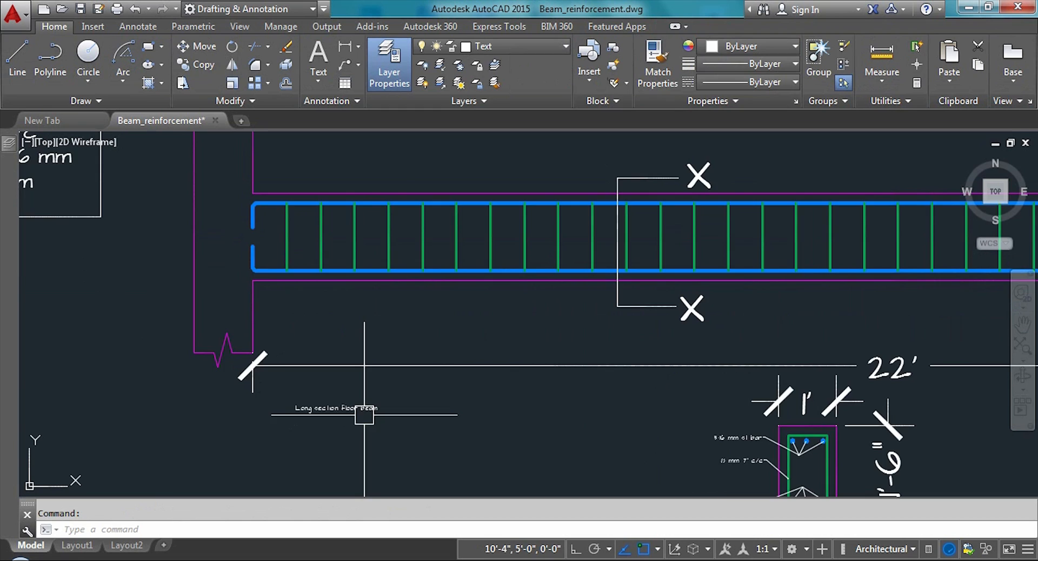
click(326, 412)
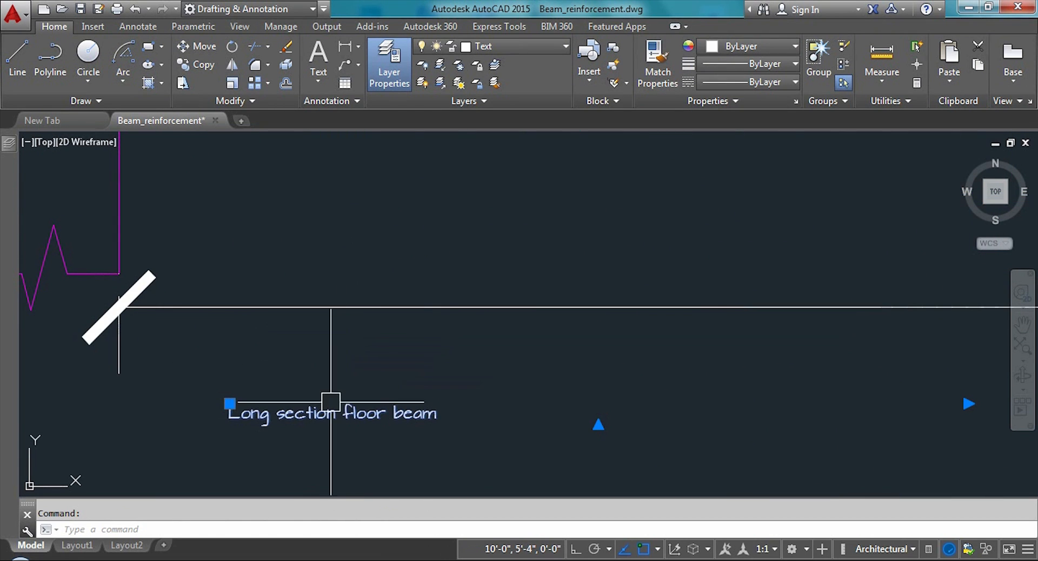
scroll(331, 402, down, 3)
key(Escape)
scroll(292, 270, down, 2)
scroll(337, 319, up, 2)
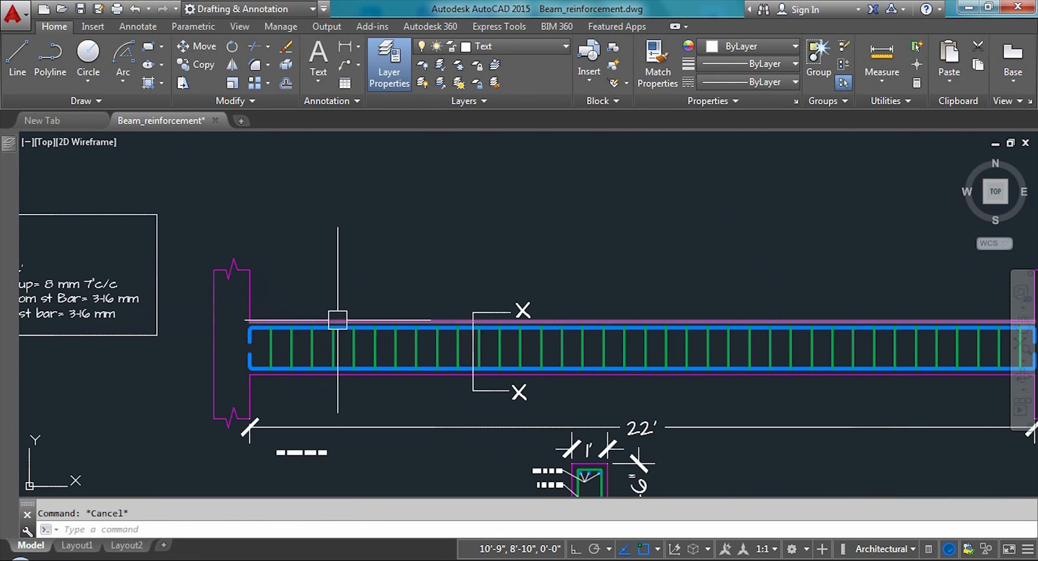
scroll(343, 395, up, 2)
scroll(308, 302, down, 4)
scroll(336, 326, up, 2)
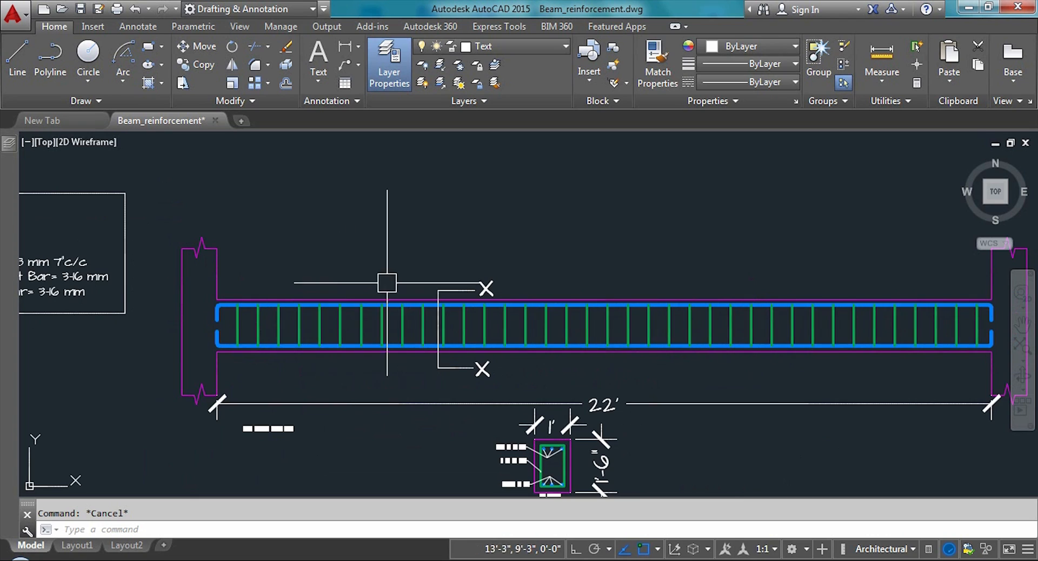
Add a multileader from the beam elevation's top bar, landing above the beam, with the text 3-16mm st bar
scroll(280, 318, up, 3)
scroll(232, 301, down, 2)
scroll(360, 295, up, 2)
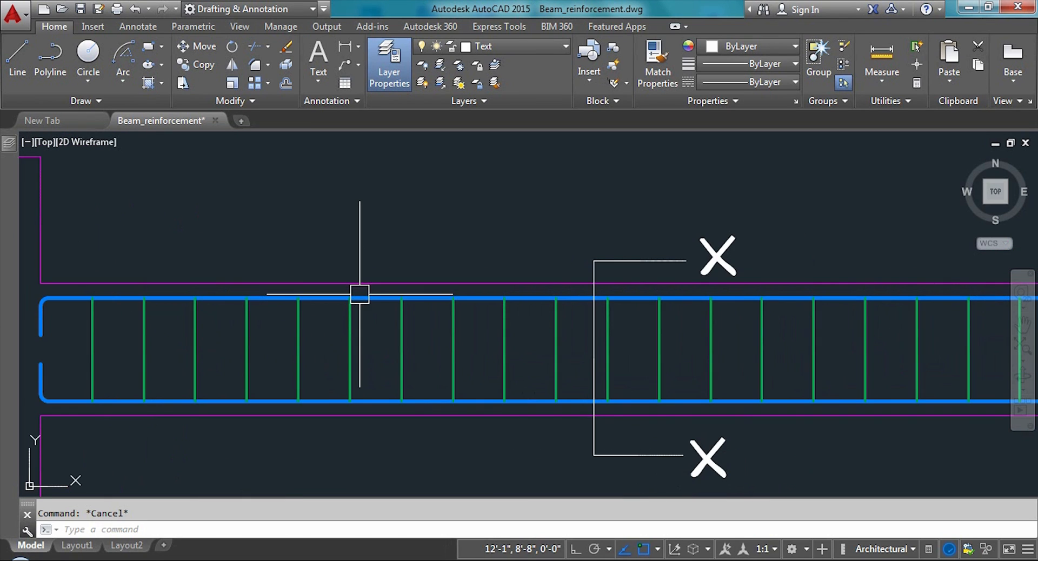
click(319, 80)
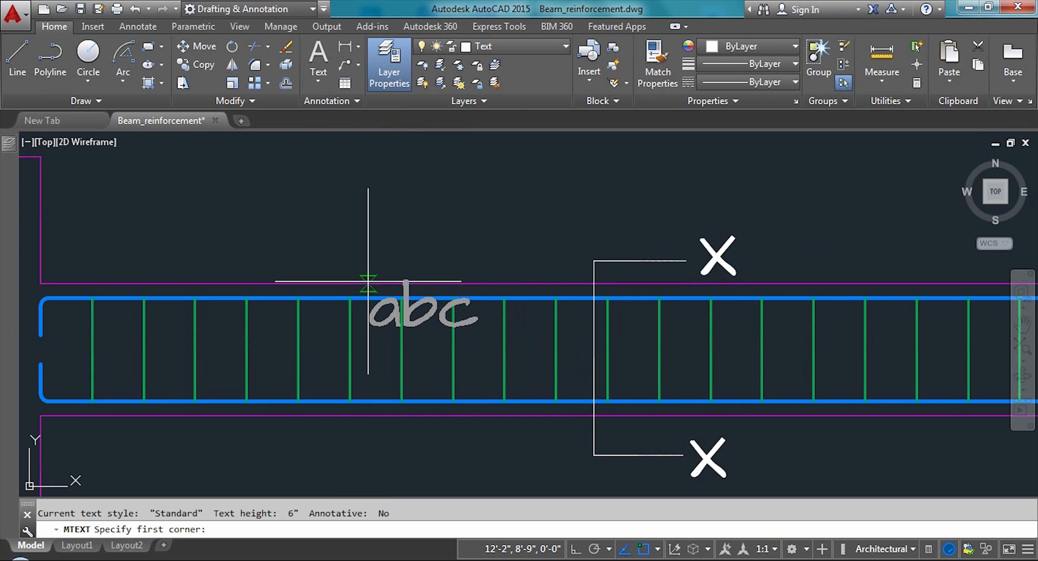
key(Escape)
click(357, 61)
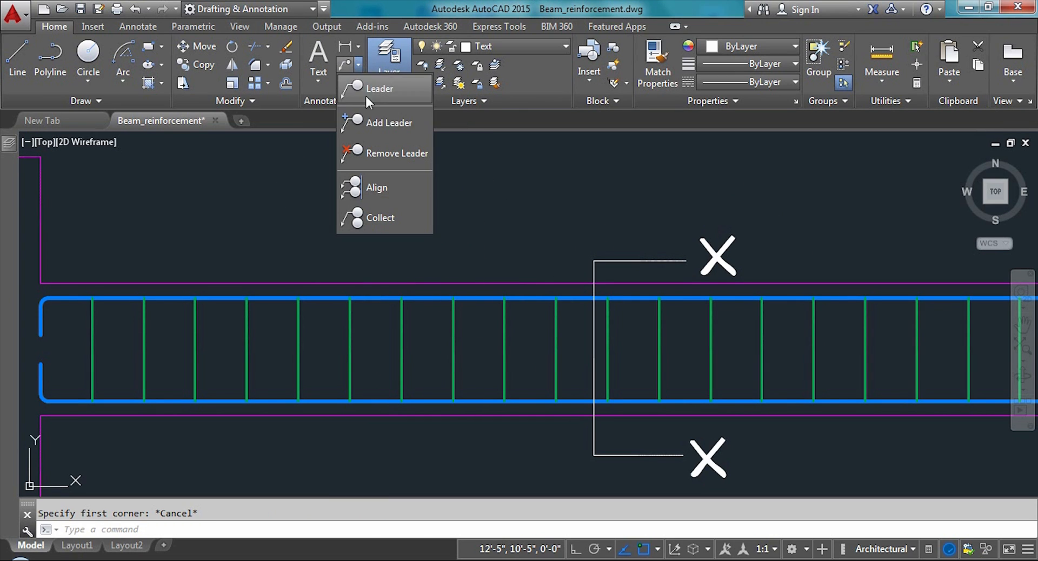
click(373, 96)
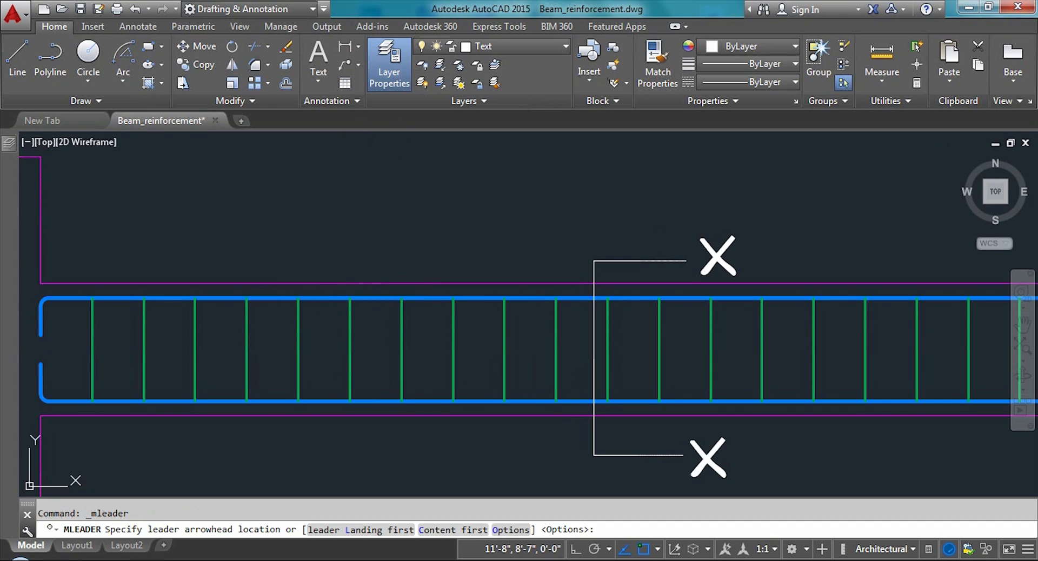
click(332, 294)
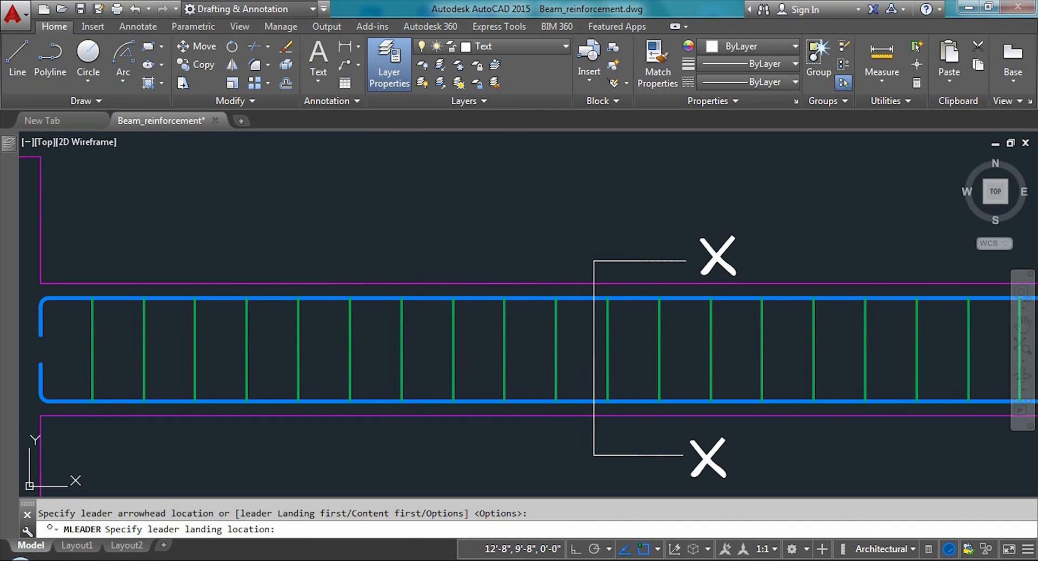
click(417, 206)
text(3)
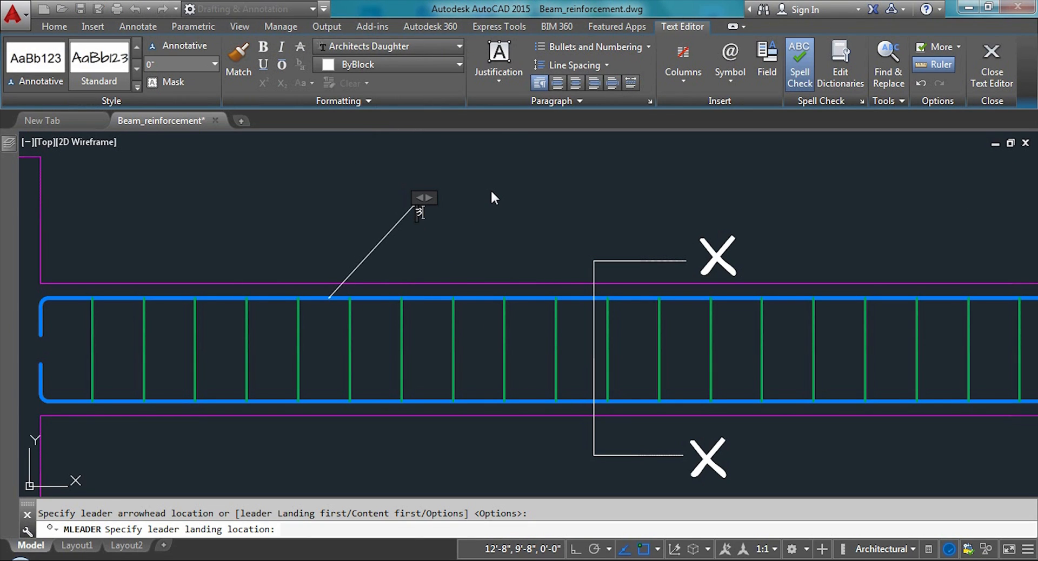
text(-16mm st bar)
click(488, 221)
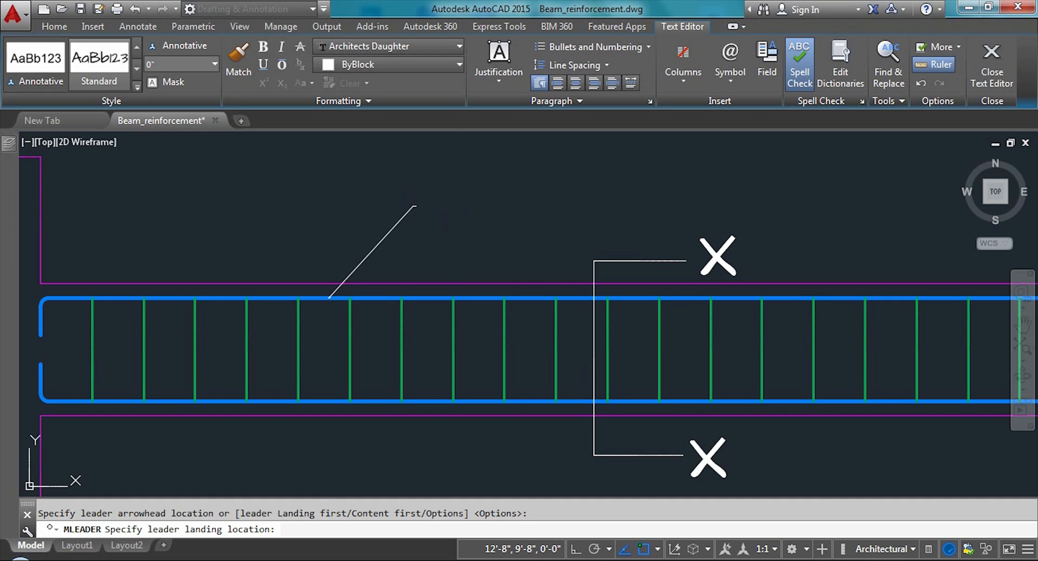
Set the text height of the top bar's leader label to 1" and finish editing it
scroll(456, 209, up, 5)
click(421, 195)
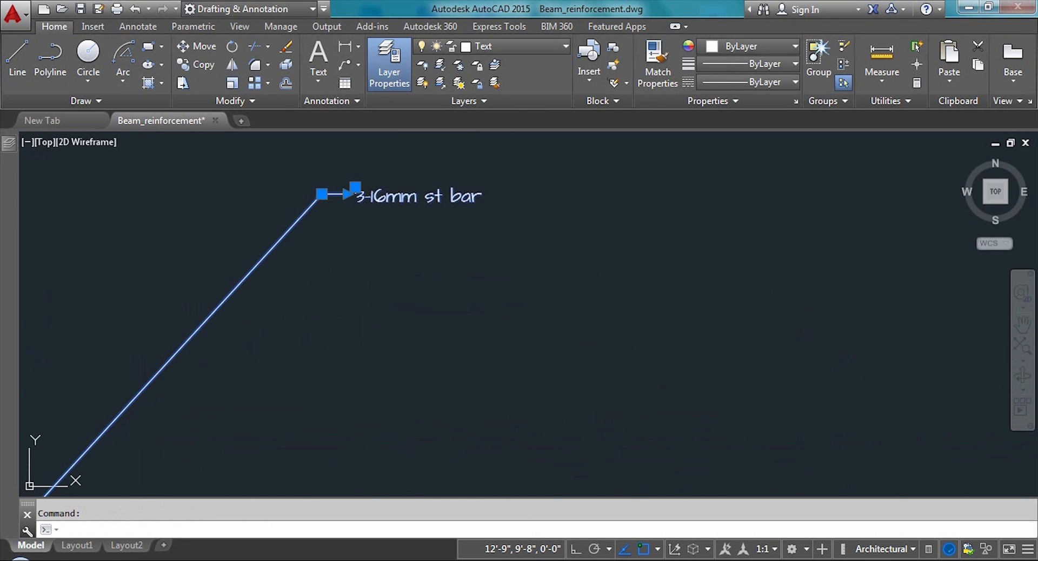
double_click(372, 211)
scroll(379, 213, up, 3)
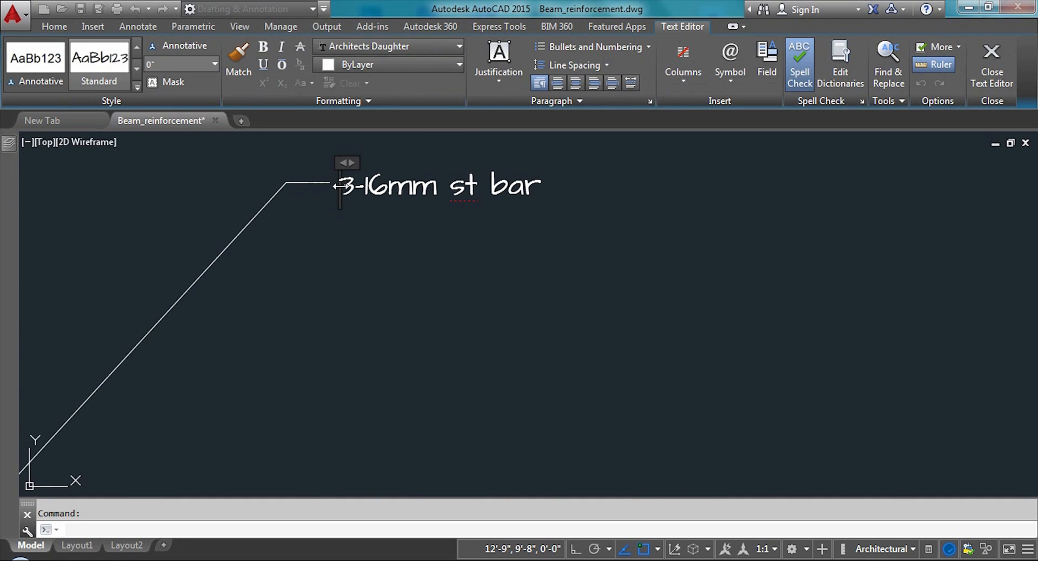
drag(340, 190, 541, 187)
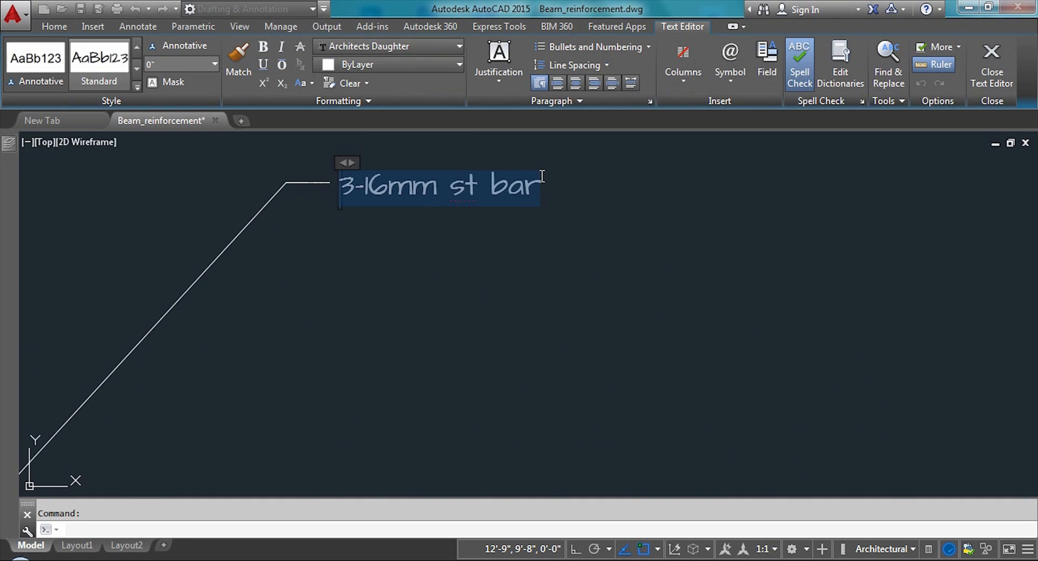
click(218, 64)
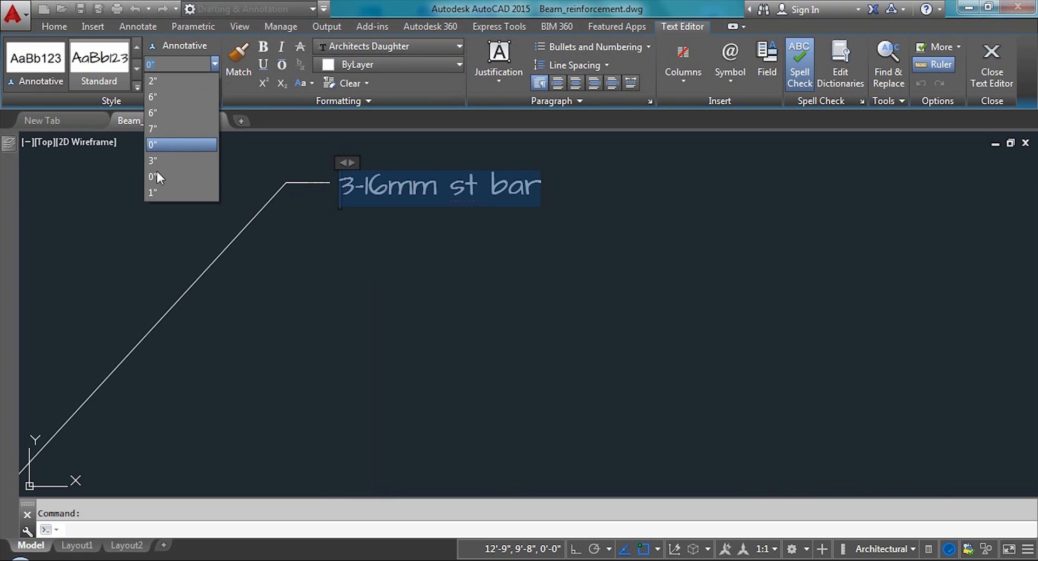
click(155, 192)
scroll(398, 287, down, 5)
click(444, 267)
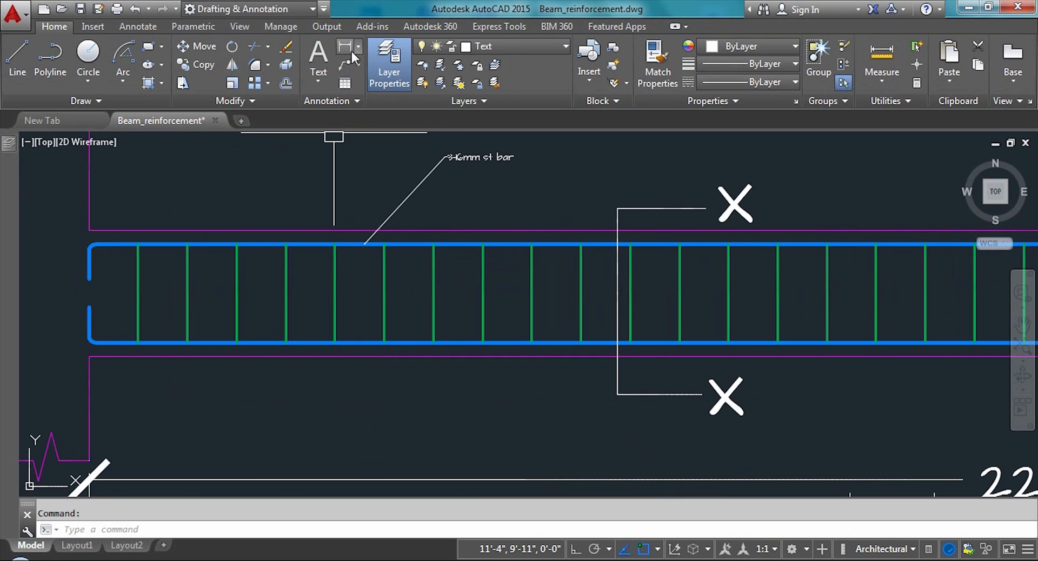
Add a multileader from the beam elevation's bottom bar, landing below the beam, with the text 3-16mm st bar
click(346, 69)
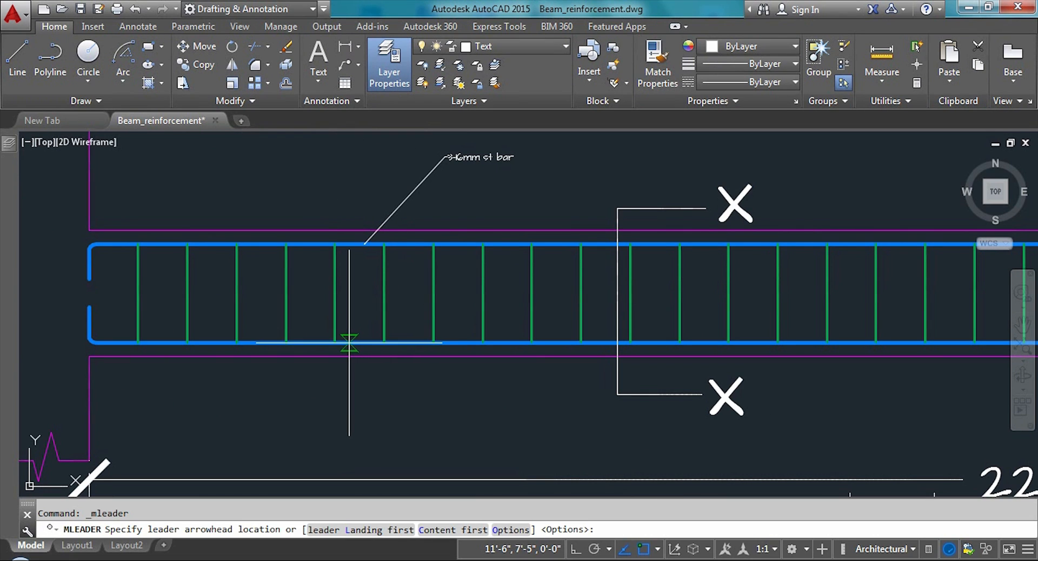
click(351, 343)
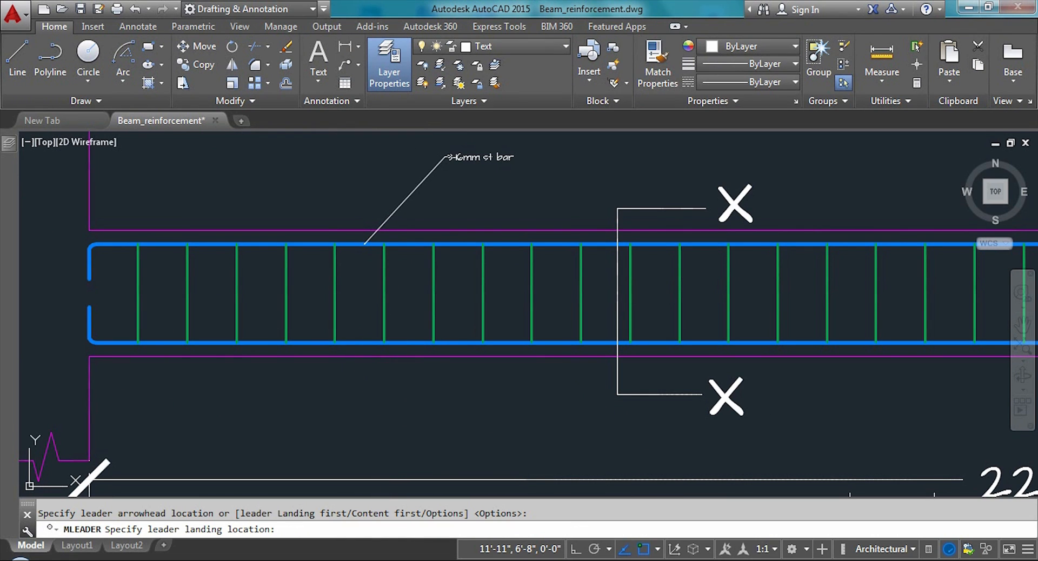
click(421, 422)
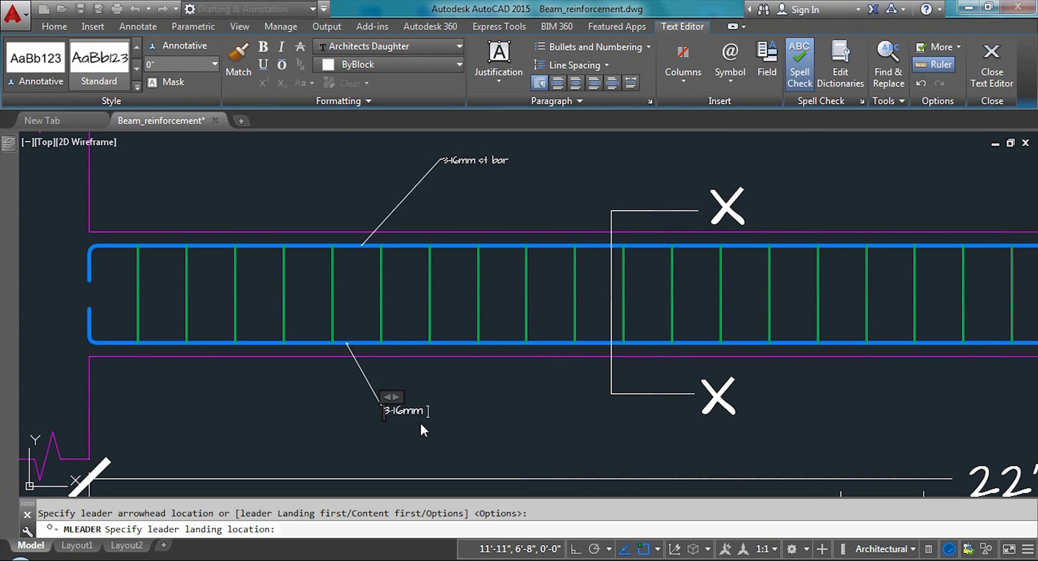
text(3-16mm st bar)
Set the text height of the bottom bar's leader label to 1" and finish editing it
drag(465, 414, 368, 412)
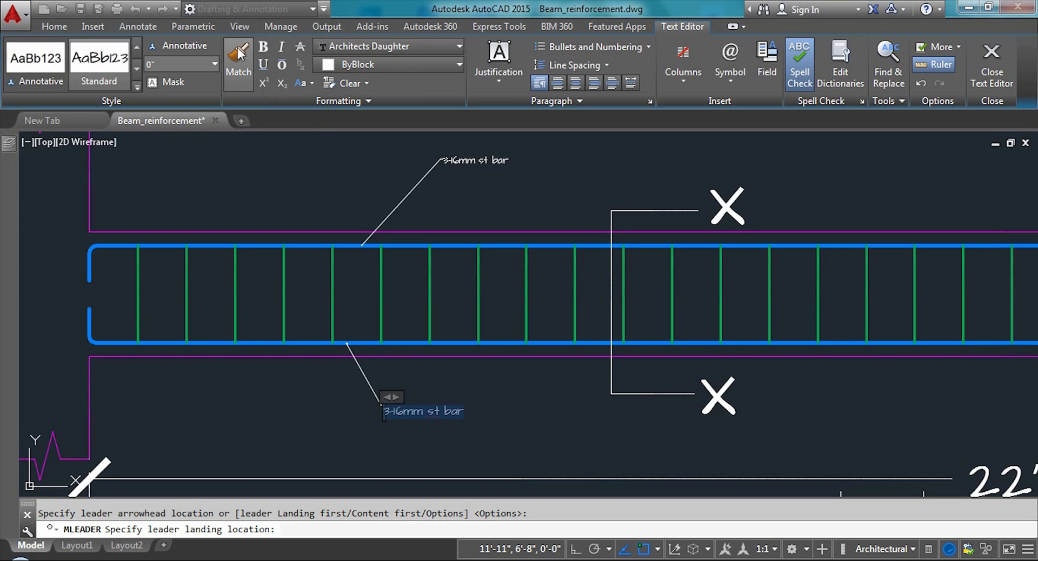
click(215, 64)
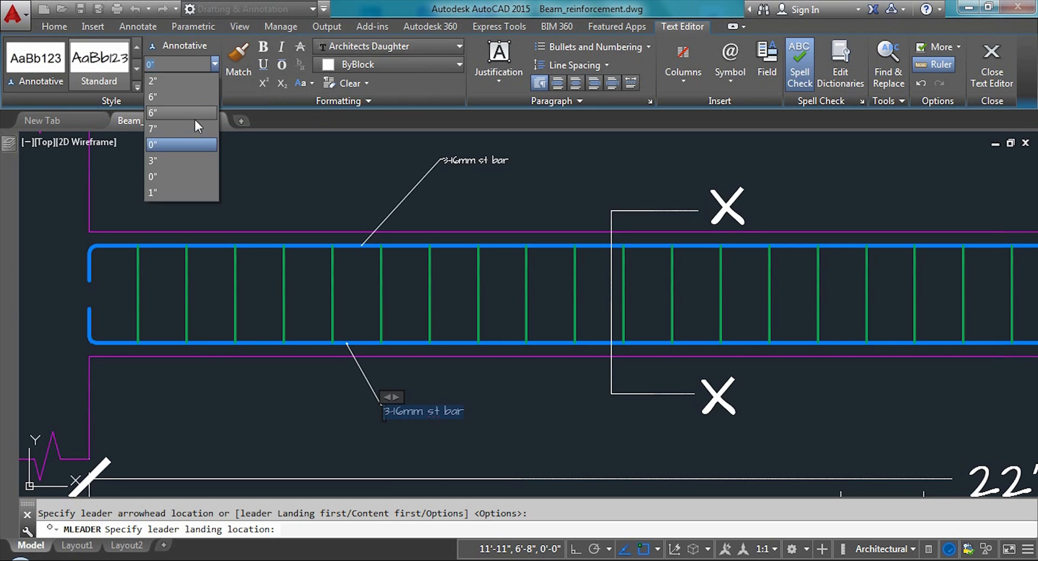
click(158, 193)
click(266, 398)
Check the bar labels on the beam elevation and the labelled, titled cross-section below it
scroll(417, 399, down, 5)
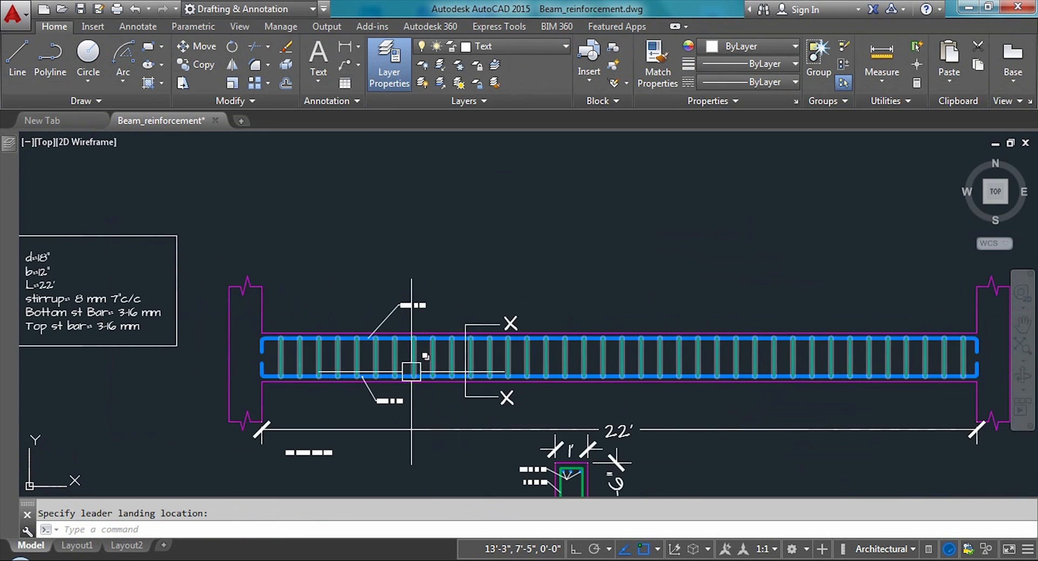
scroll(382, 353, up, 4)
scroll(382, 353, down, 4)
scroll(341, 336, up, 4)
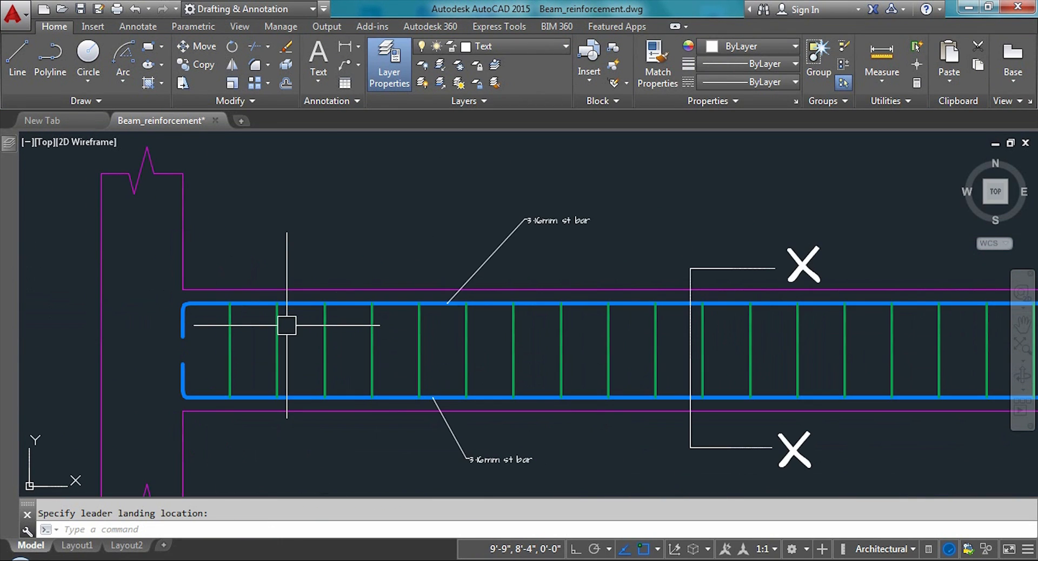
scroll(378, 322, down, 5)
scroll(431, 338, up, 6)
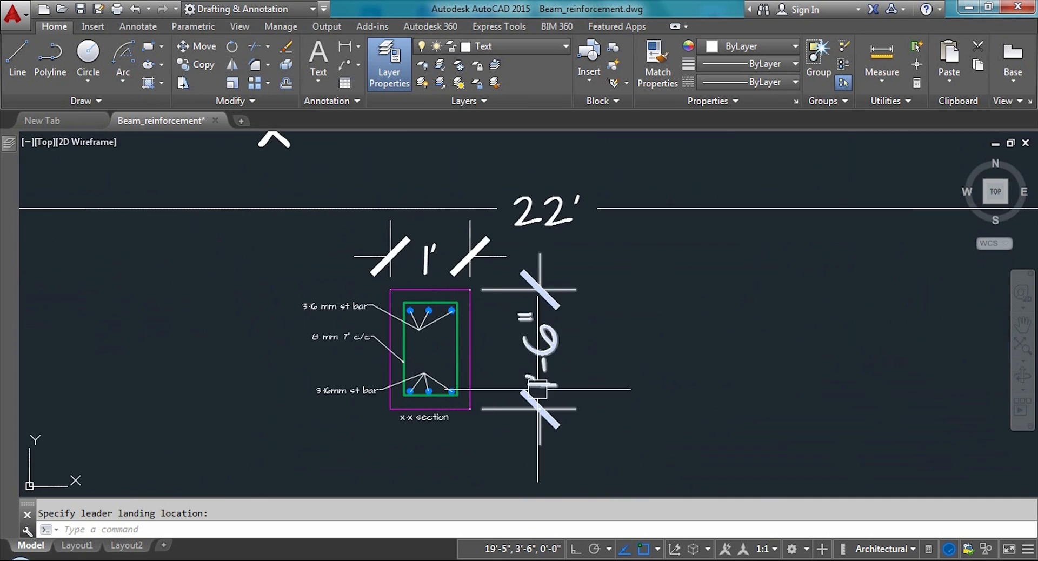
Draw a near-horizontal polyline across the second to fourth stirrups from the beam elevation's left end
scroll(431, 339, down, 5)
scroll(173, 249, up, 6)
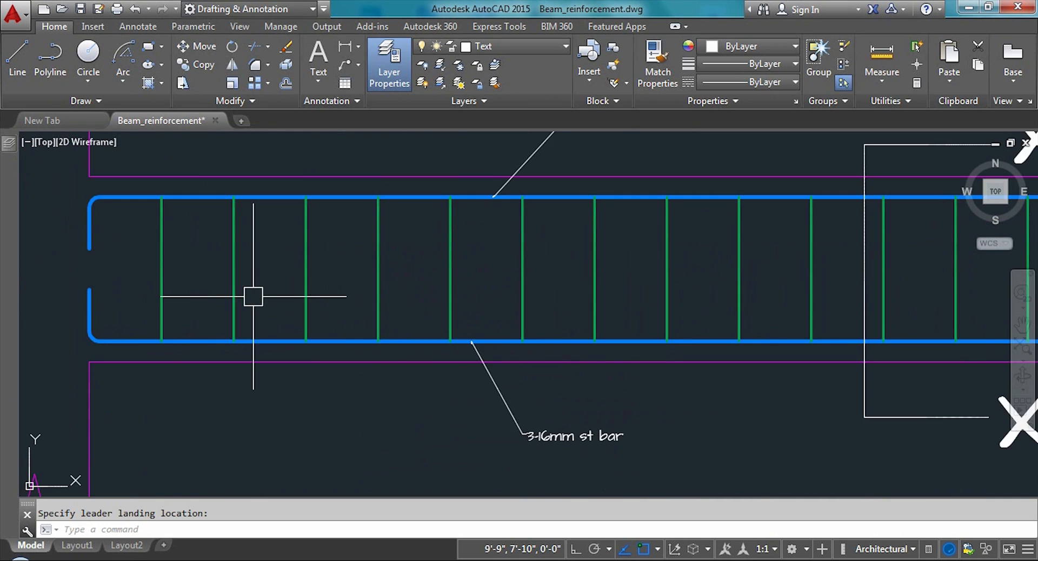
scroll(327, 362, down, 2)
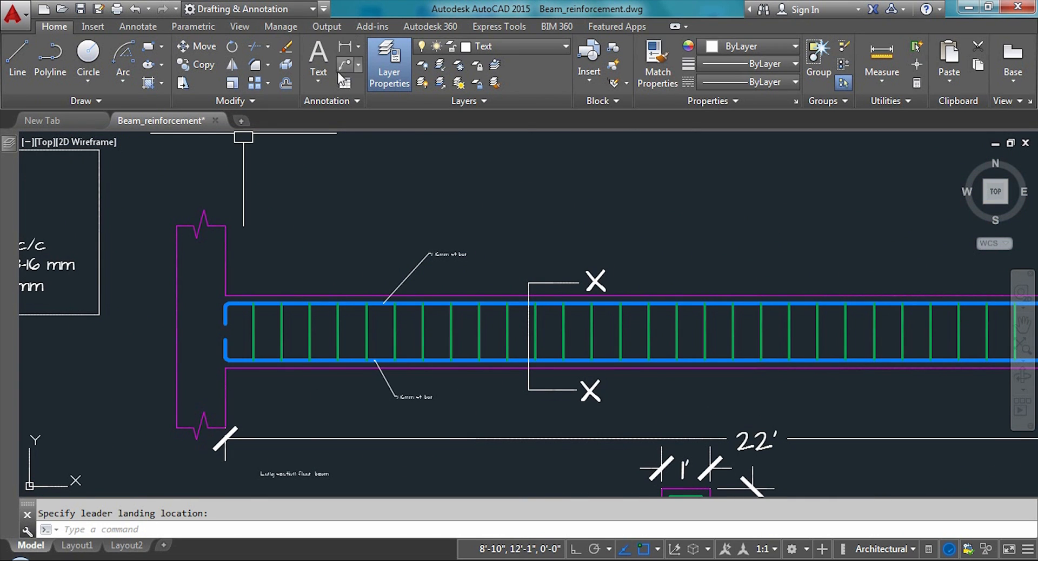
scroll(322, 130, up, 2)
scroll(324, 185, down, 2)
scroll(297, 376, up, 2)
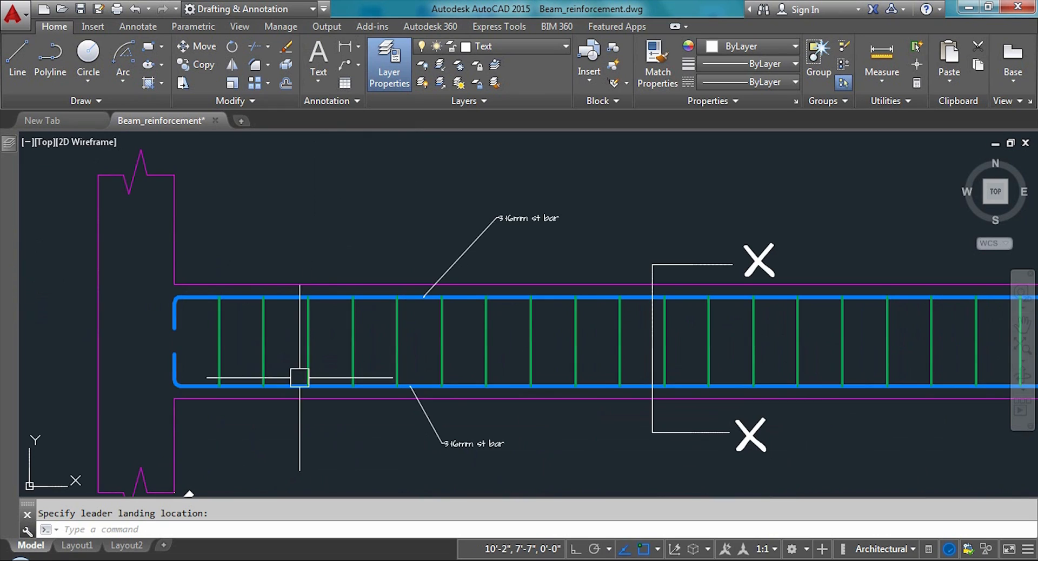
text(pl)
key(Return)
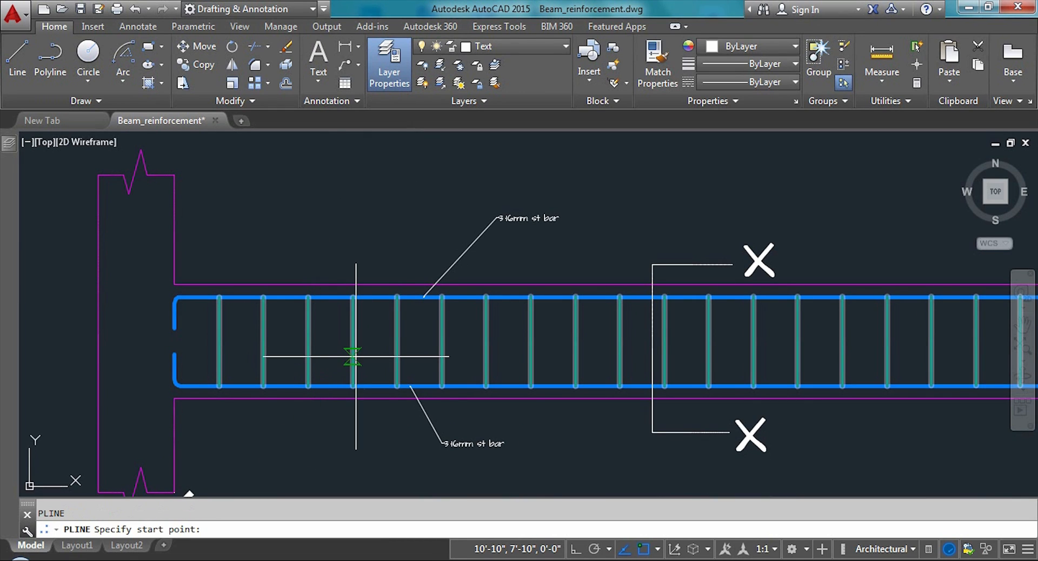
scroll(296, 341, up, 3)
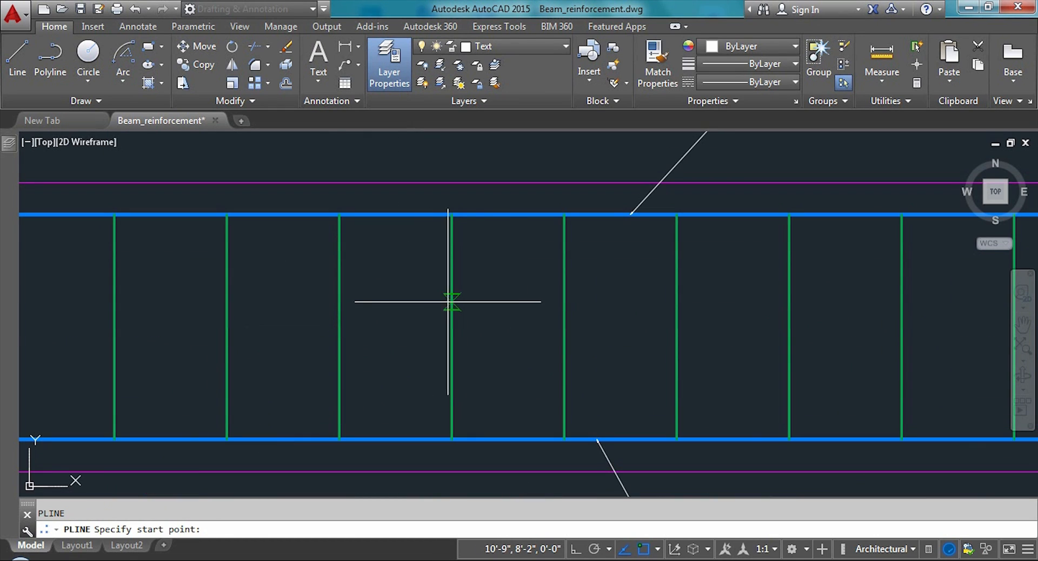
click(512, 269)
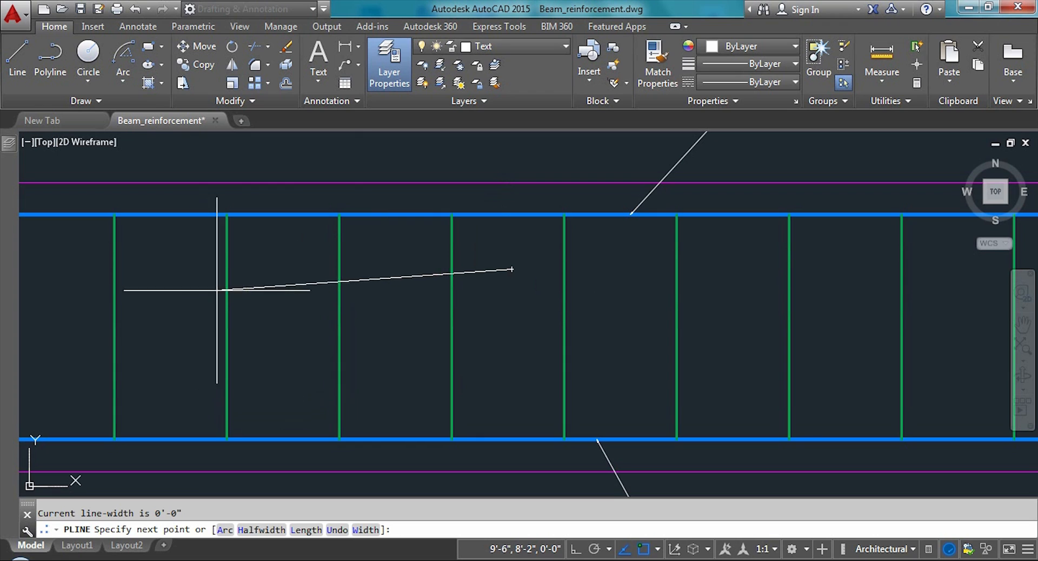
click(181, 277)
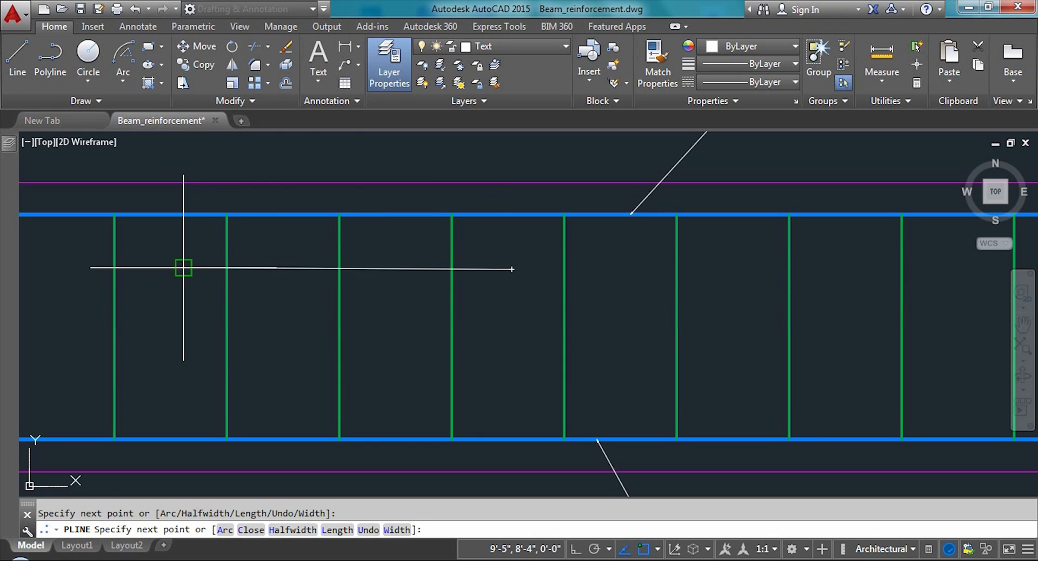
key(Escape)
Add a multileader from the line crossing the stirrups, landing above the beam elevation, with the text 8 mm 7" c/c
scroll(336, 424, down, 4)
scroll(344, 296, up, 4)
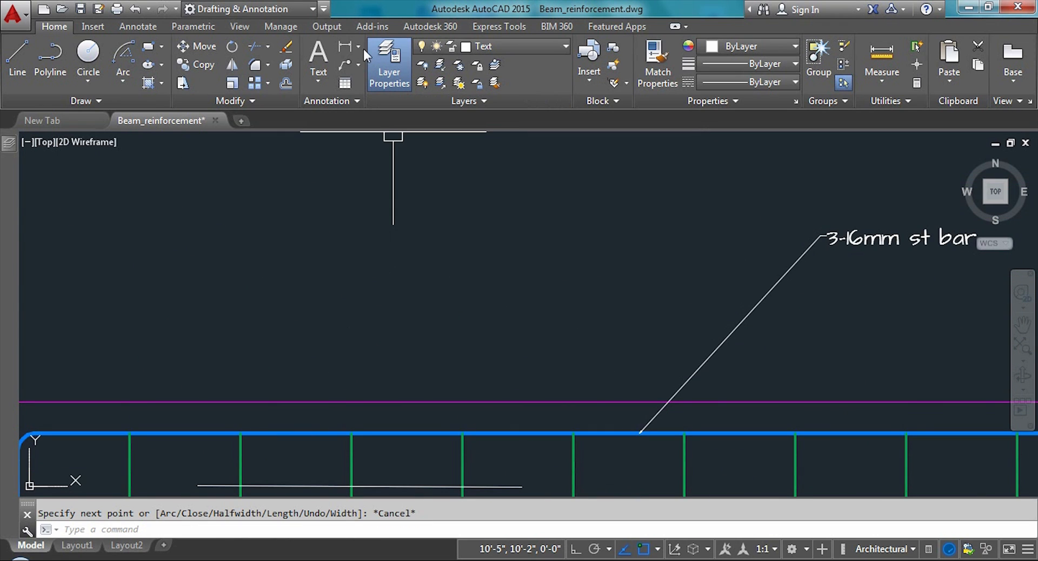
click(357, 63)
click(377, 86)
scroll(406, 432, down, 4)
scroll(406, 432, up, 4)
click(404, 457)
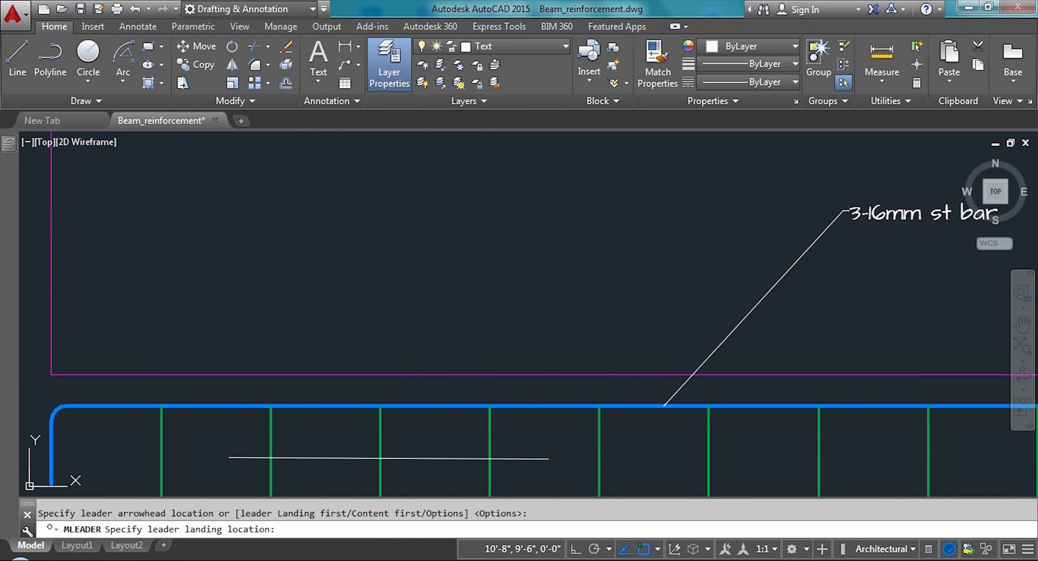
click(450, 219)
scroll(451, 218, down, 2)
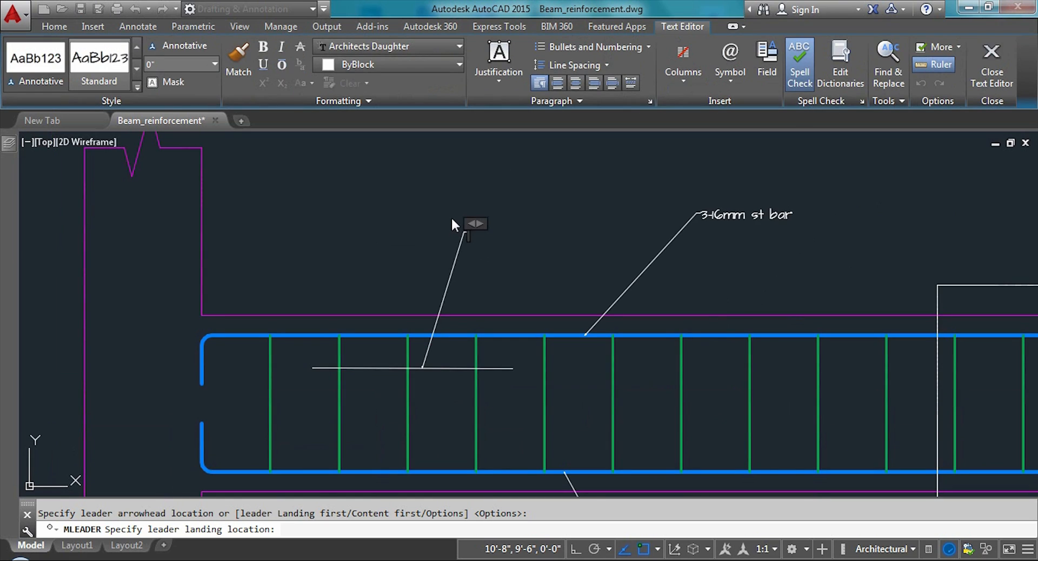
text(8 mm)
scroll(541, 246, up, 3)
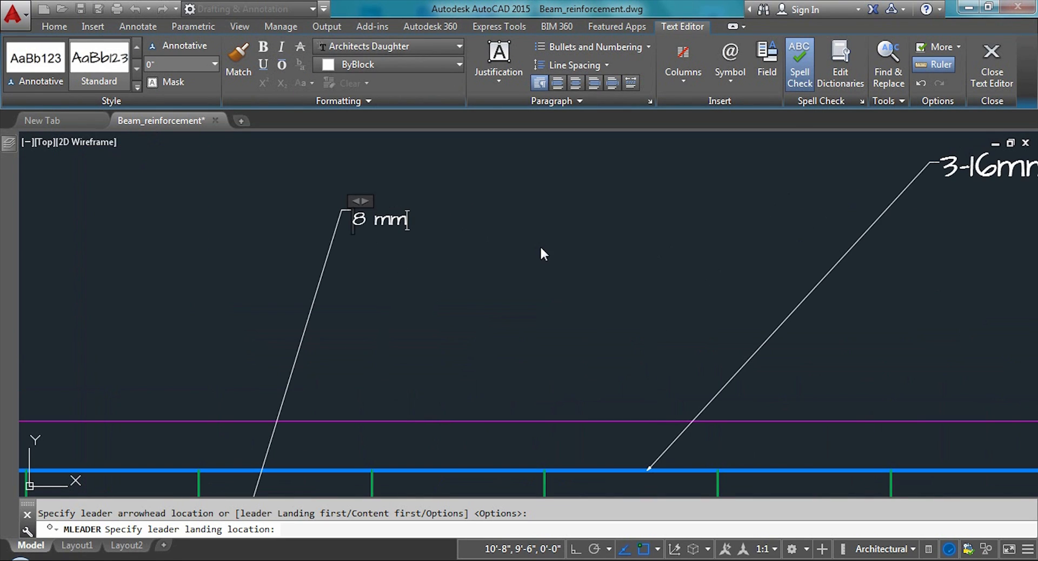
text(7" c/c)
click(543, 253)
Set the text height of the stirrup leader's label to 1" and finish editing it
scroll(440, 188, down, 2)
scroll(348, 242, up, 5)
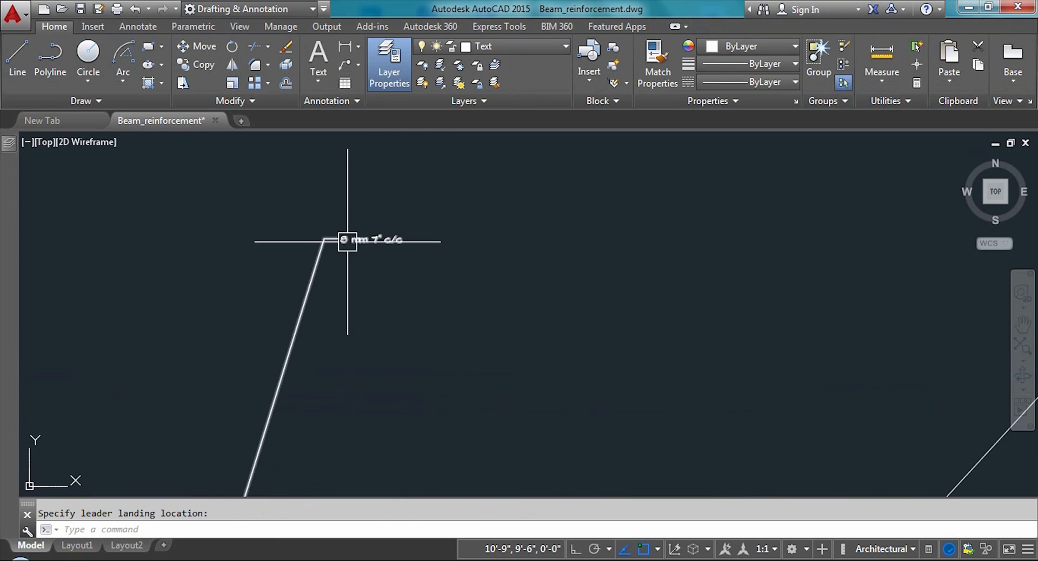
click(348, 242)
scroll(350, 235, up, 1)
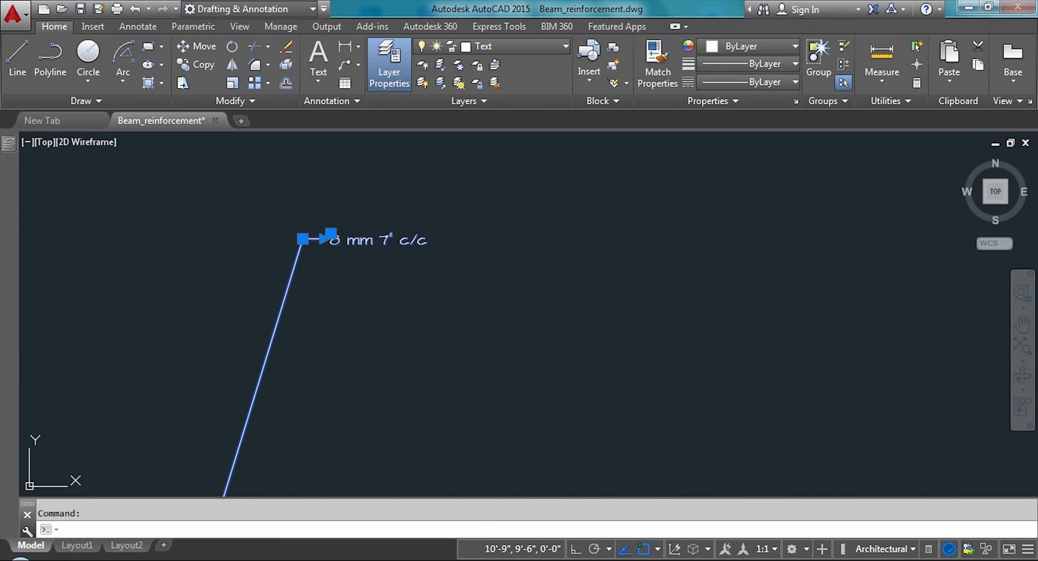
double_click(359, 239)
drag(329, 240, 453, 249)
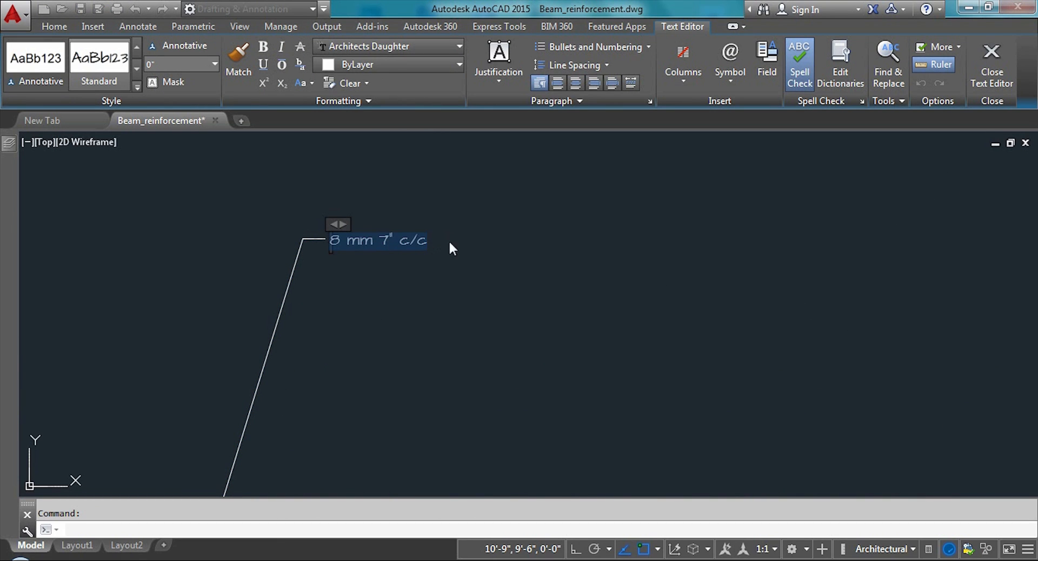
click(214, 65)
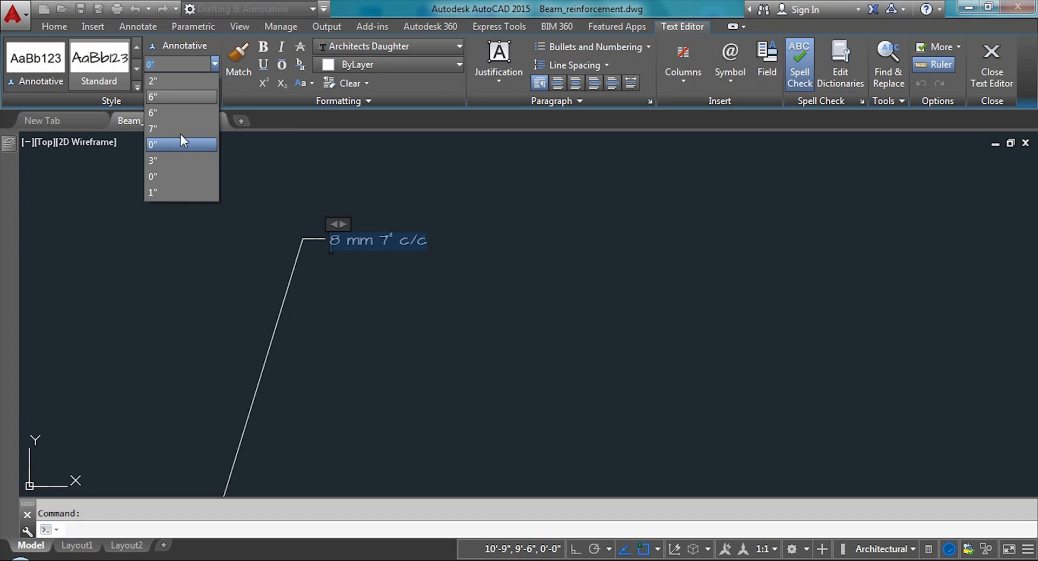
click(163, 190)
click(667, 380)
scroll(443, 204, down, 6)
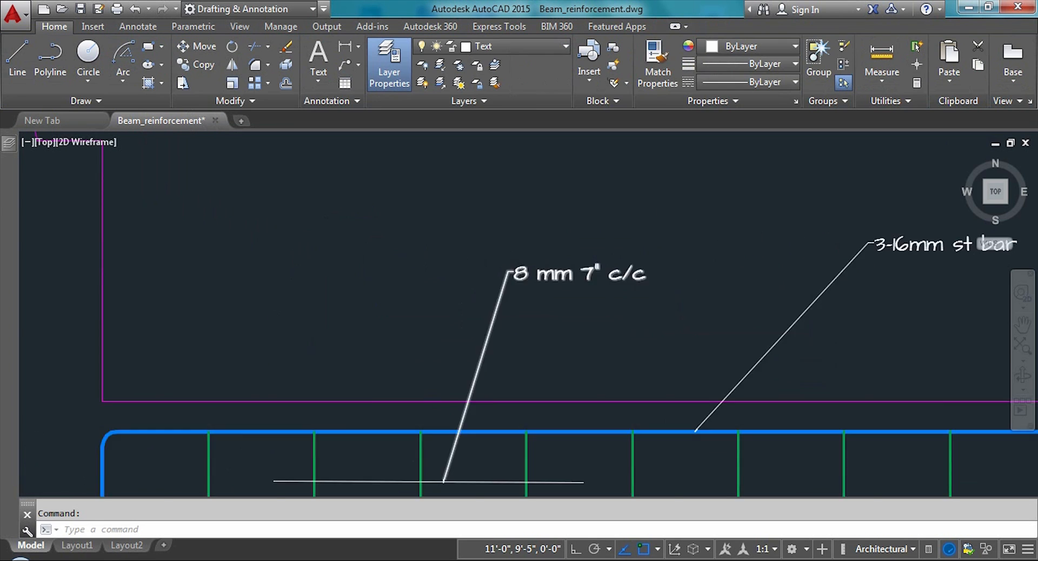
scroll(413, 243, down, 4)
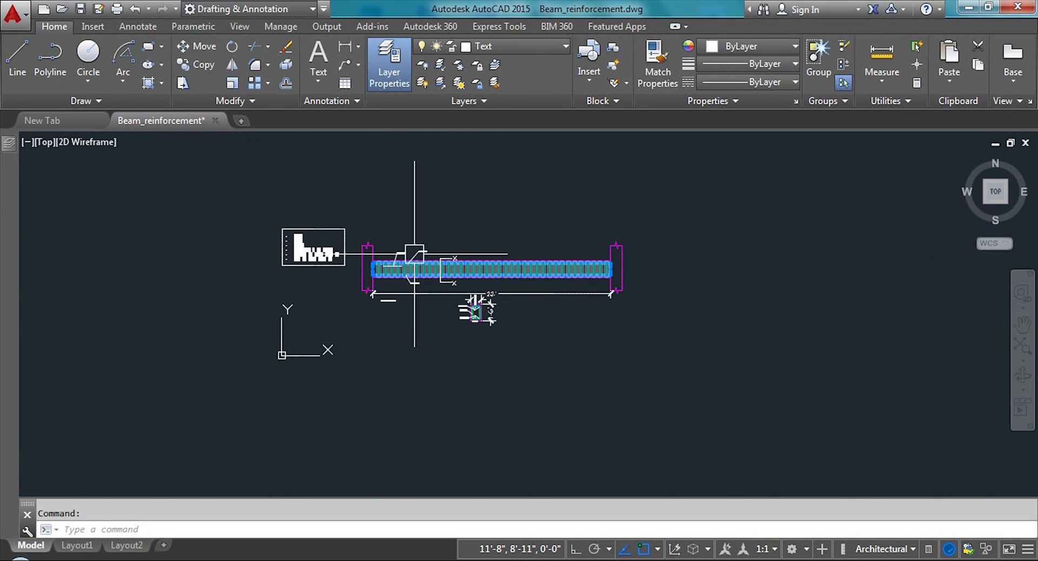
scroll(413, 274, up, 4)
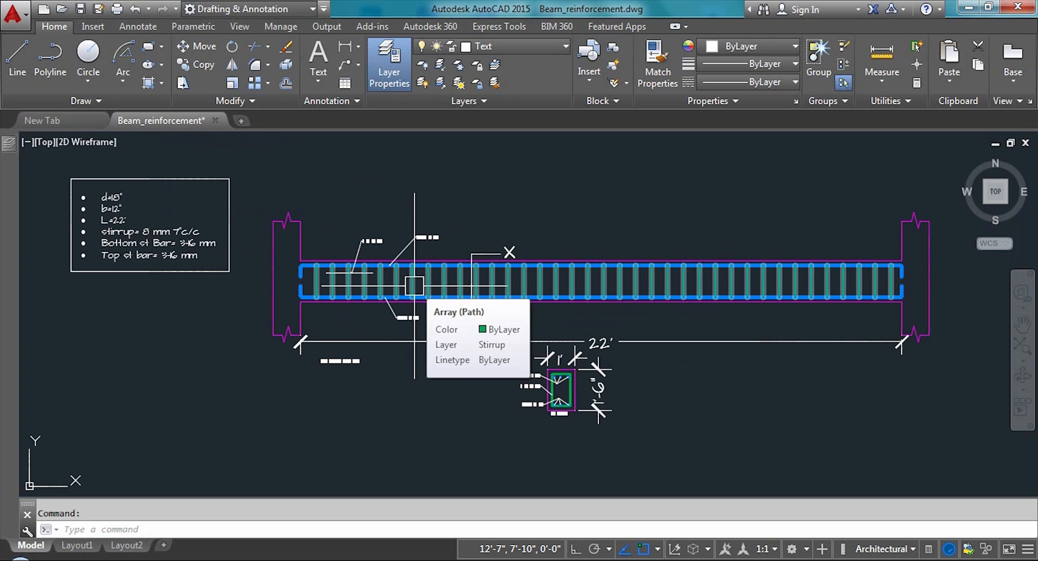
scroll(362, 243, up, 2)
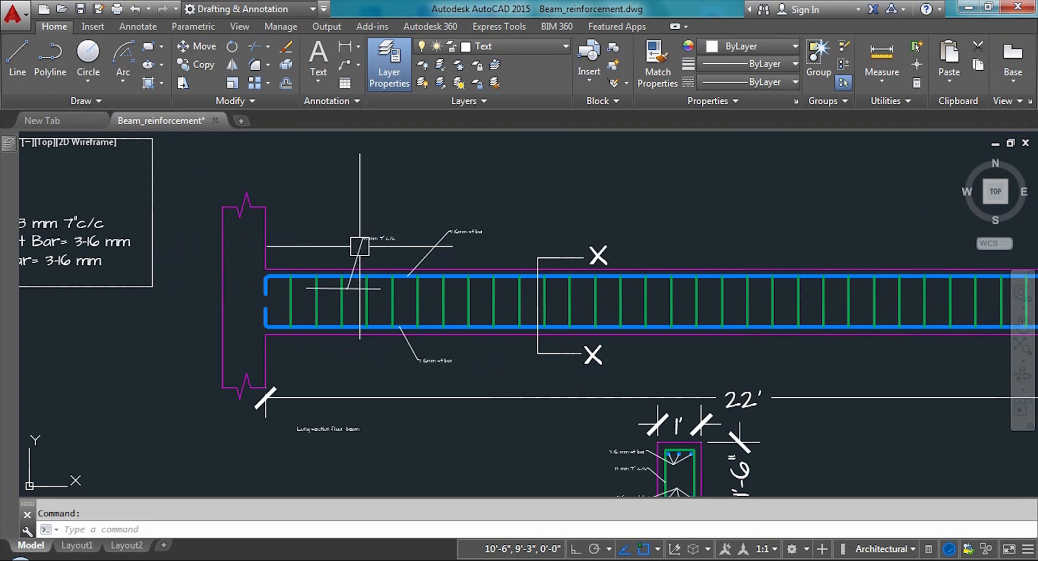